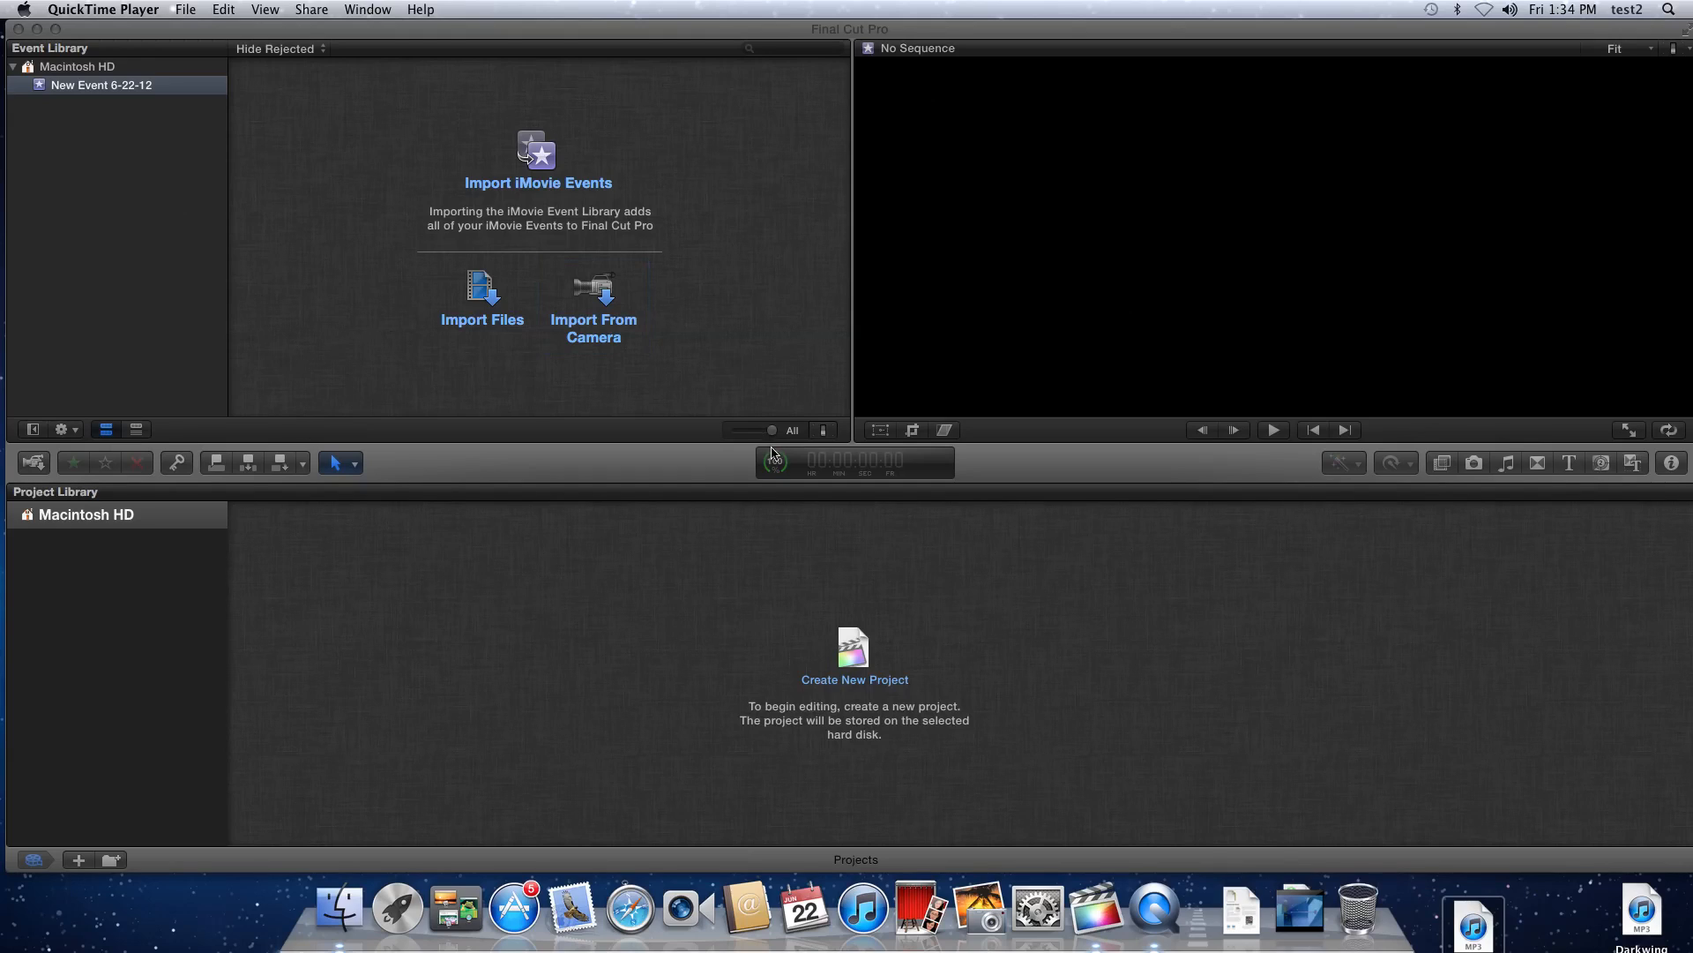
Switch to Final Cut Pro and create a new event on Macintosh HD, named with the editor's name followed by "Event 1"
left_click(1114, 926)
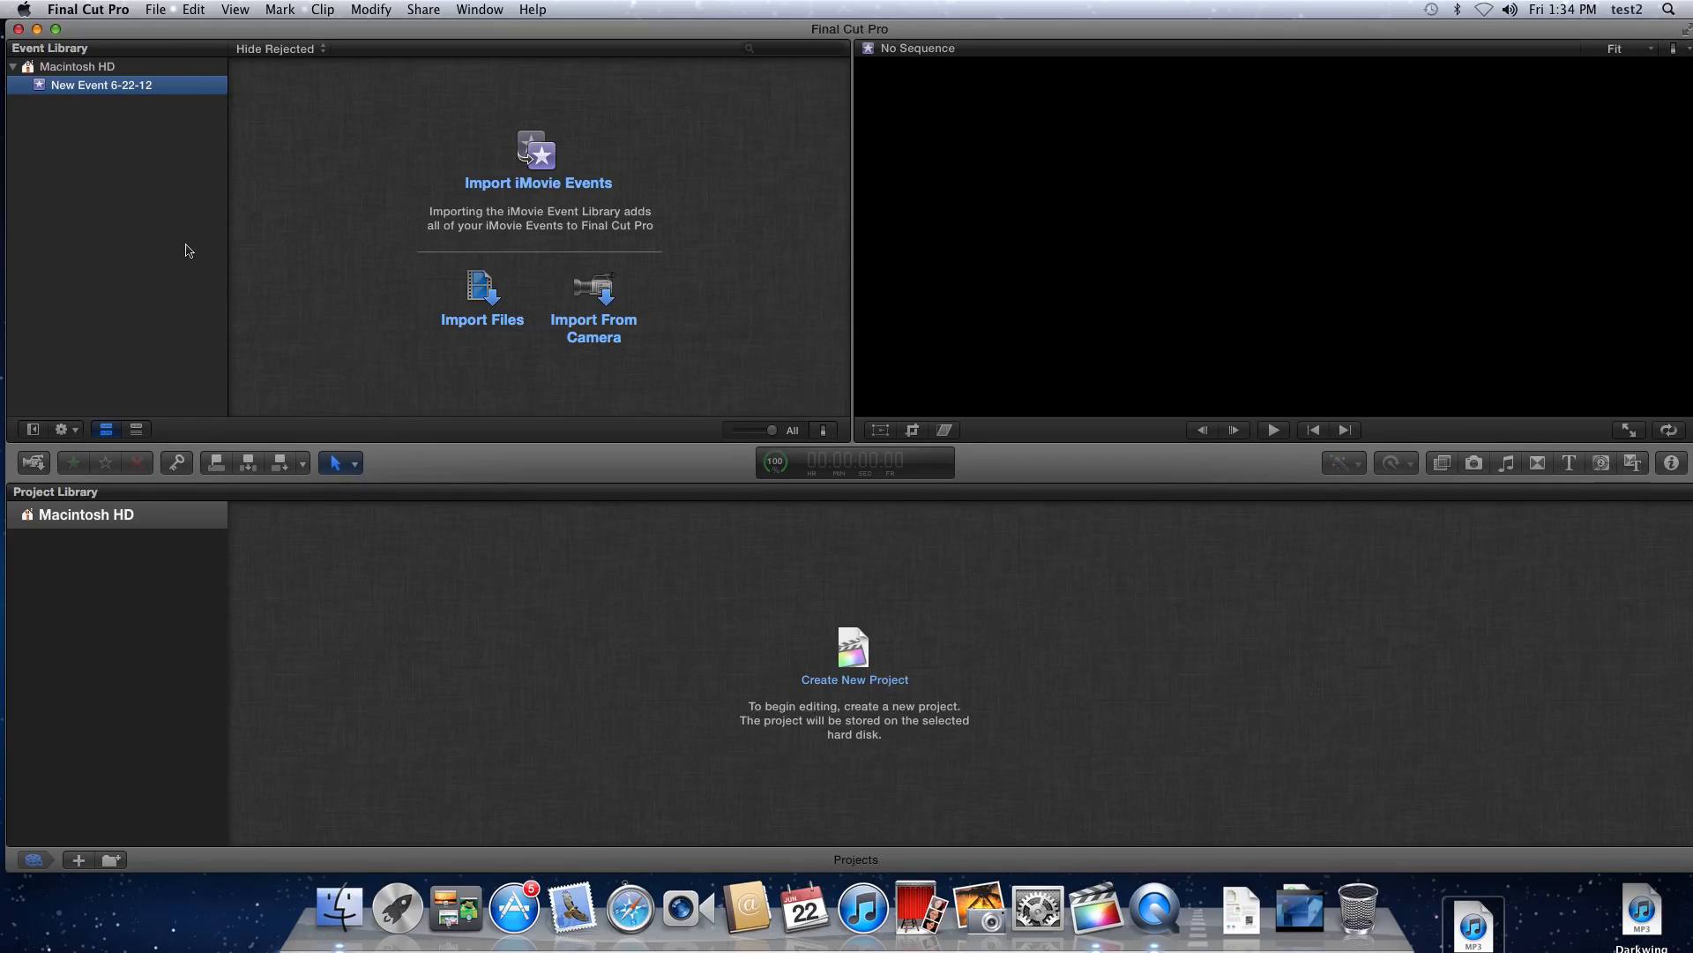
right_click(68, 73)
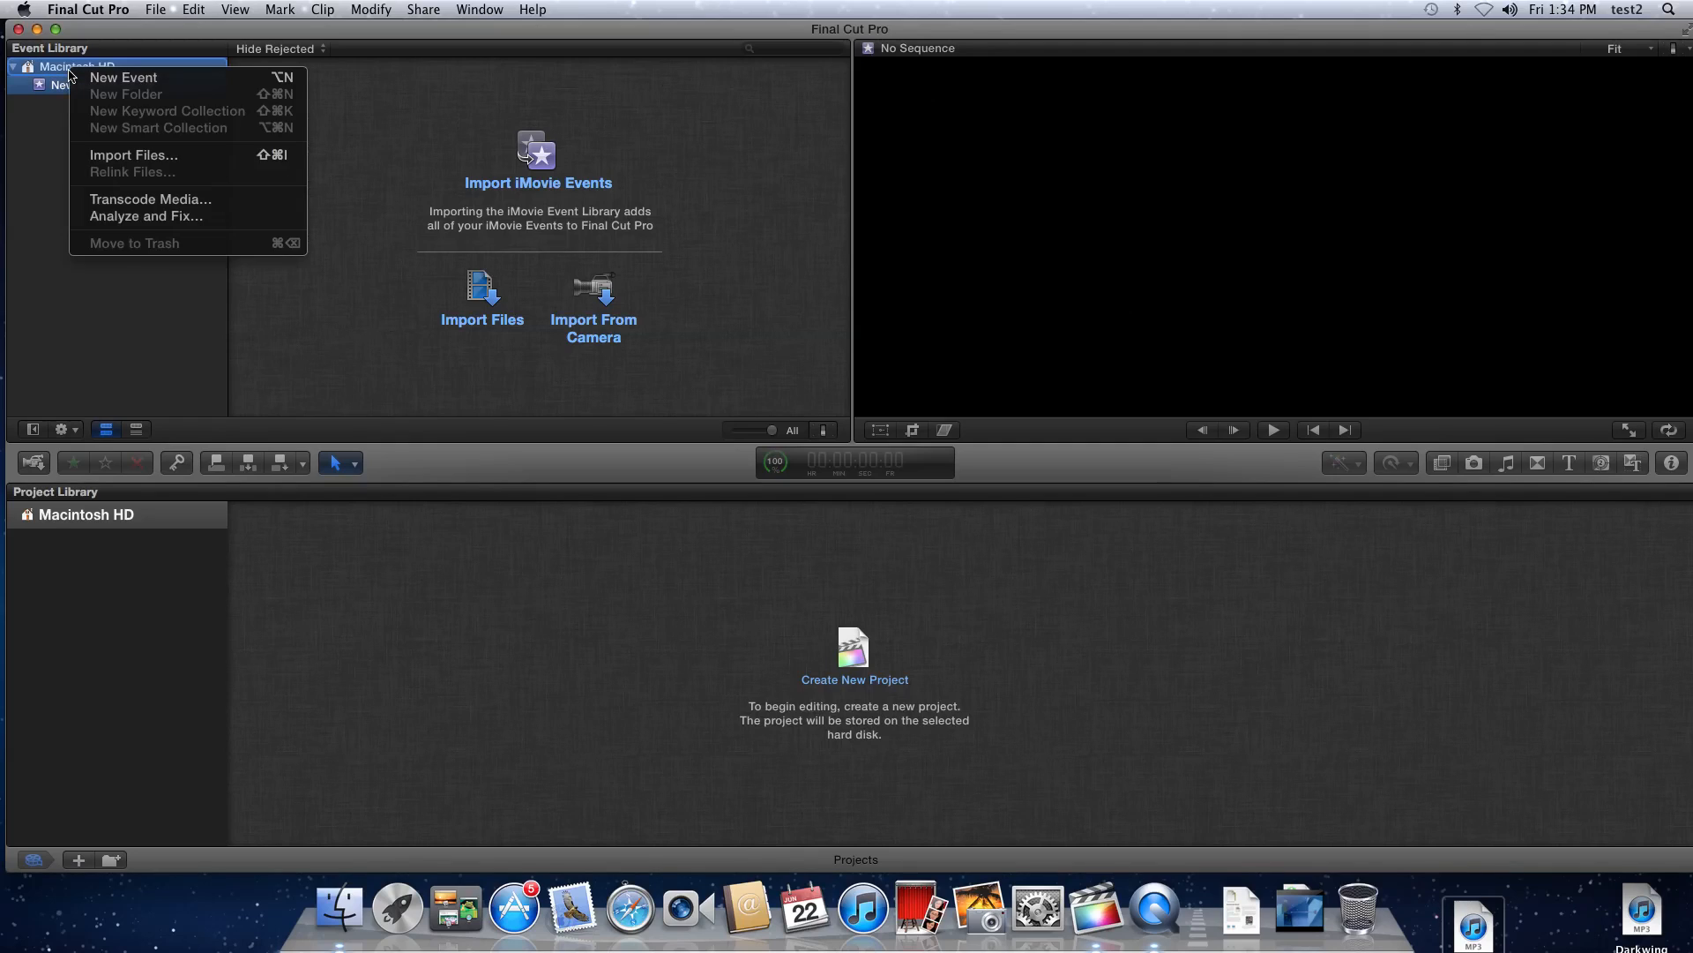
left_click(121, 78)
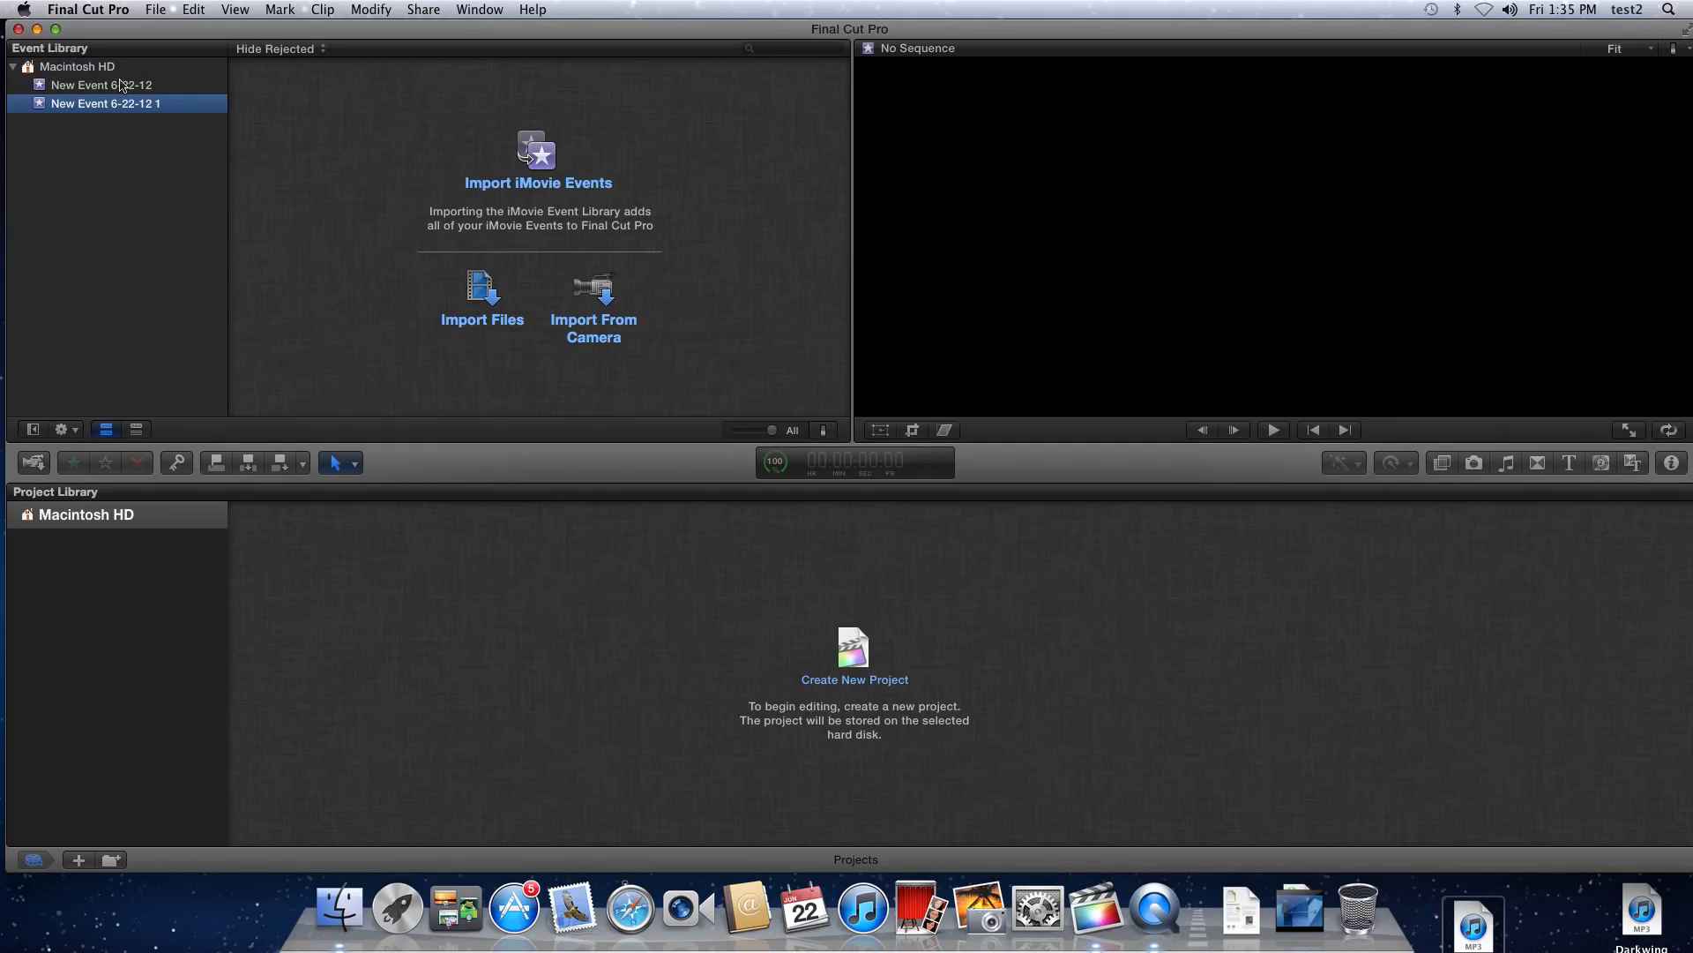
left_click(133, 105)
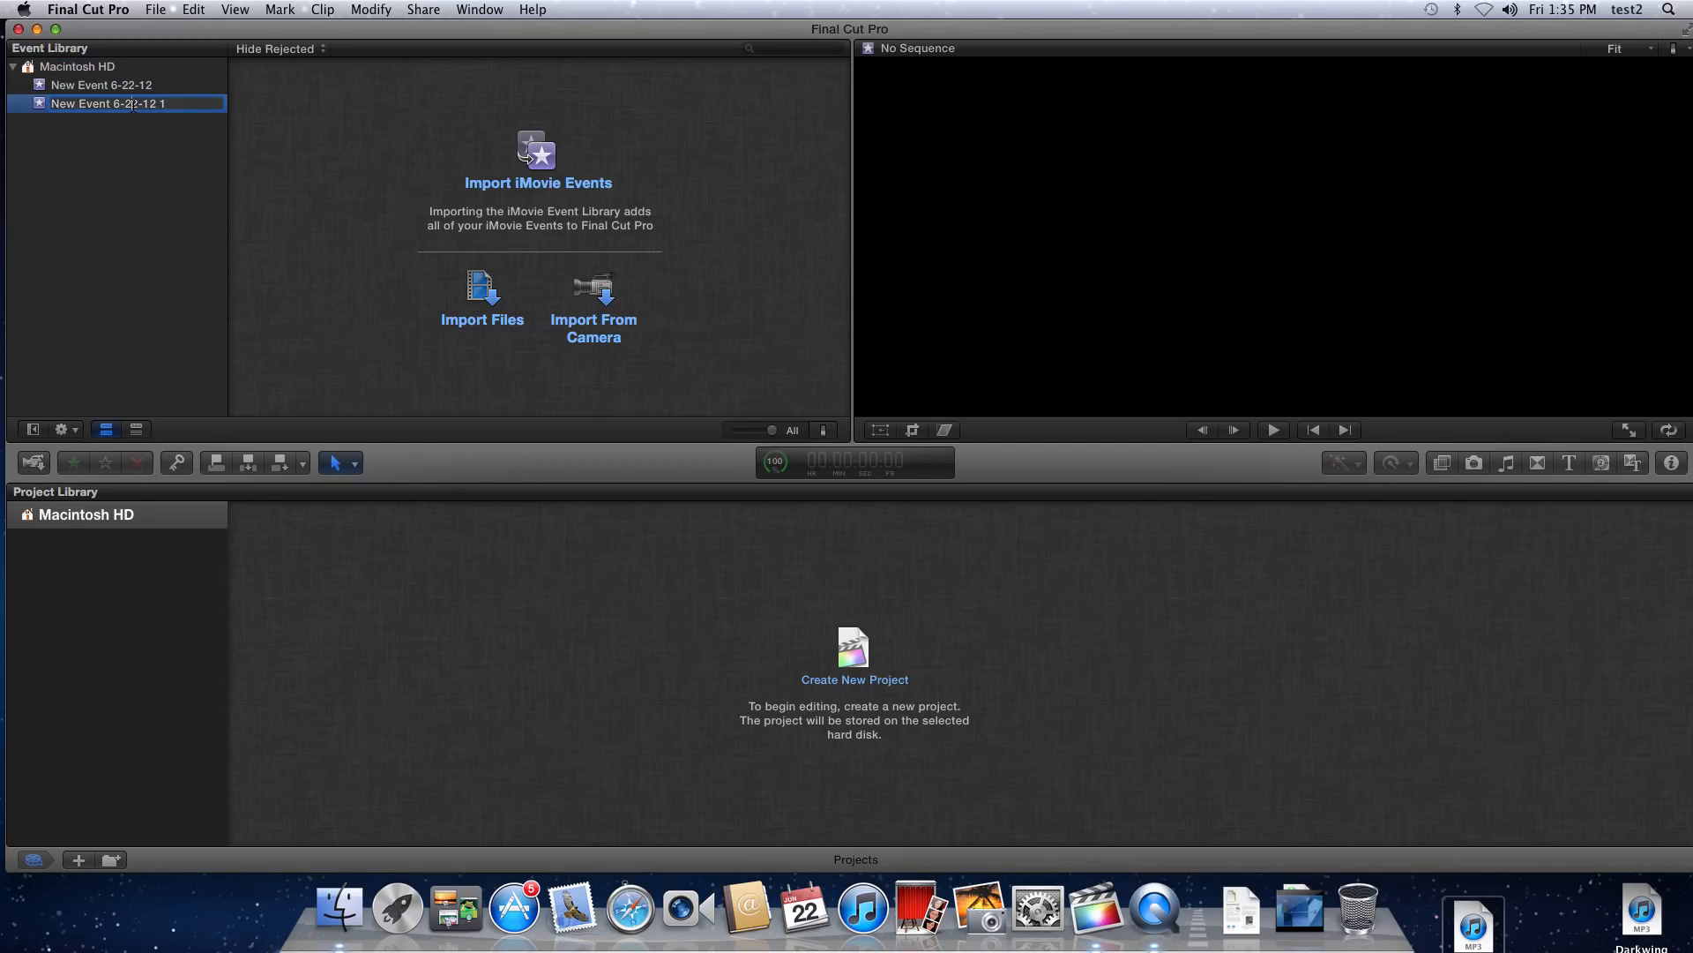
left_click(124, 115)
left_click(124, 105)
left_click(136, 105)
type("Brandt Event 1")
key("Return")
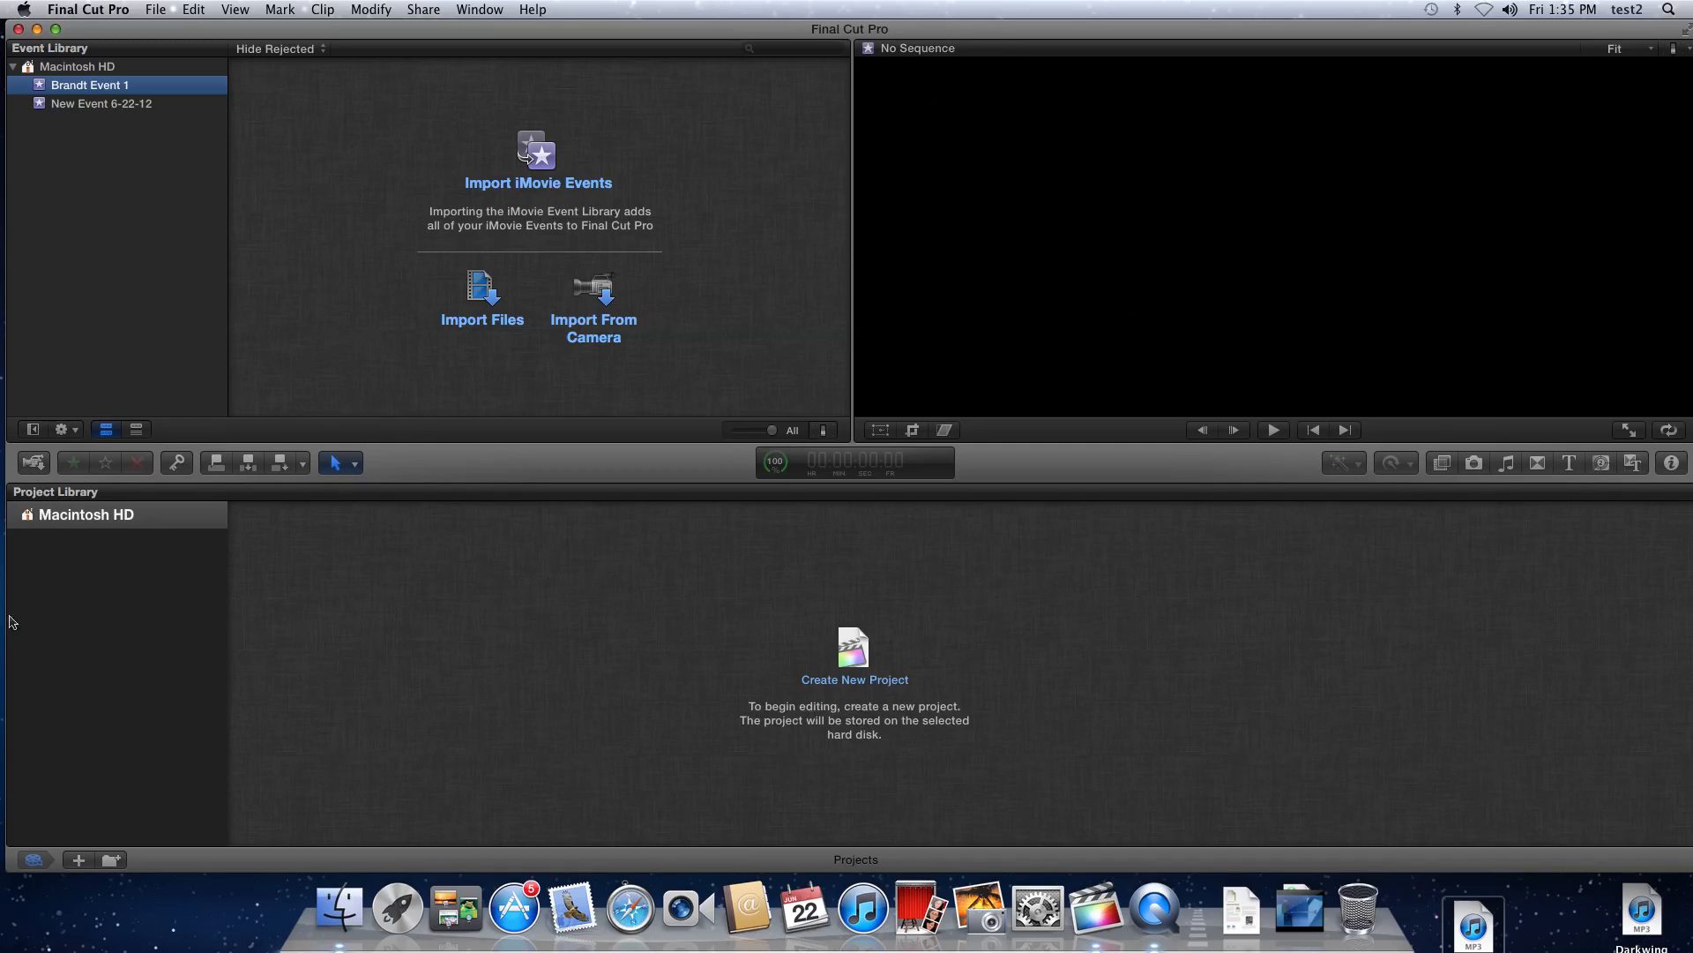
Create a new folder on Macintosh HD in the Project Library and give it the editor's name
right_click(104, 517)
left_click(159, 540)
type("Brandt")
key("Return")
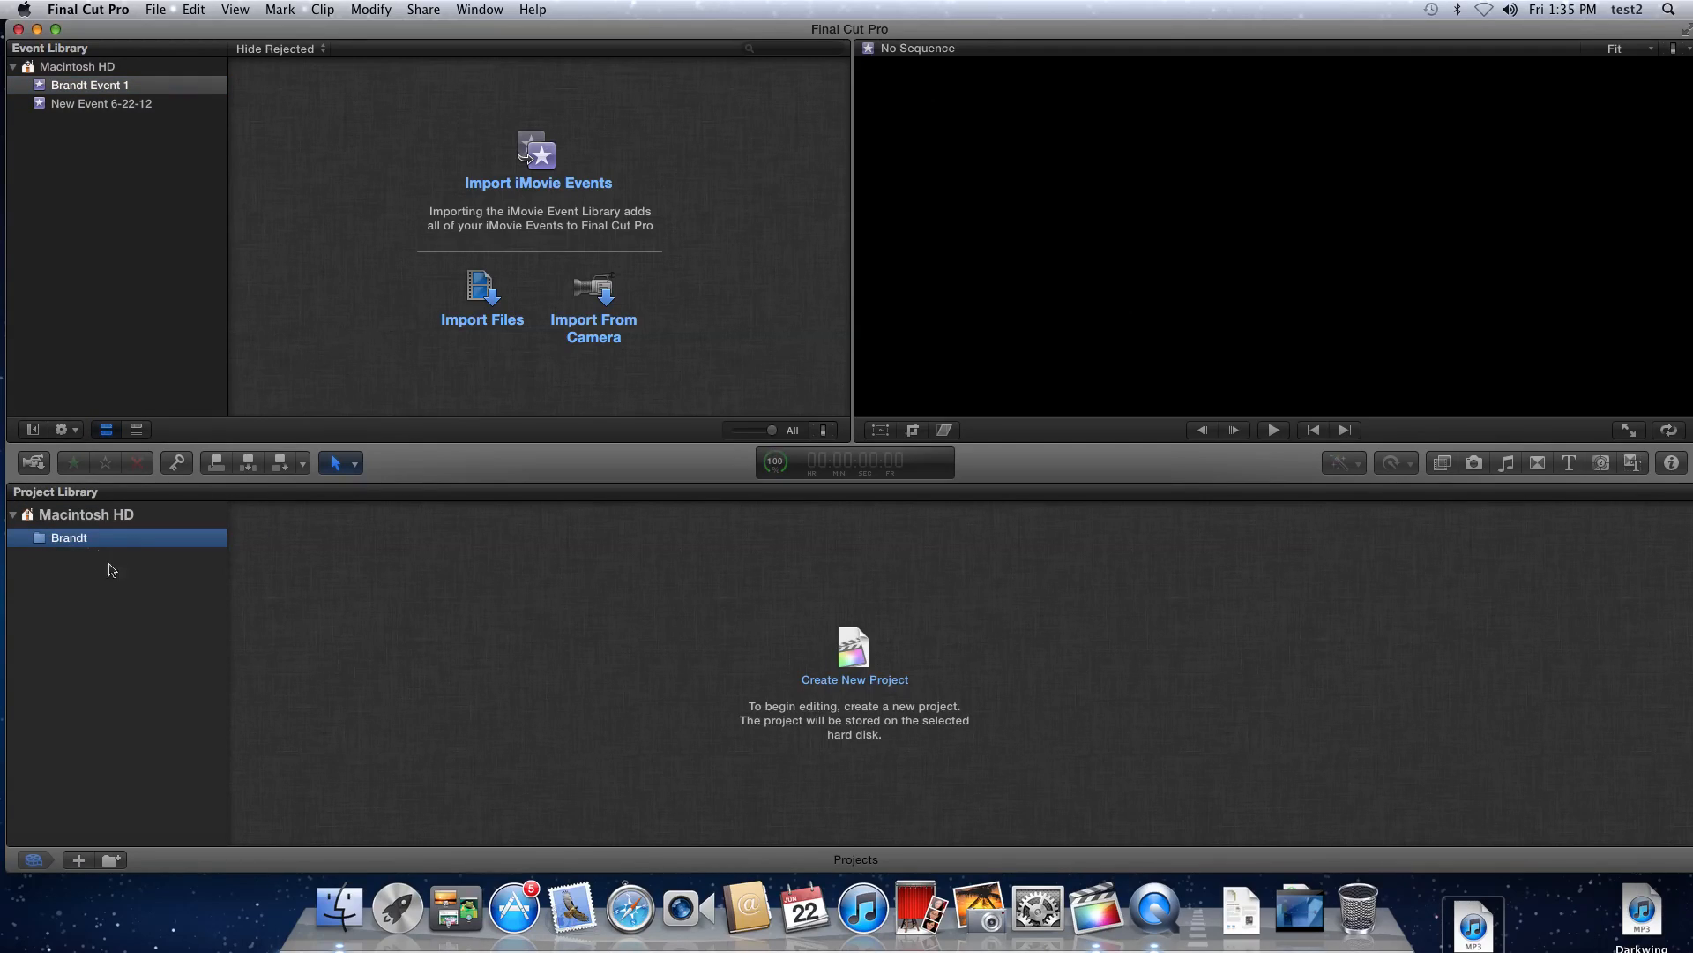
right_click(92, 521)
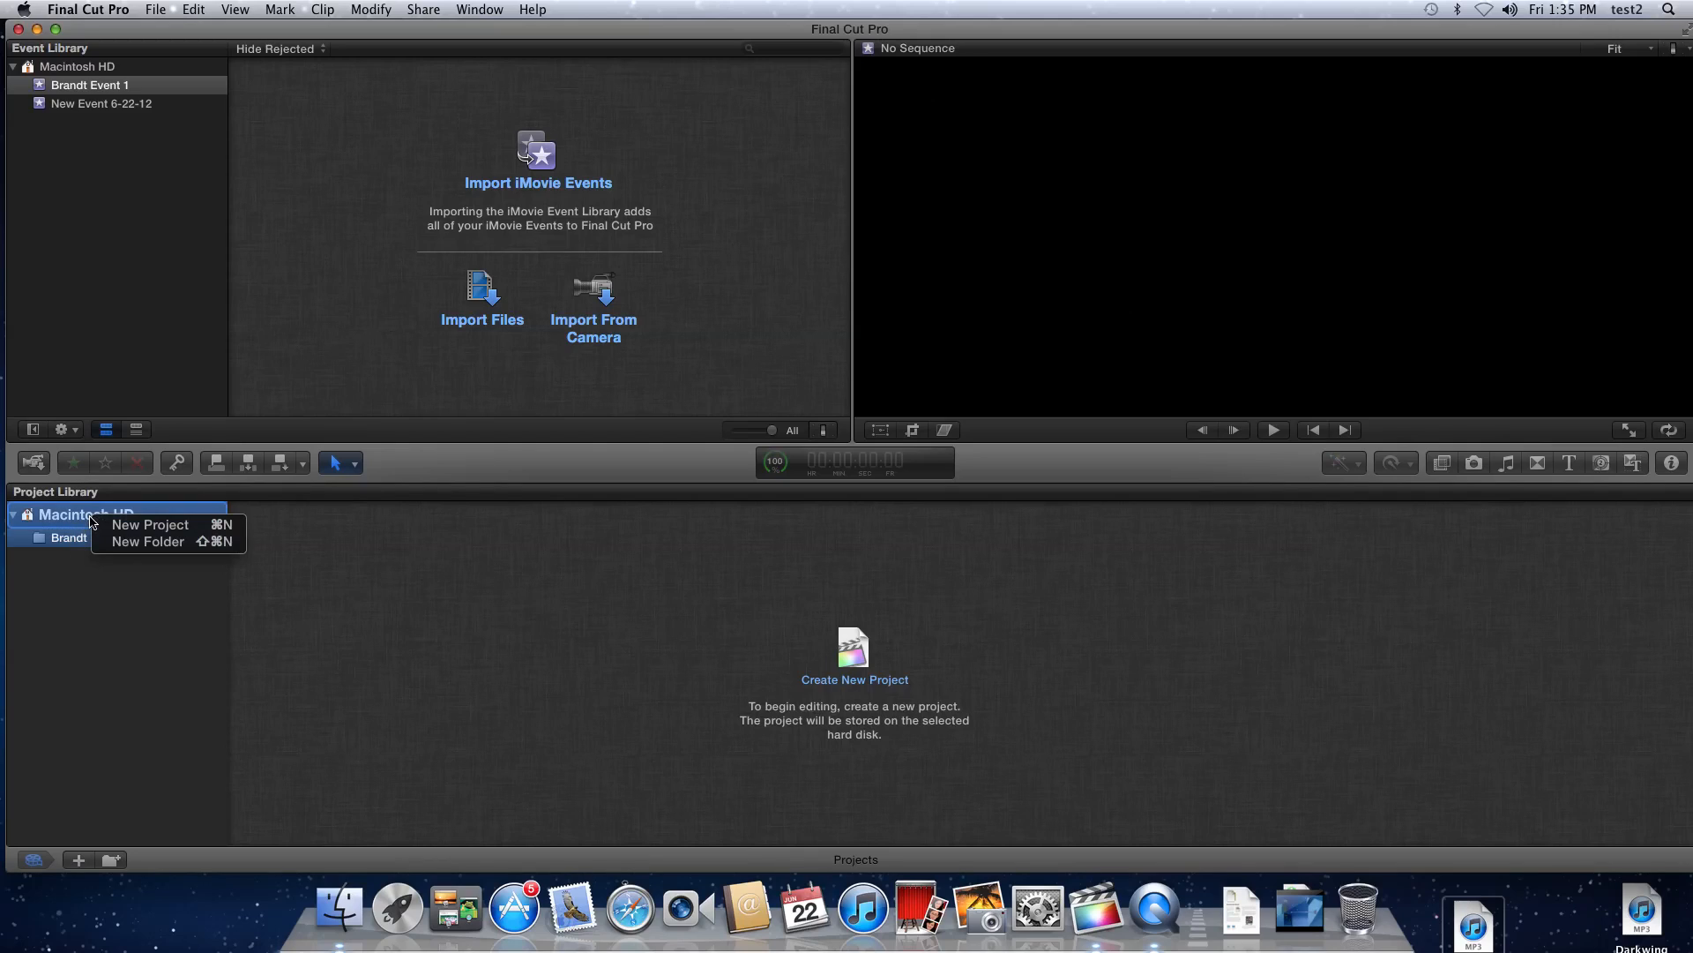
left_click(85, 620)
right_click(83, 604)
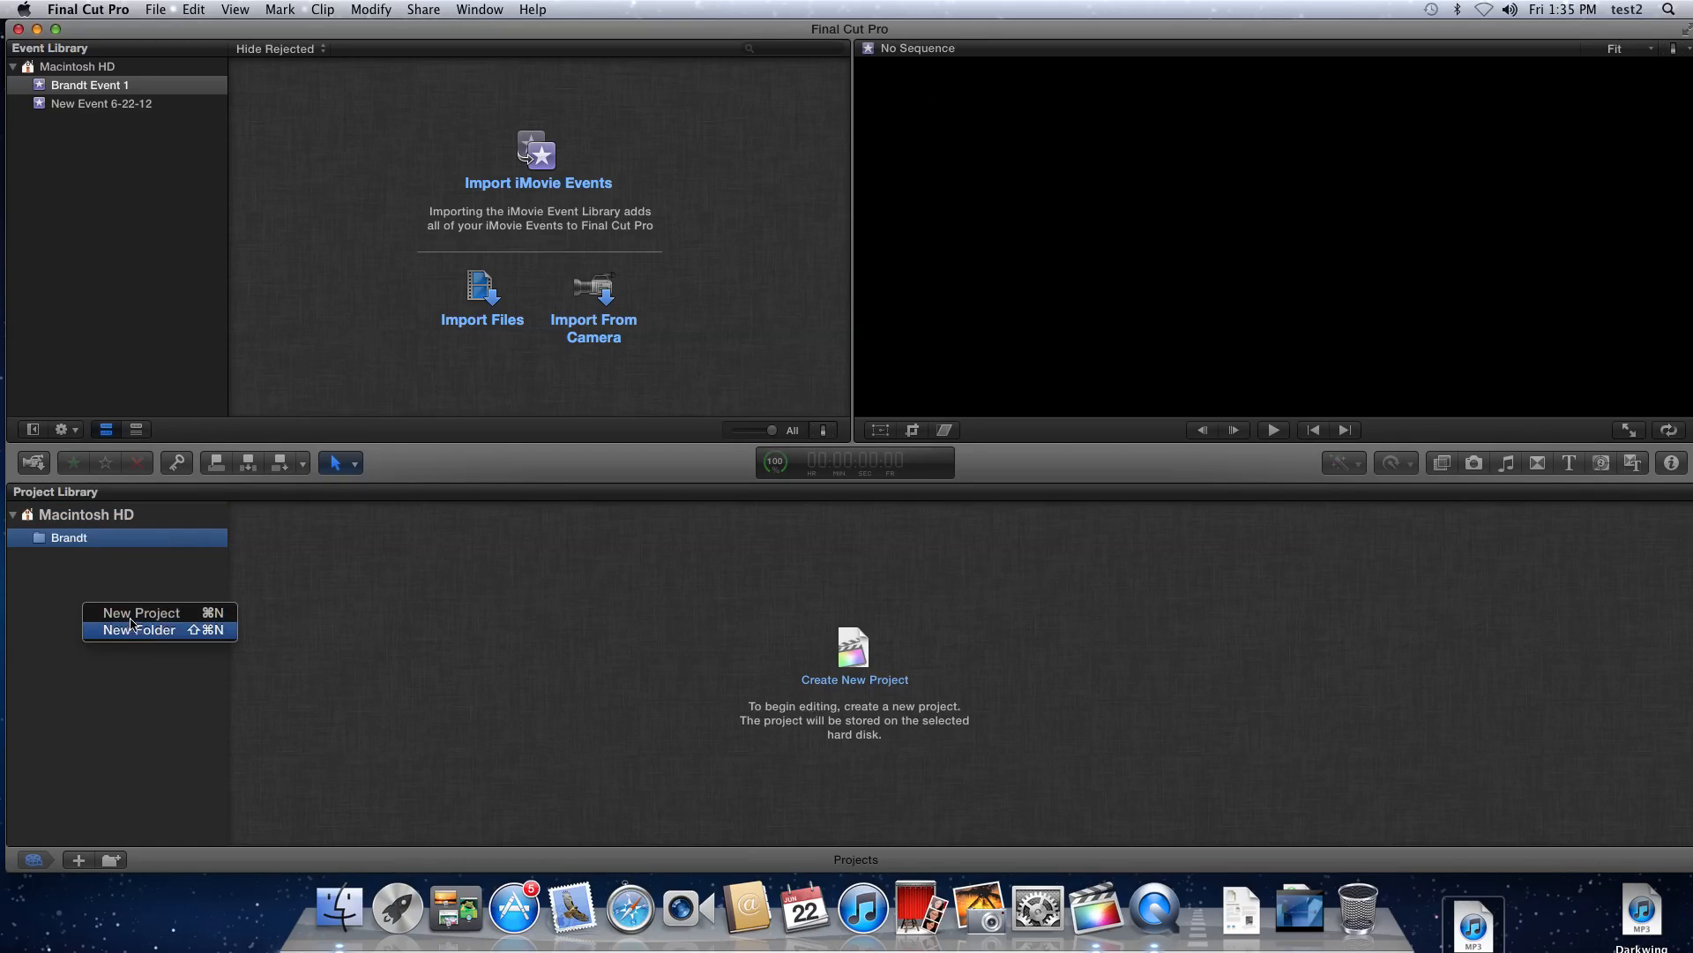
left_click(98, 581)
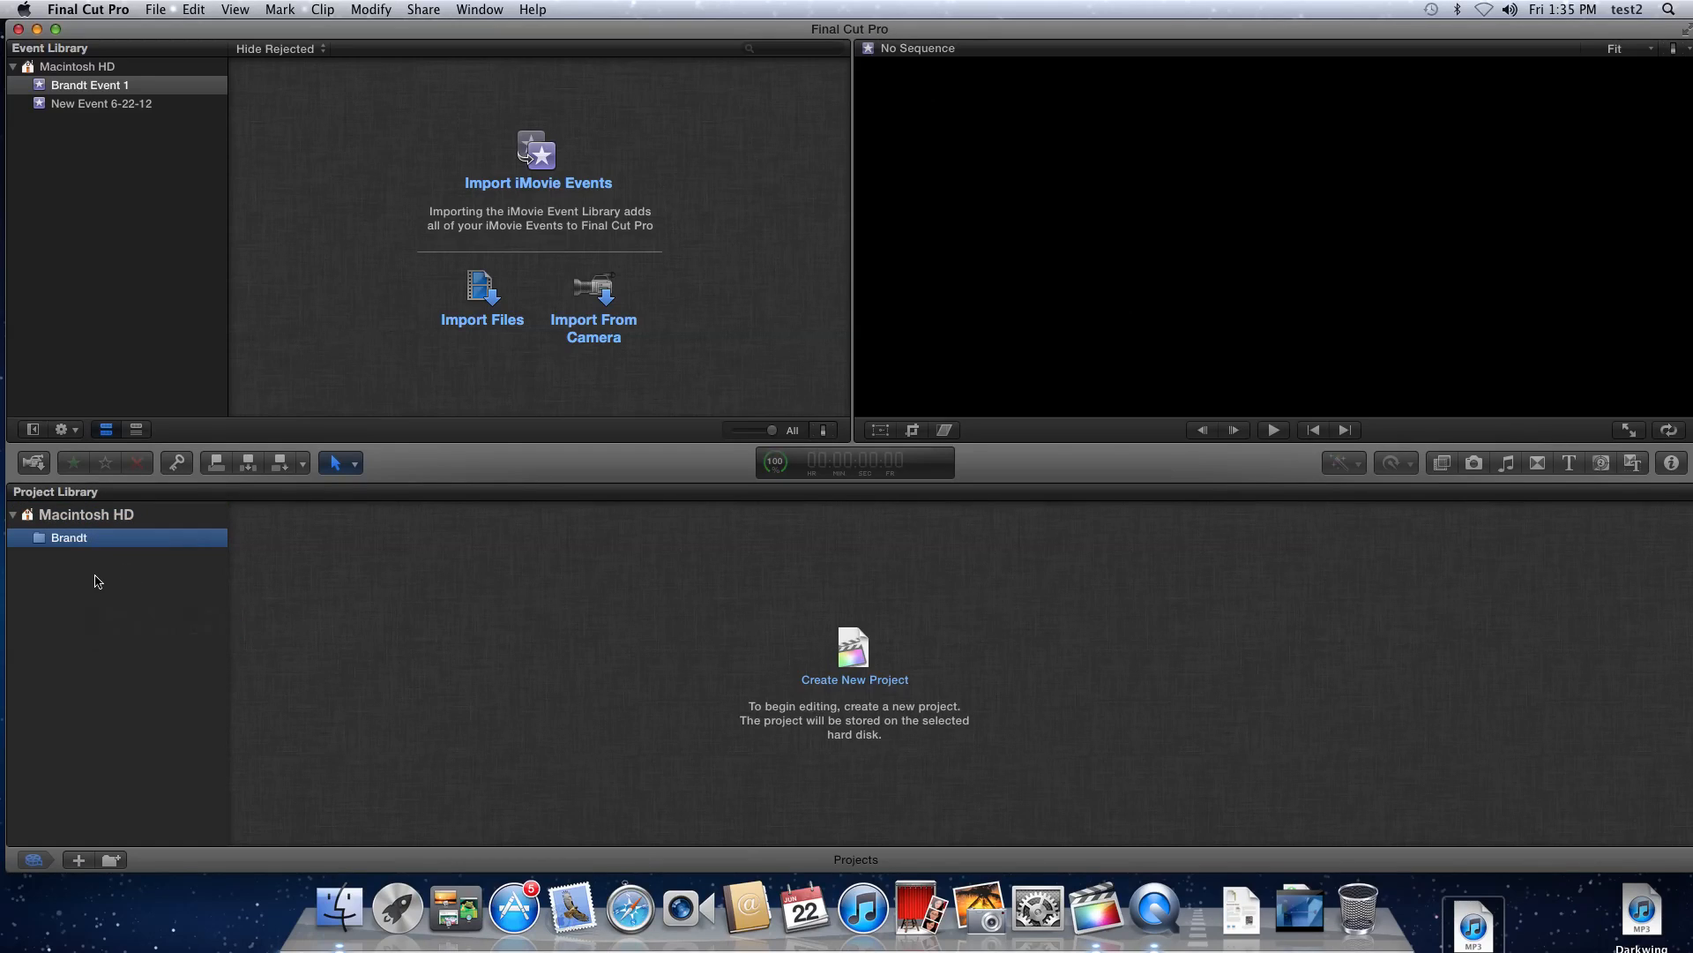
Create a new project inside the new Project Library folder, named with the editor's name followed by "Kinetic Text"
right_click(40, 545)
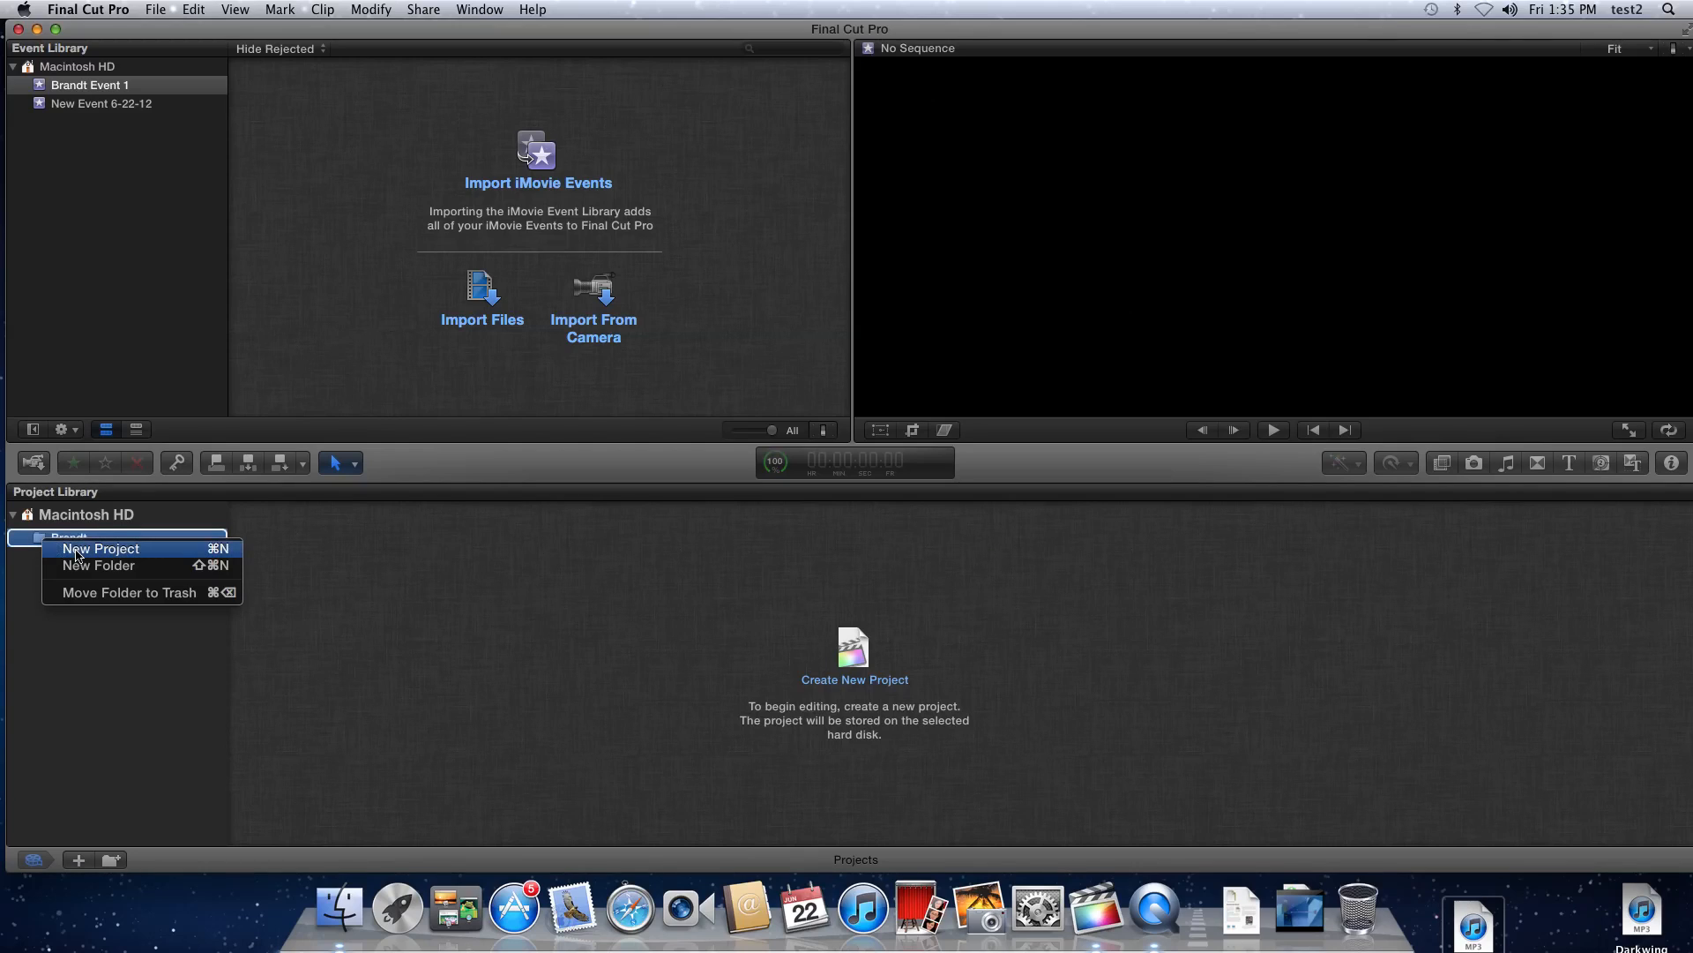
left_click(75, 554)
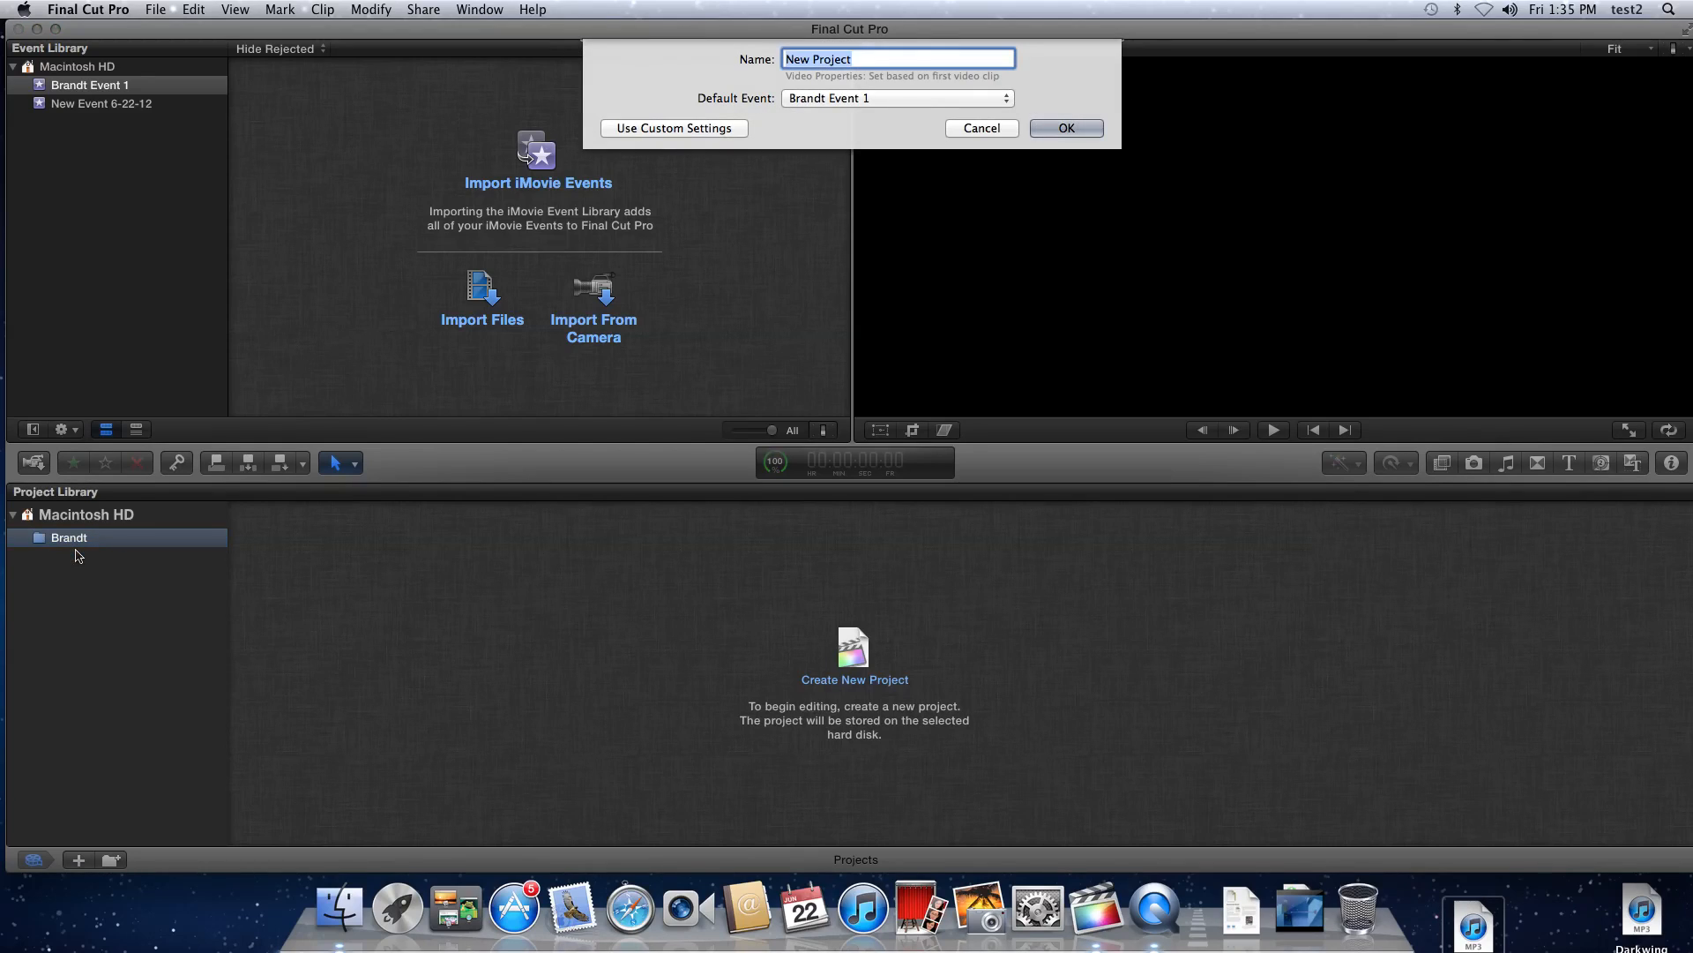
type("Brandt Kinetic Text")
key("Return")
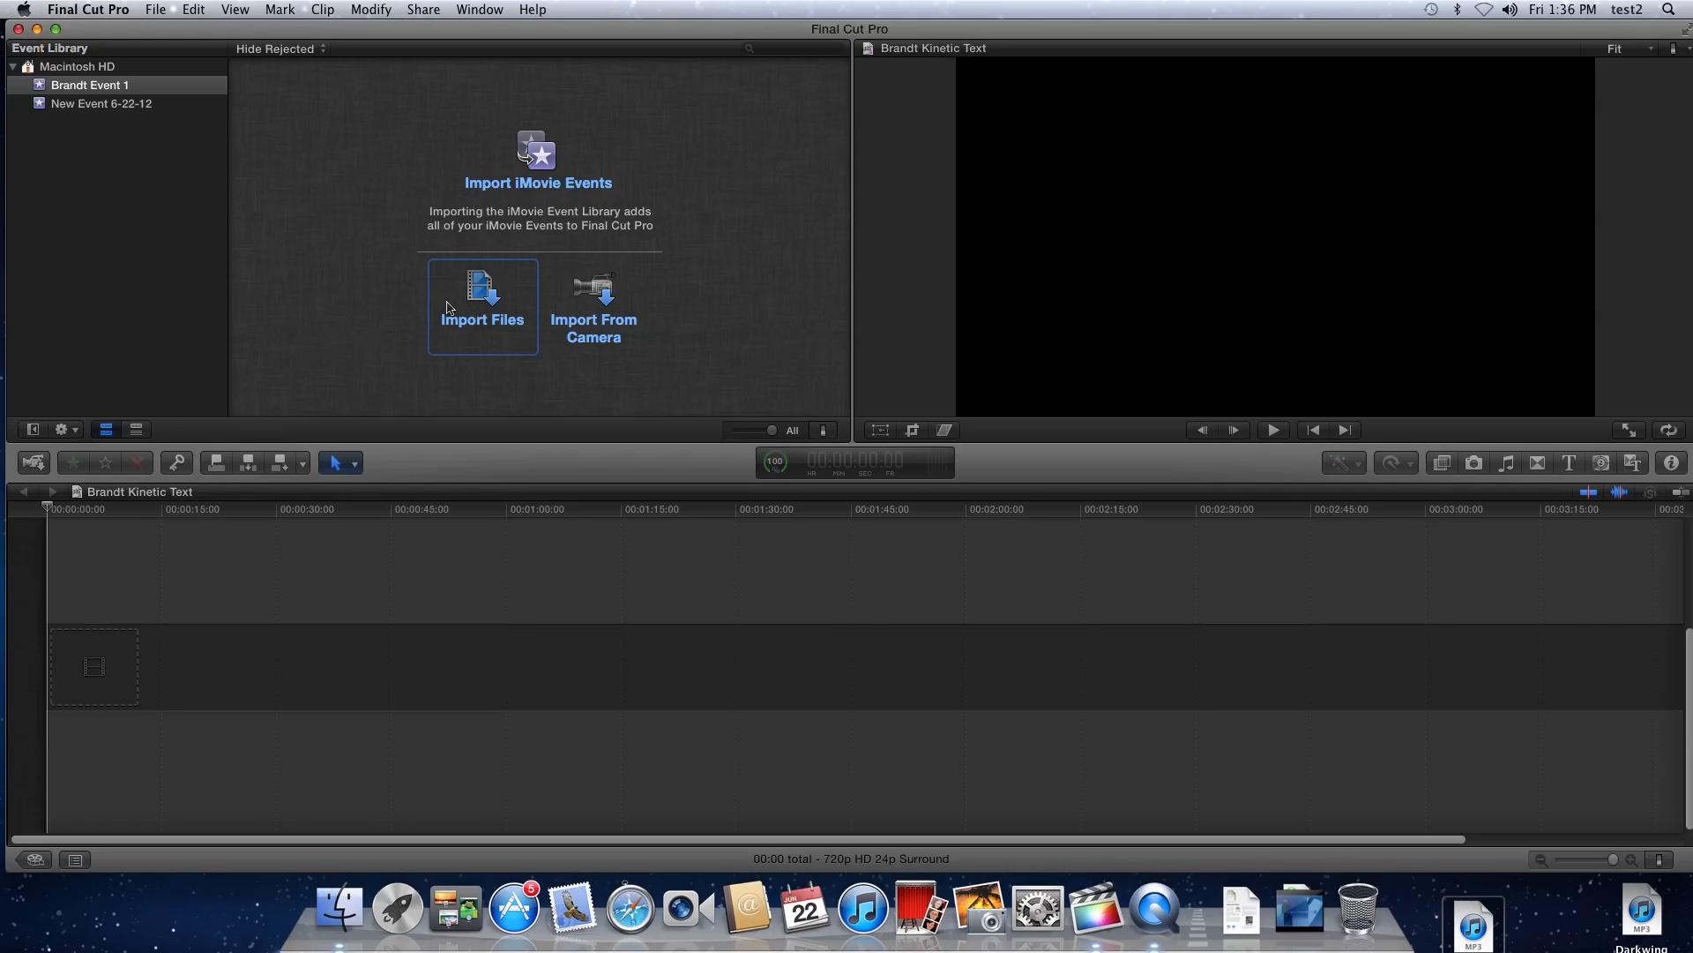
Add IMDABES.mp3 from the desktop to the project timeline, accepting 720p HD, 1280x720 and 60p as video properties
left_click_drag(1482, 944, 1497, 904)
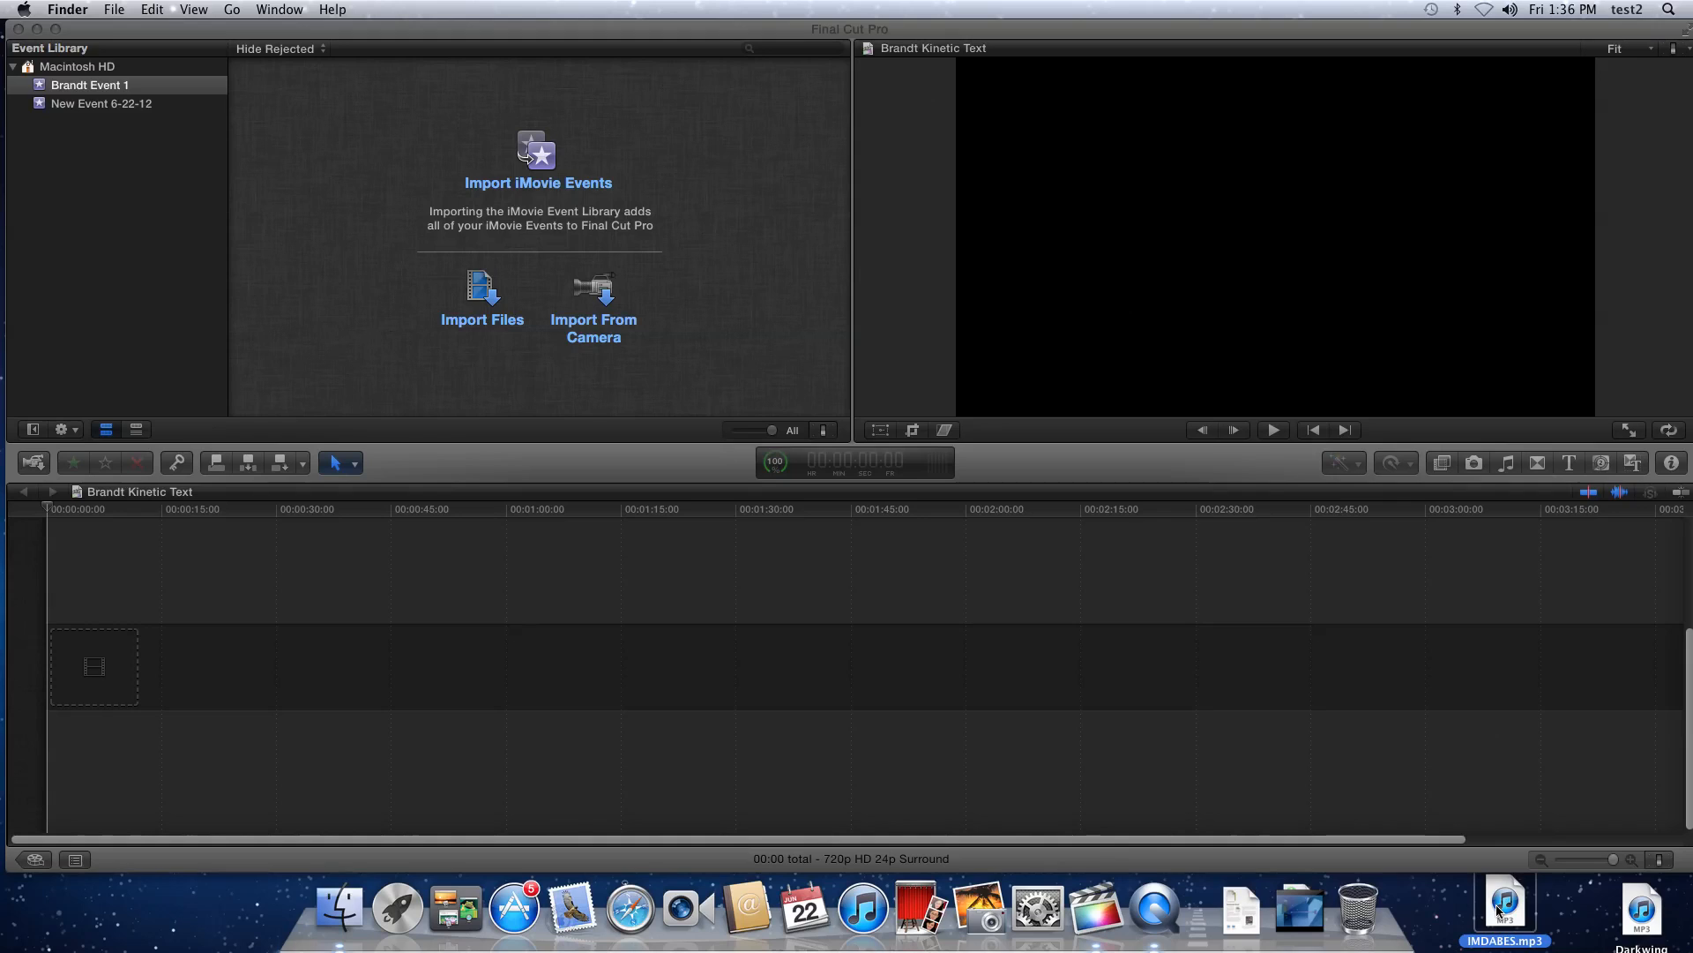
left_click_drag(1504, 915, 422, 631)
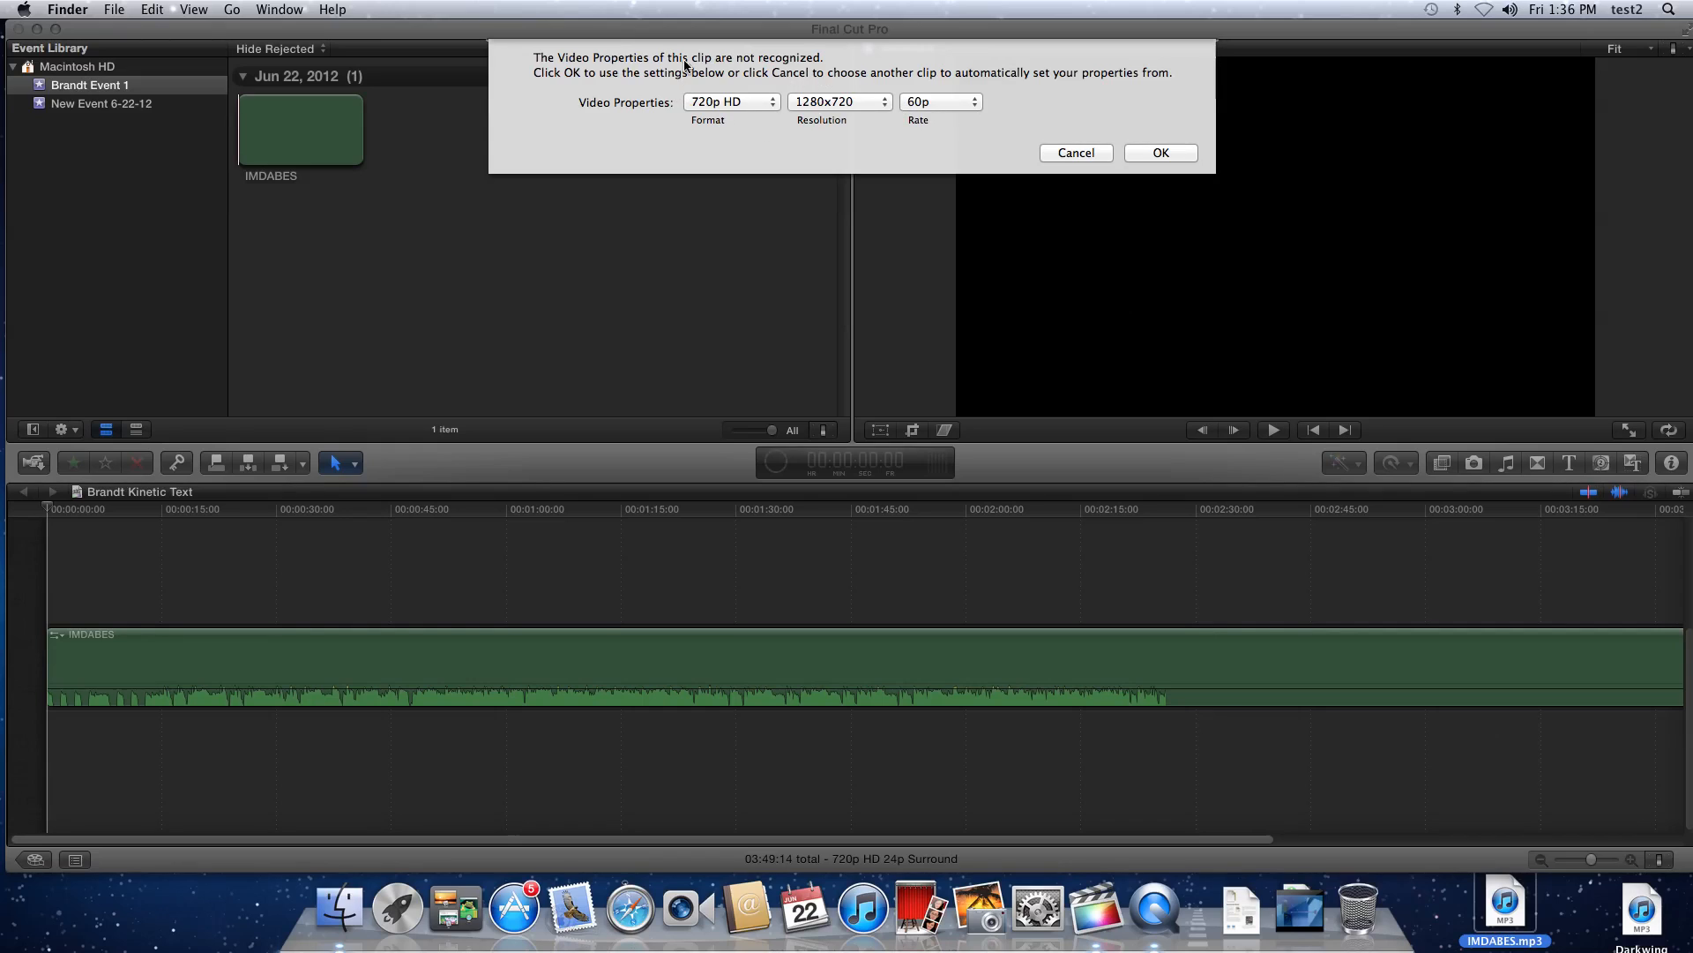
left_click(774, 88)
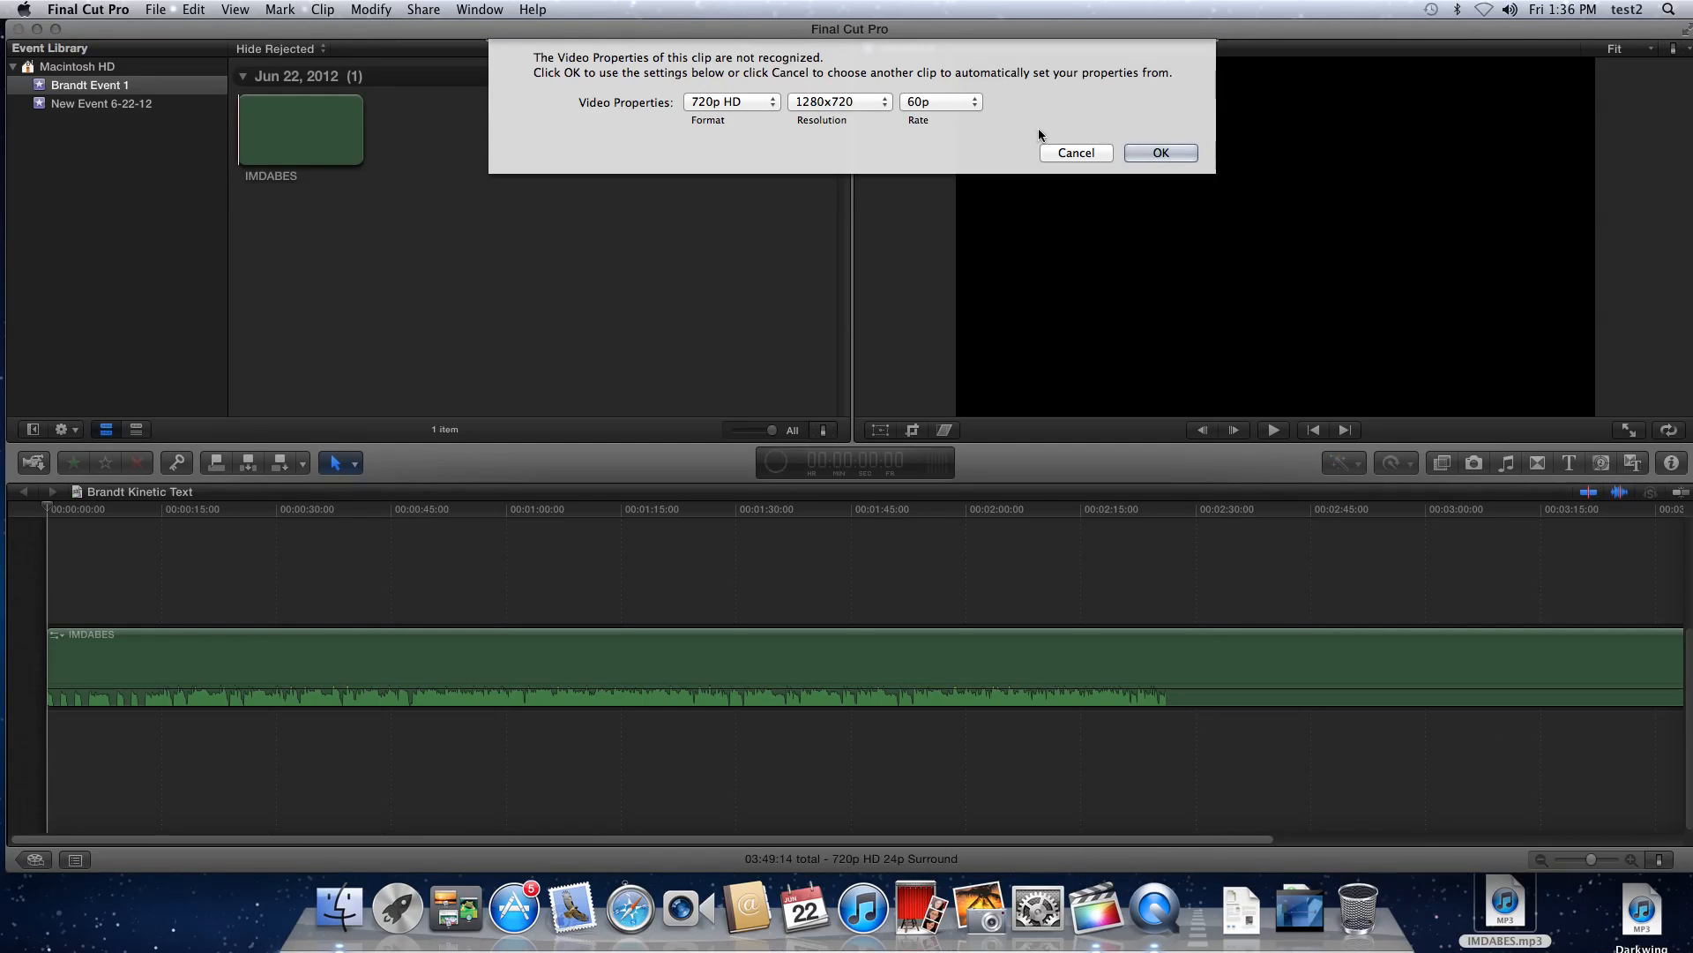
left_click(1145, 152)
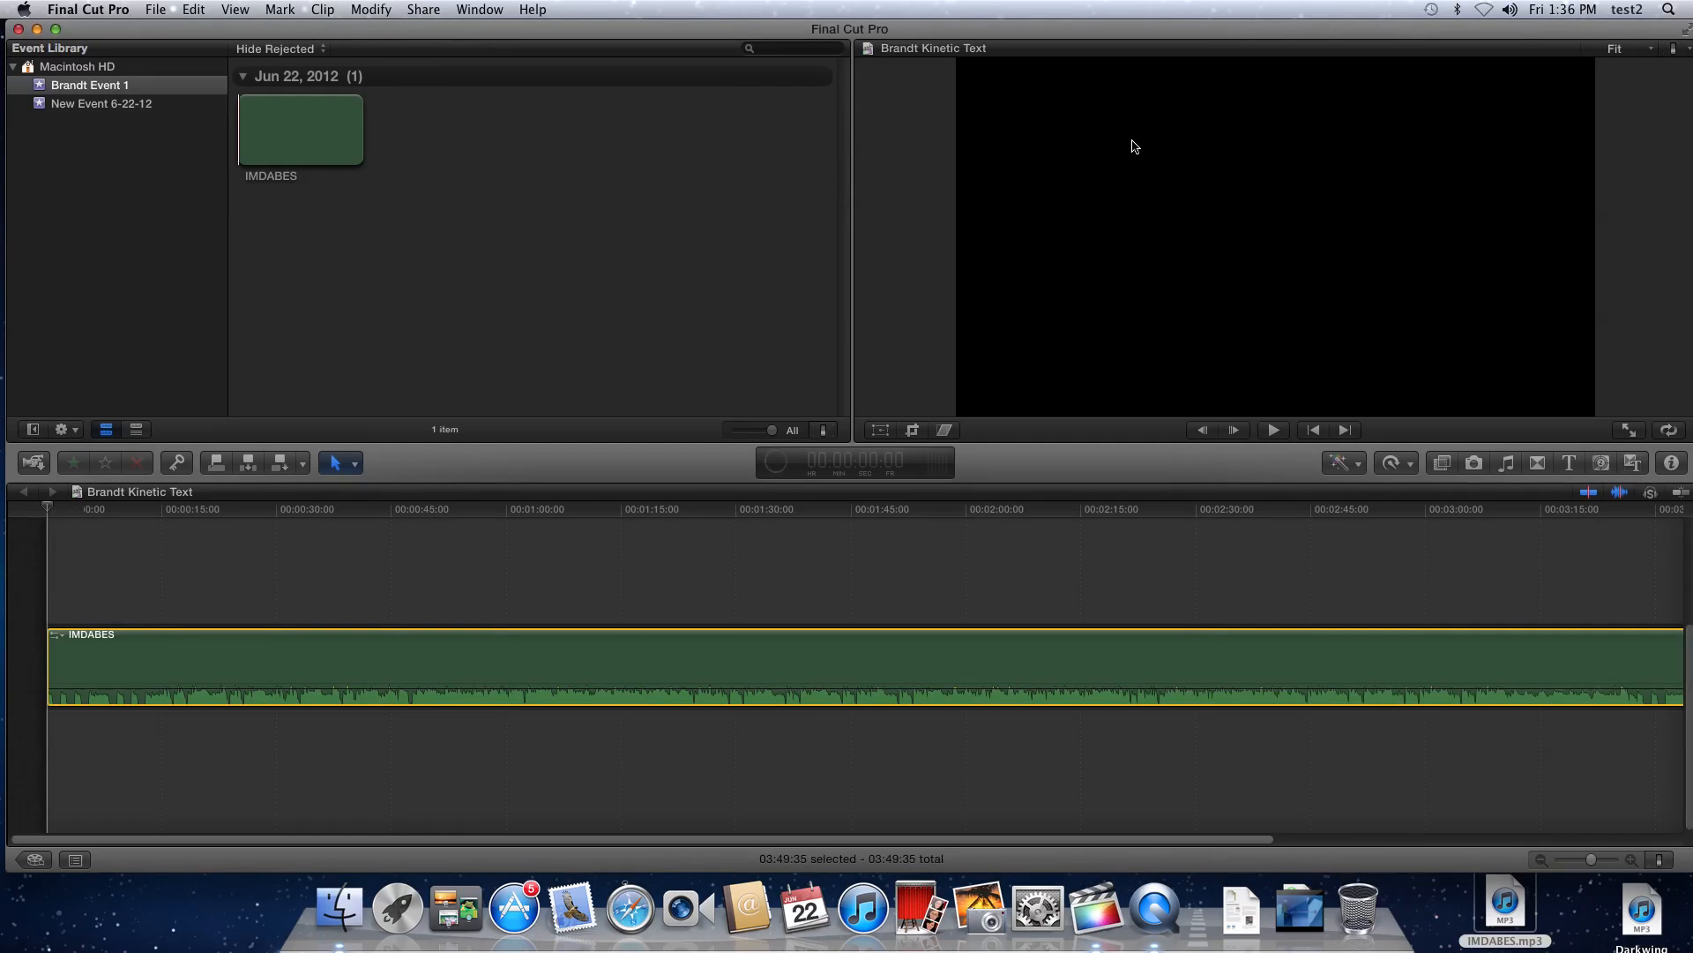
Turn off audio skimming for the timeline
left_click(244, 653)
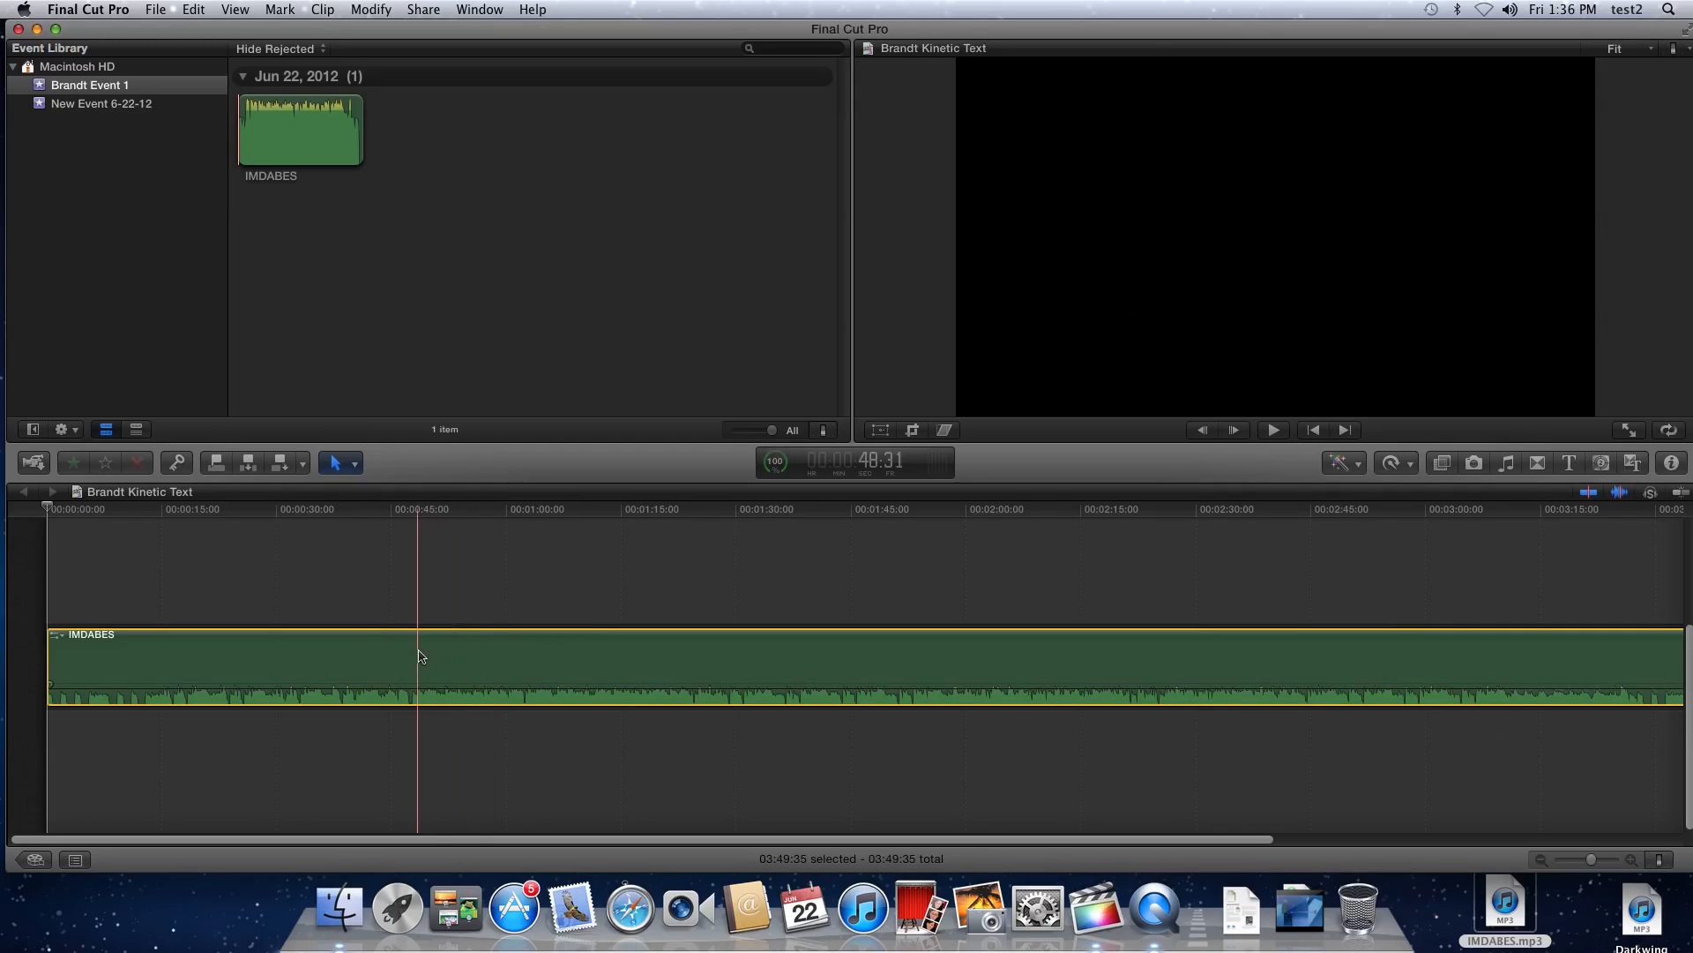
left_click(1625, 494)
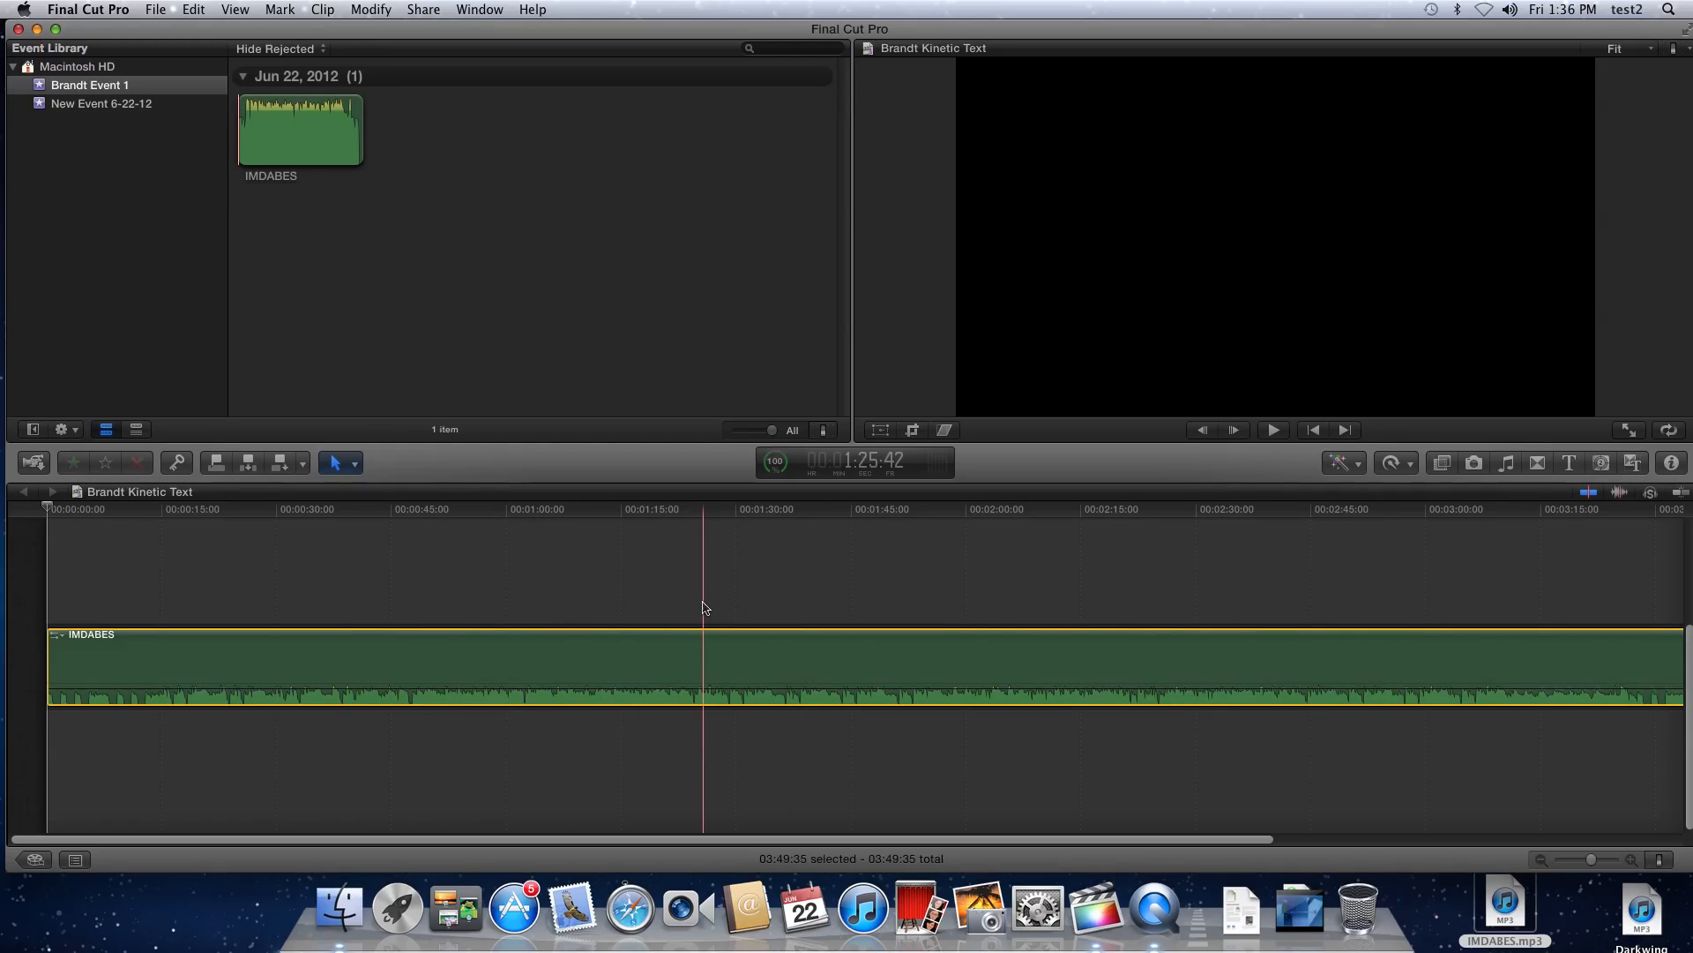
key("ctrl+super+Escape")
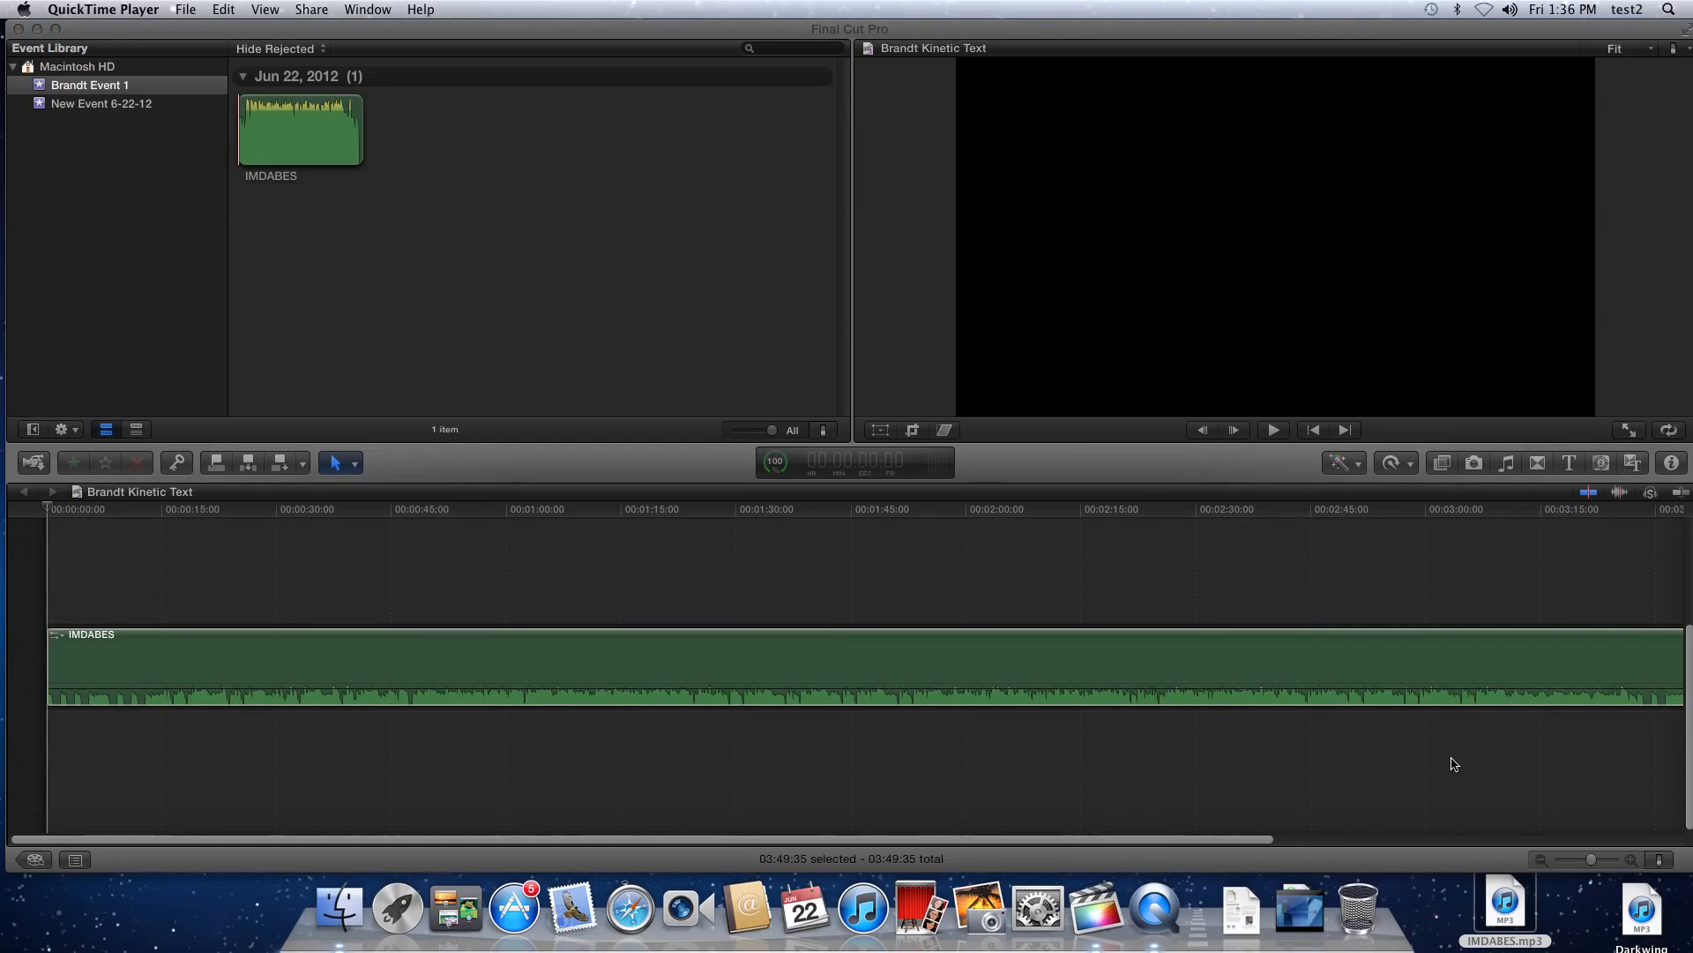
Adjust the timeline zoom level so the whole IMDABES clip fits in view
left_click(1513, 861)
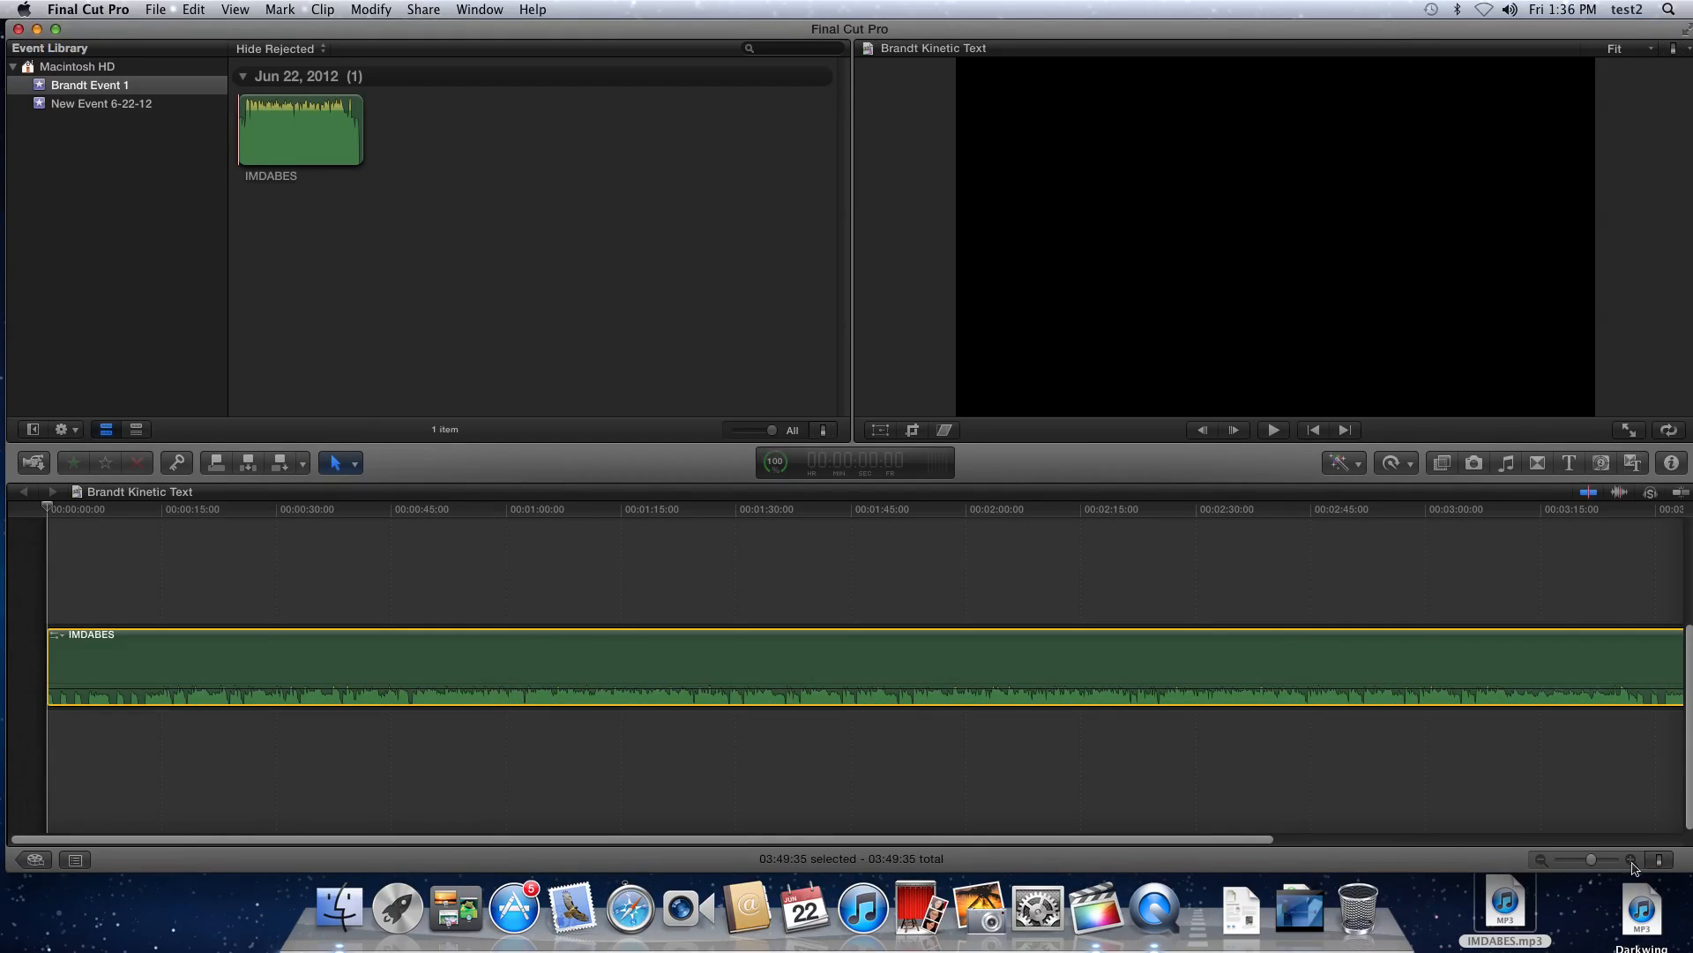
mouse_move(1591, 859)
left_mouse_down()
mouse_move(1627, 865)
mouse_move(1560, 865)
left_mouse_up()
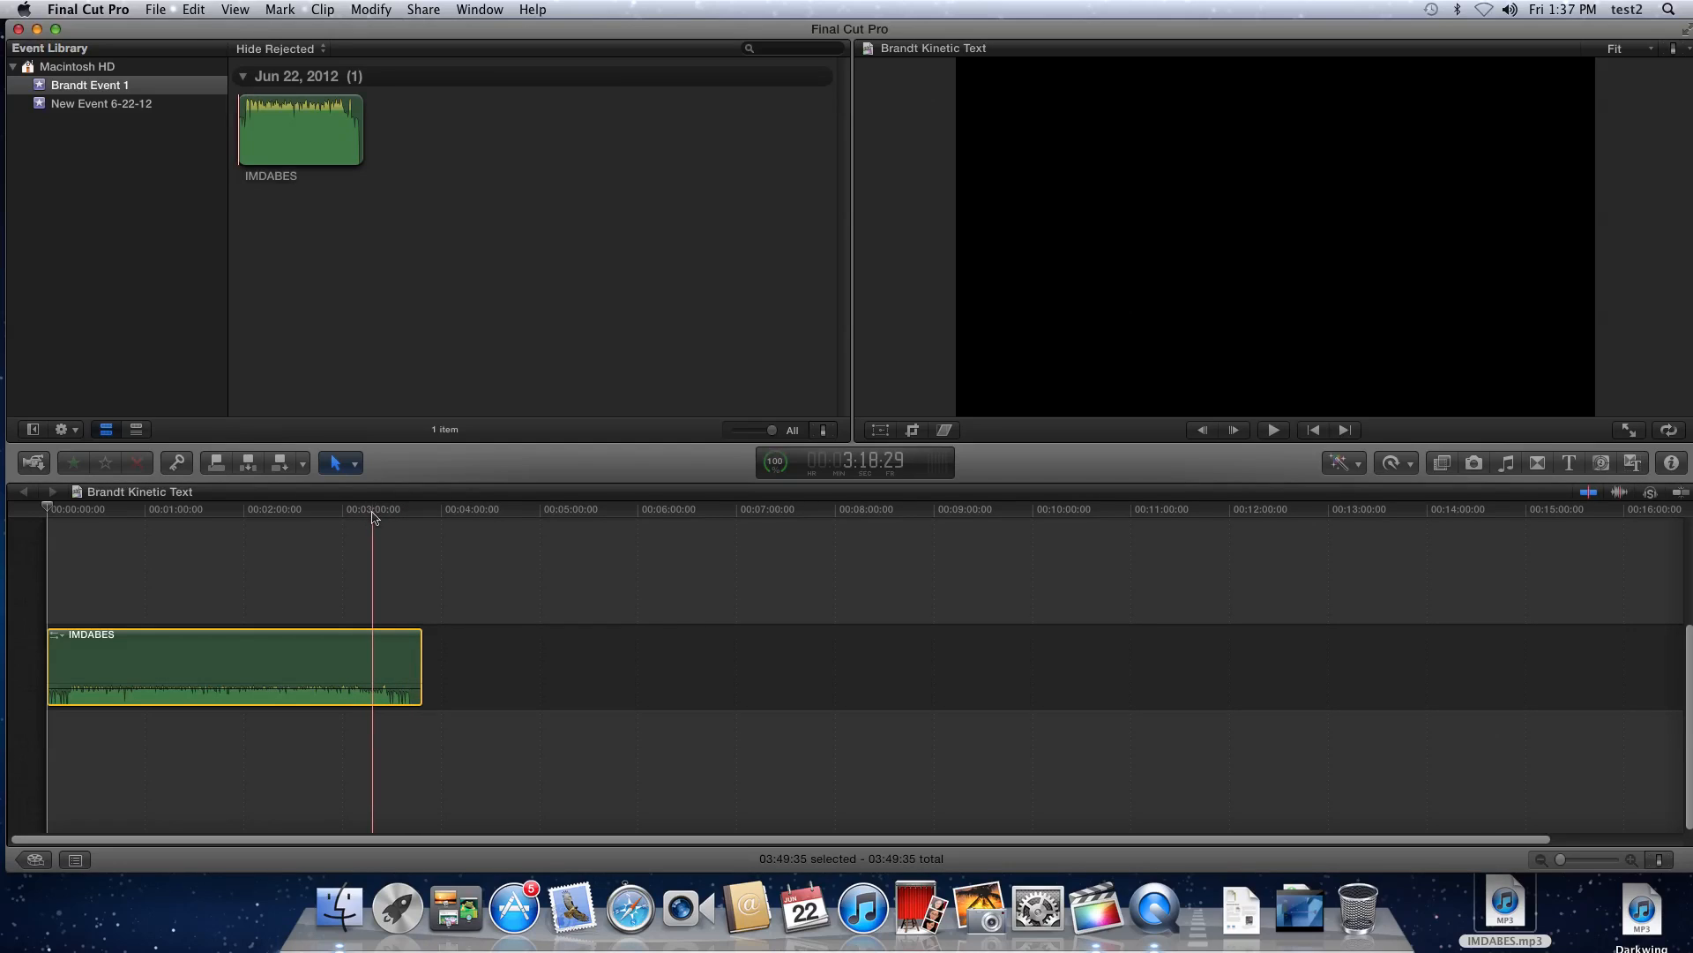
left_click_drag(1581, 858, 1614, 860)
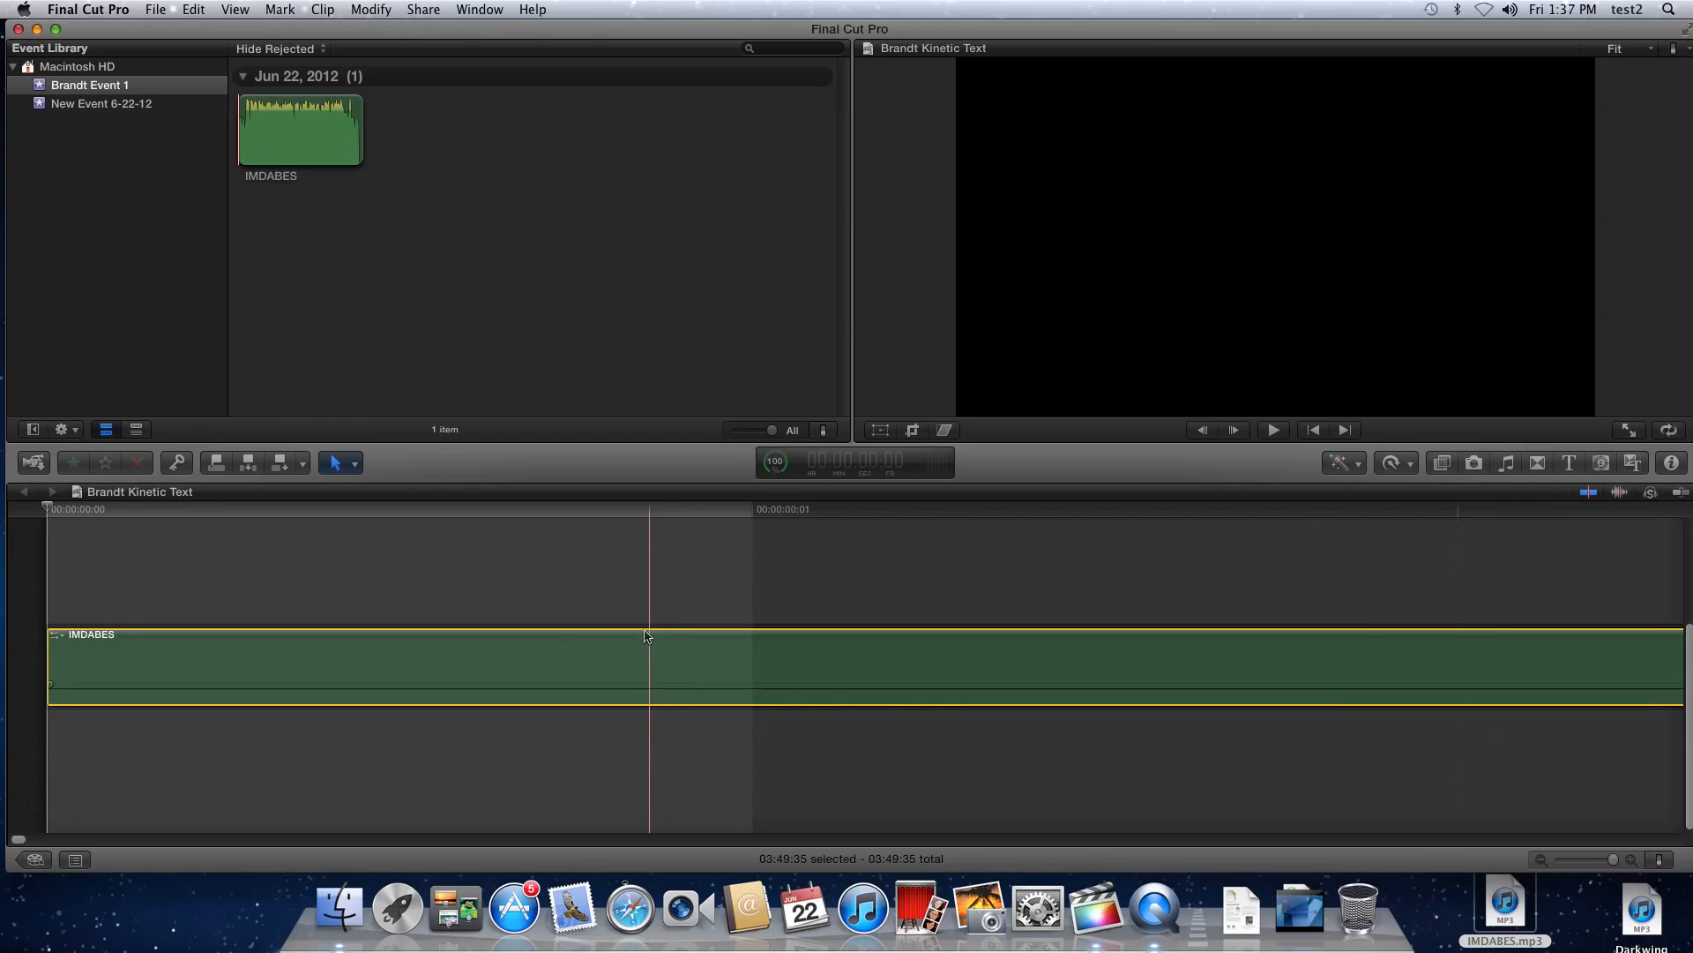
left_click(1574, 860)
left_click_drag(1575, 863, 1587, 863)
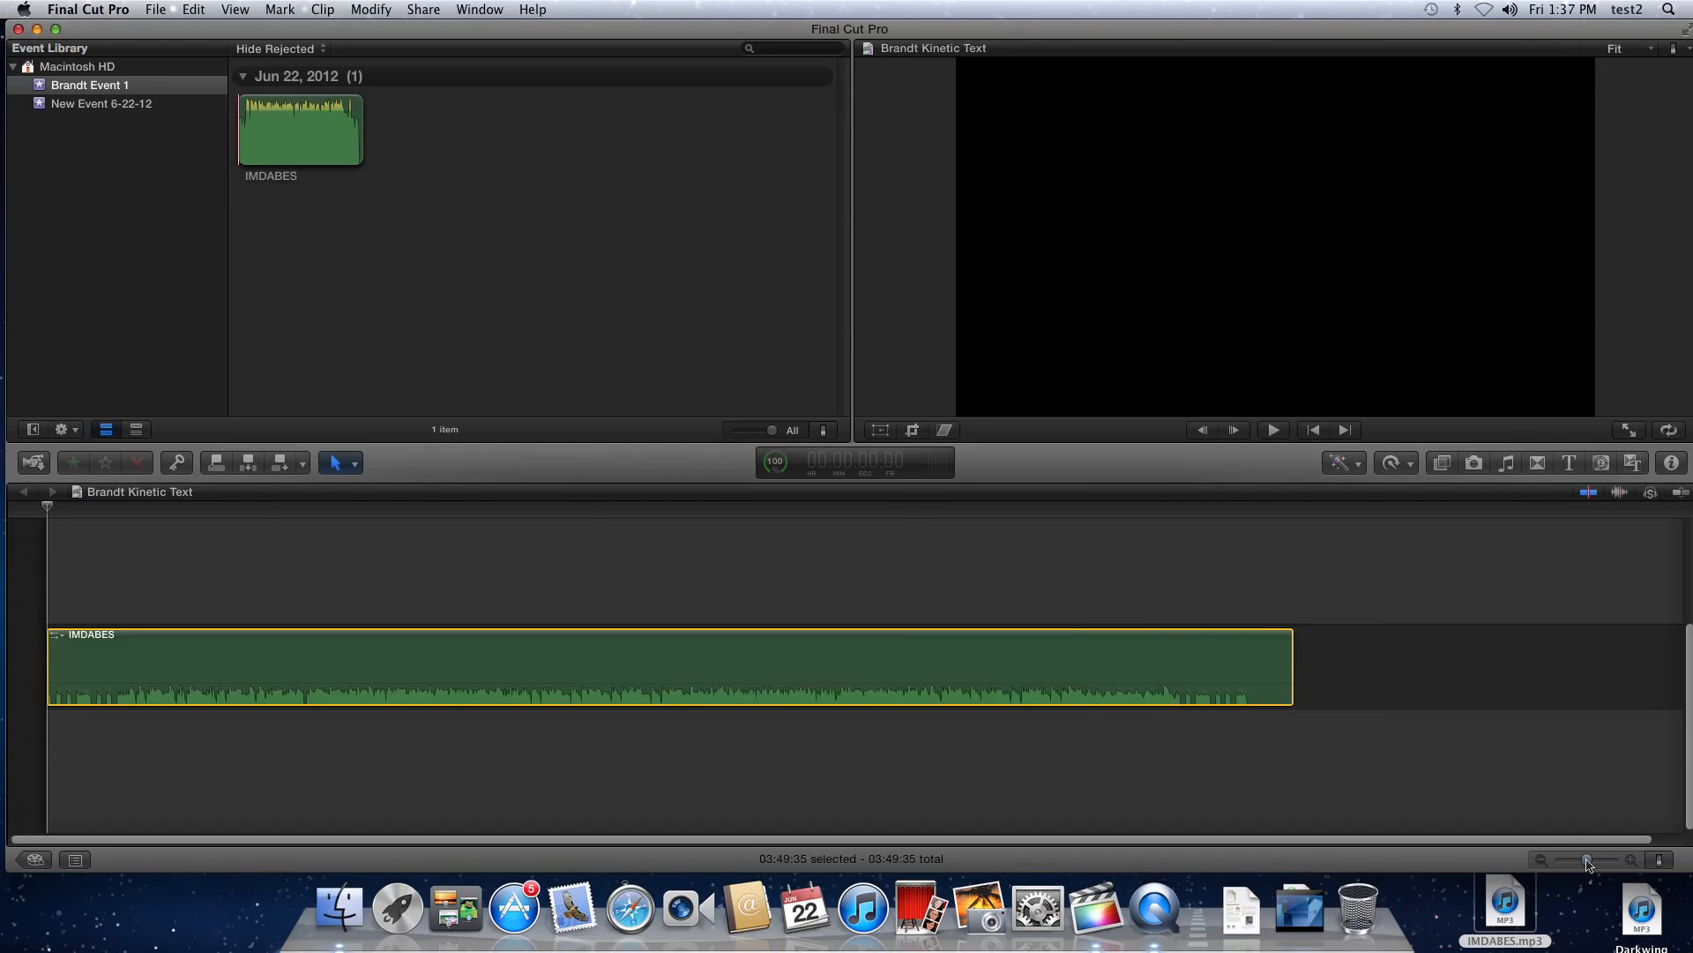
Play the first seconds of the IMDABES clip from the start of the timeline, and return the playhead to the start
left_click(431, 752)
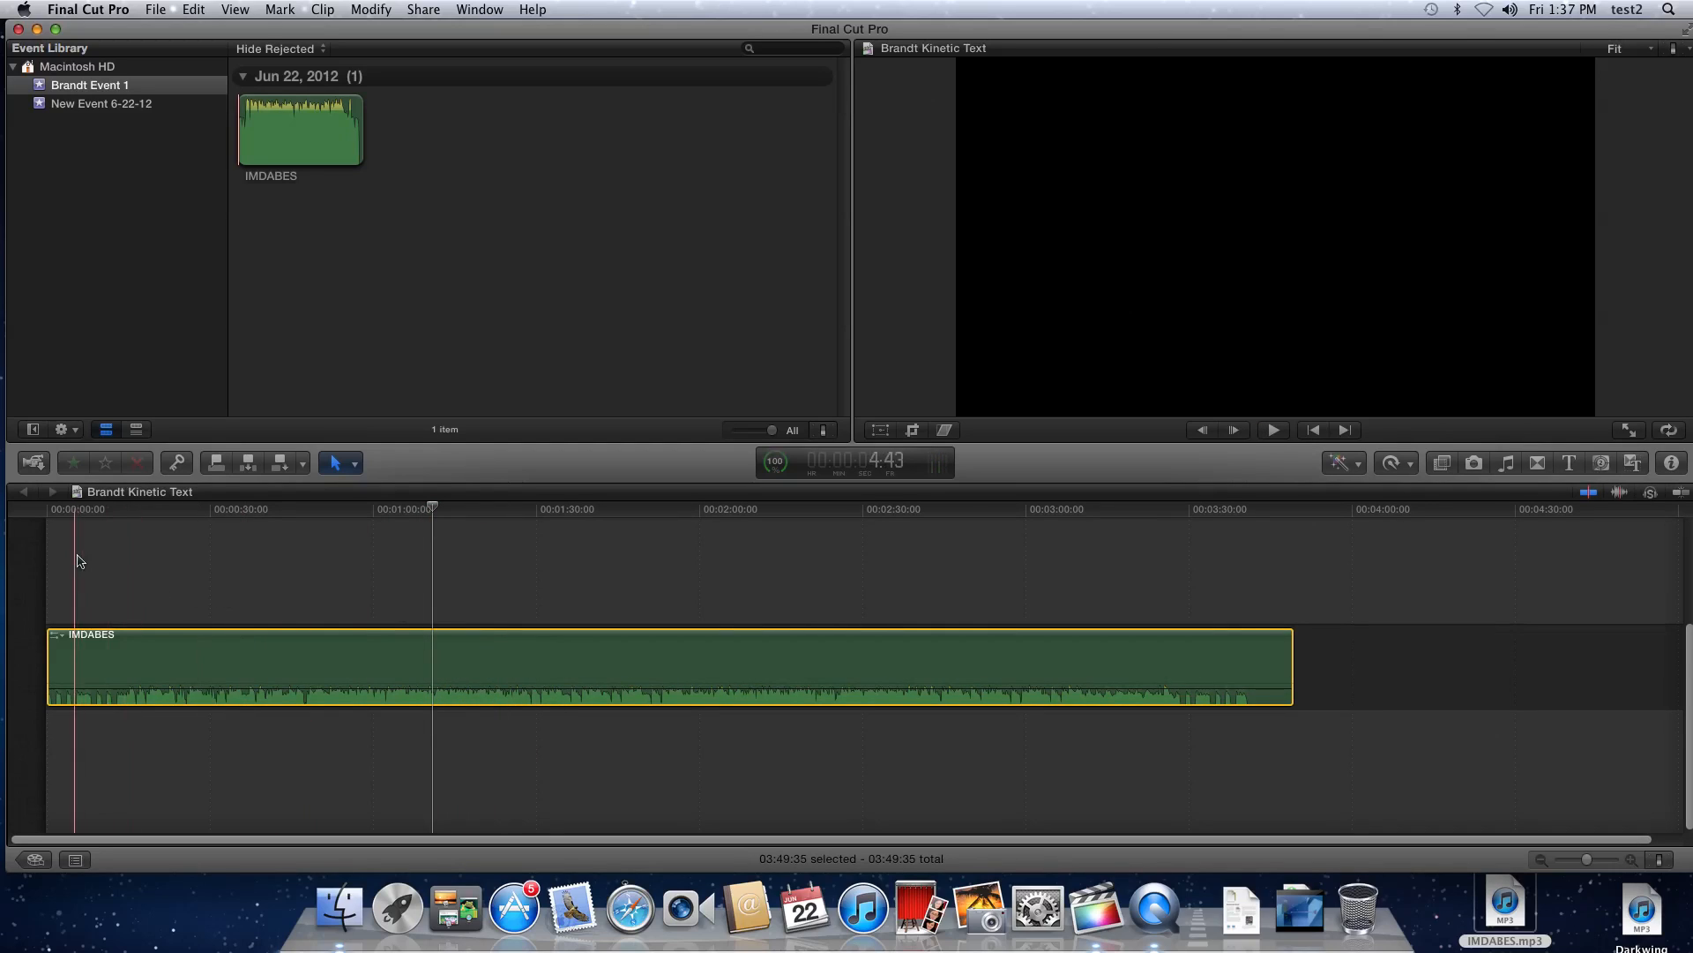
left_click(117, 525)
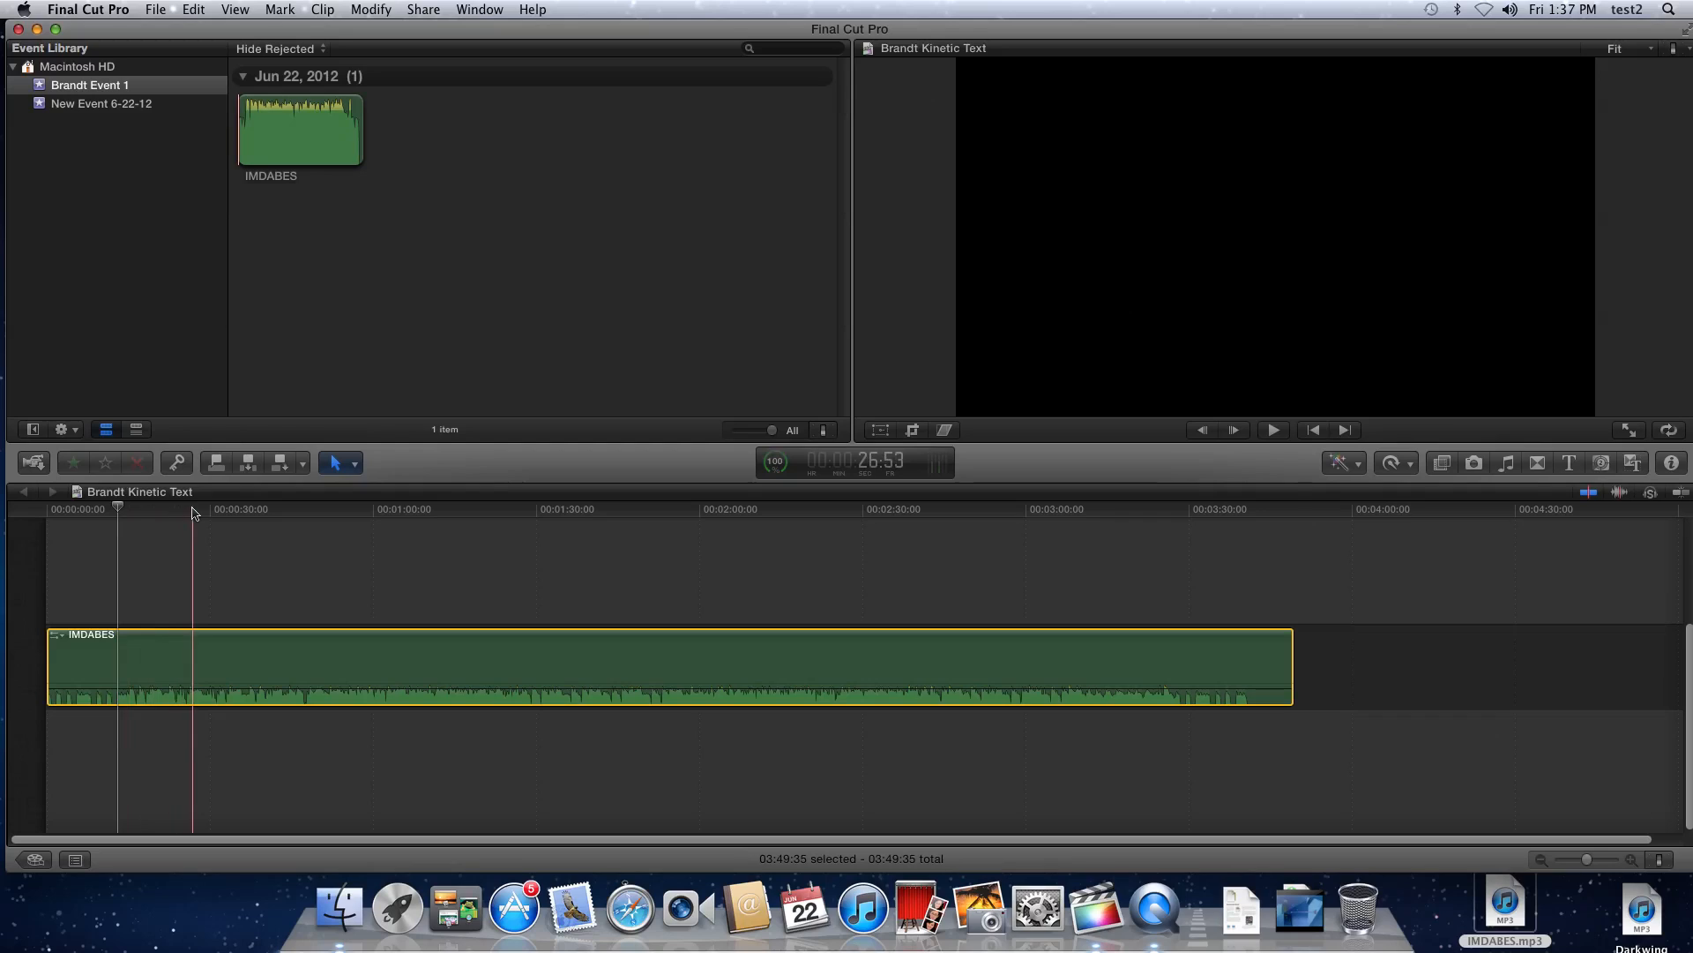
left_click(47, 516)
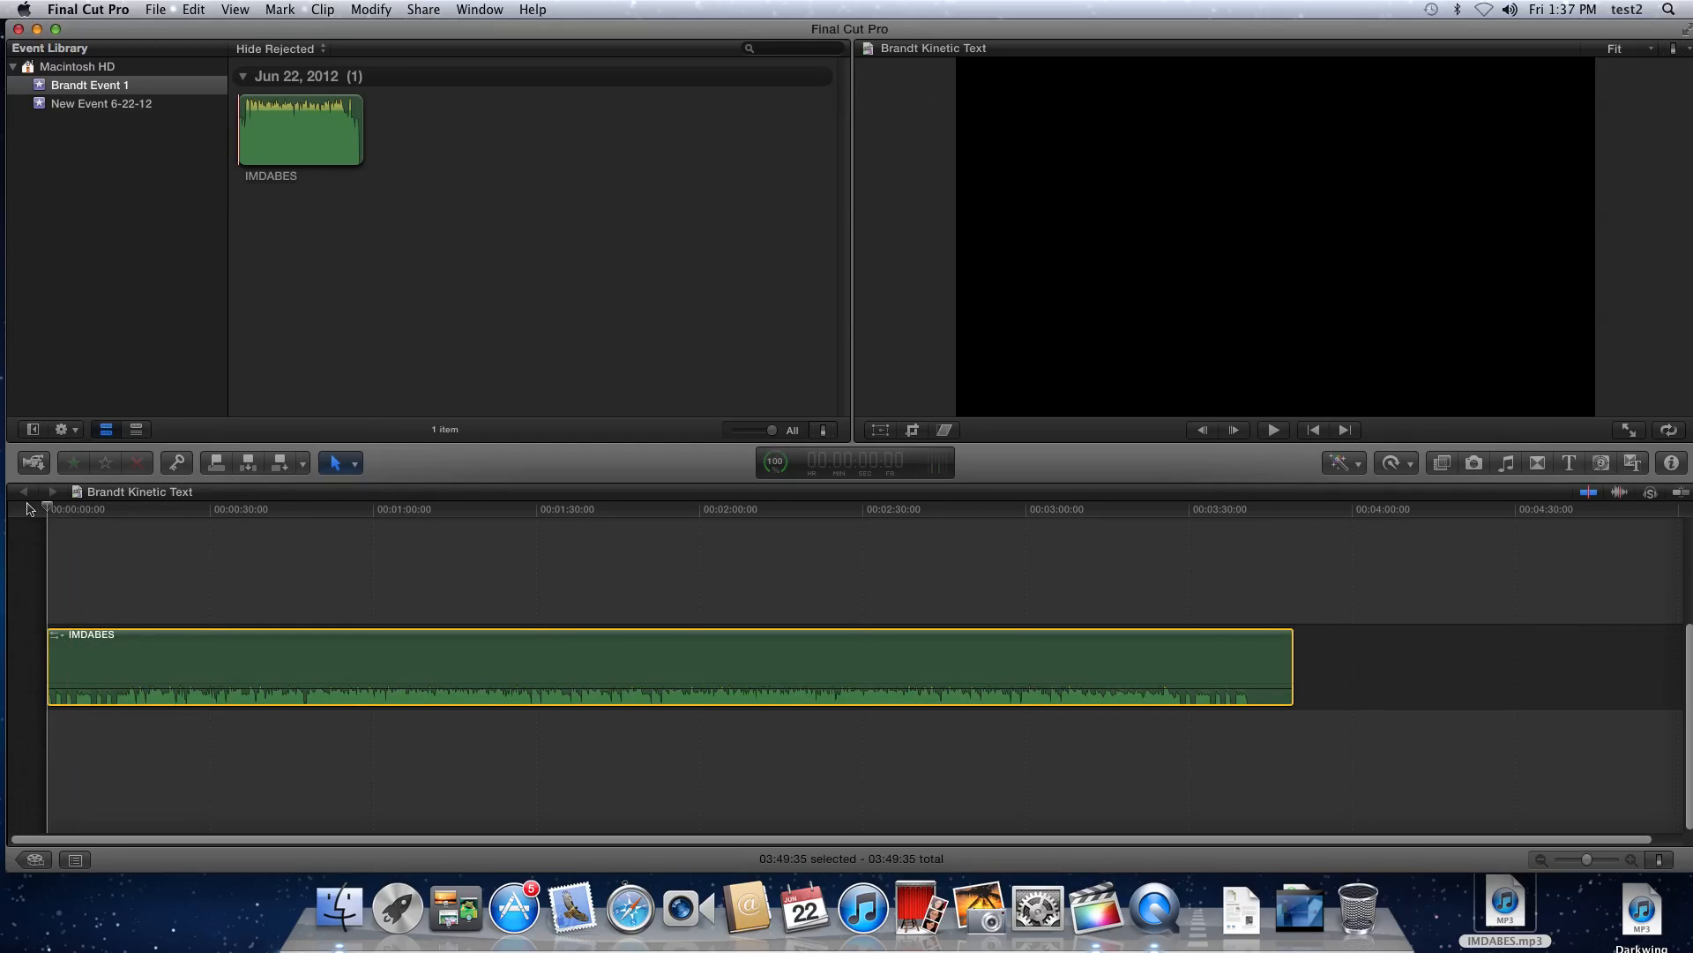
key("space")
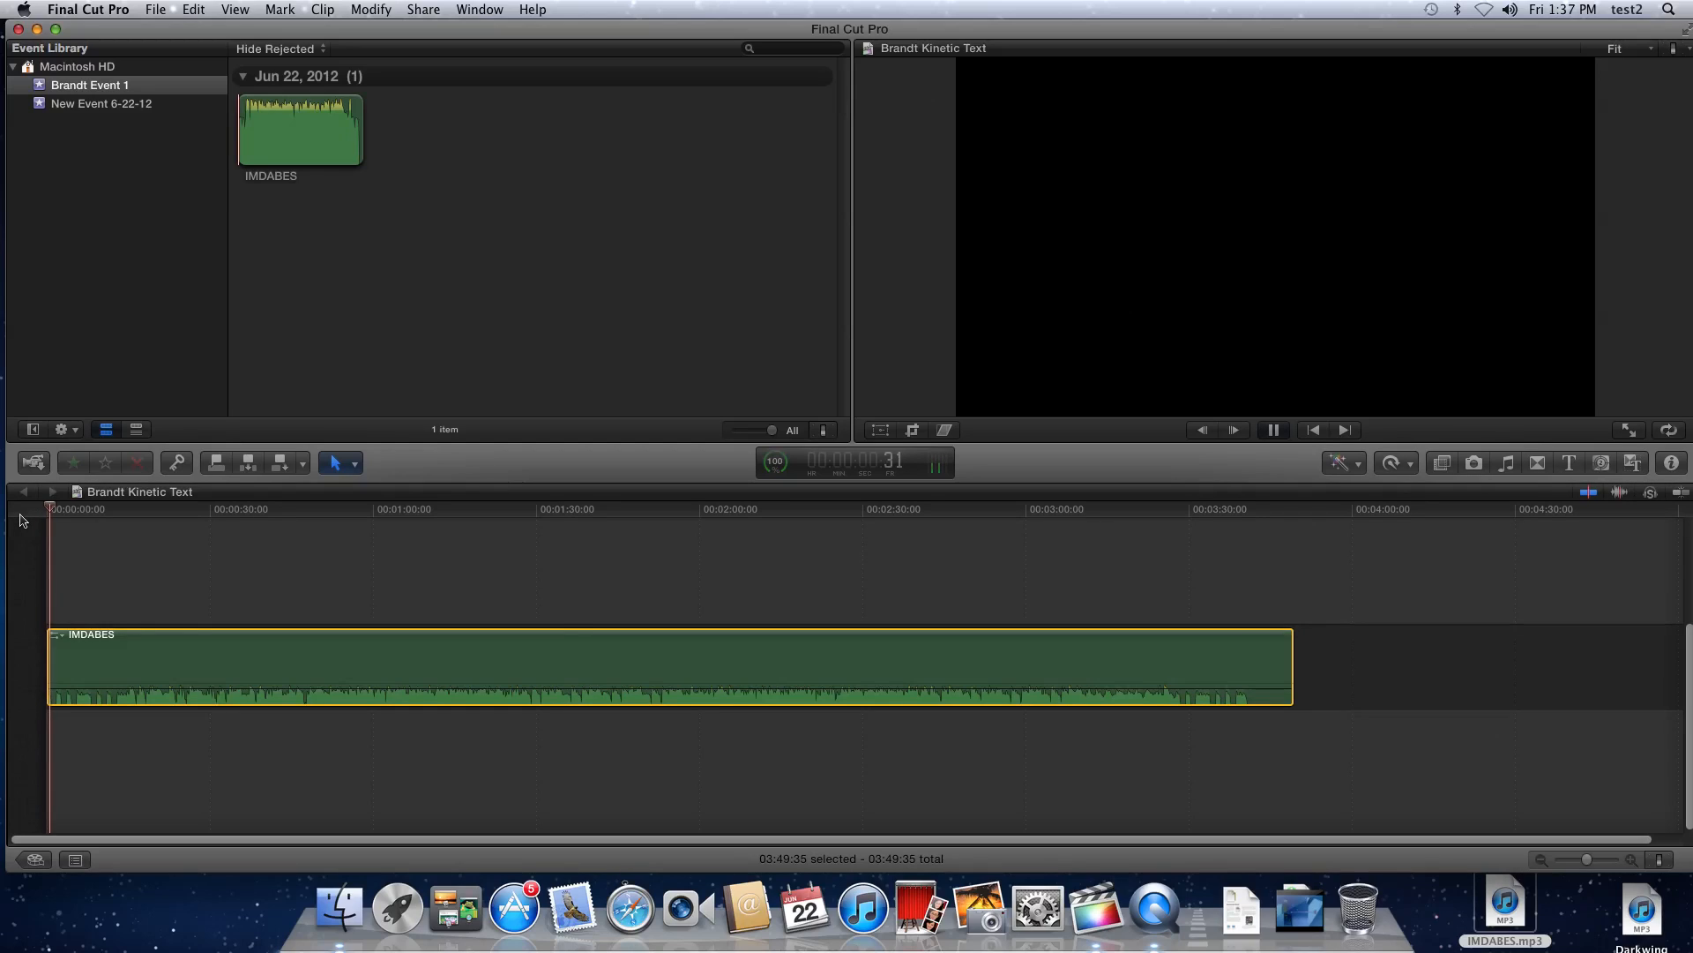
key("space")
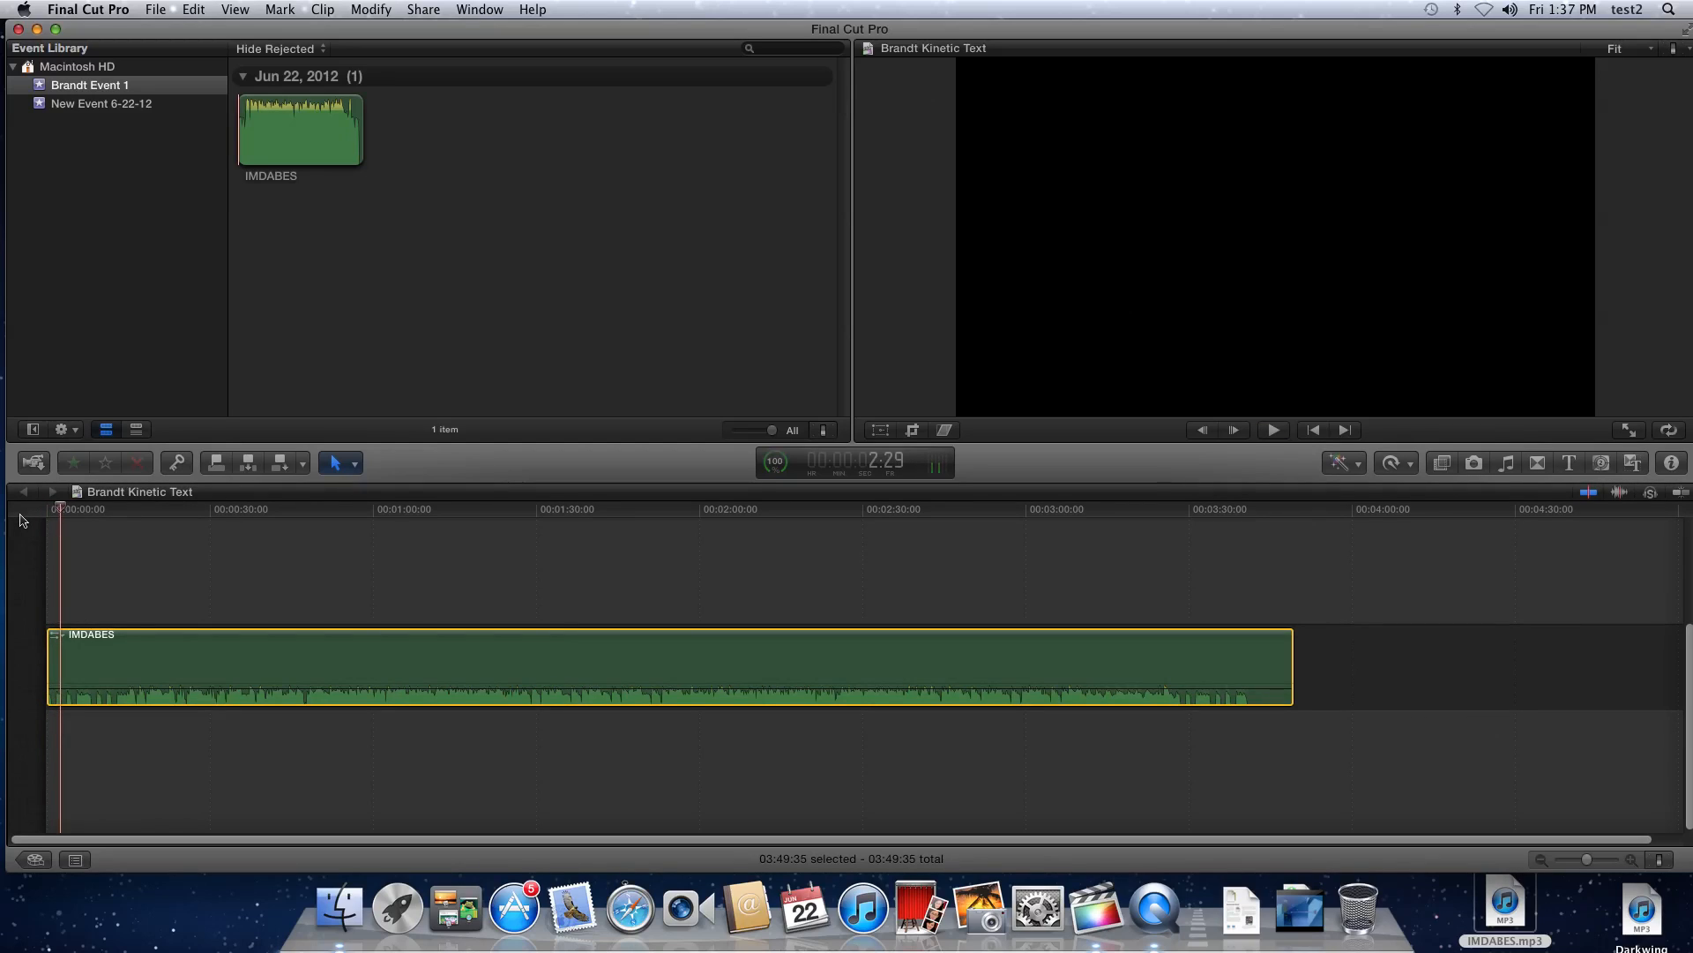
left_click(38, 512)
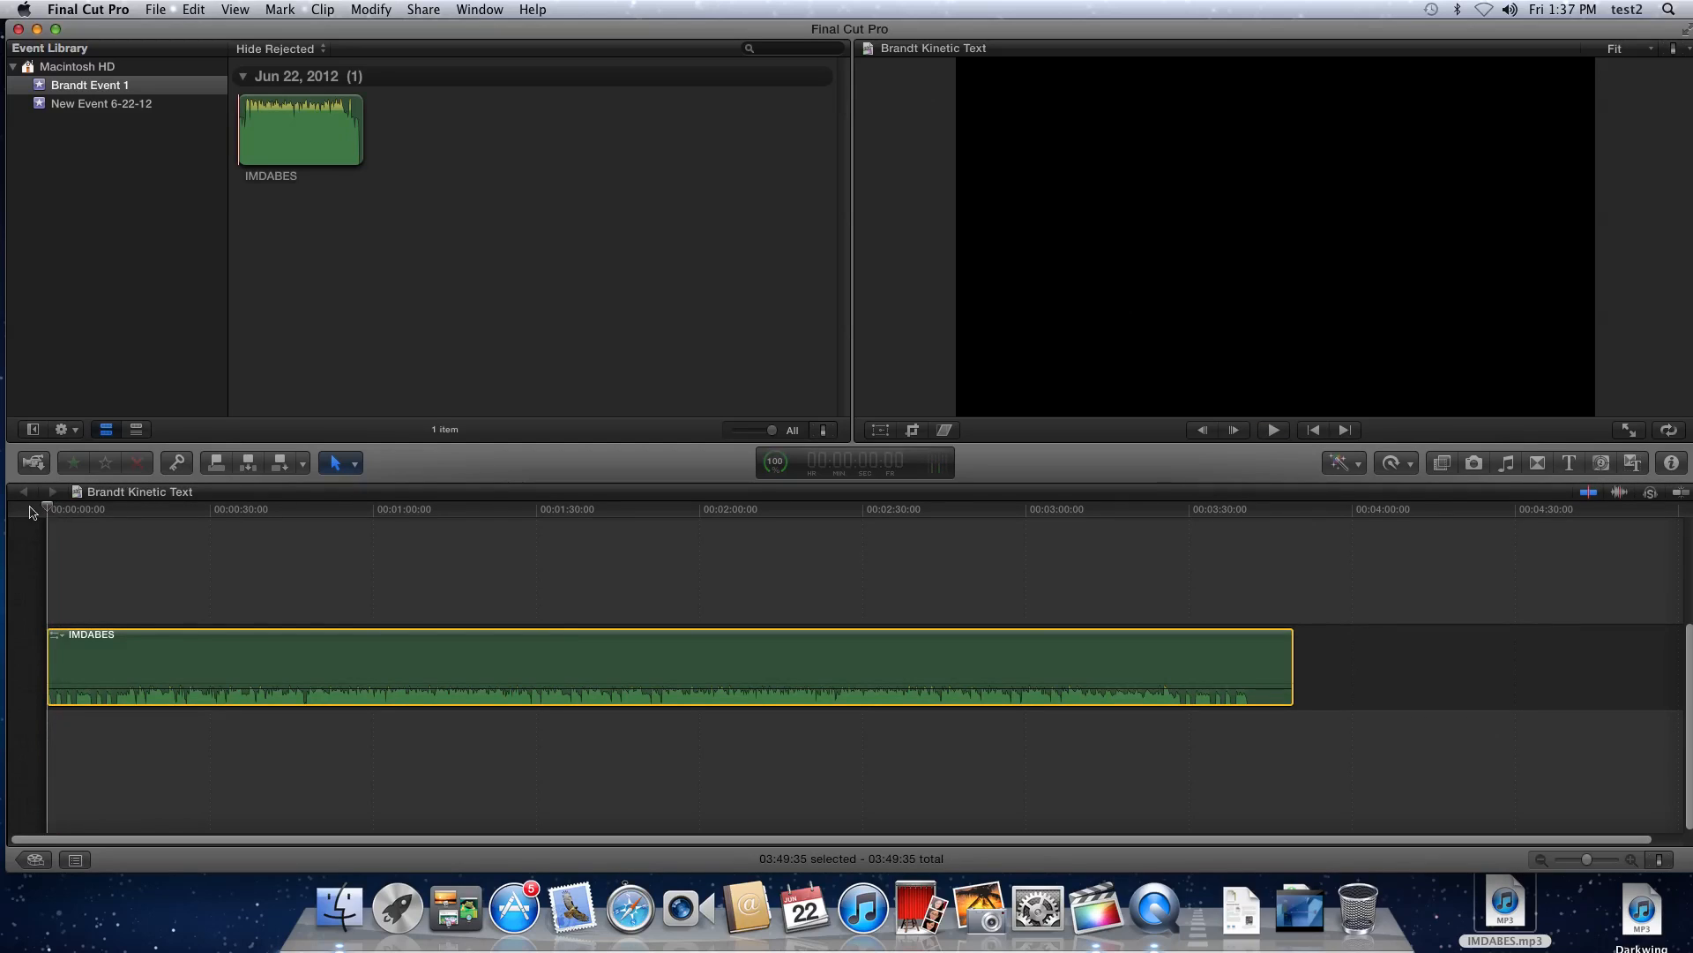
Jump the playhead to several points along the timeline, then replay the clip's opening and bring the playhead back to zero
left_click(867, 540)
left_click(575, 547)
left_click(353, 560)
left_click(87, 545)
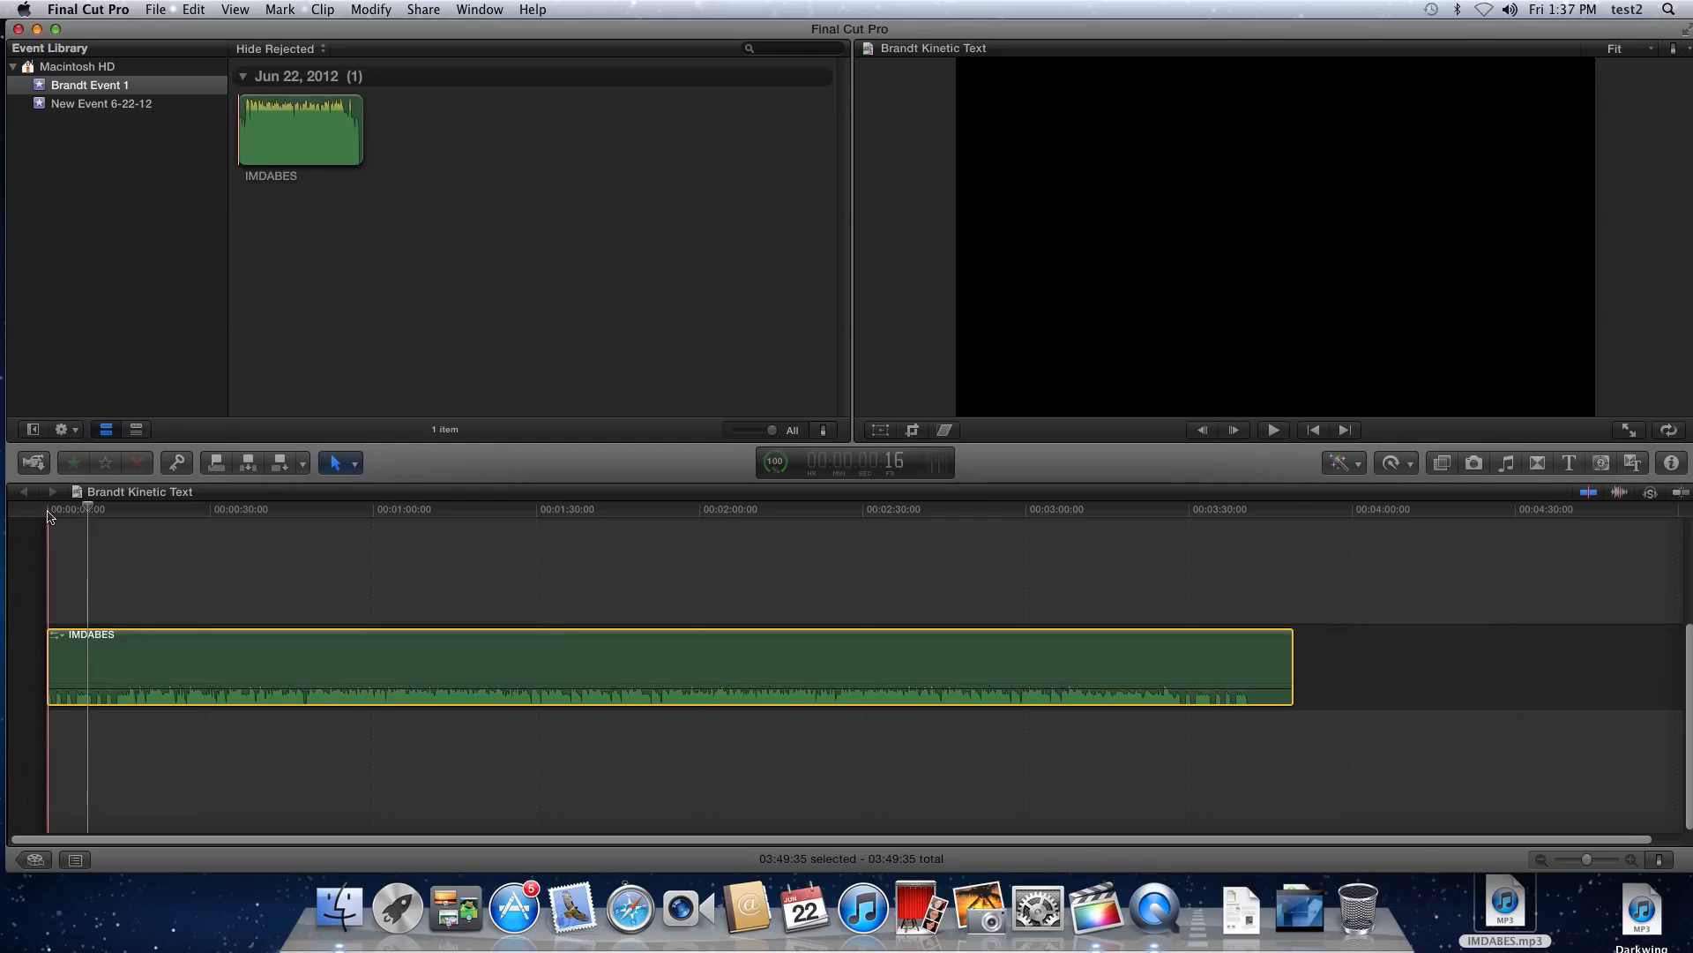
left_click_drag(87, 508, 24, 508)
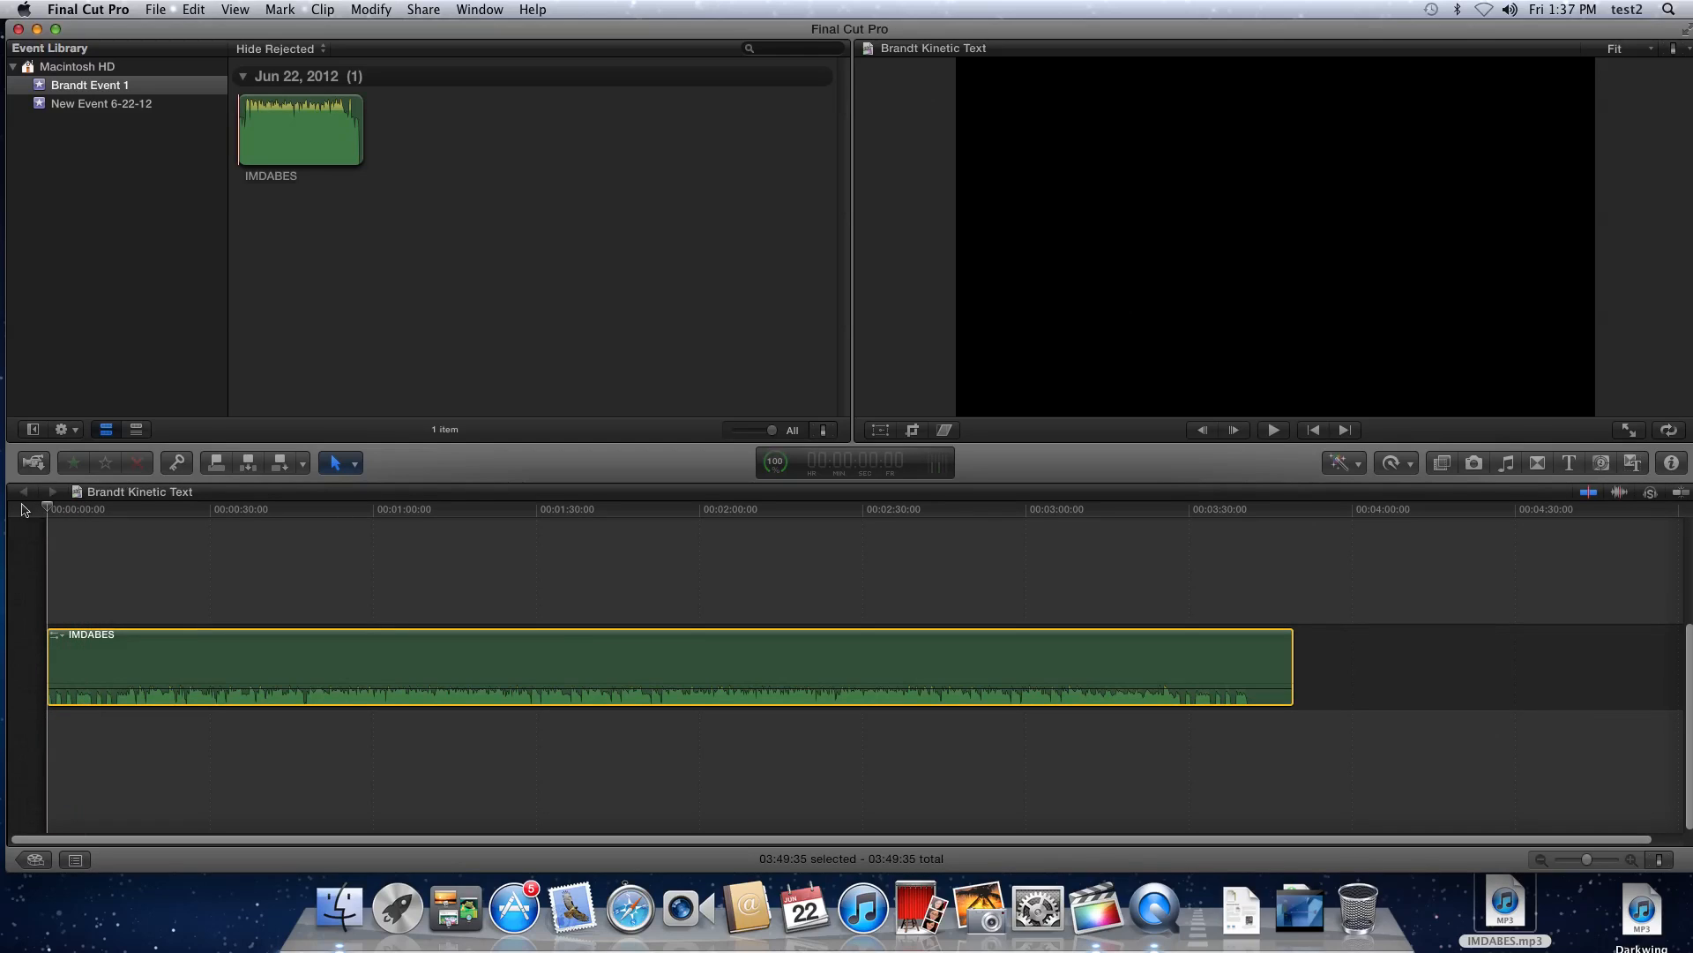
key("space")
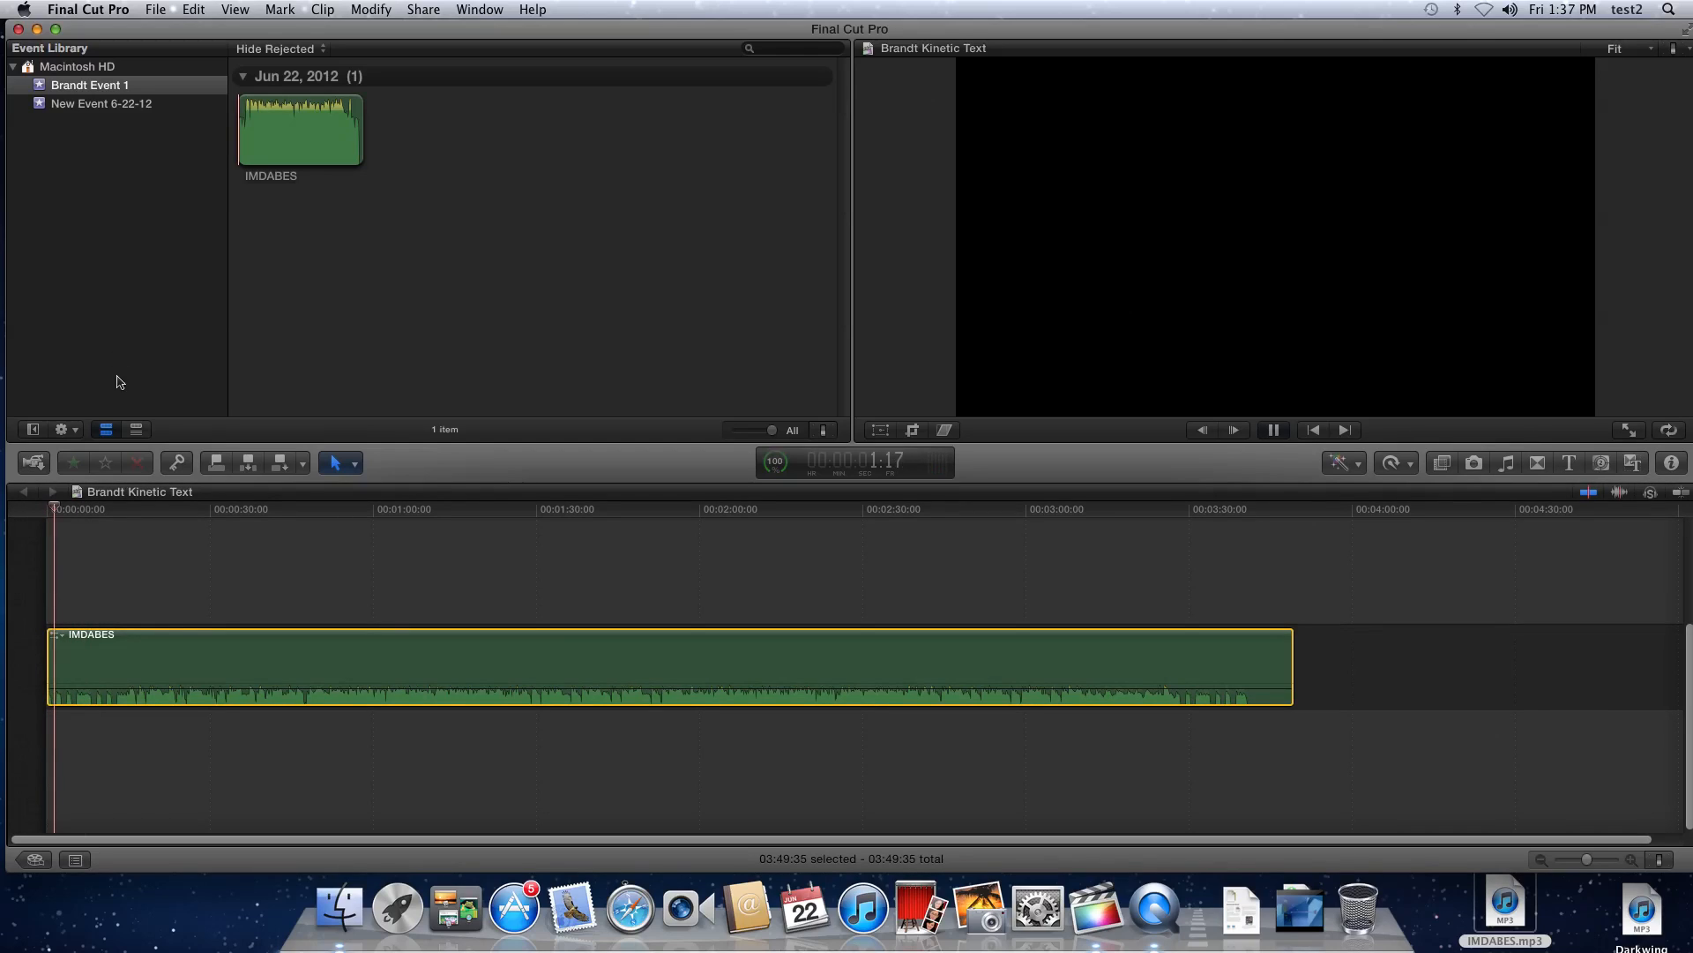
key("space")
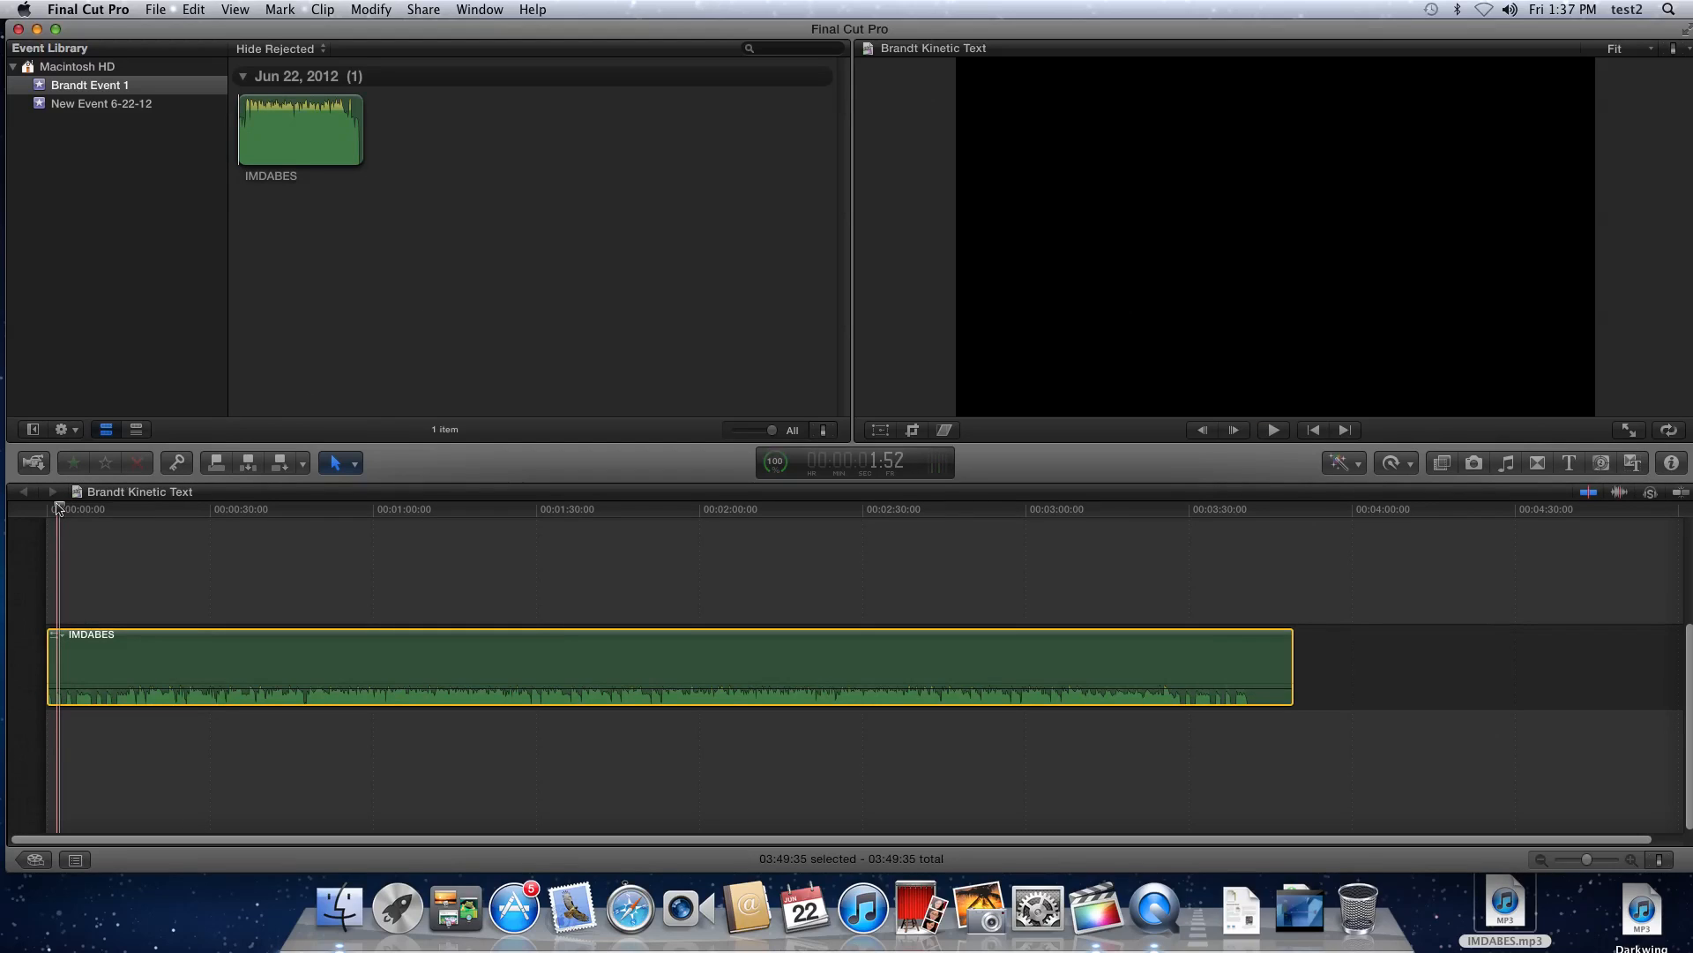
left_click_drag(61, 509, 17, 509)
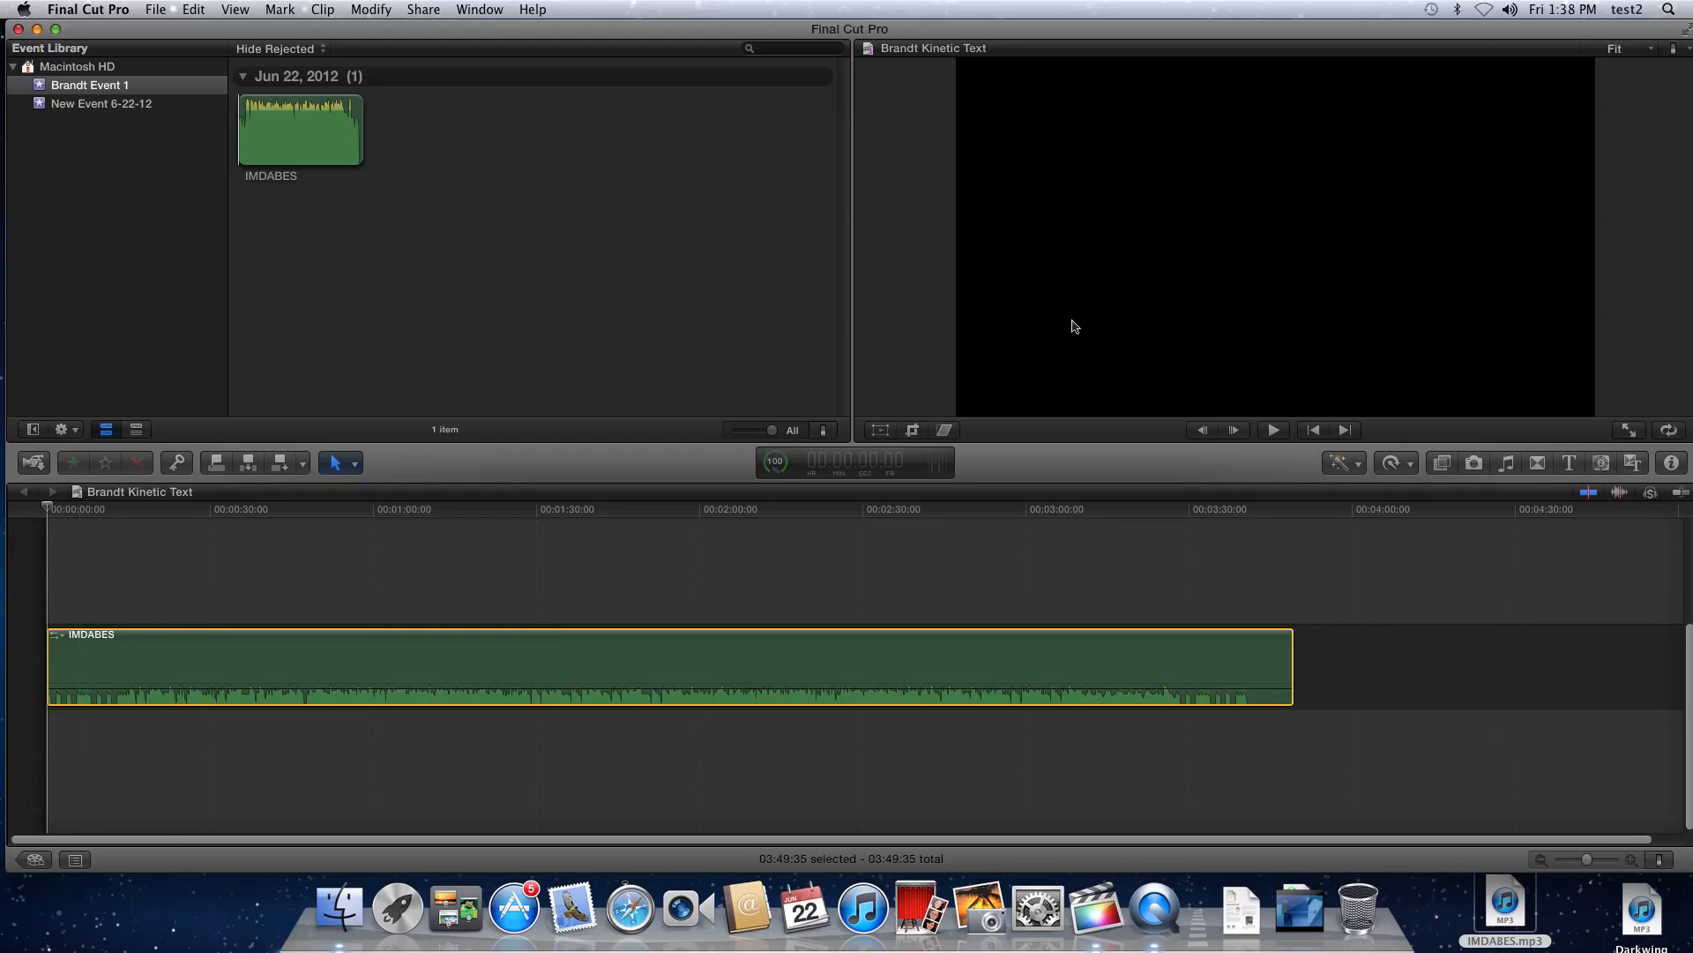
Show the Inspector with the audio settings of the IMDABES clip
left_click(1672, 463)
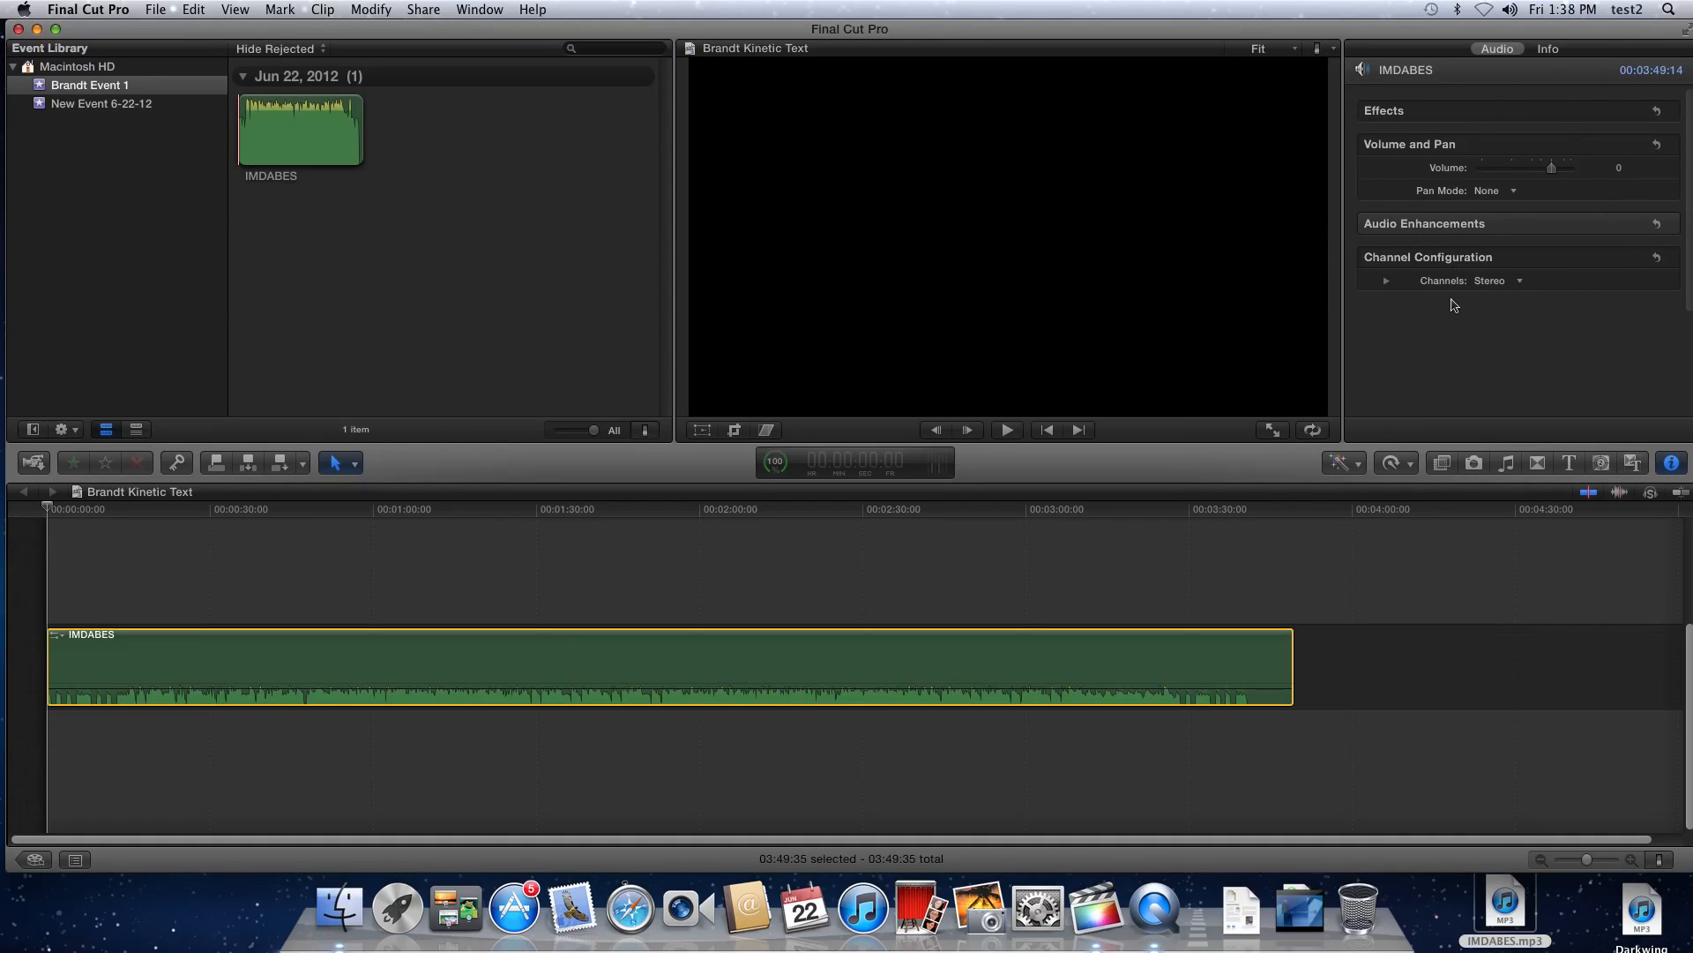
Add a Basic Title above the IMDABES clip at the beginning of the timeline
left_click(1570, 463)
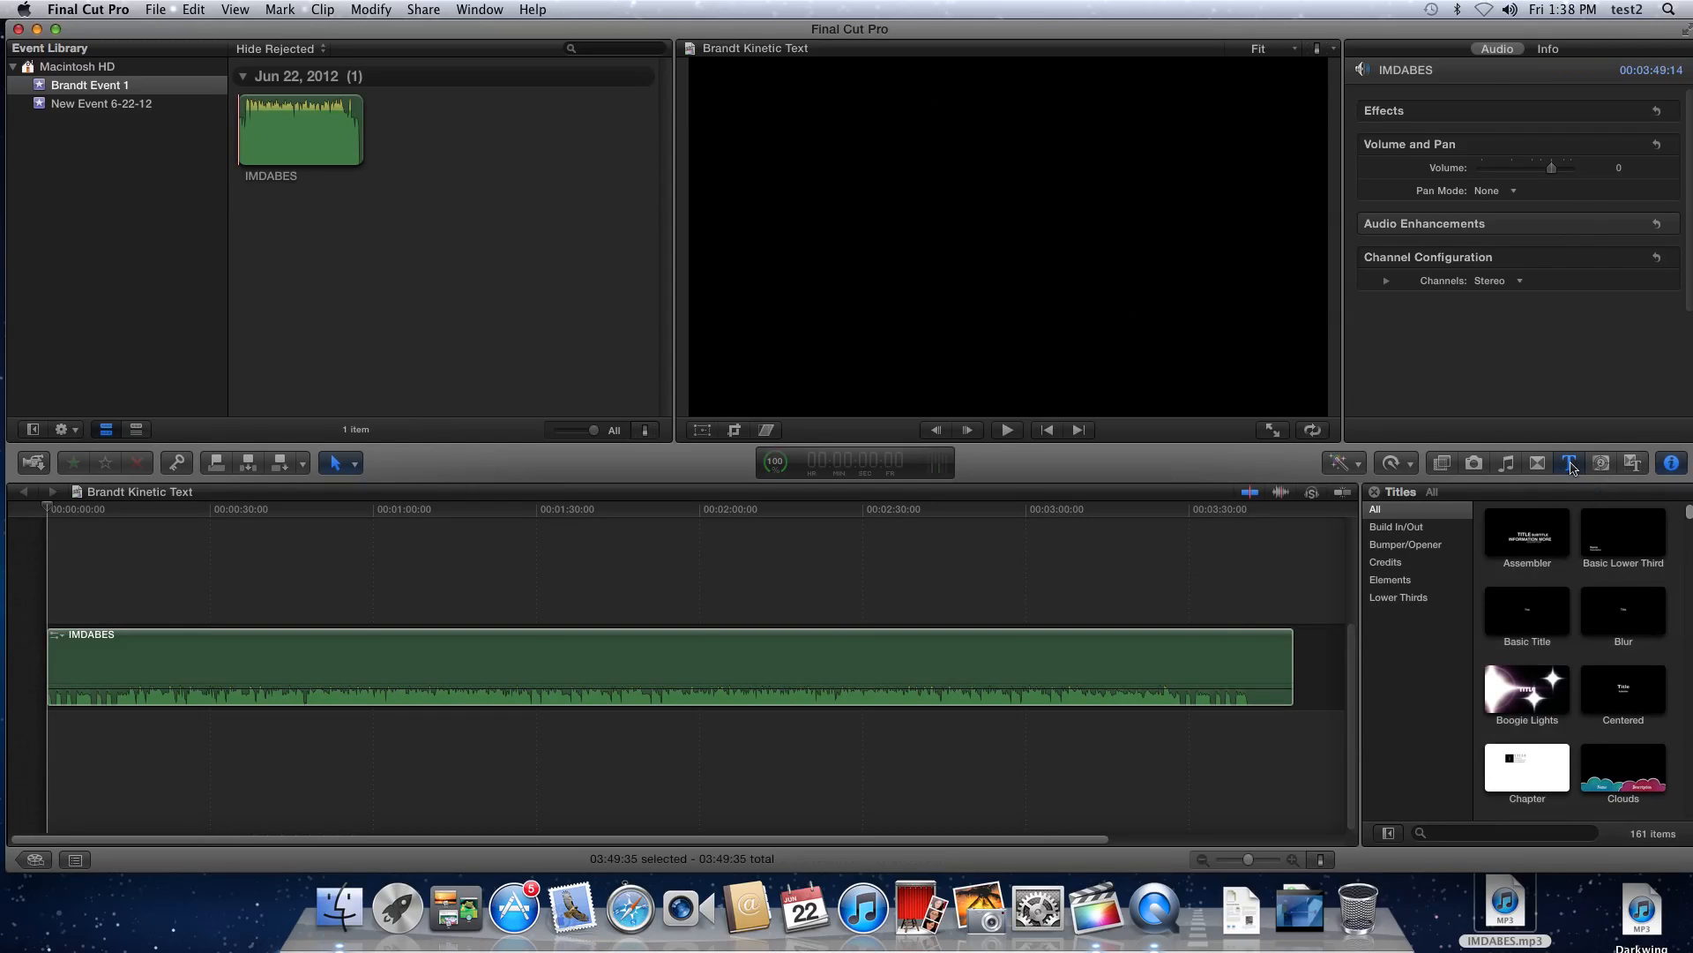
left_click(1528, 615)
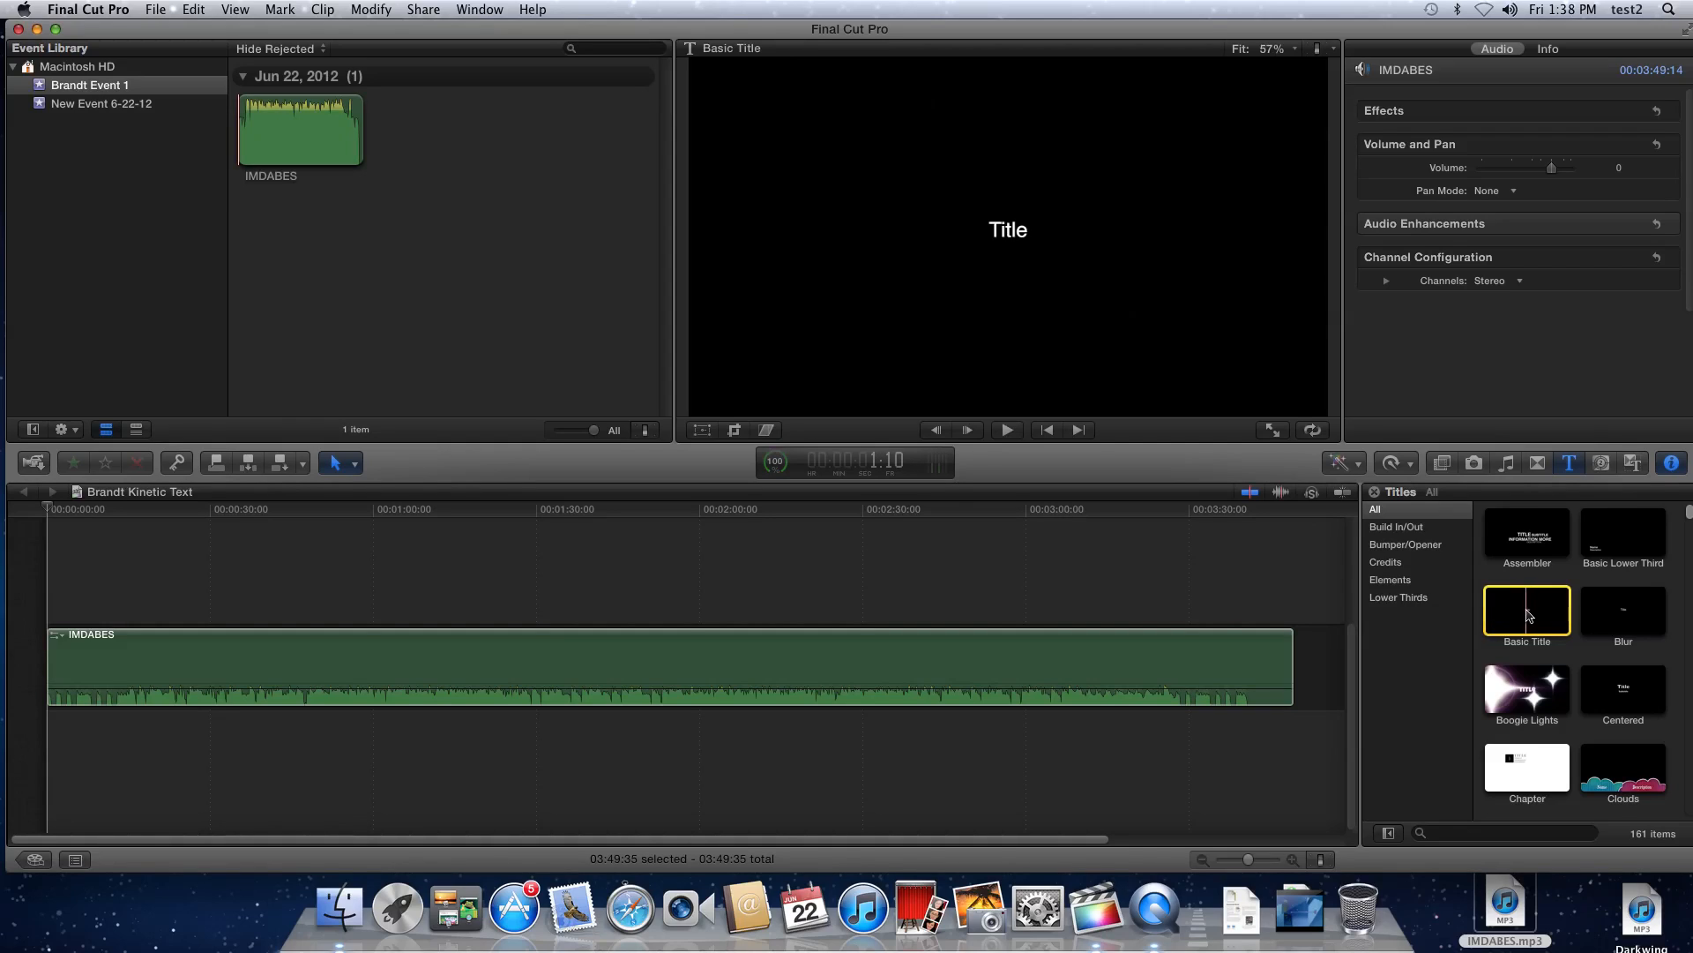
left_click_drag(1529, 617, 50, 581)
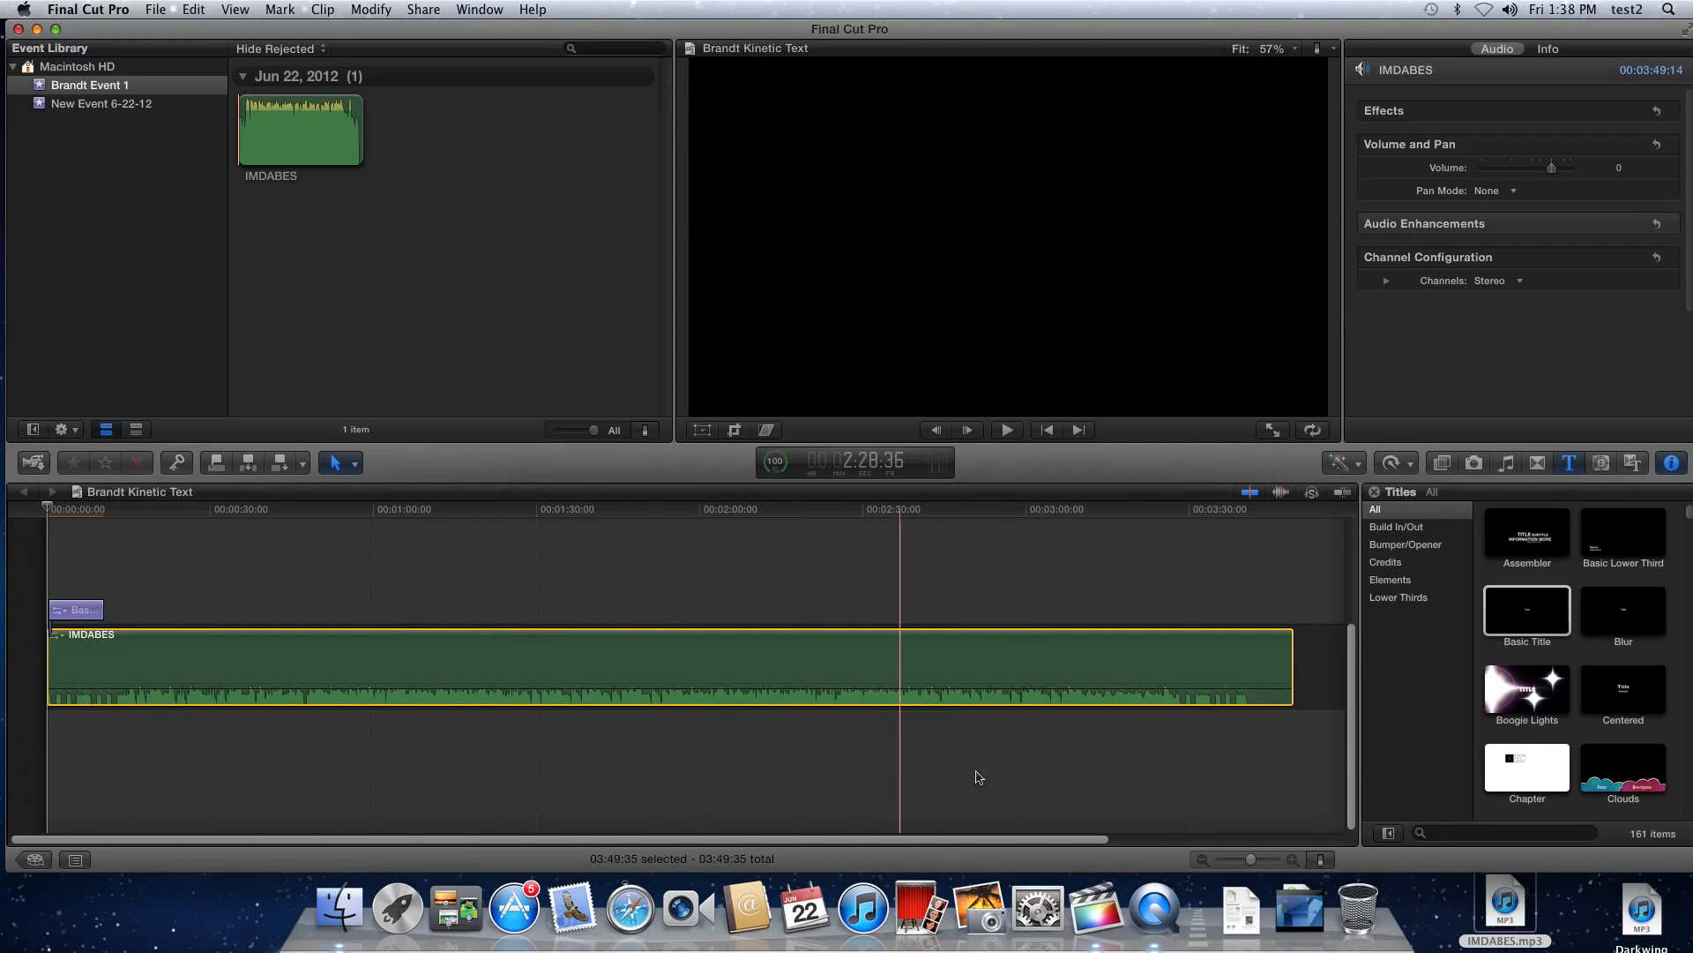
Examine the Basic Title's placement over the opening of the IMDABES clip at several timeline magnifications
left_click_drag(1242, 859, 1259, 863)
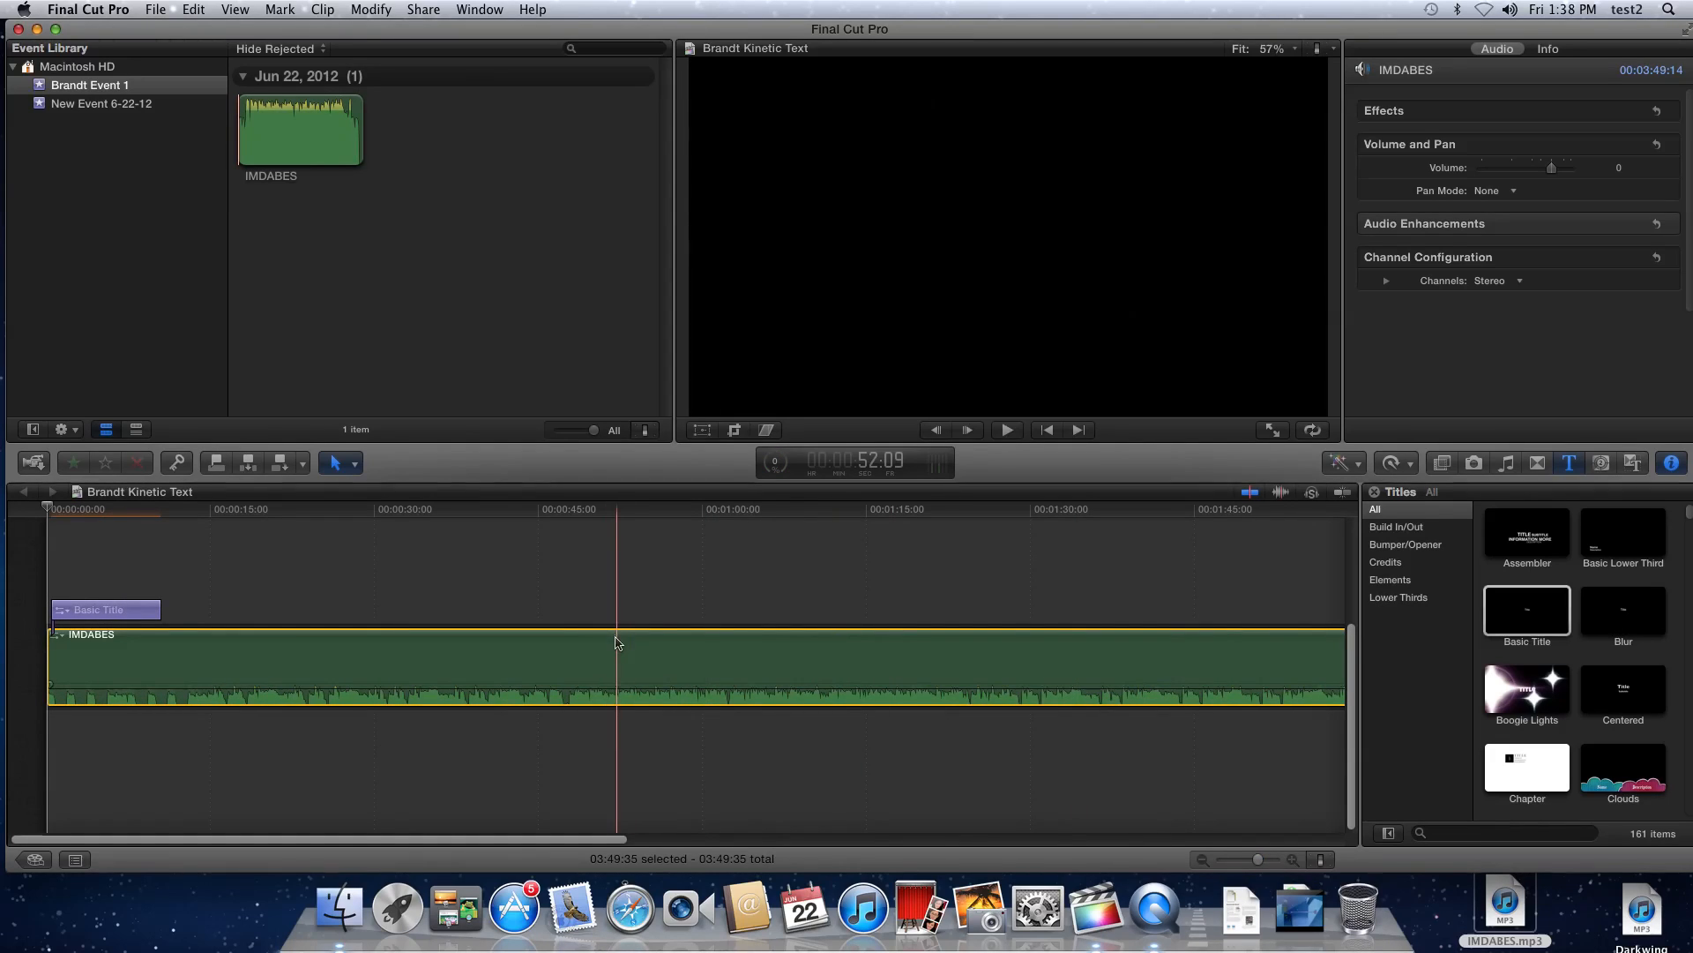
scroll(621, 650, "right", 10)
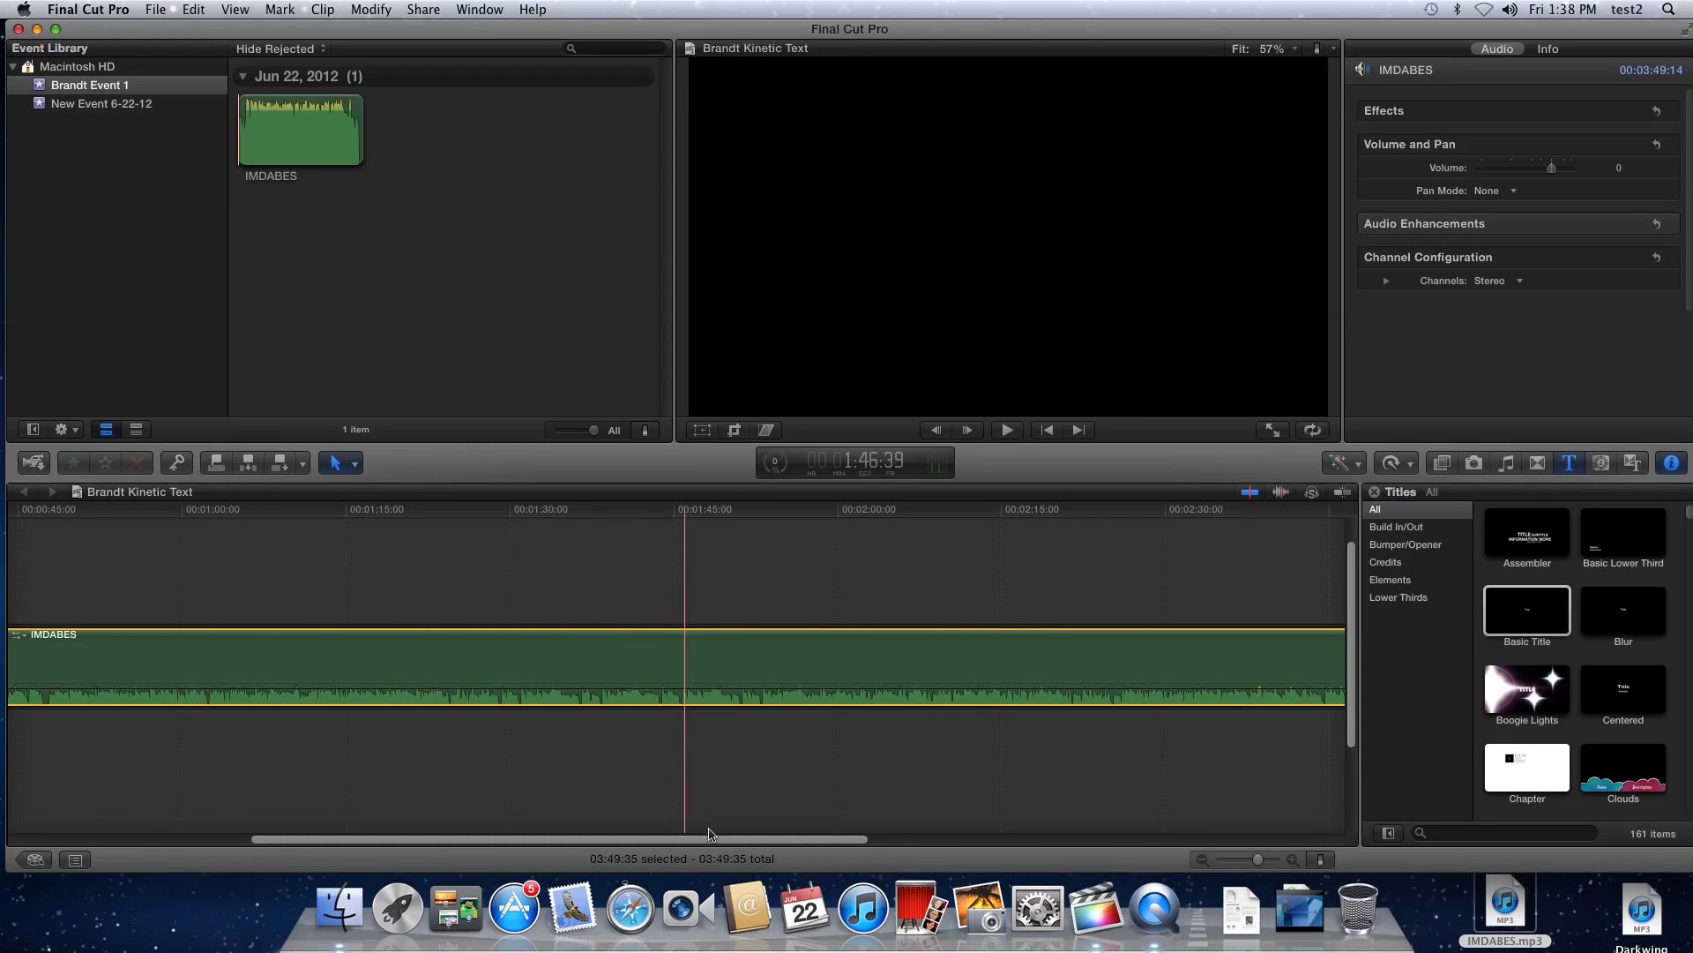
left_click_drag(686, 838, 388, 838)
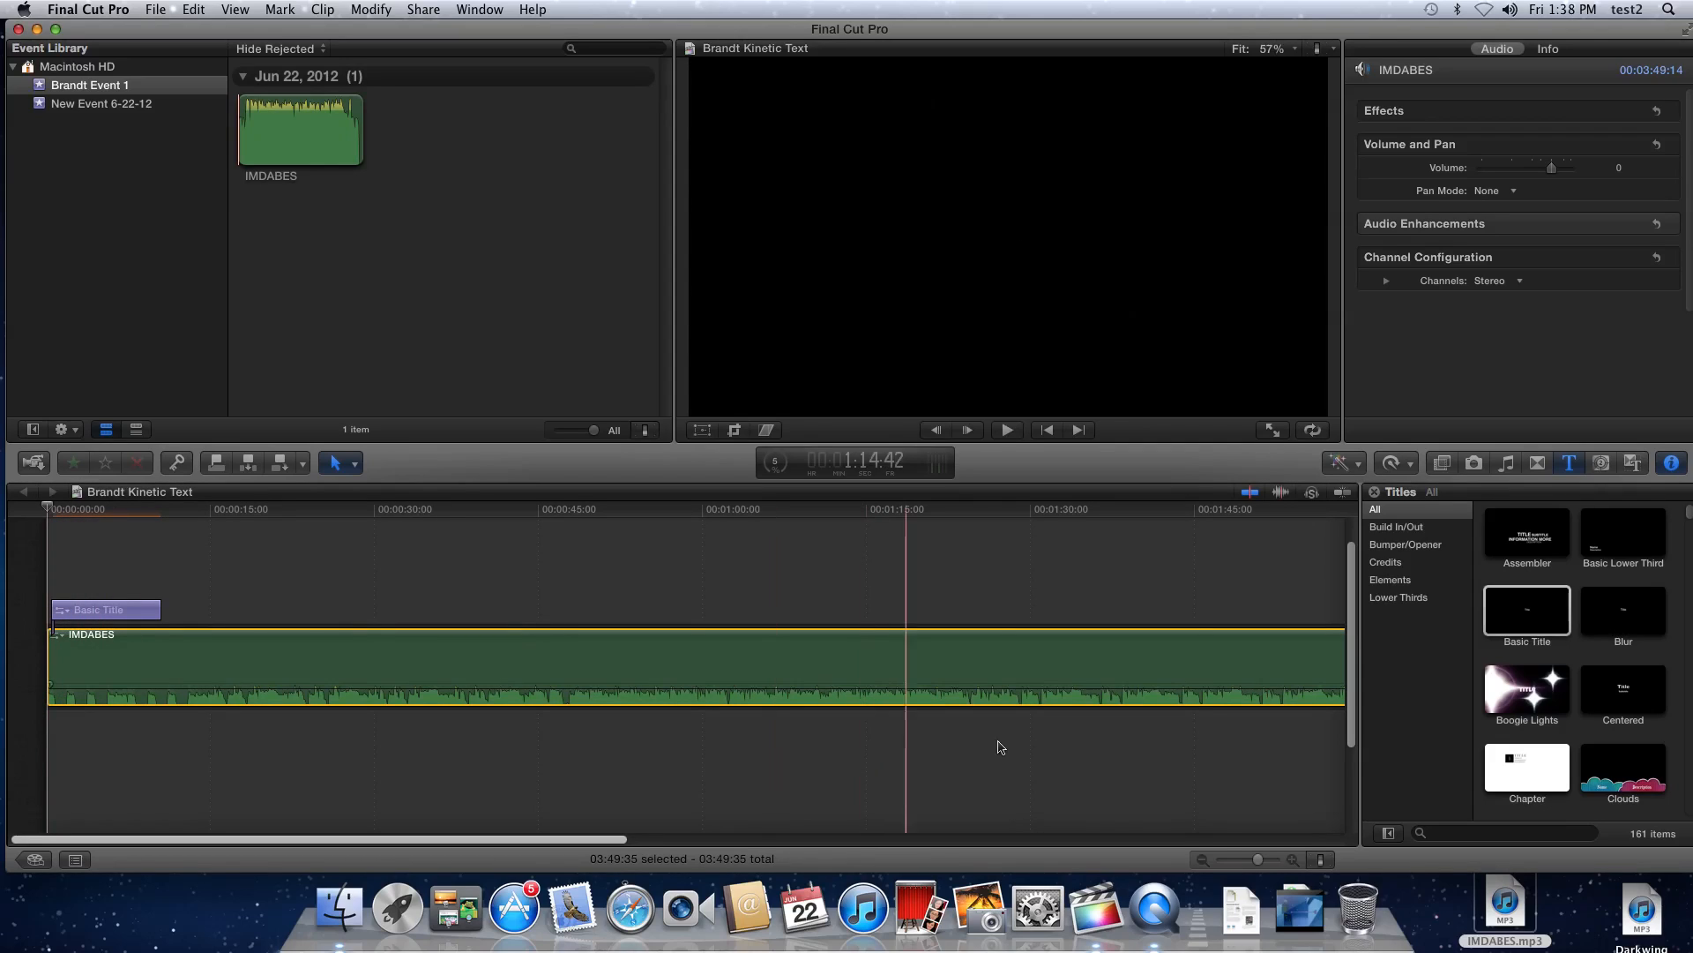
left_click_drag(1258, 860, 1267, 863)
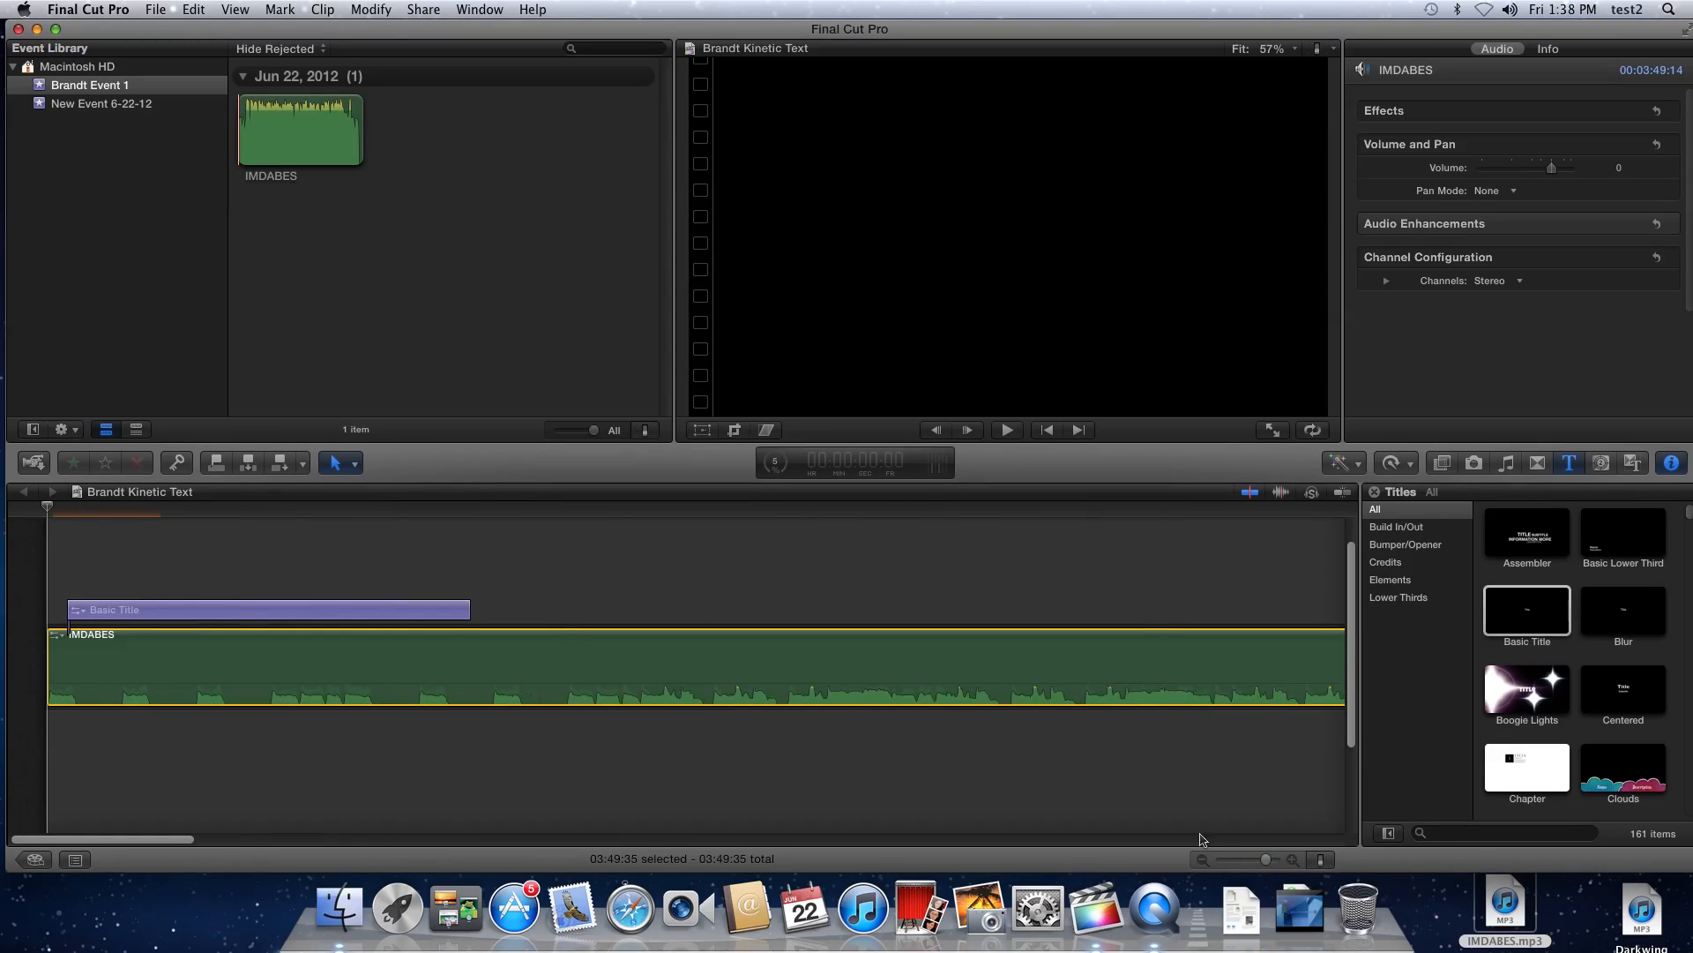
left_click(509, 656)
key("super+minus")
key("super+equal")
key("super+equal")
key("super+equal")
key("super+equal")
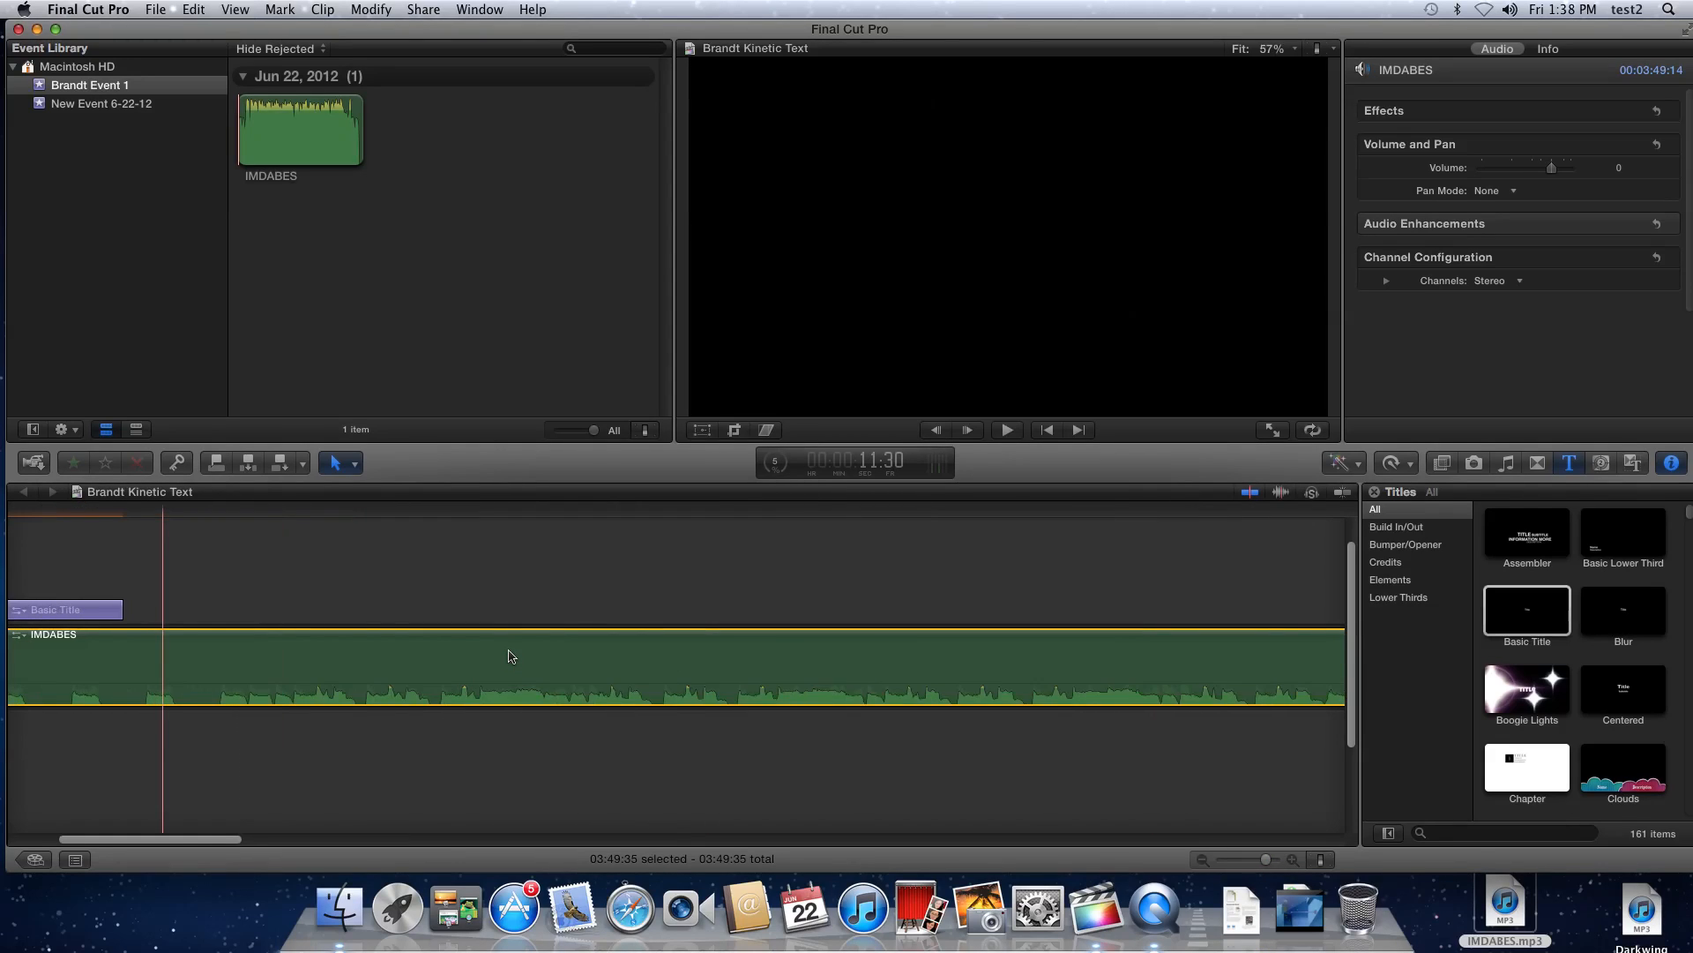
key("super+minus")
key("super+minus")
key("super+minus")
key("super+minus")
key("super+minus")
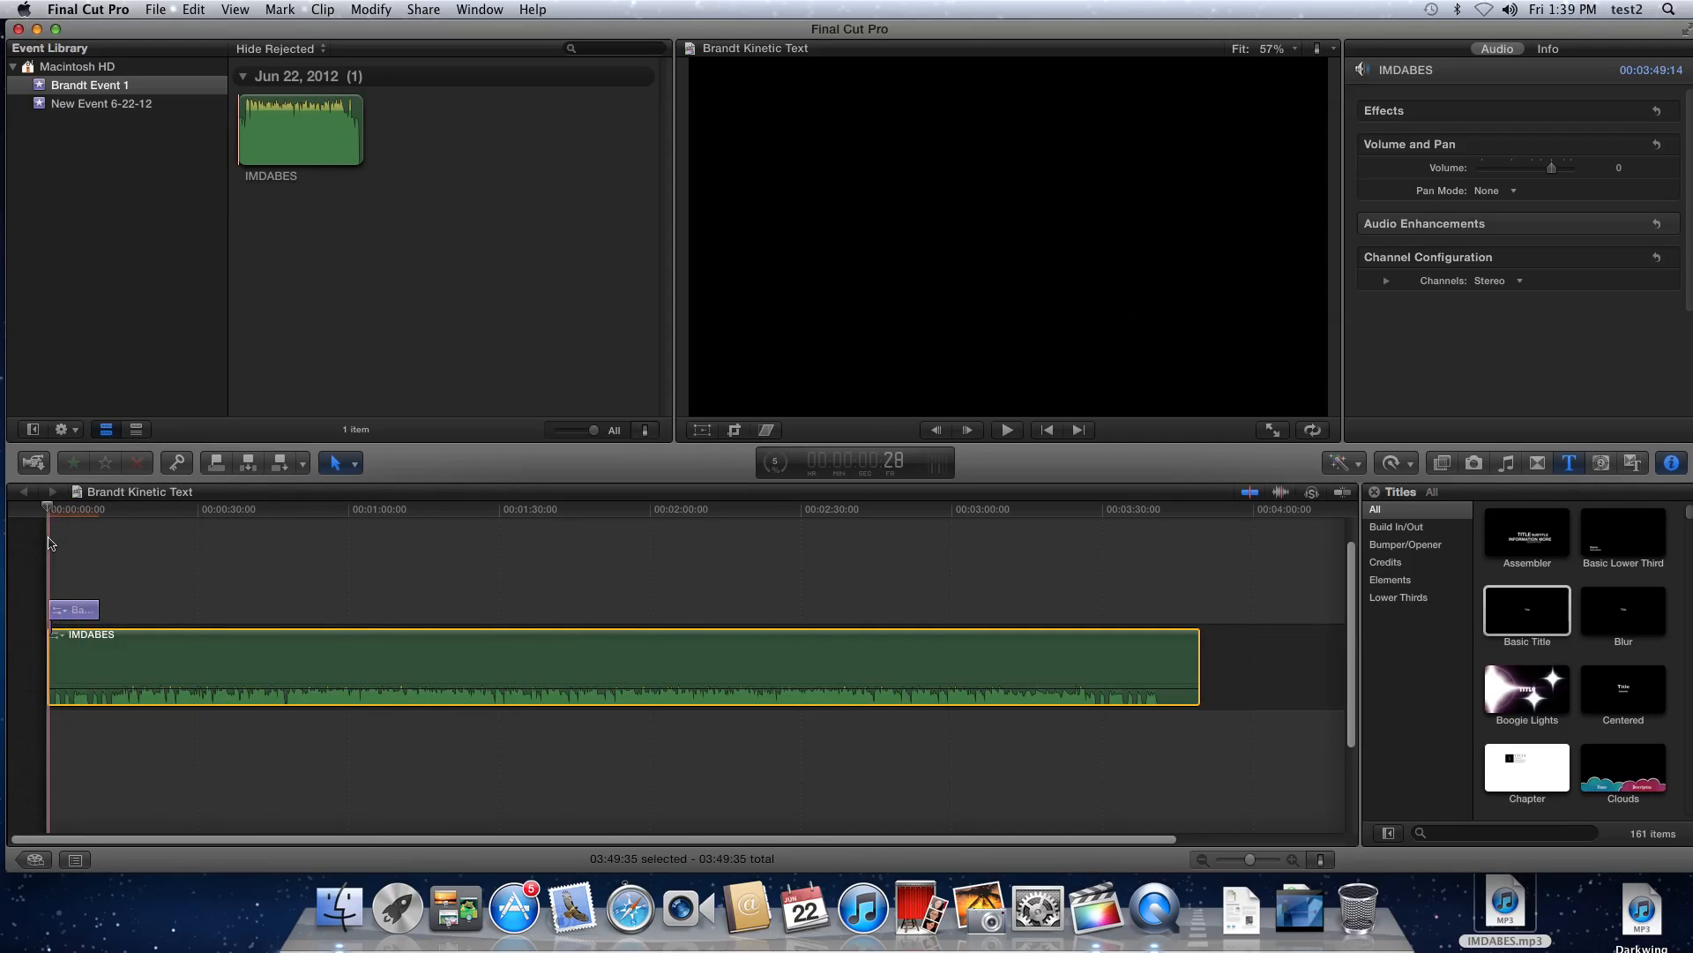
Move the Basic Title clip so that it starts exactly at the beginning of the timeline
key("super+equal")
key("super+equal")
key("super+equal")
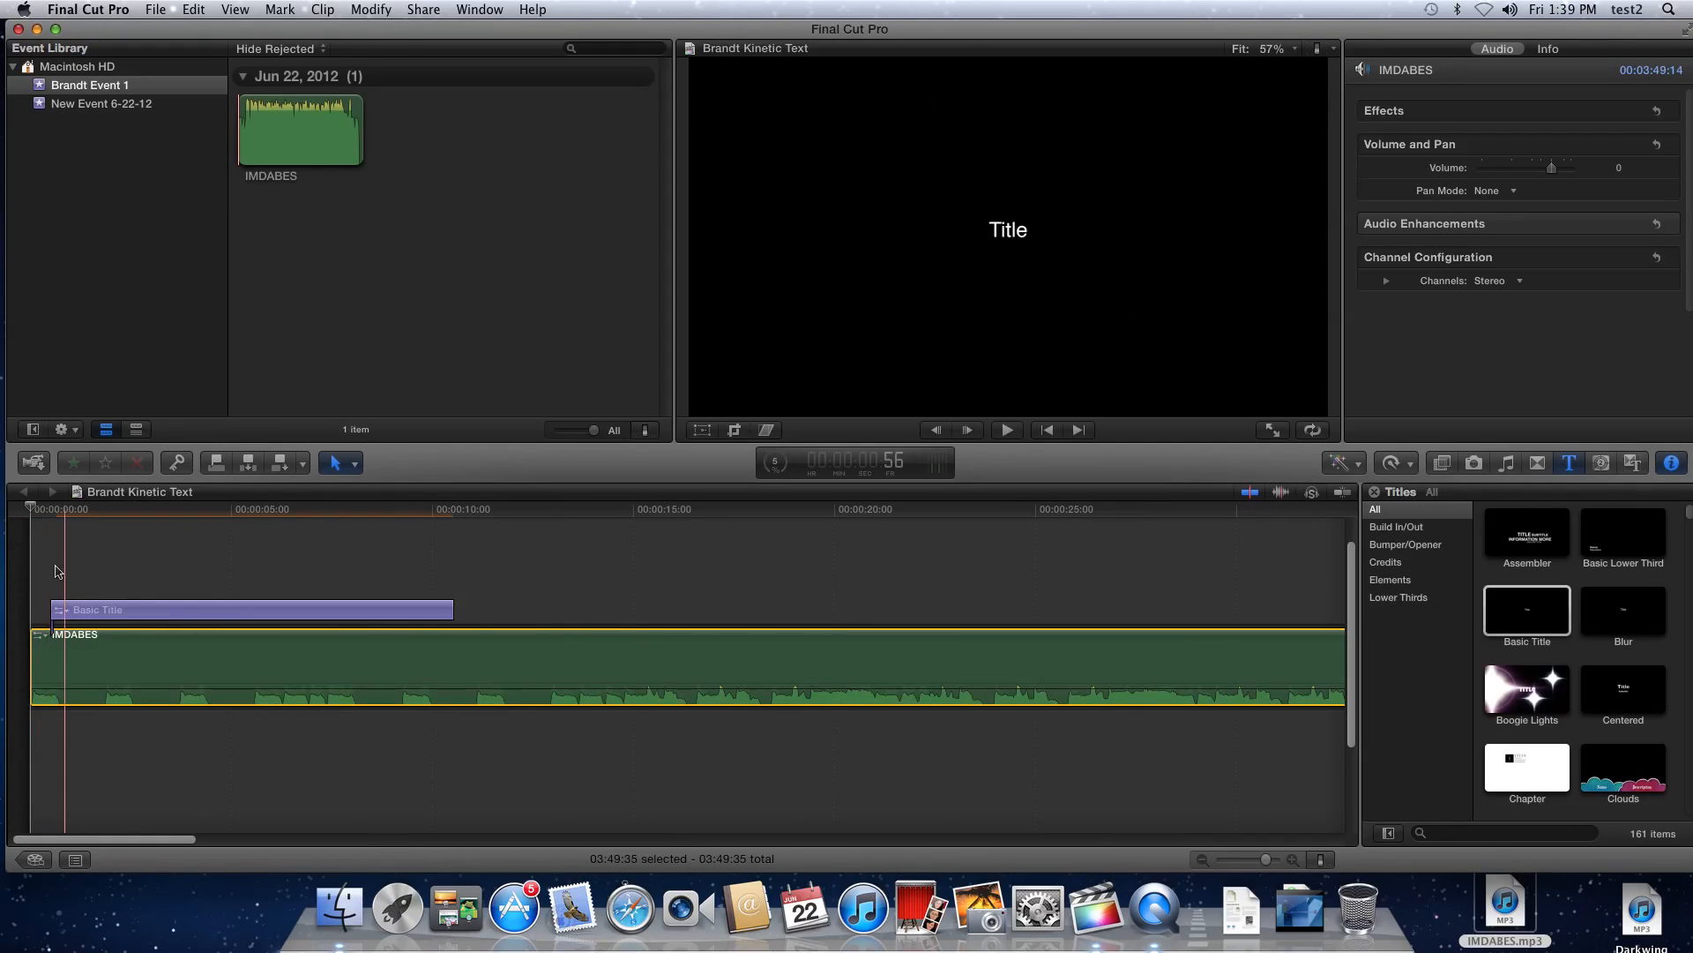
left_click_drag(134, 610, 112, 611)
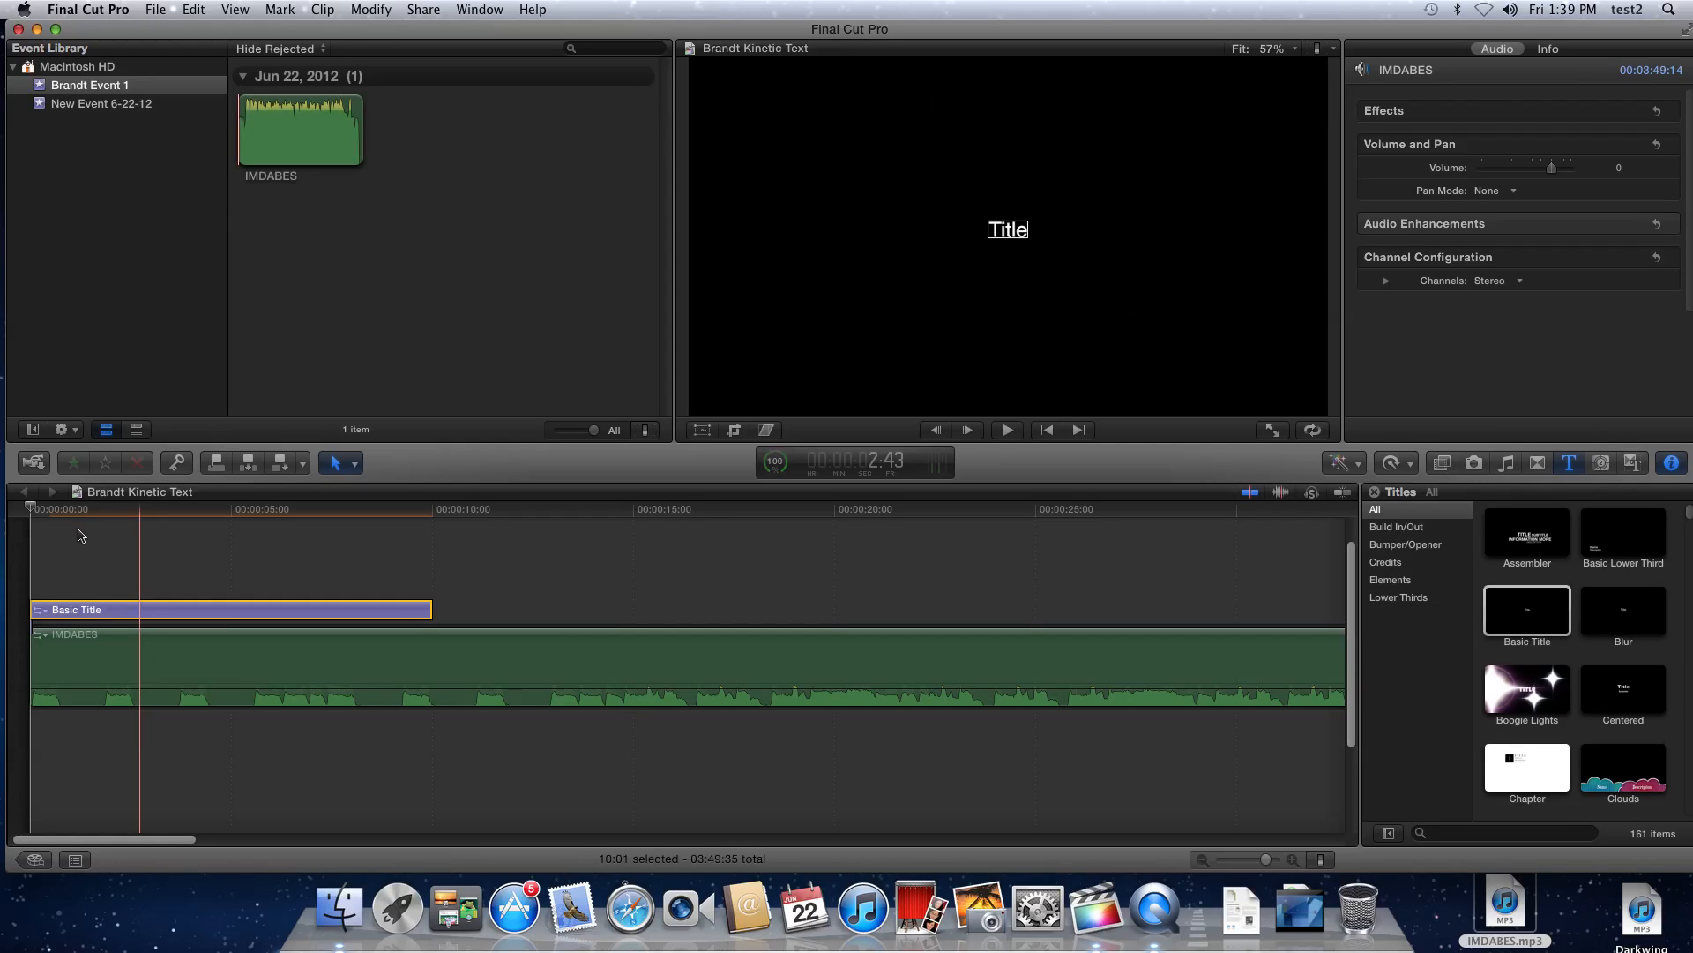
Play the opening moments of the timeline repeatedly from the start to hear the first sound of IMDABES
key("space")
key("space")
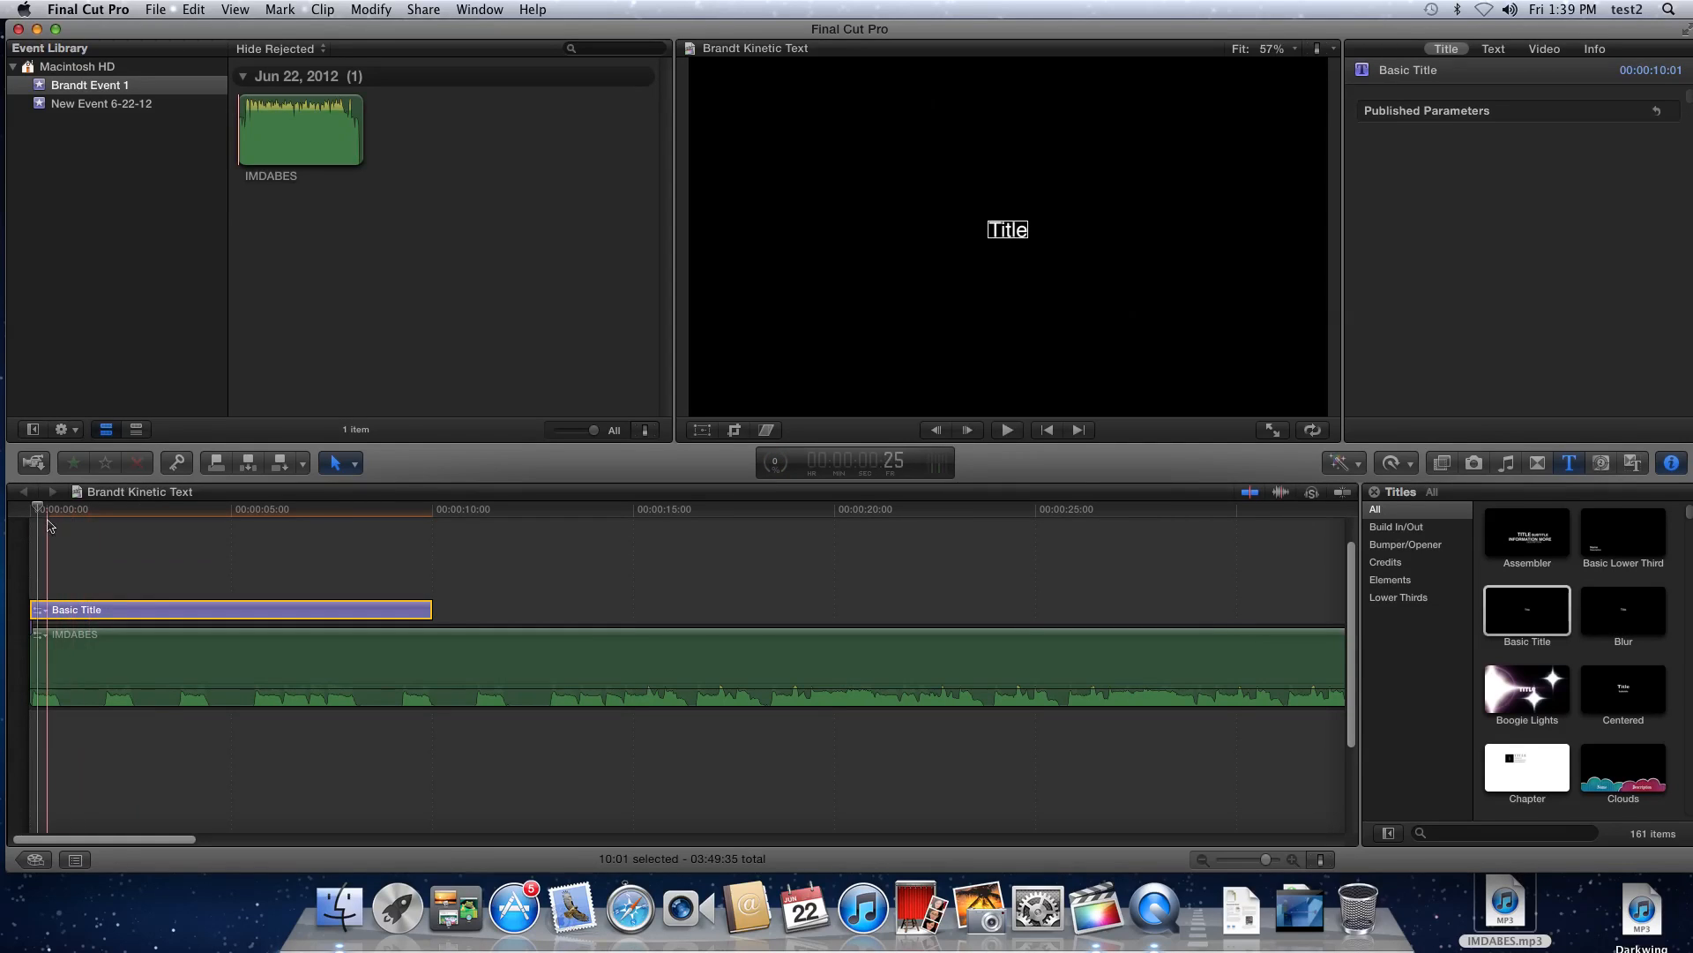
left_click_drag(38, 509, 29, 511)
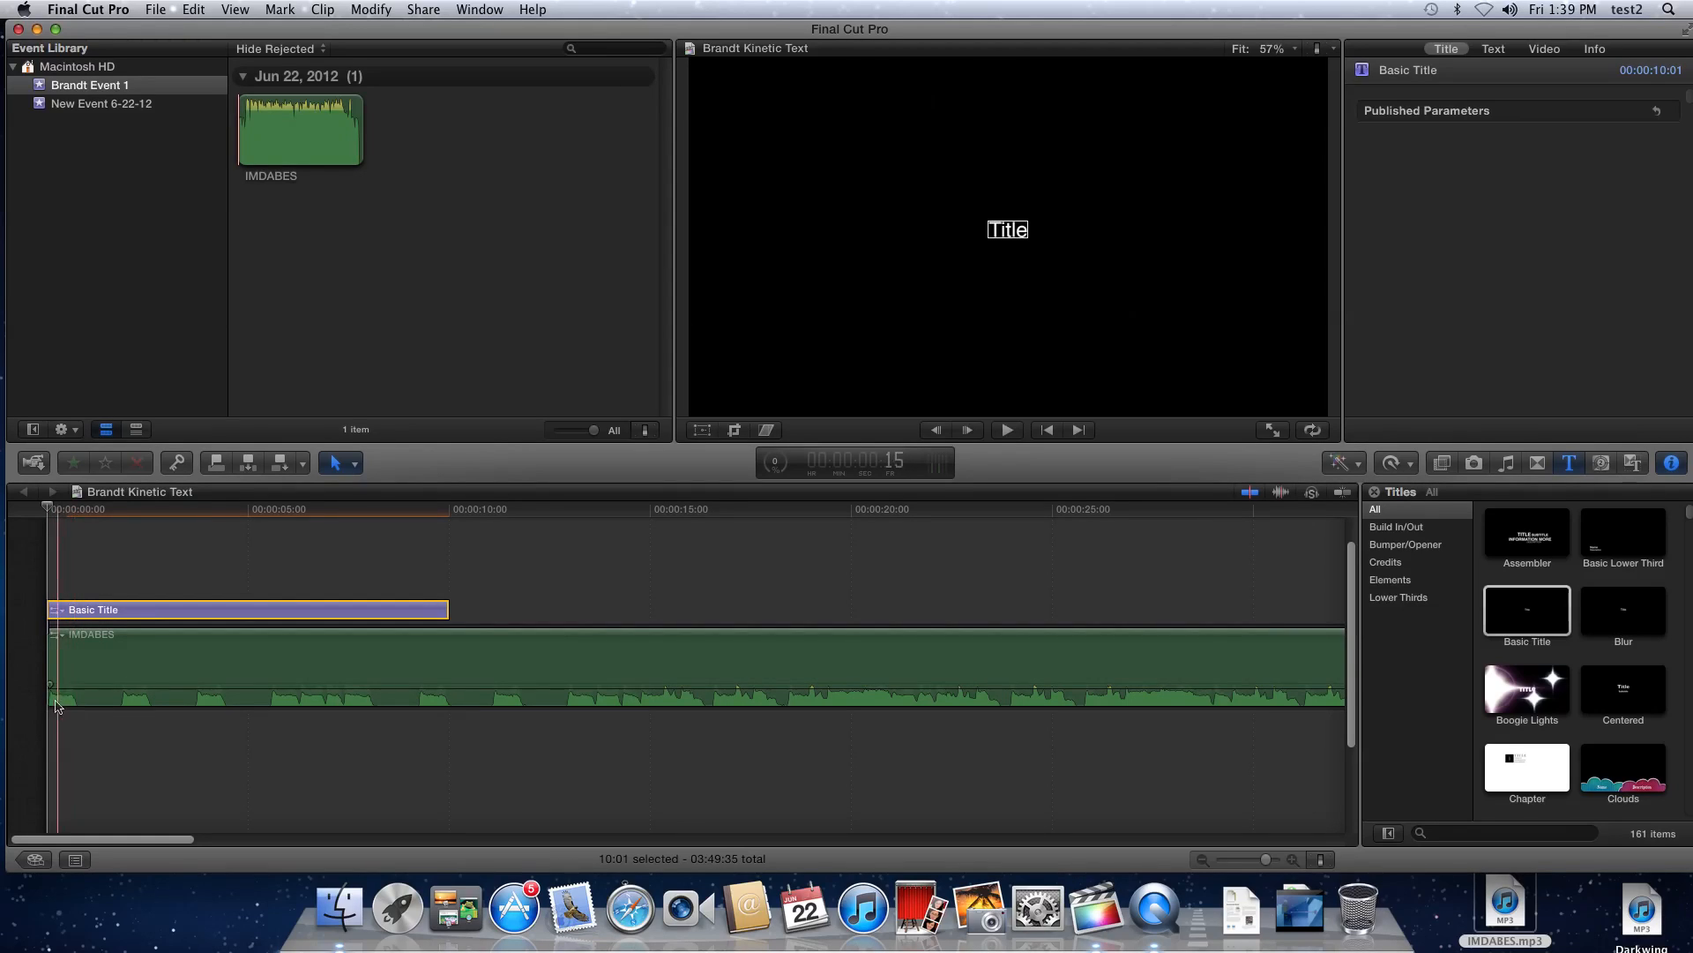
key("space")
key("space")
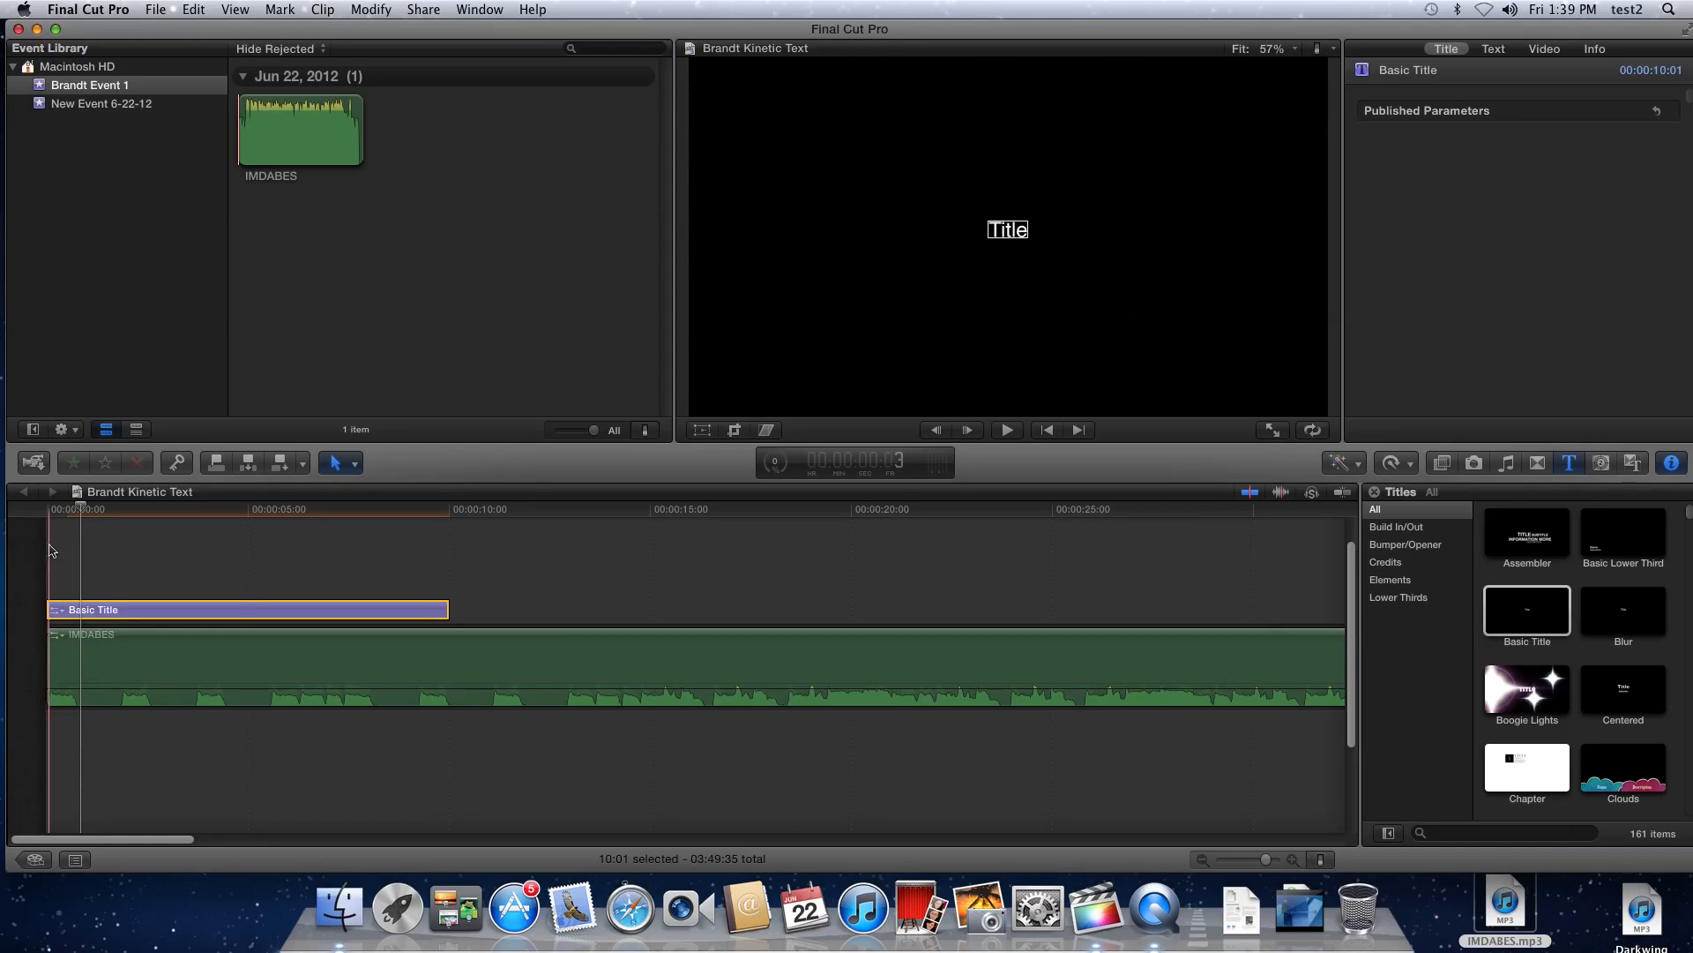
key("space")
key("space")
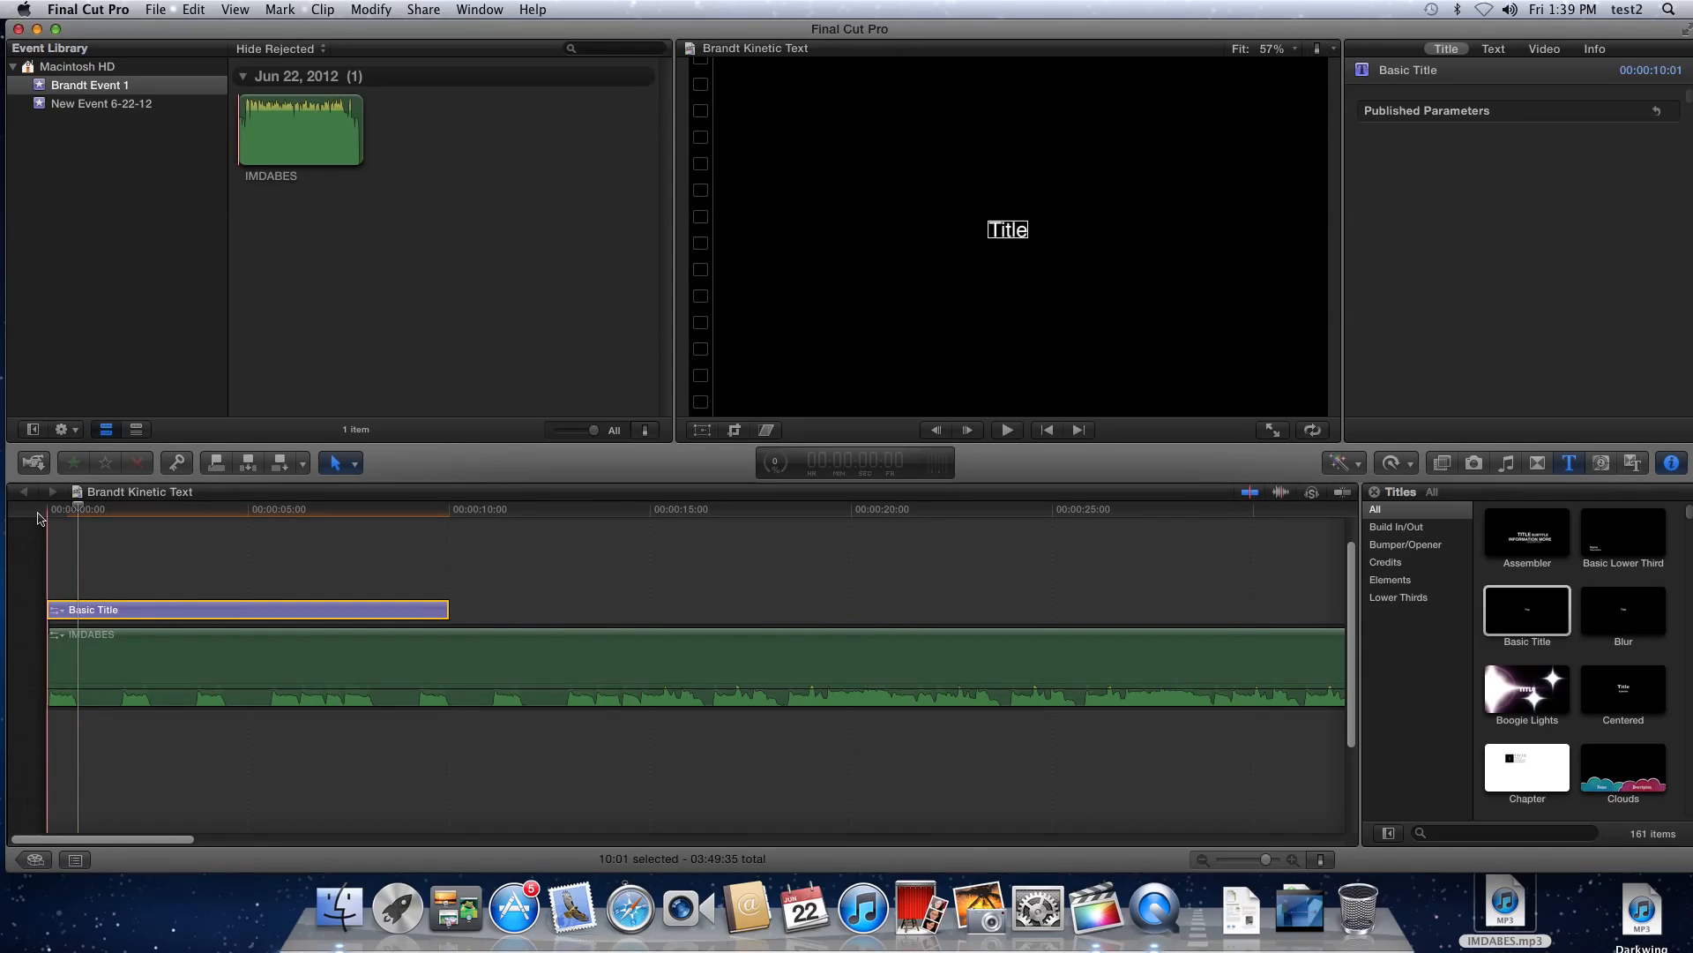
Magnify the first audio burst in the timeline and replay short sections of it to find its timing
key("super+equal")
key("super+equal")
key("super+equal")
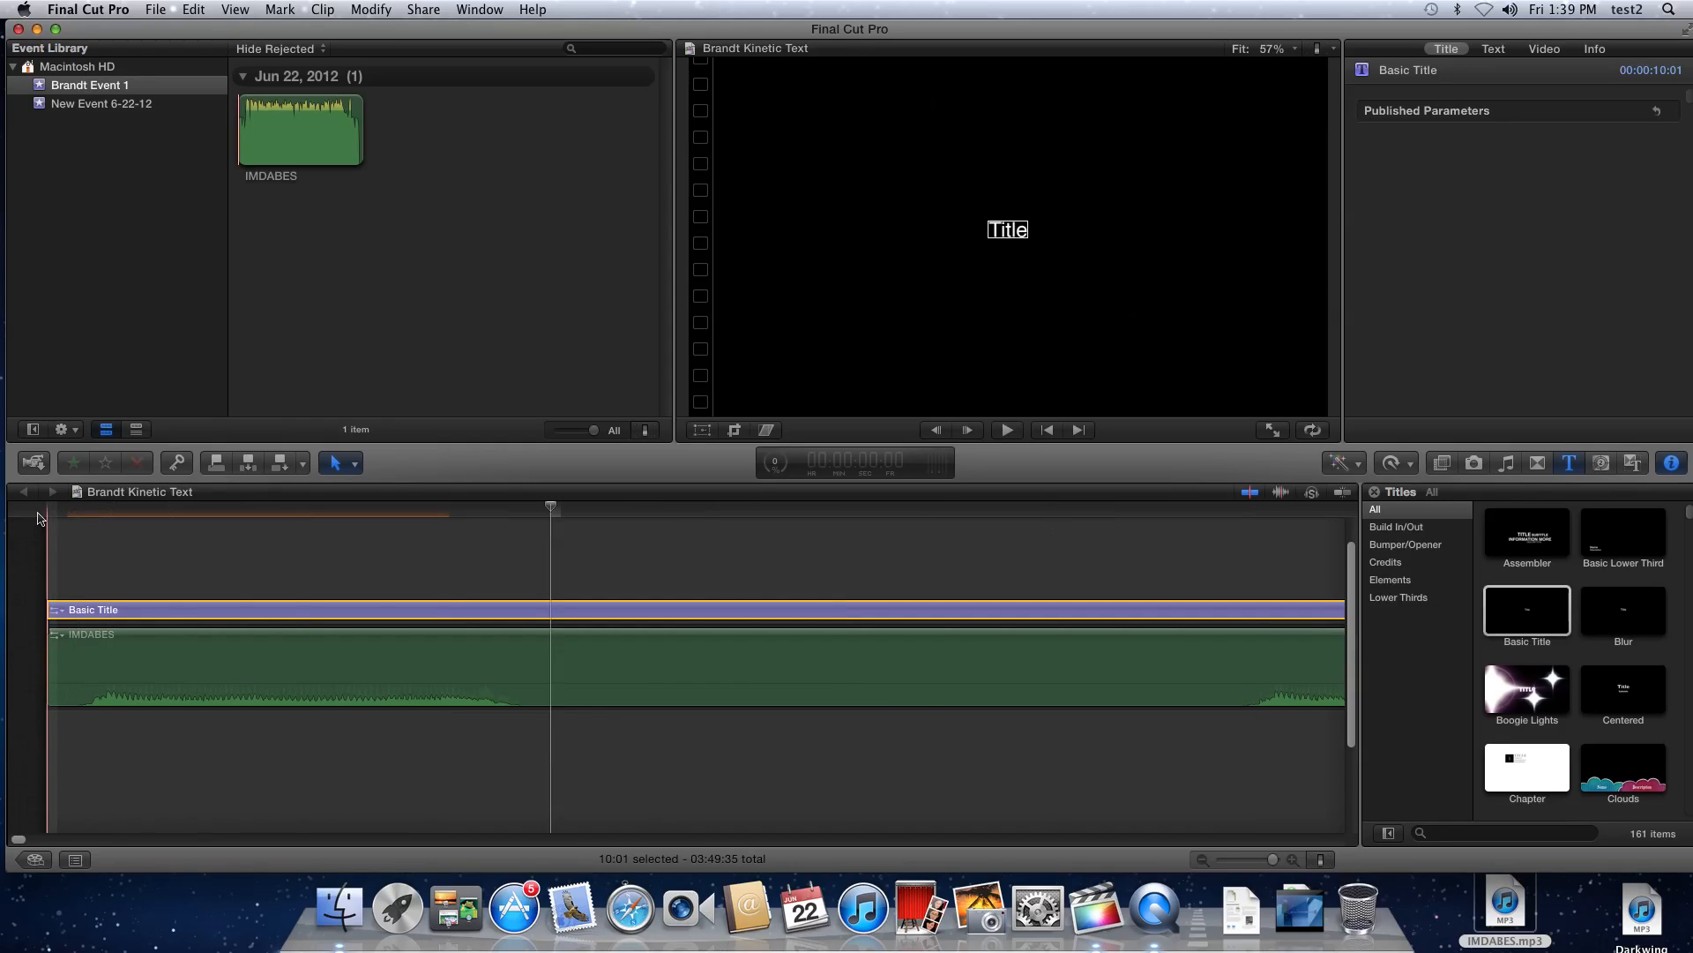
left_click(86, 519)
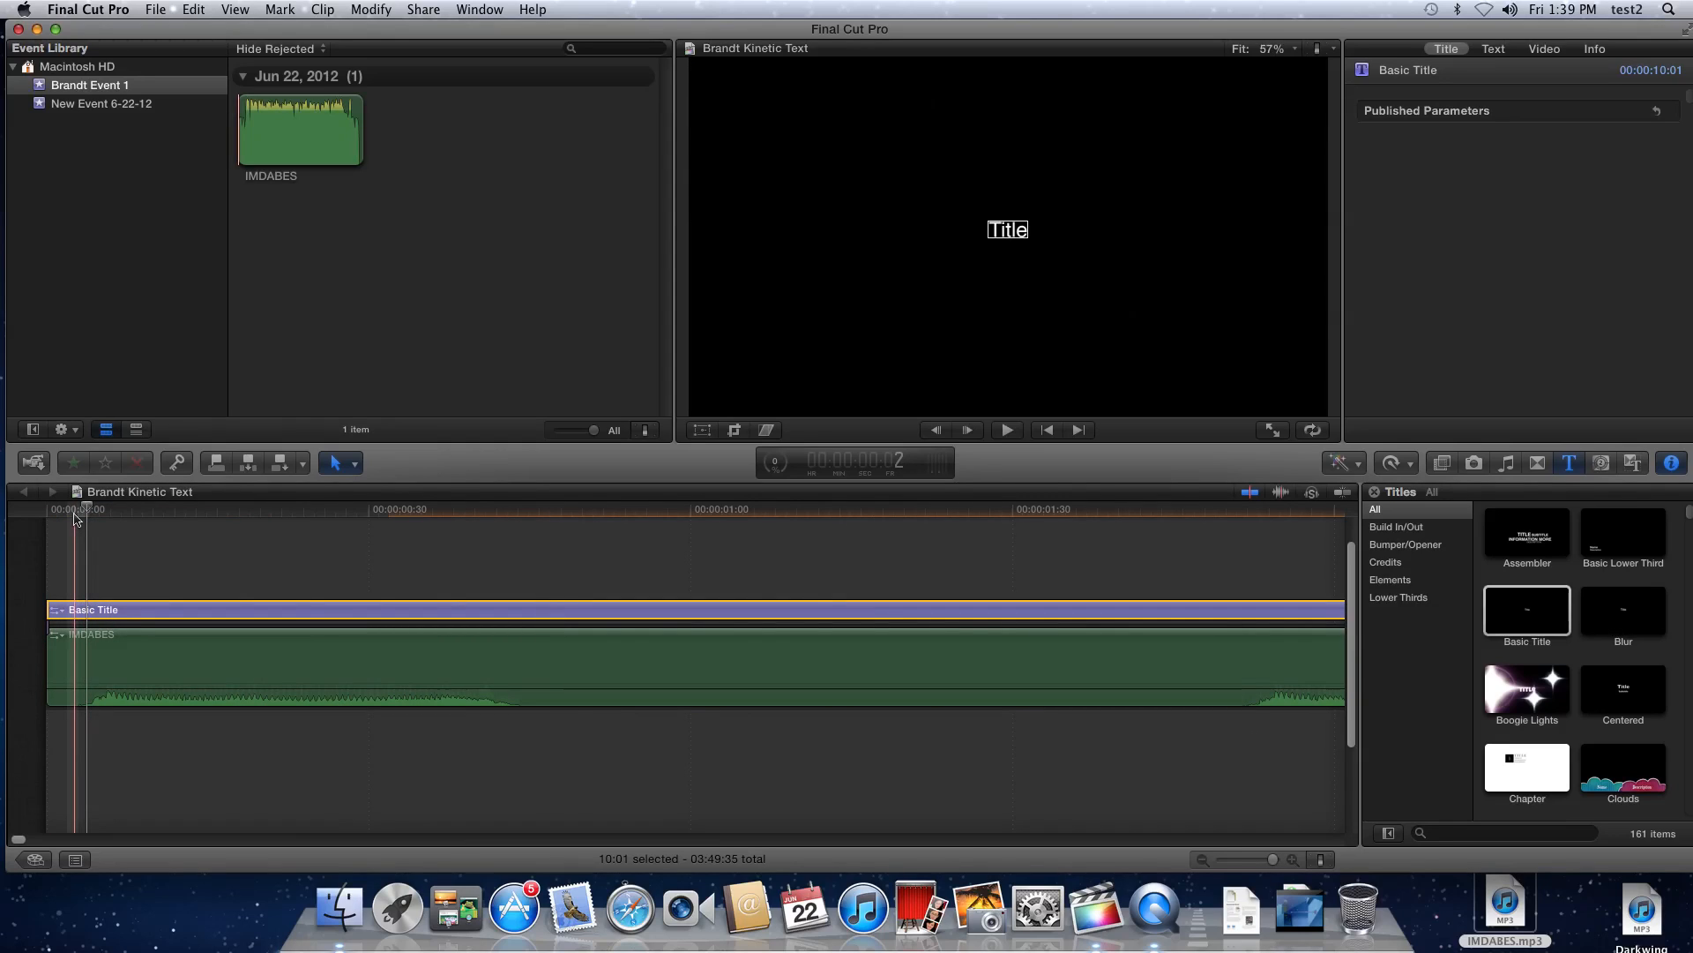
key("space")
left_click(74, 515)
key("space")
key("space")
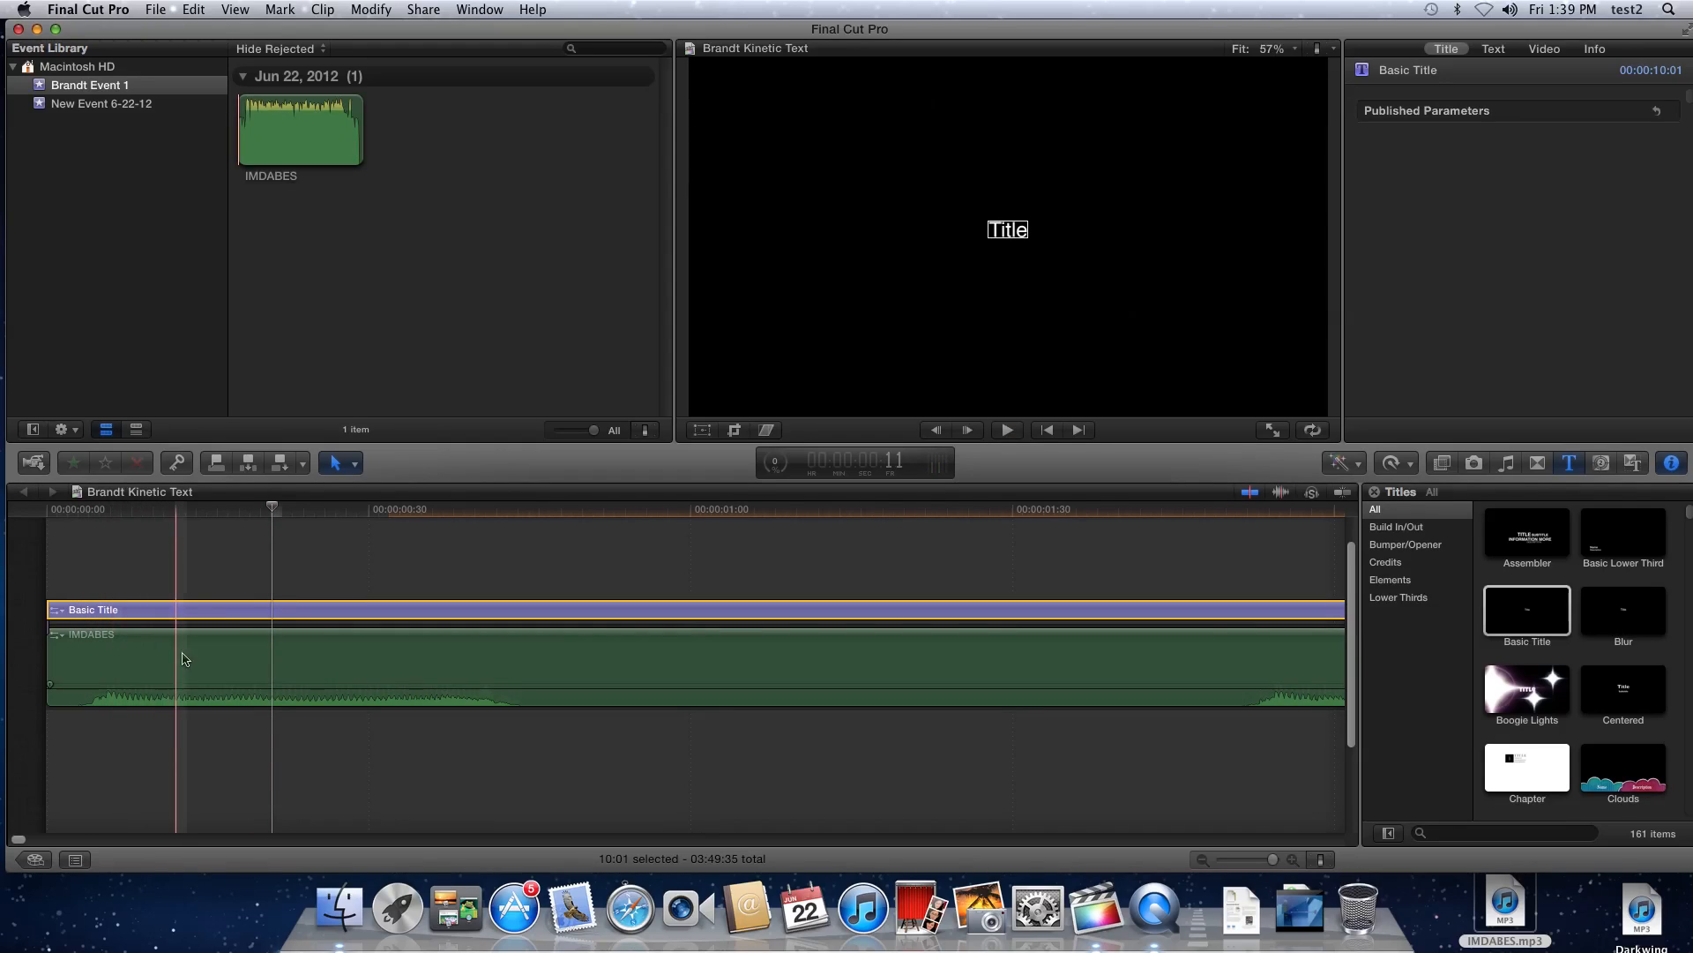
Shorten the Basic Title to 18 frames by trimming its end
key("super+minus")
key("super+minus")
key("super+minus")
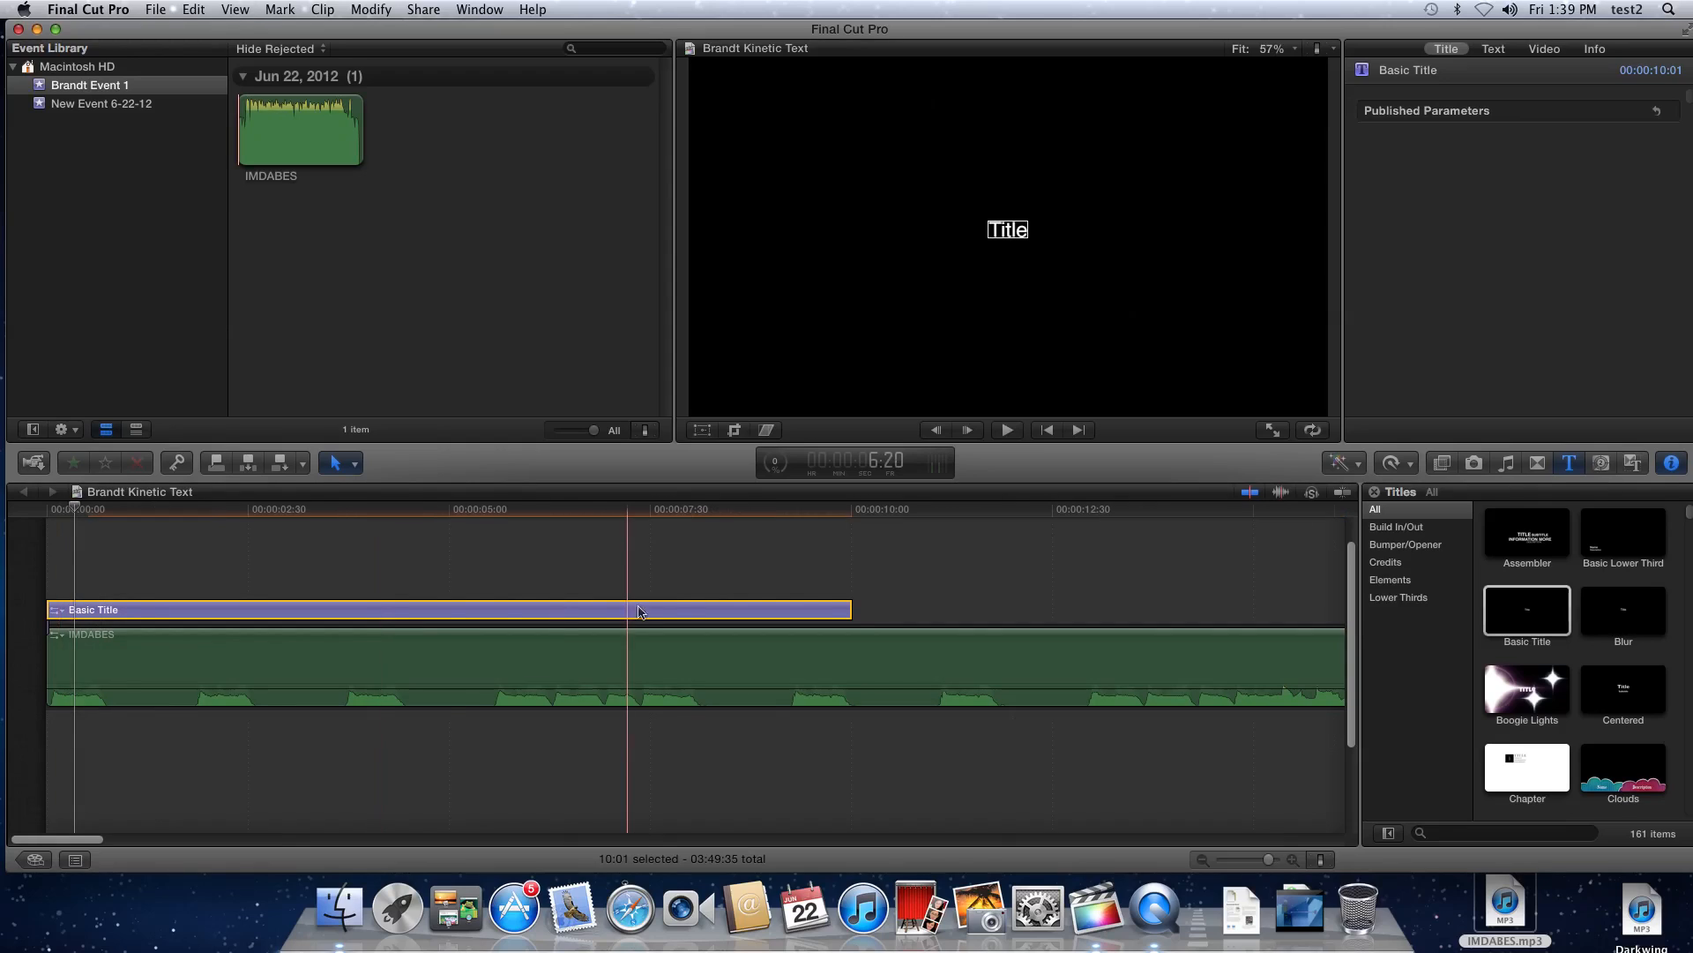
left_click_drag(851, 609, 69, 607)
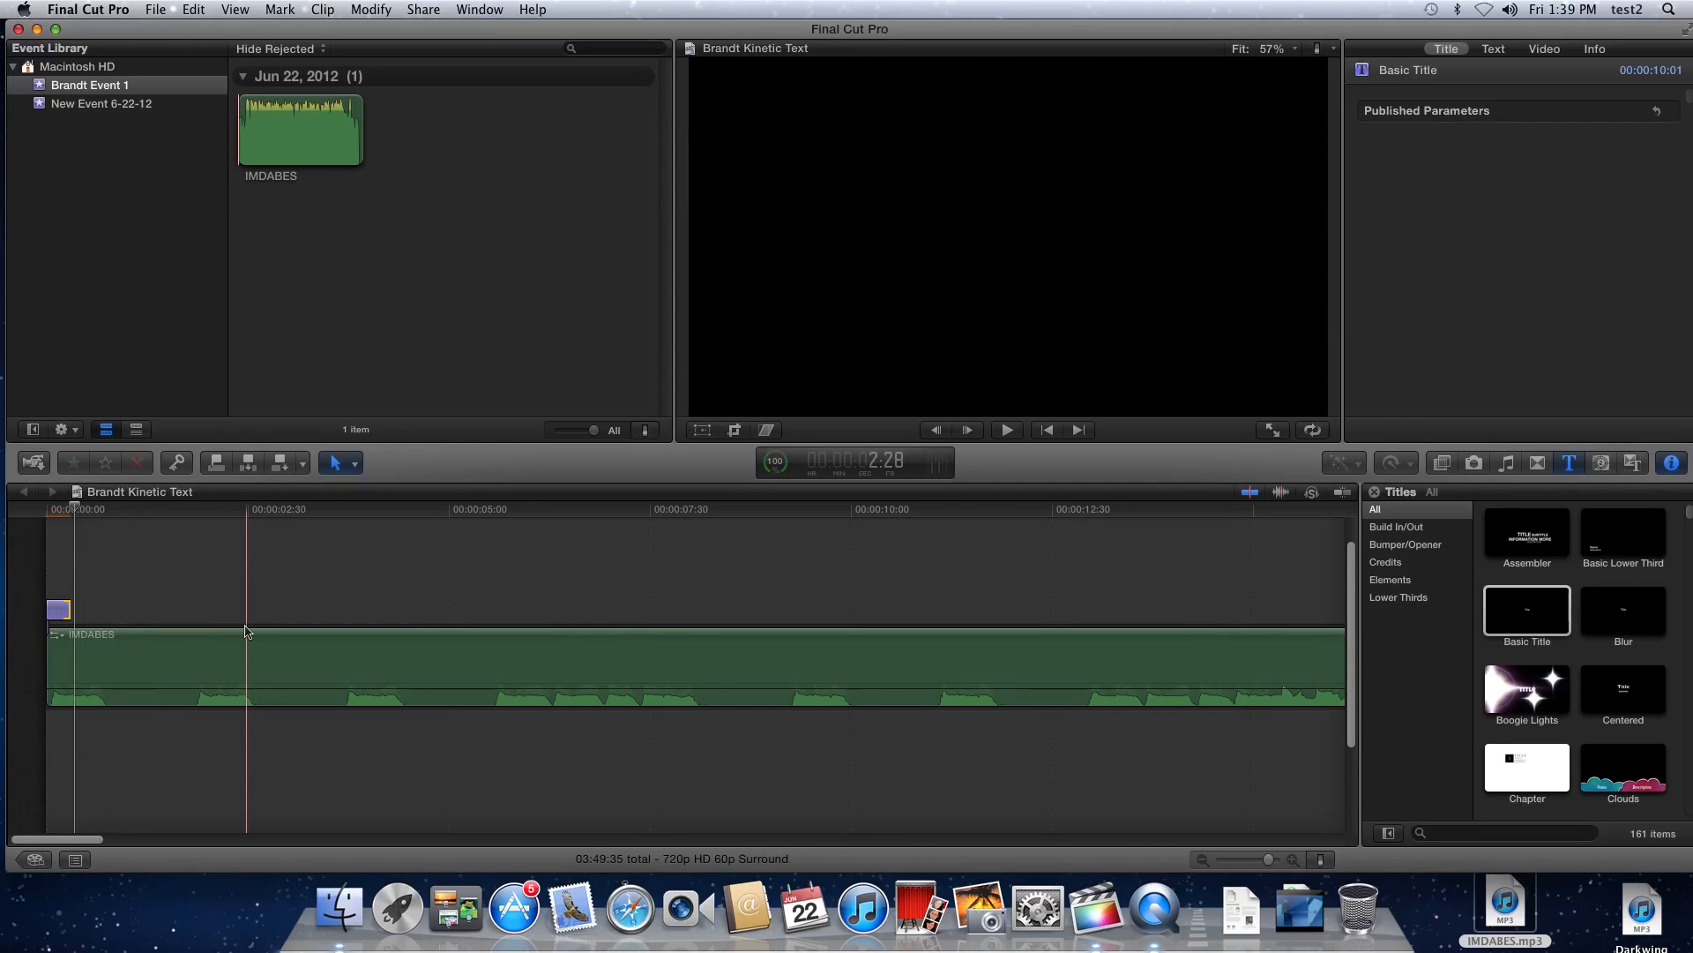
Shift the Basic Title to start at about frame 4, where the first audio burst begins, and play the result
left_click(53, 510)
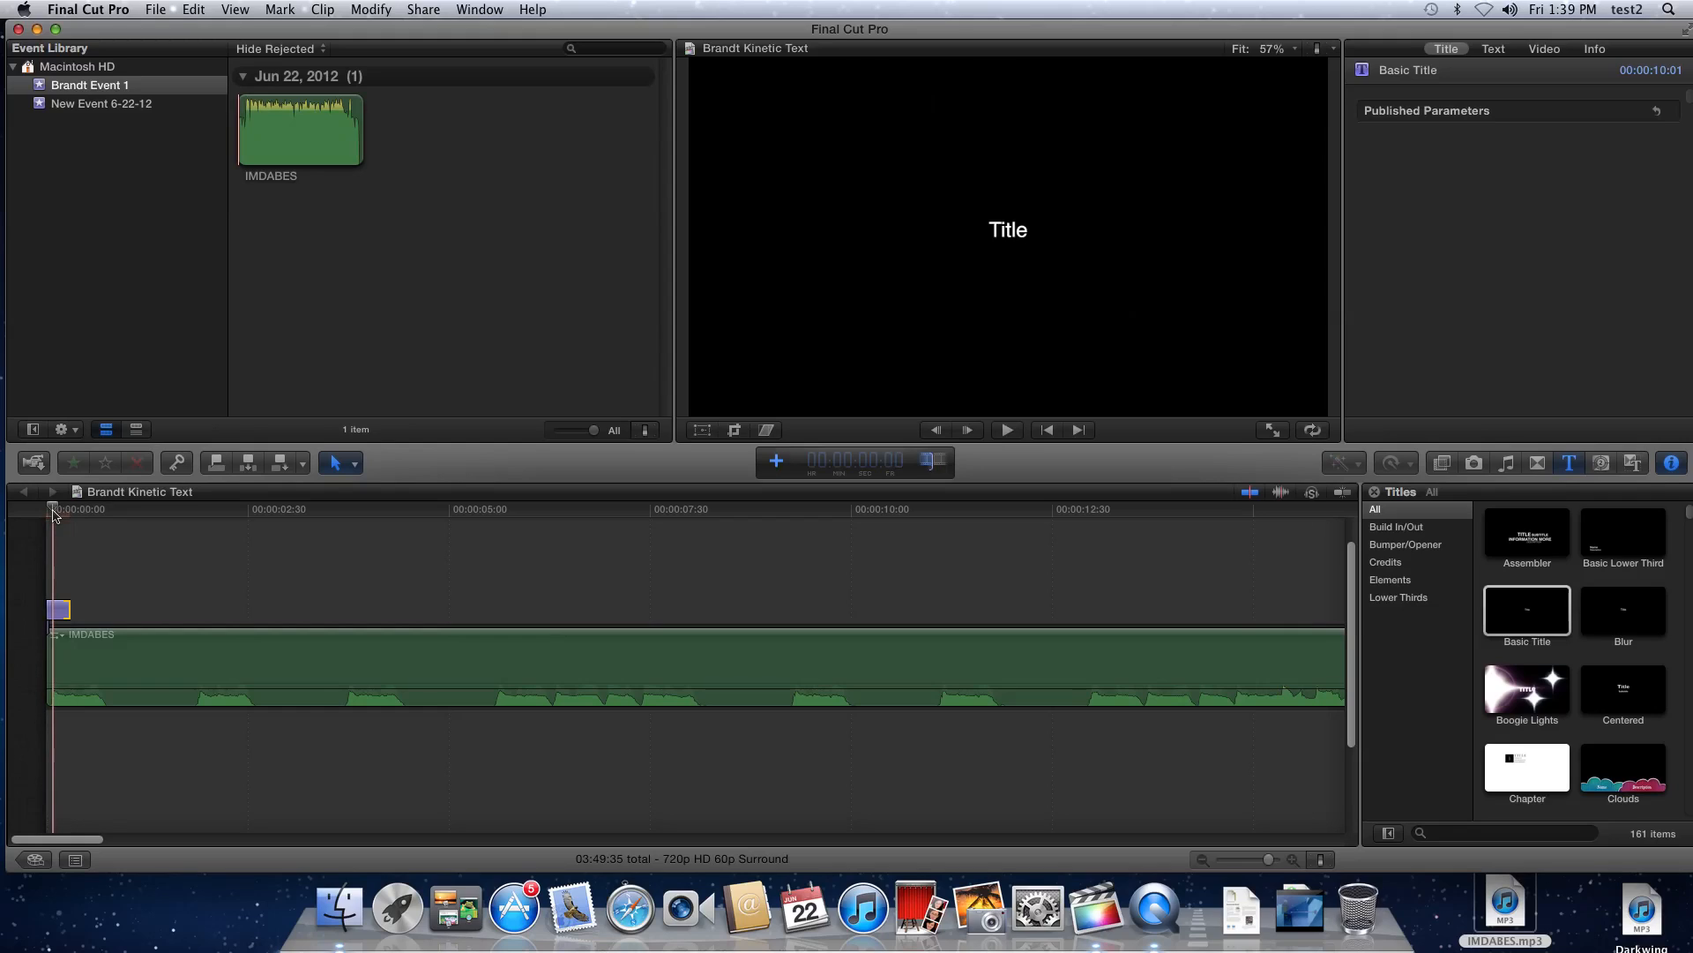
left_click(51, 520)
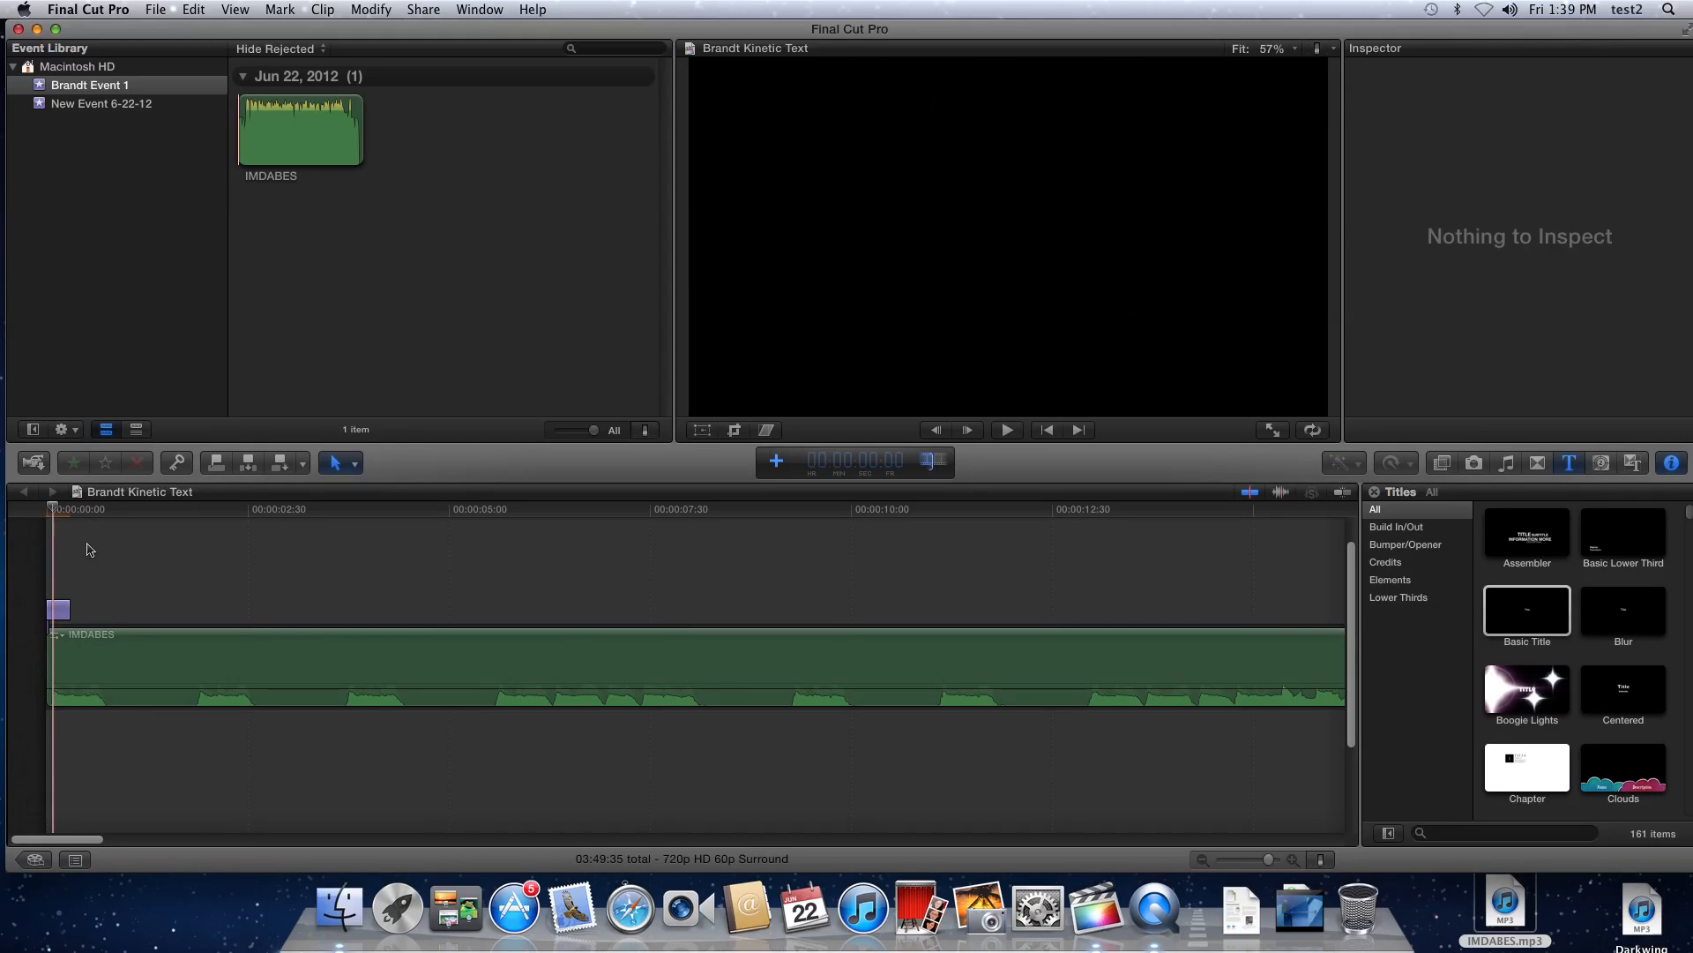
key("super+equal")
key("super+equal")
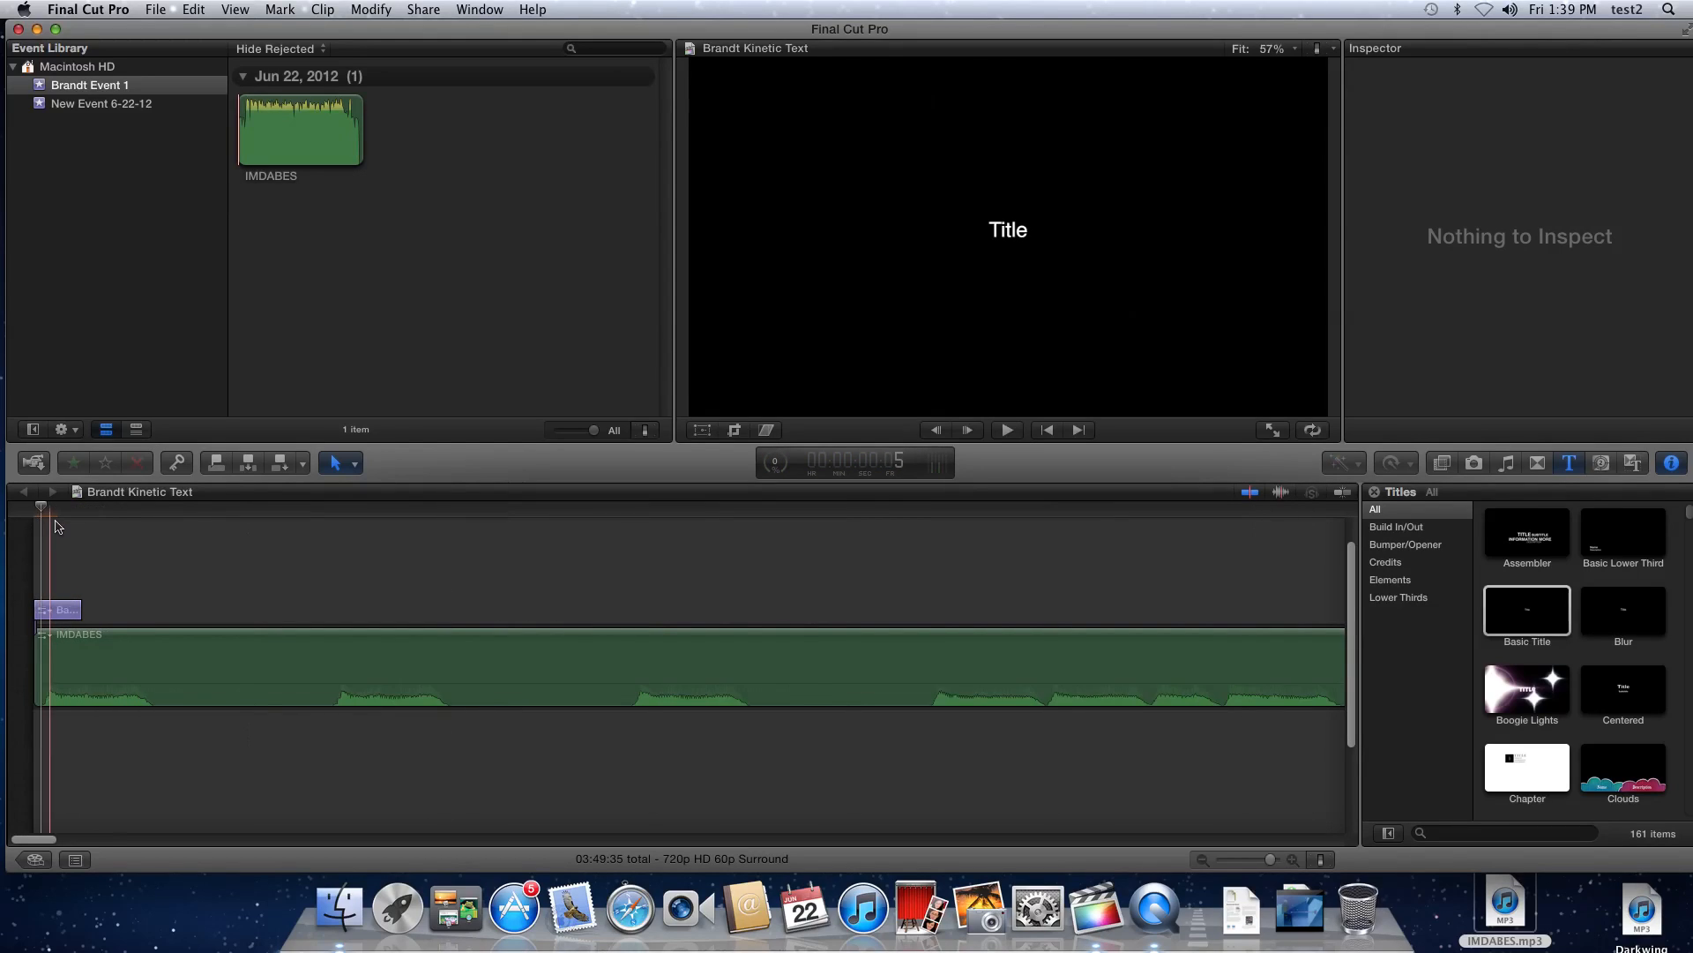
left_click_drag(53, 512, 2, 511)
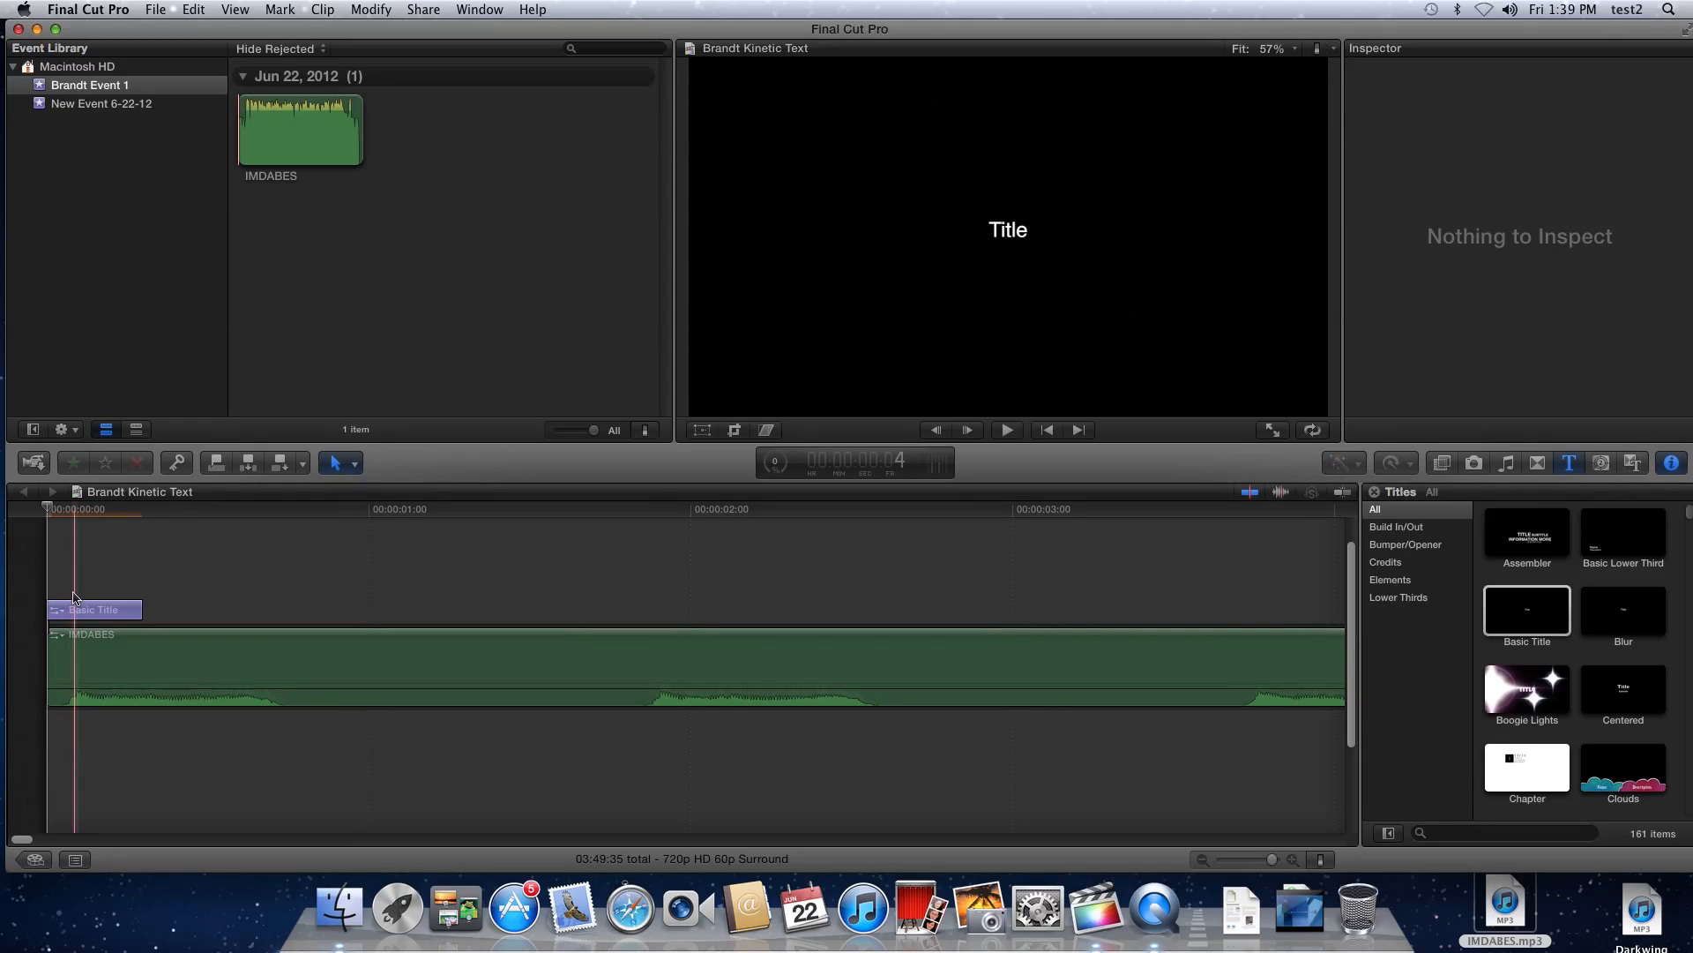
left_click(97, 610)
left_click_drag(97, 610, 120, 612)
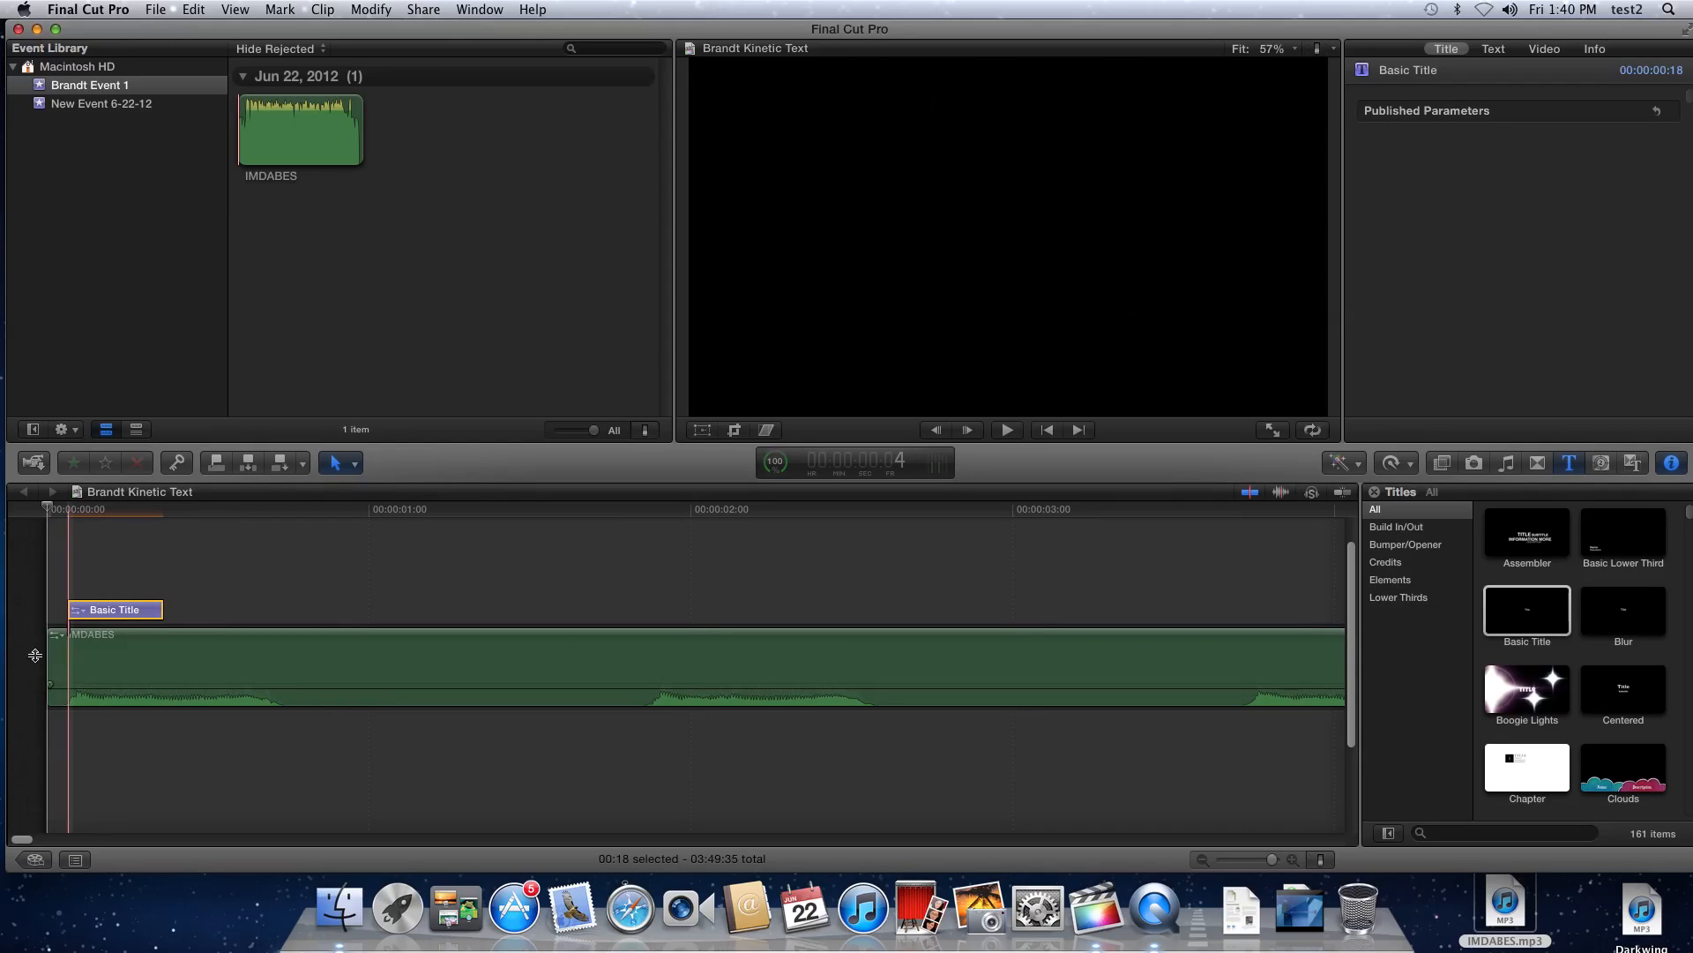
key("space")
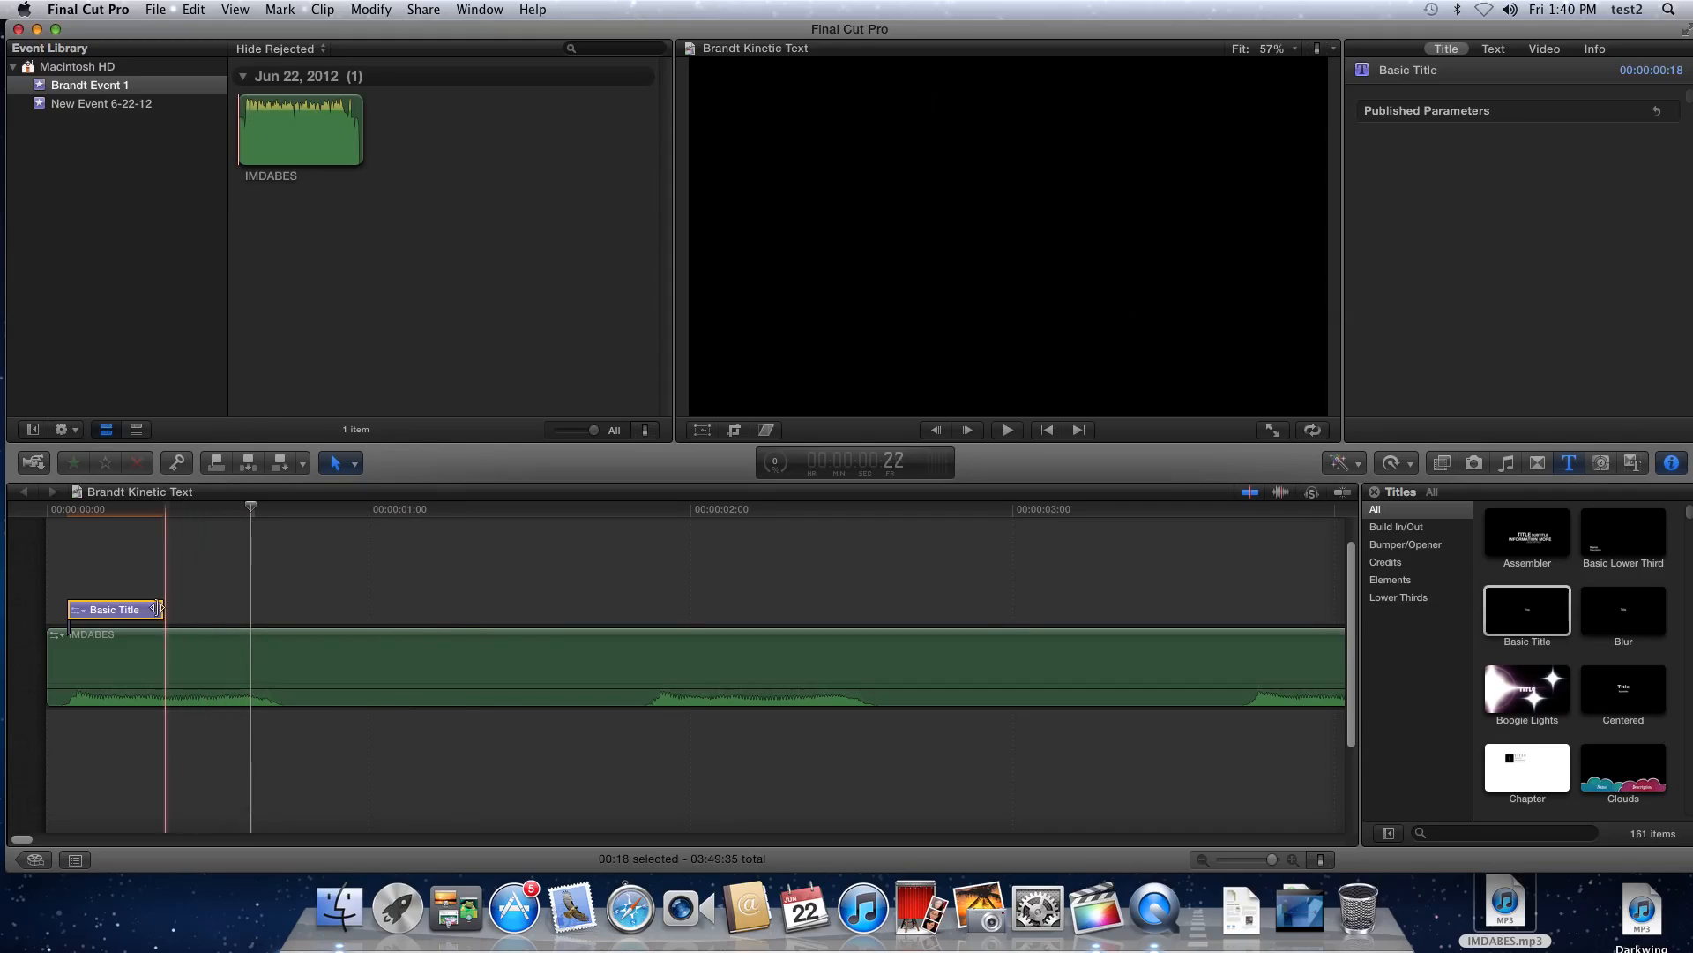
Replace the Basic Title's placeholder text with "Doo" in the viewer
left_click(110, 610)
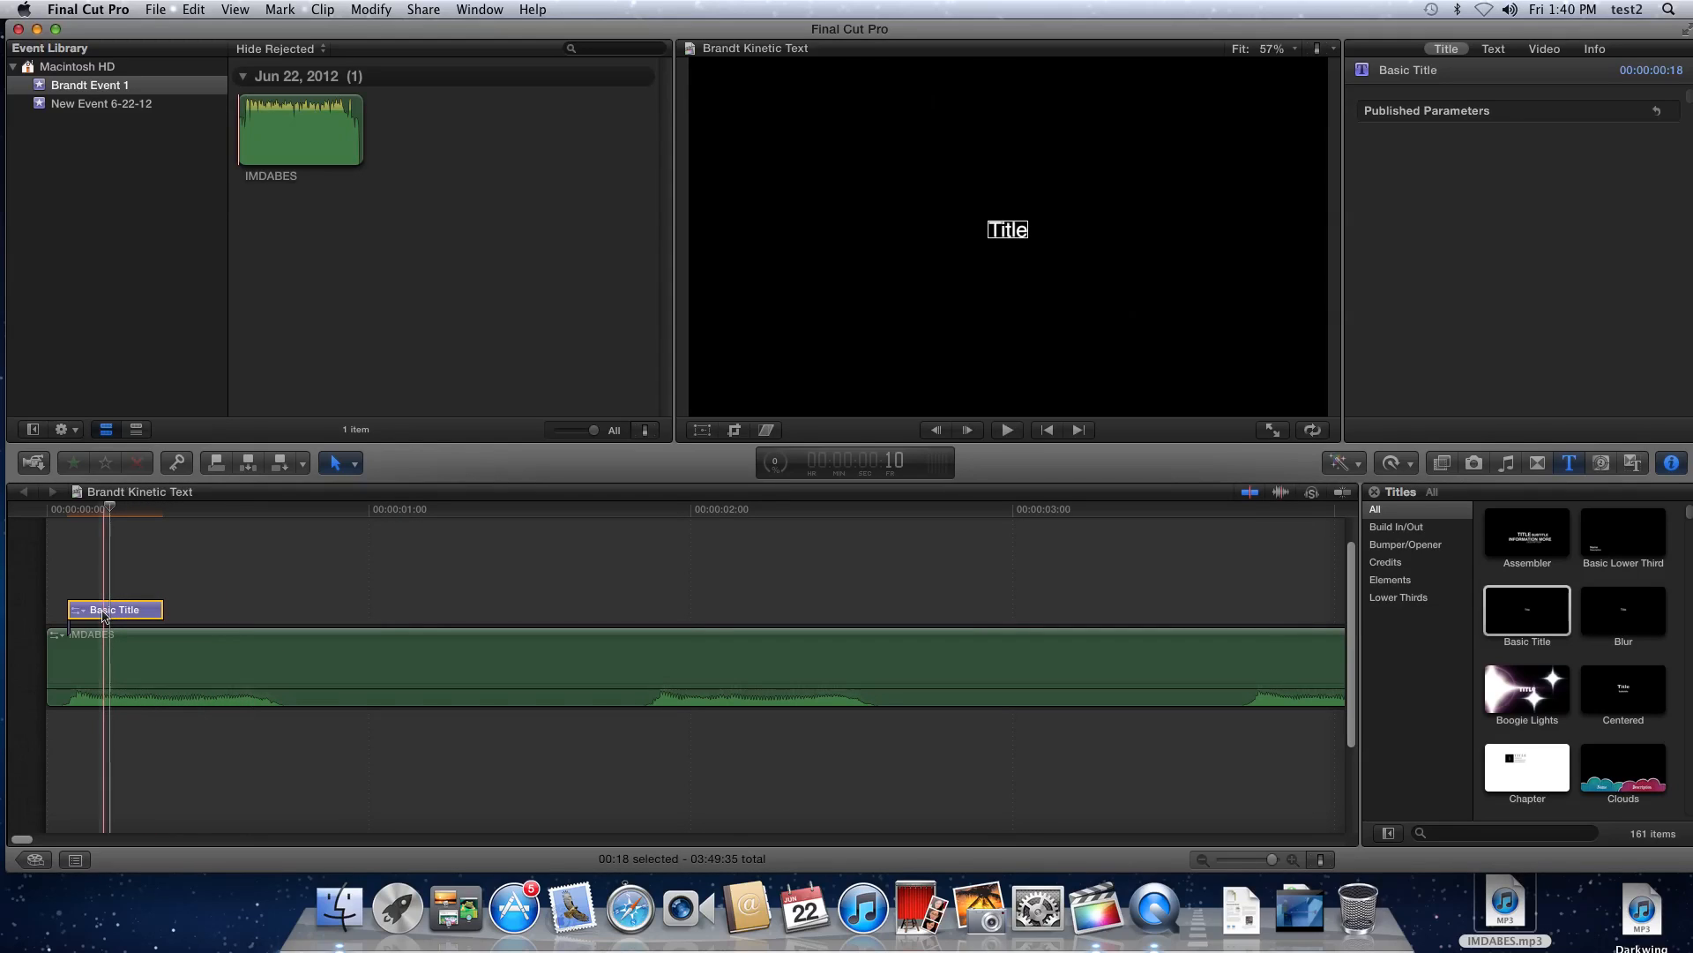
left_click(1011, 232)
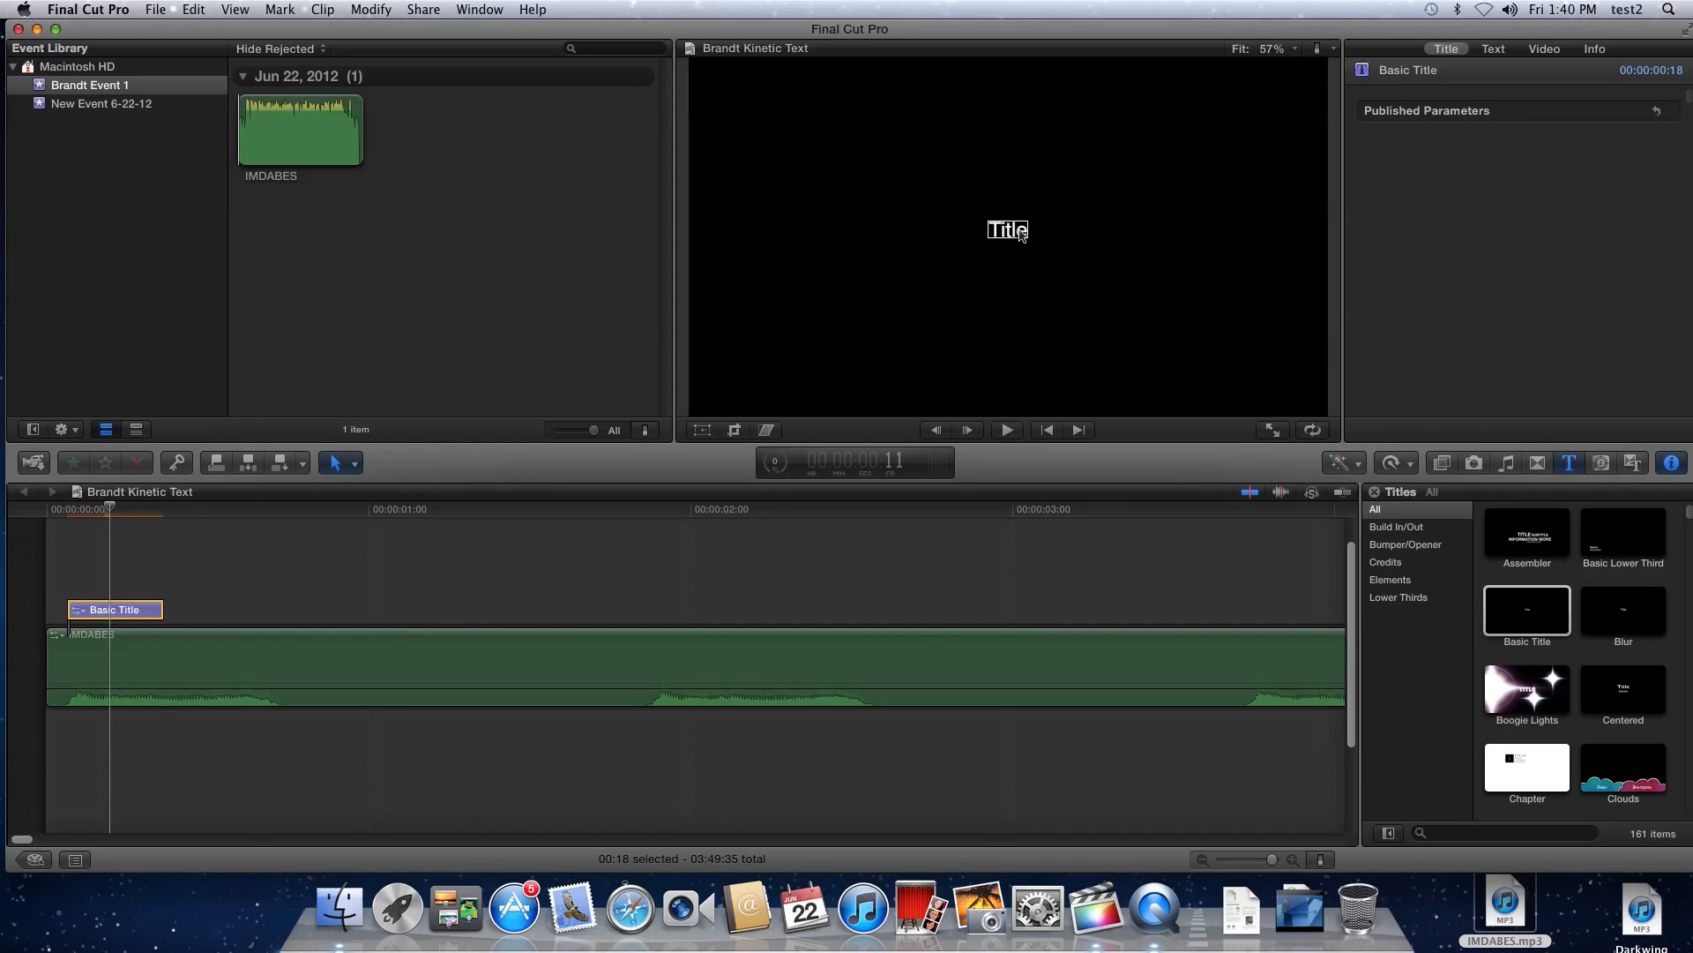
double_click(1010, 231)
type("Doo")
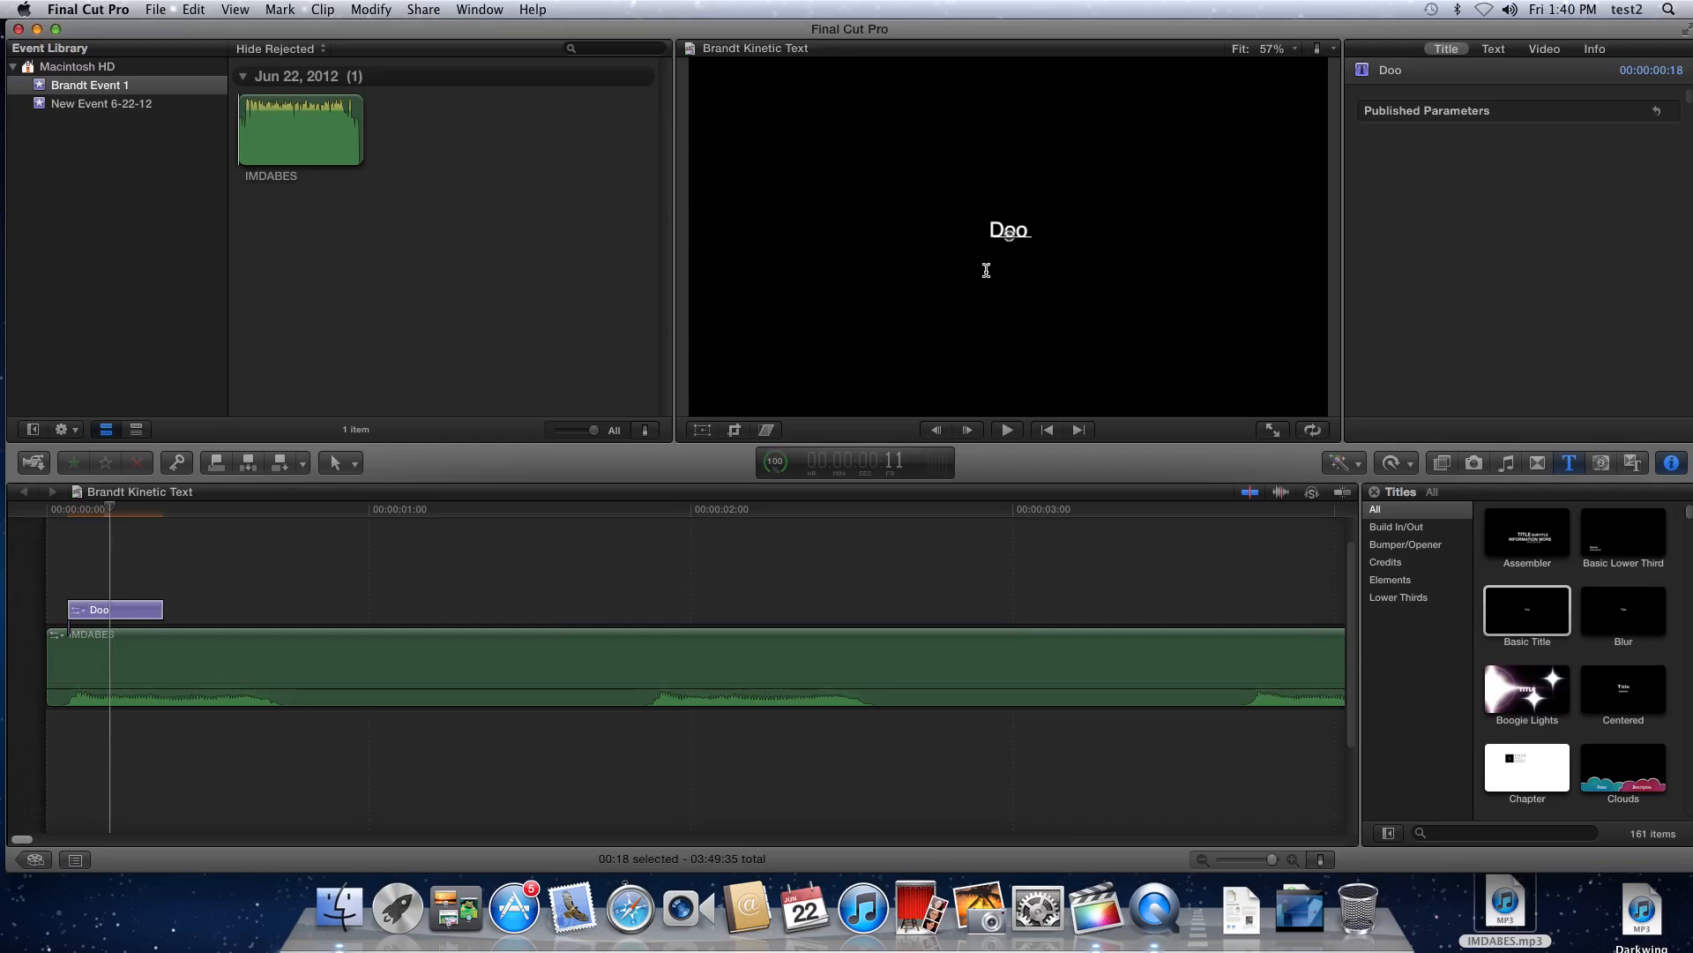
Enlarge the "Doo" title text to size 288 and change its font to HeadLineA
left_click(138, 616)
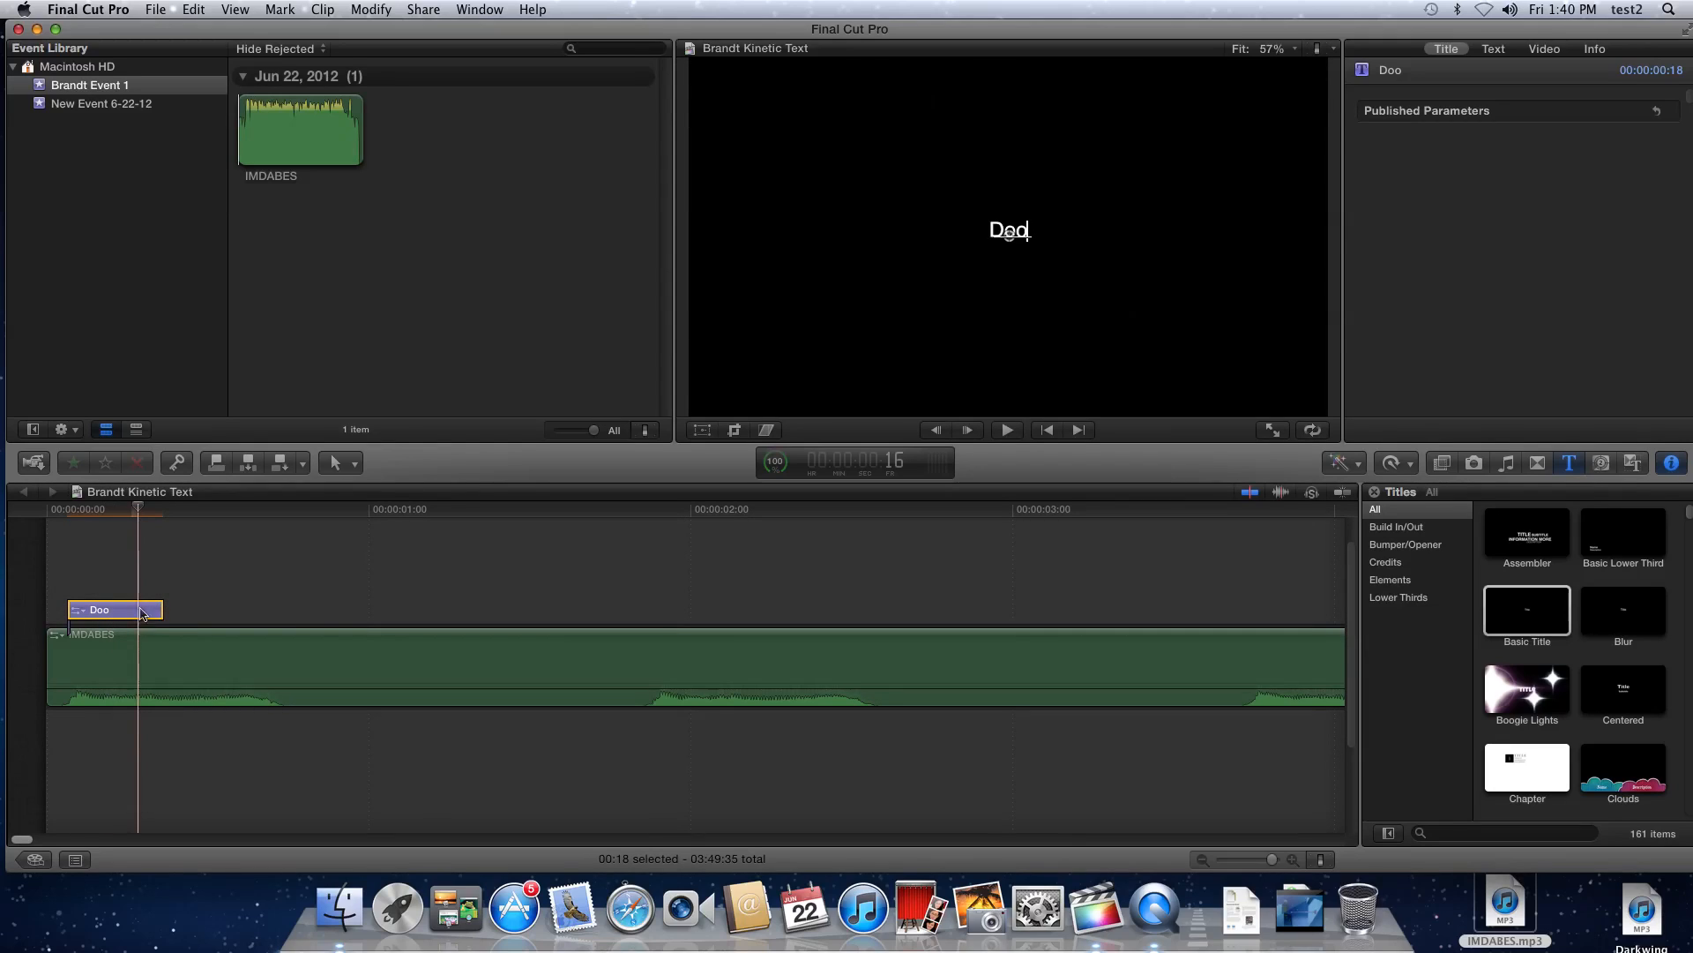
left_click(1676, 466)
left_click(1671, 466)
left_click(1493, 49)
key("super+a")
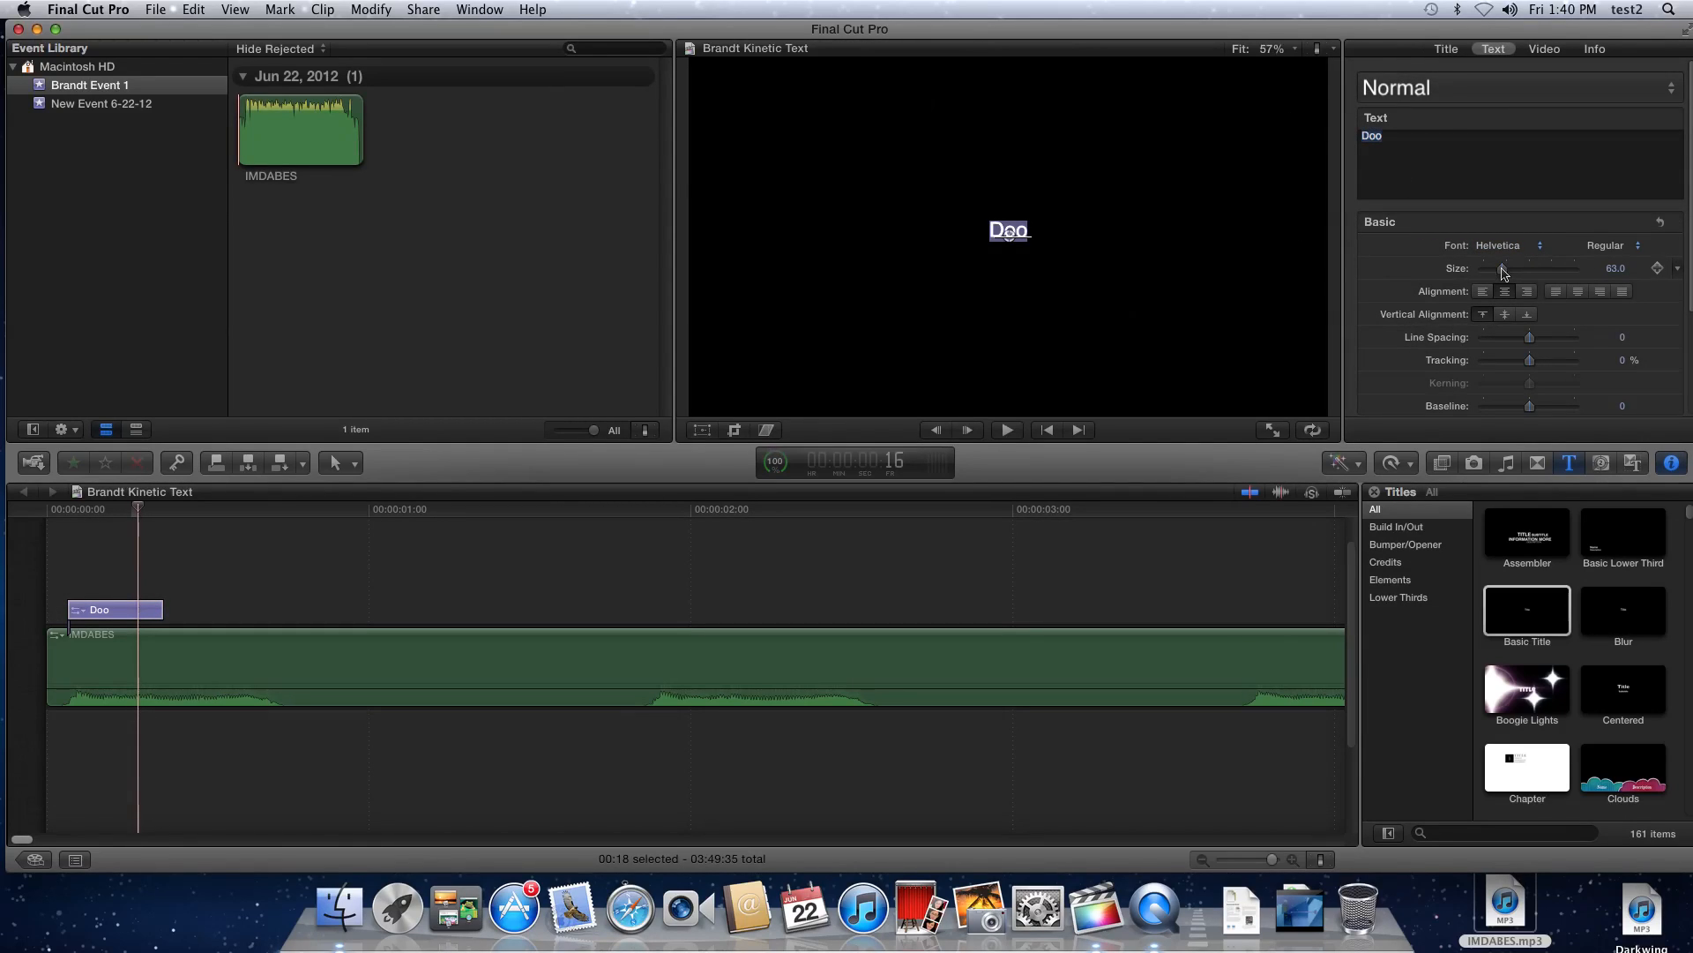
left_click_drag(1503, 269, 1580, 281)
left_click(1541, 248)
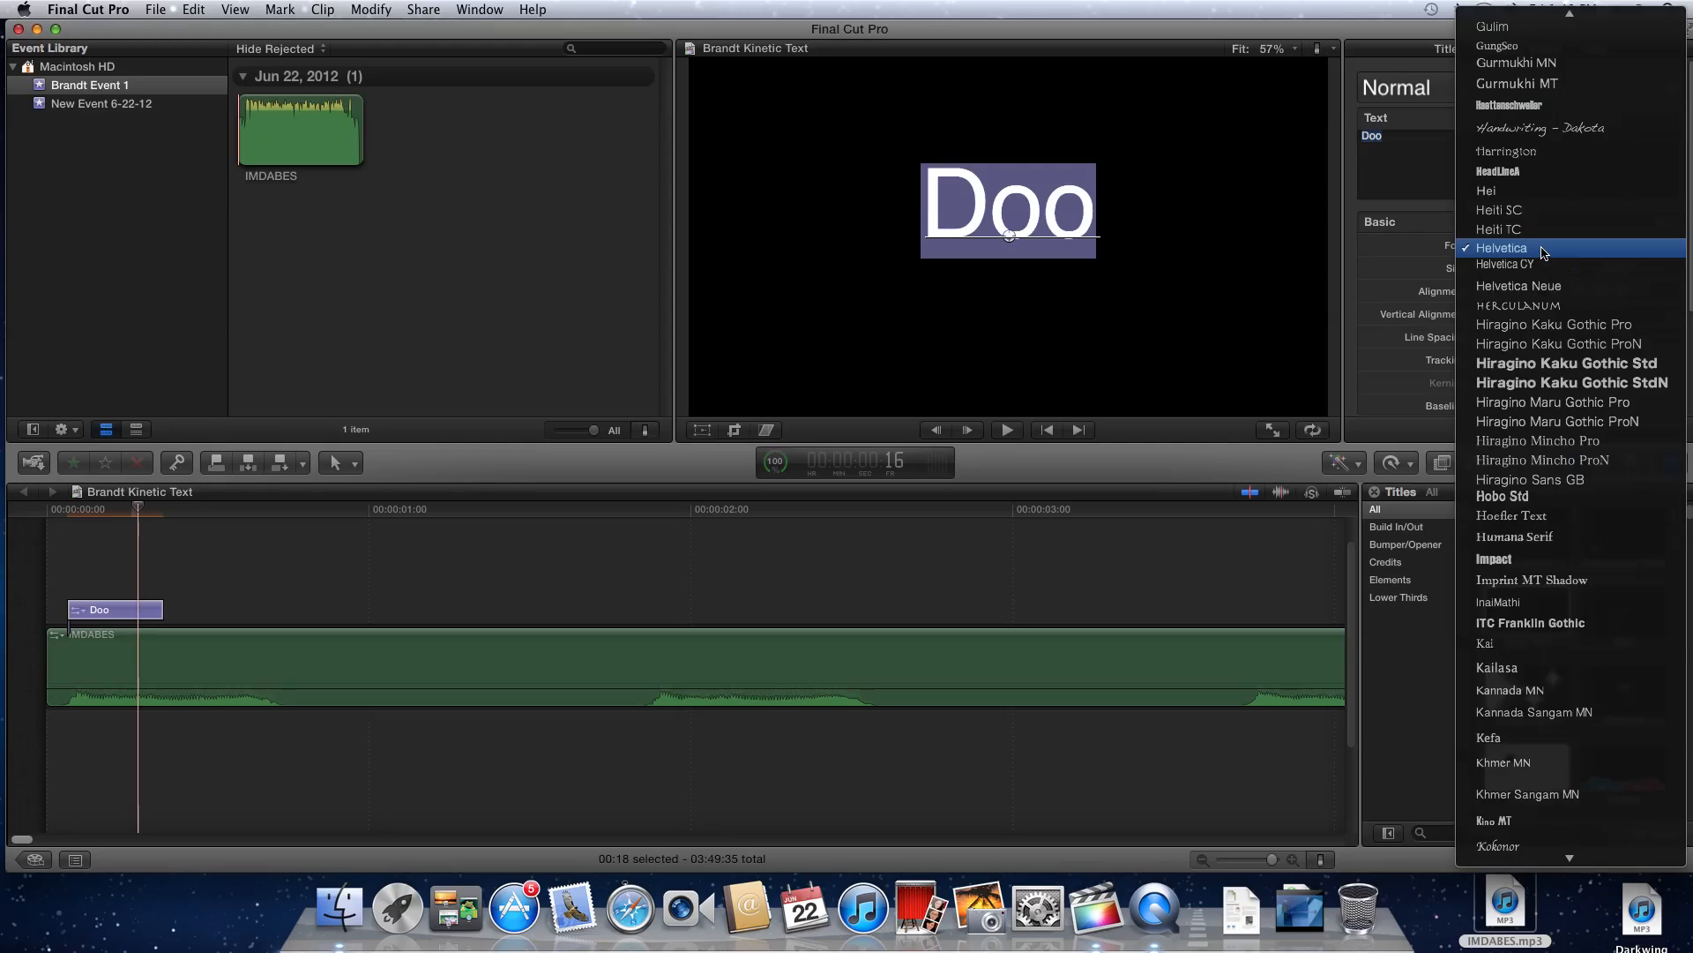
left_click(1520, 179)
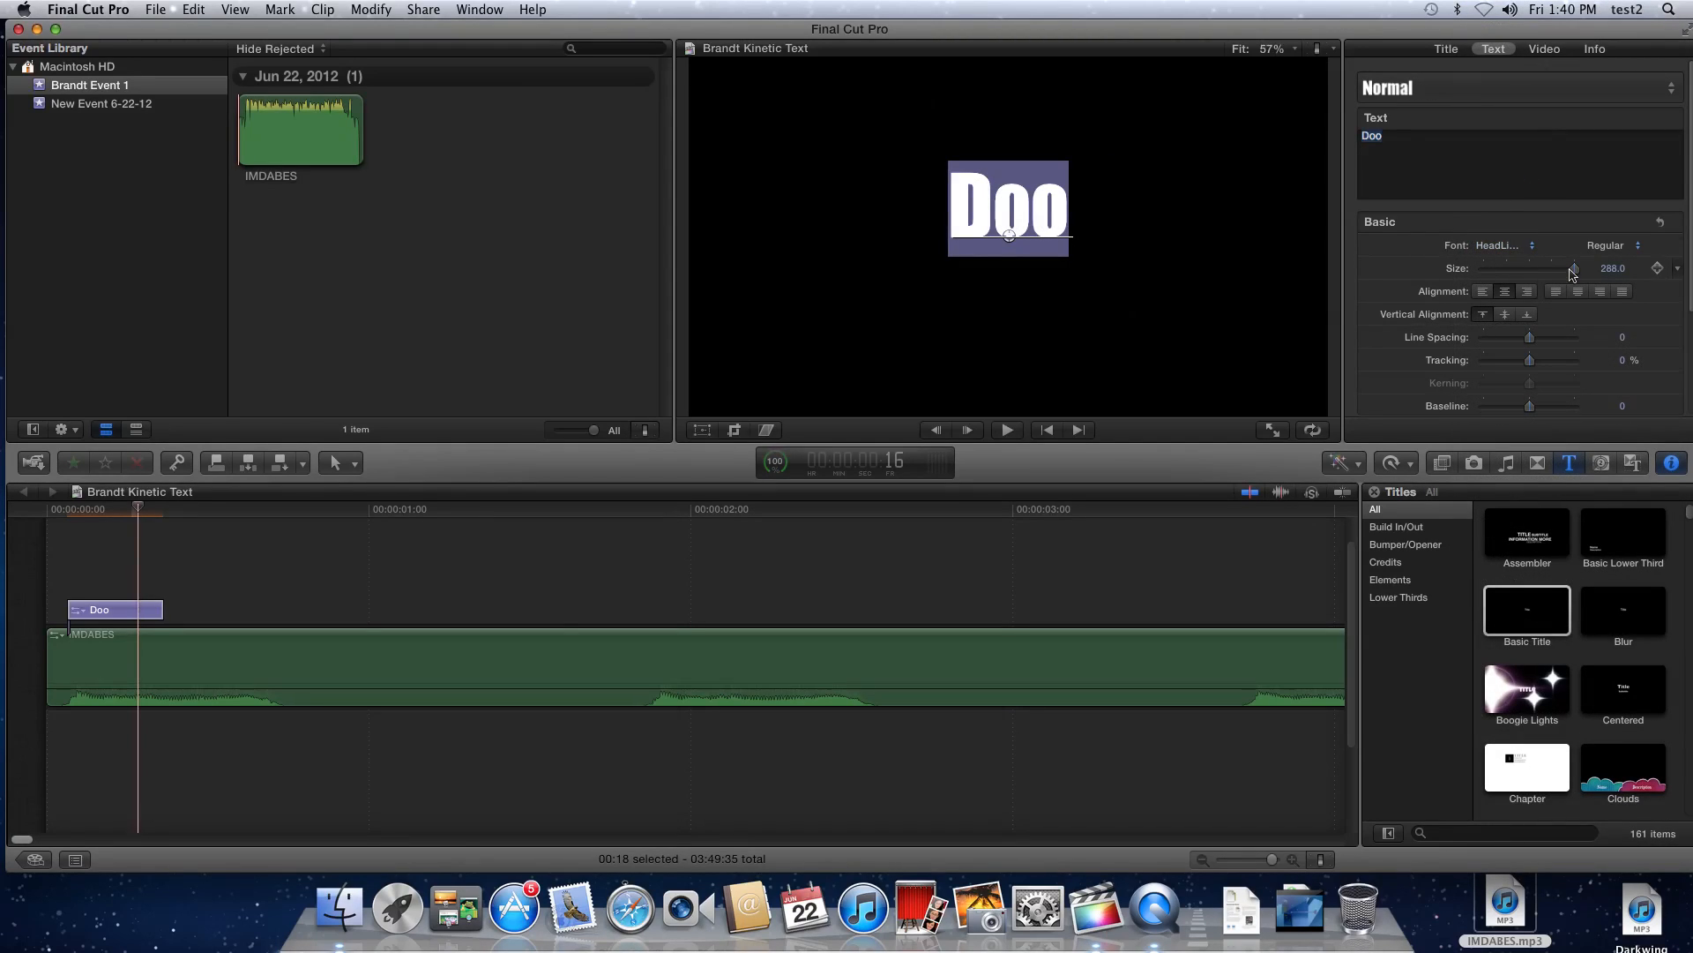
Try a text size of 400 for "Doo", and increase it to 600
left_click(1617, 272)
type("400")
key("Return")
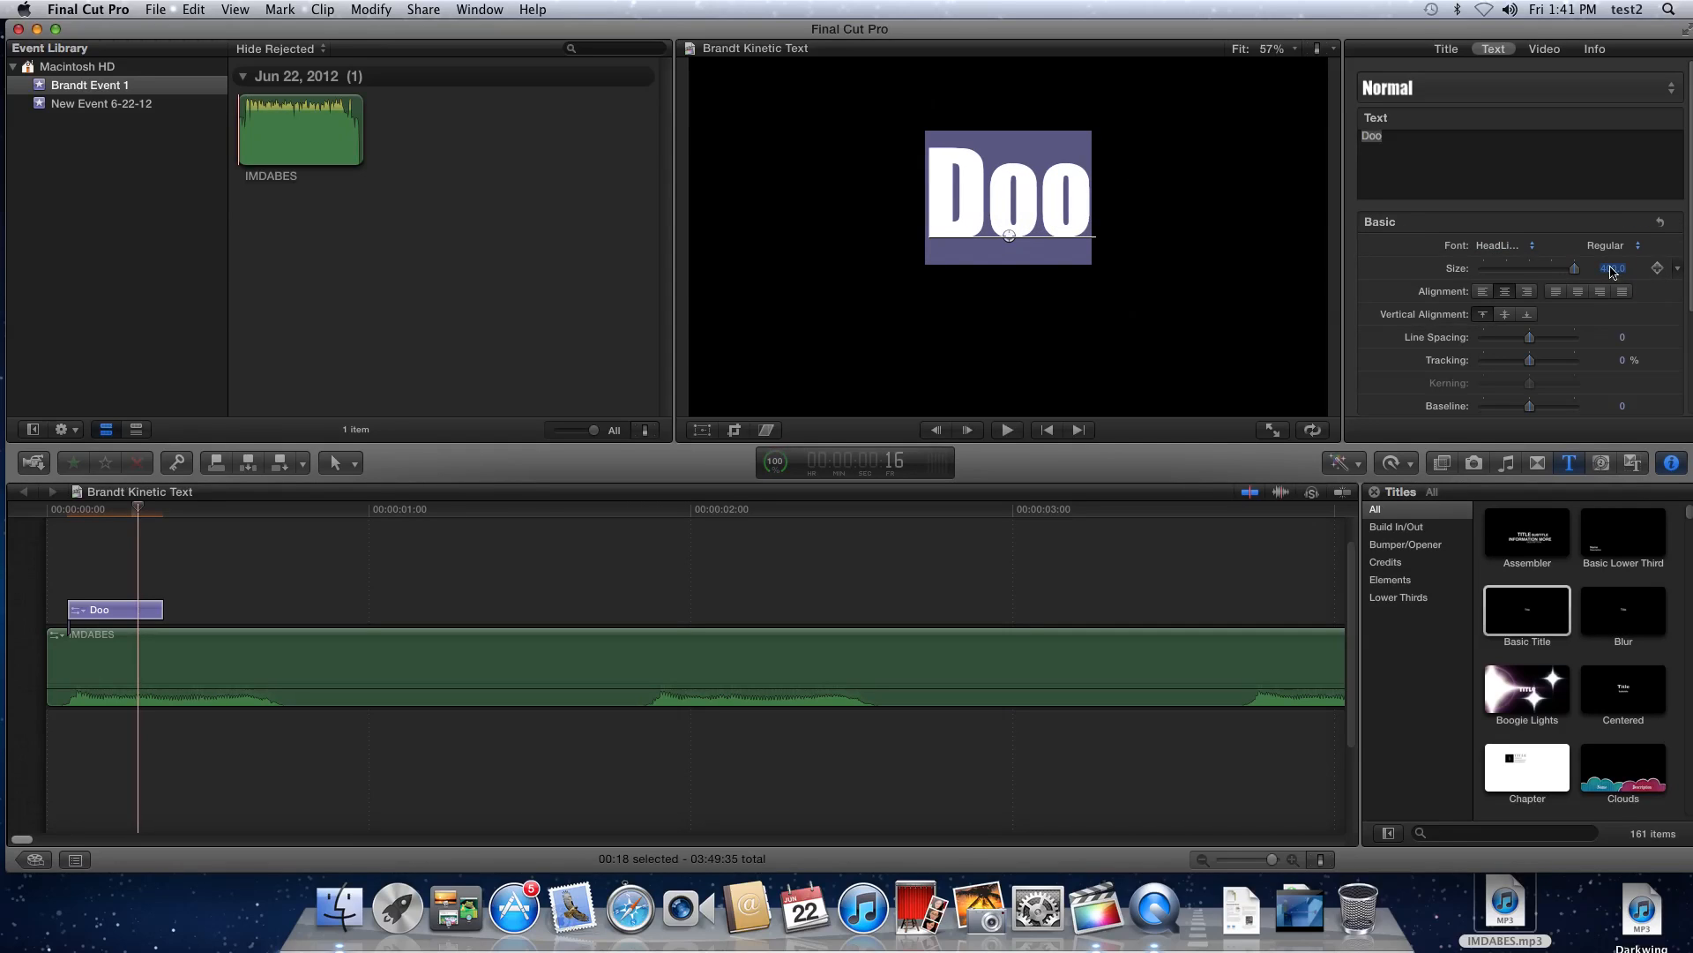
type("600")
key("Return")
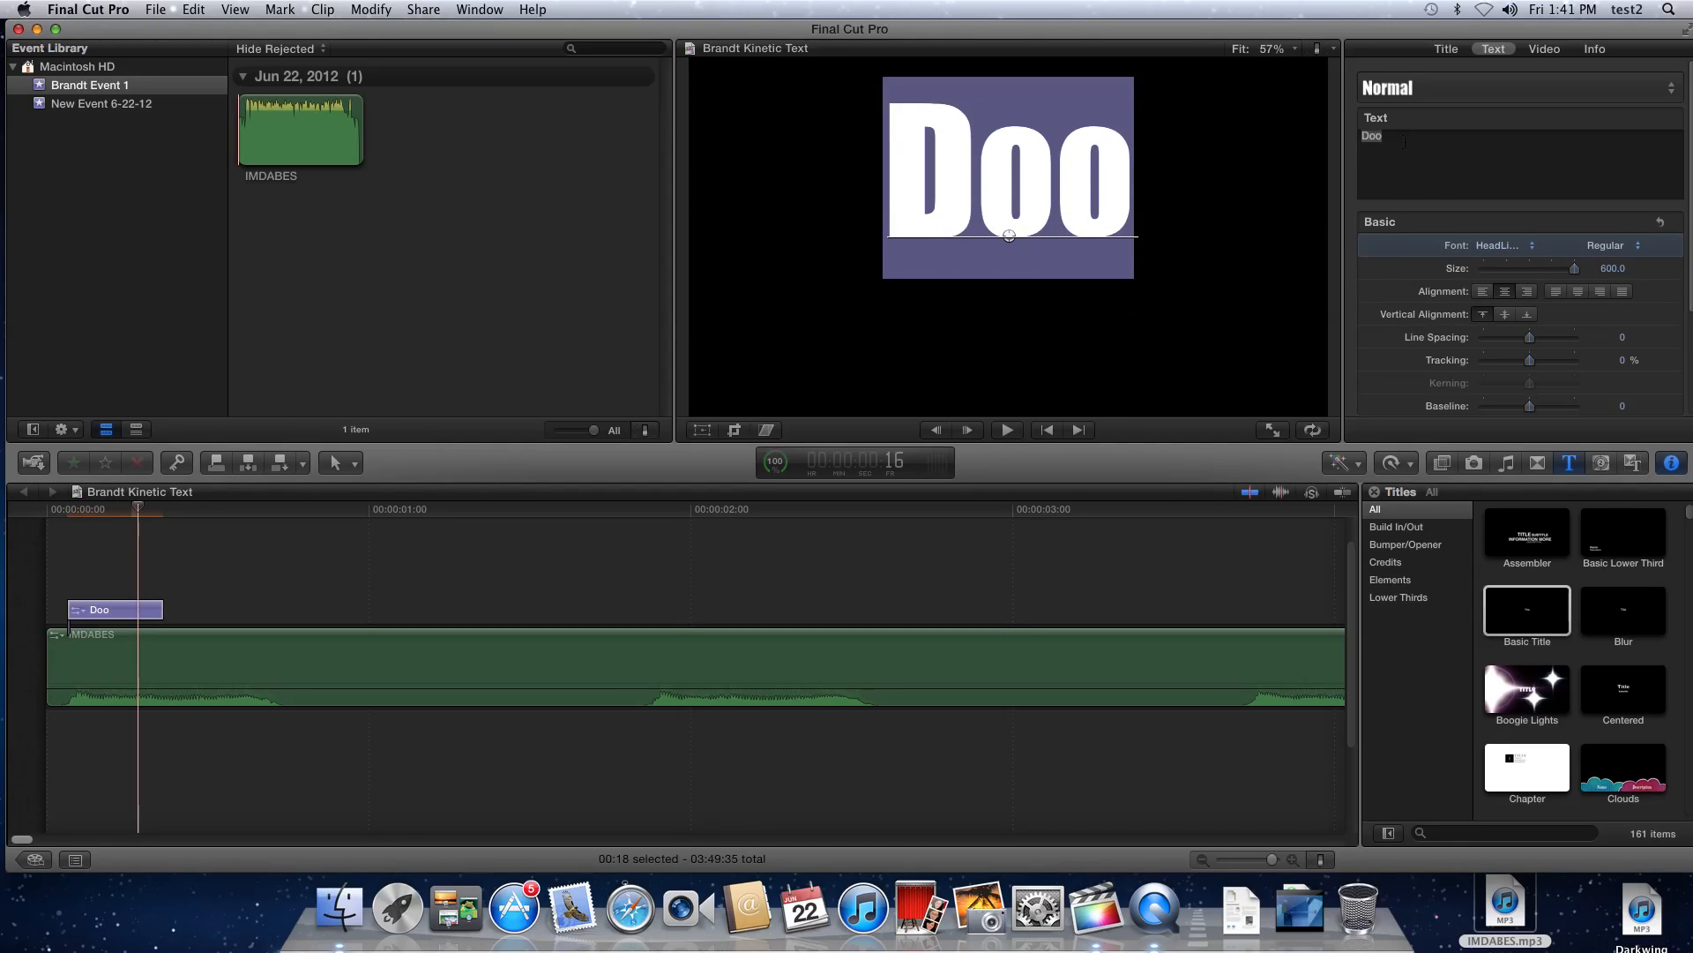
left_click(1055, 276)
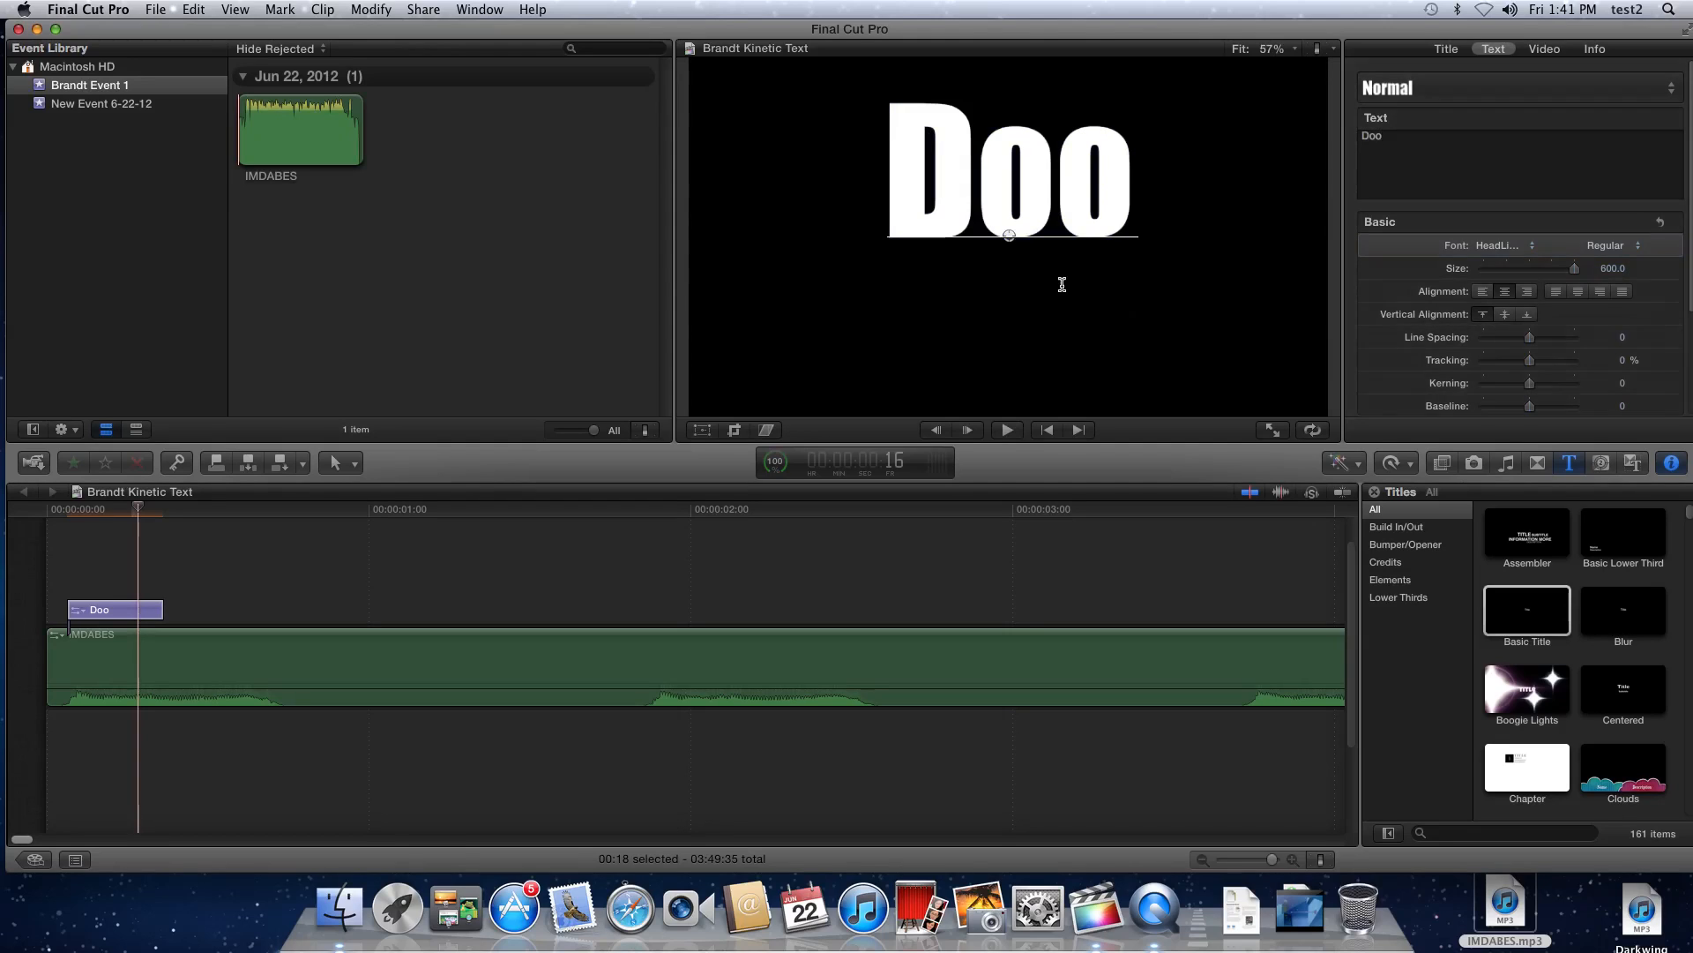
double_click(952, 276)
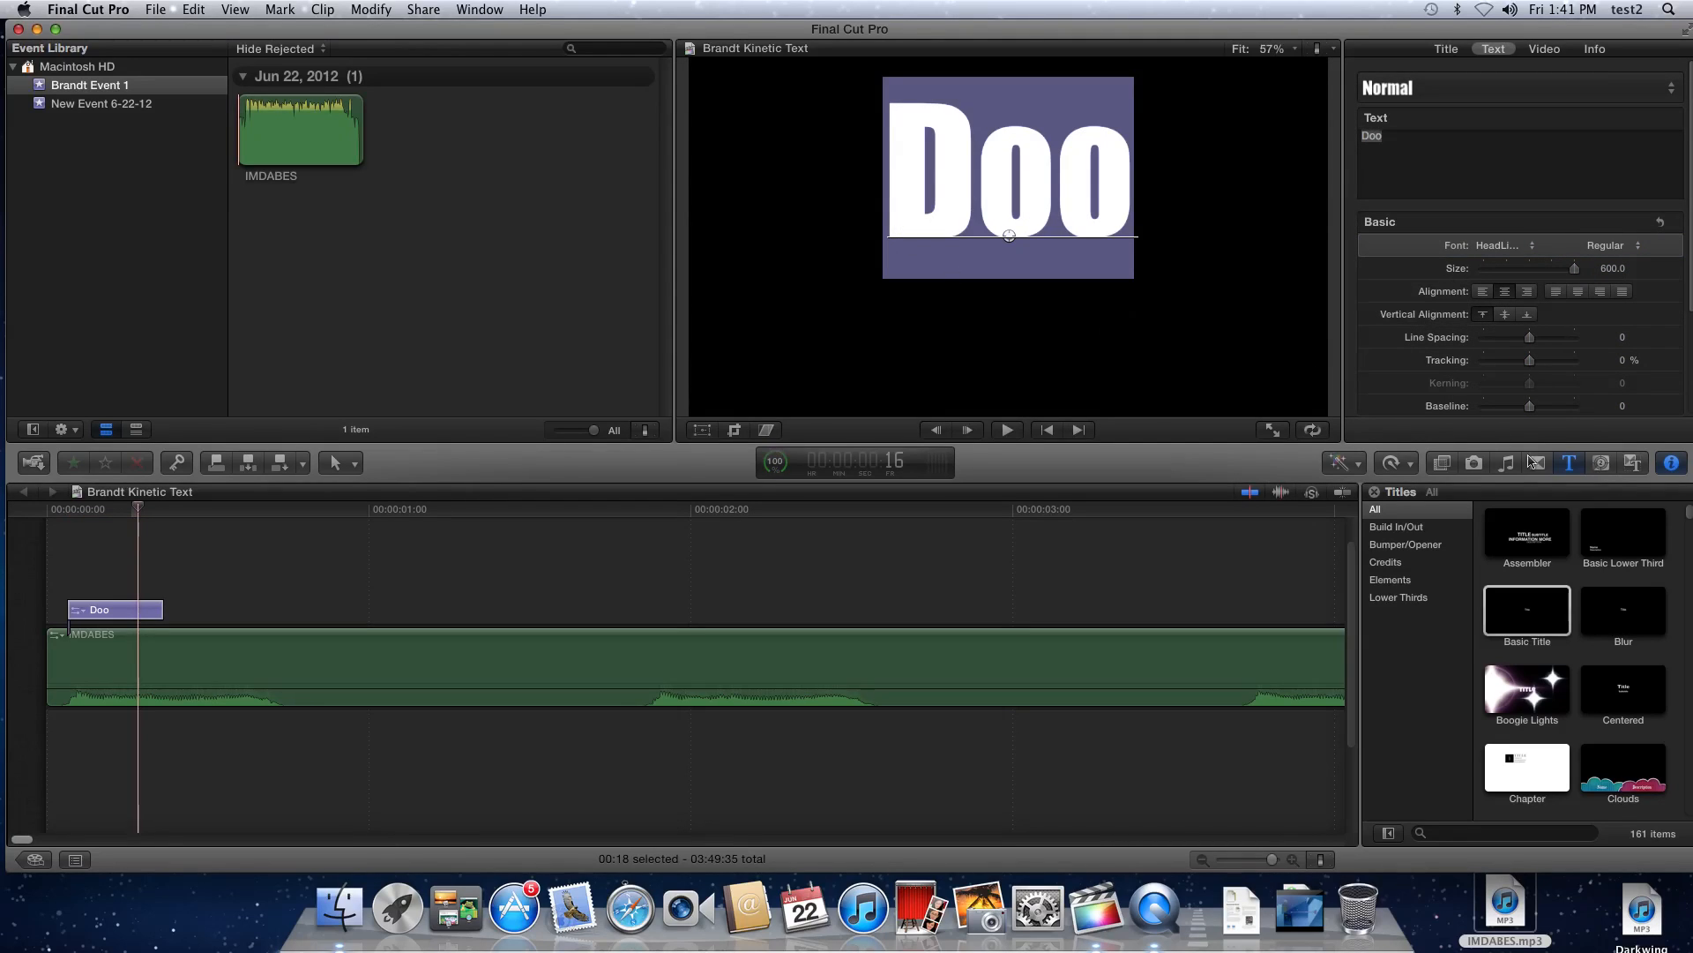
left_click(912, 304)
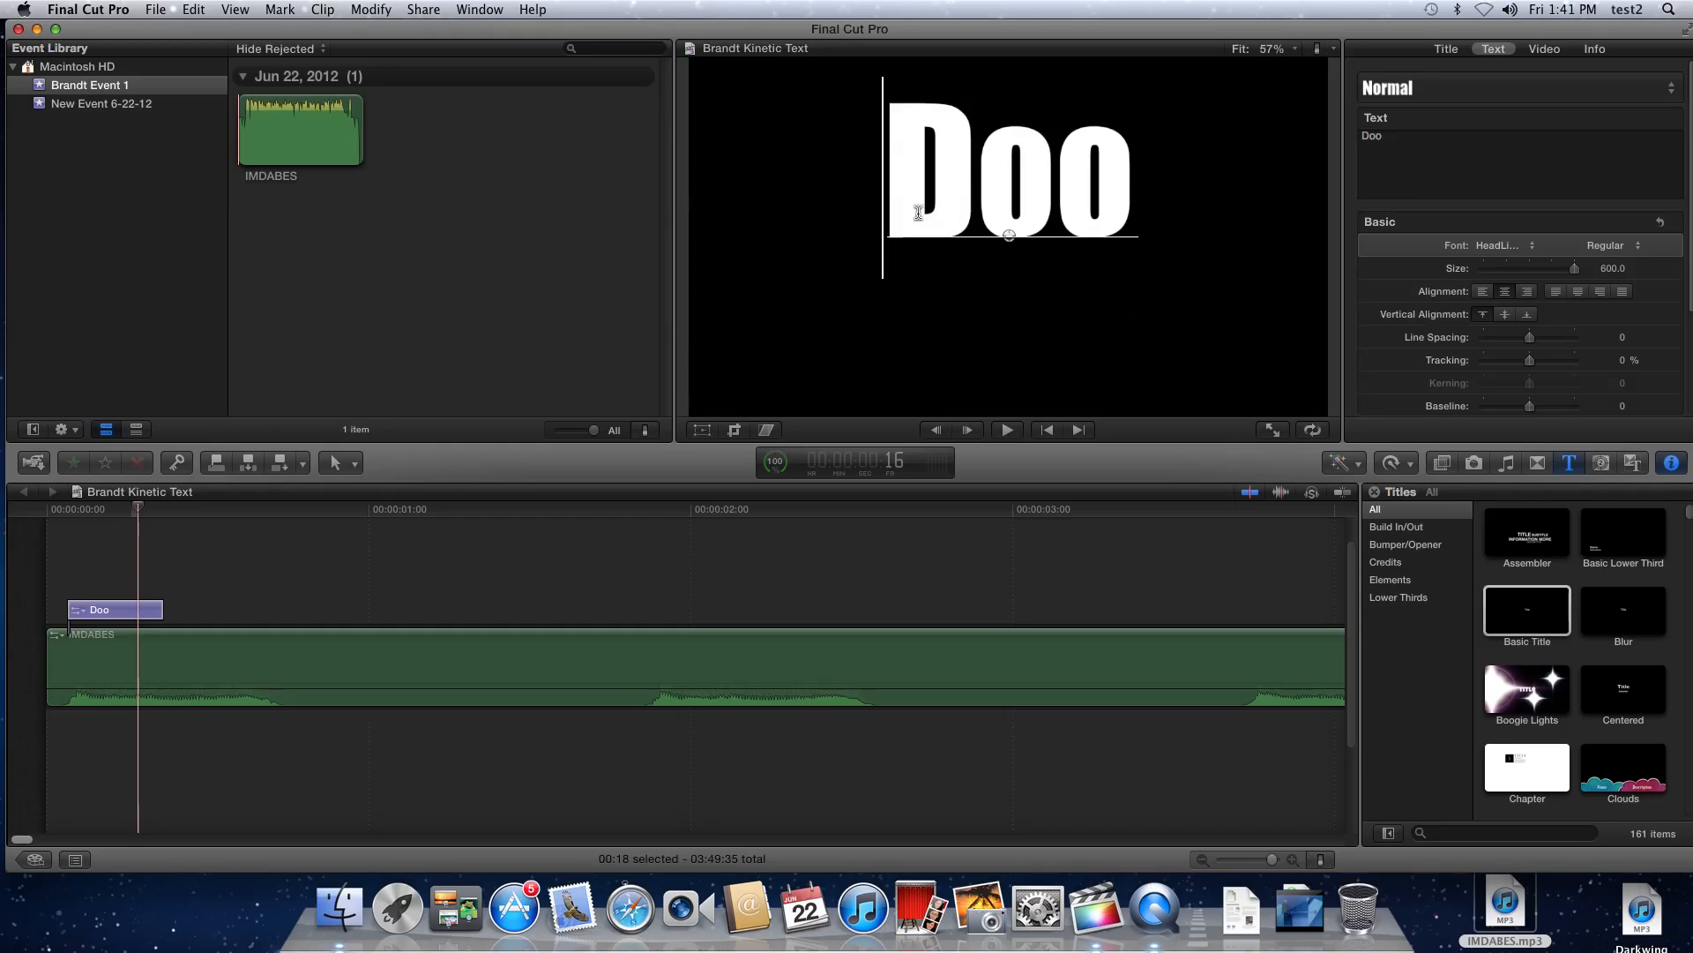
left_click_drag(918, 212, 1104, 213)
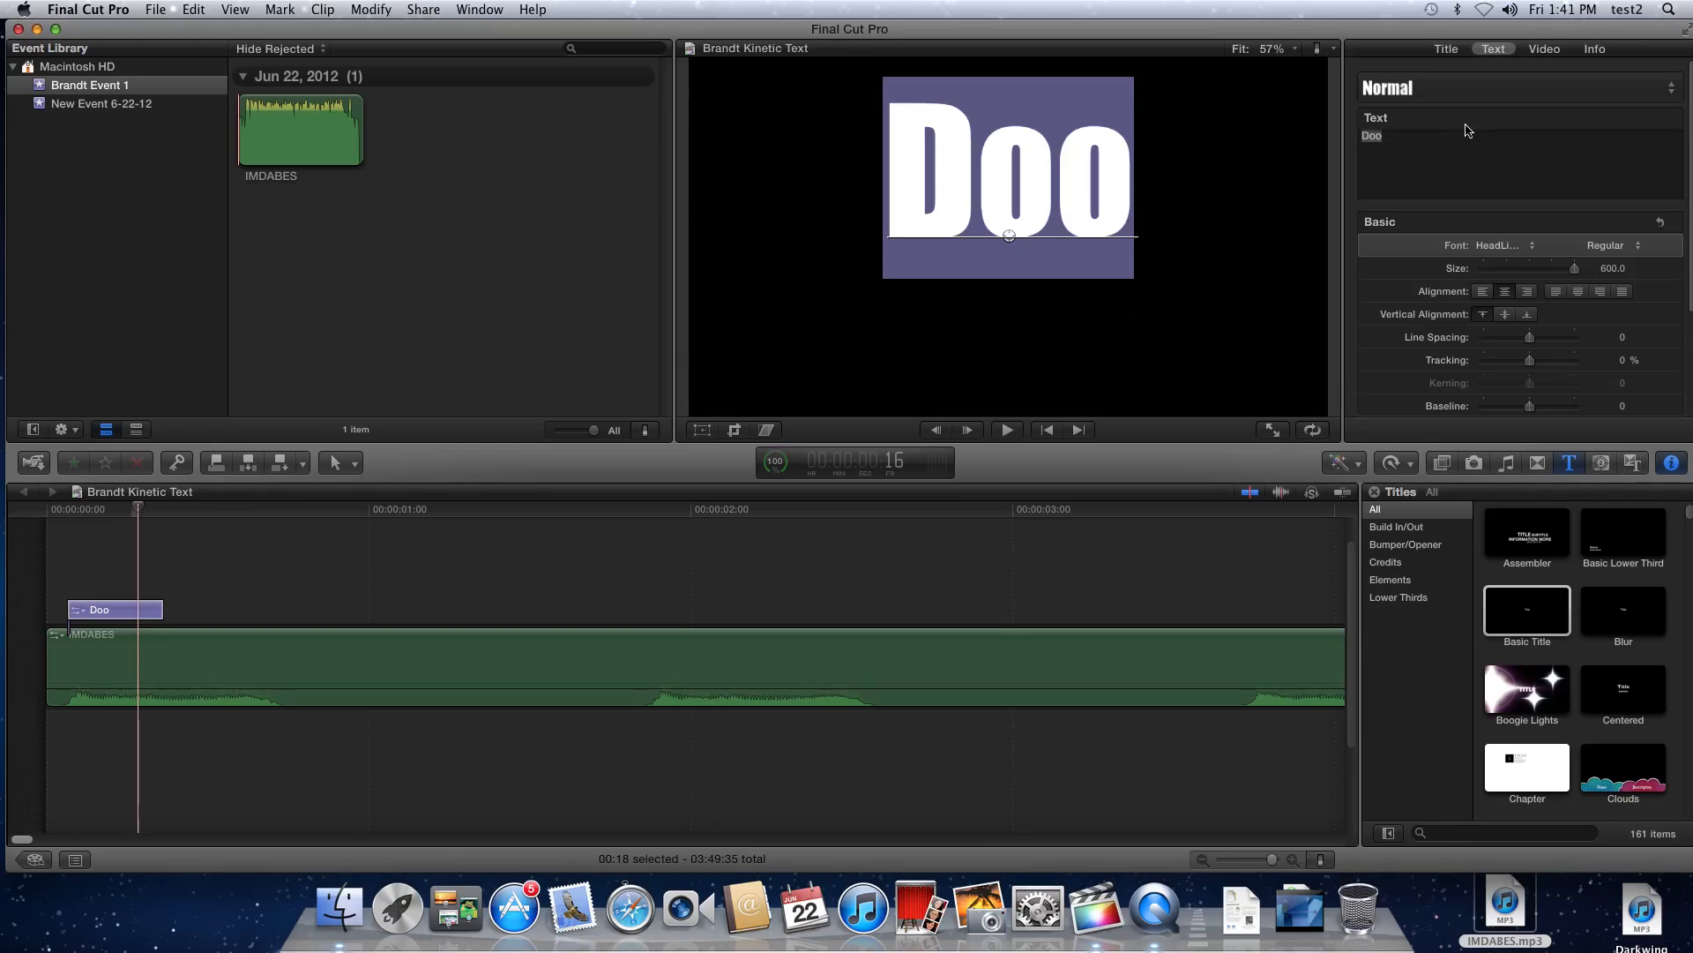
Reposition the "Doo" title near the centre of the frame, at about X -1.9 px, Y -19.1 px, and play the opening
left_click(1586, 53)
left_click(1554, 50)
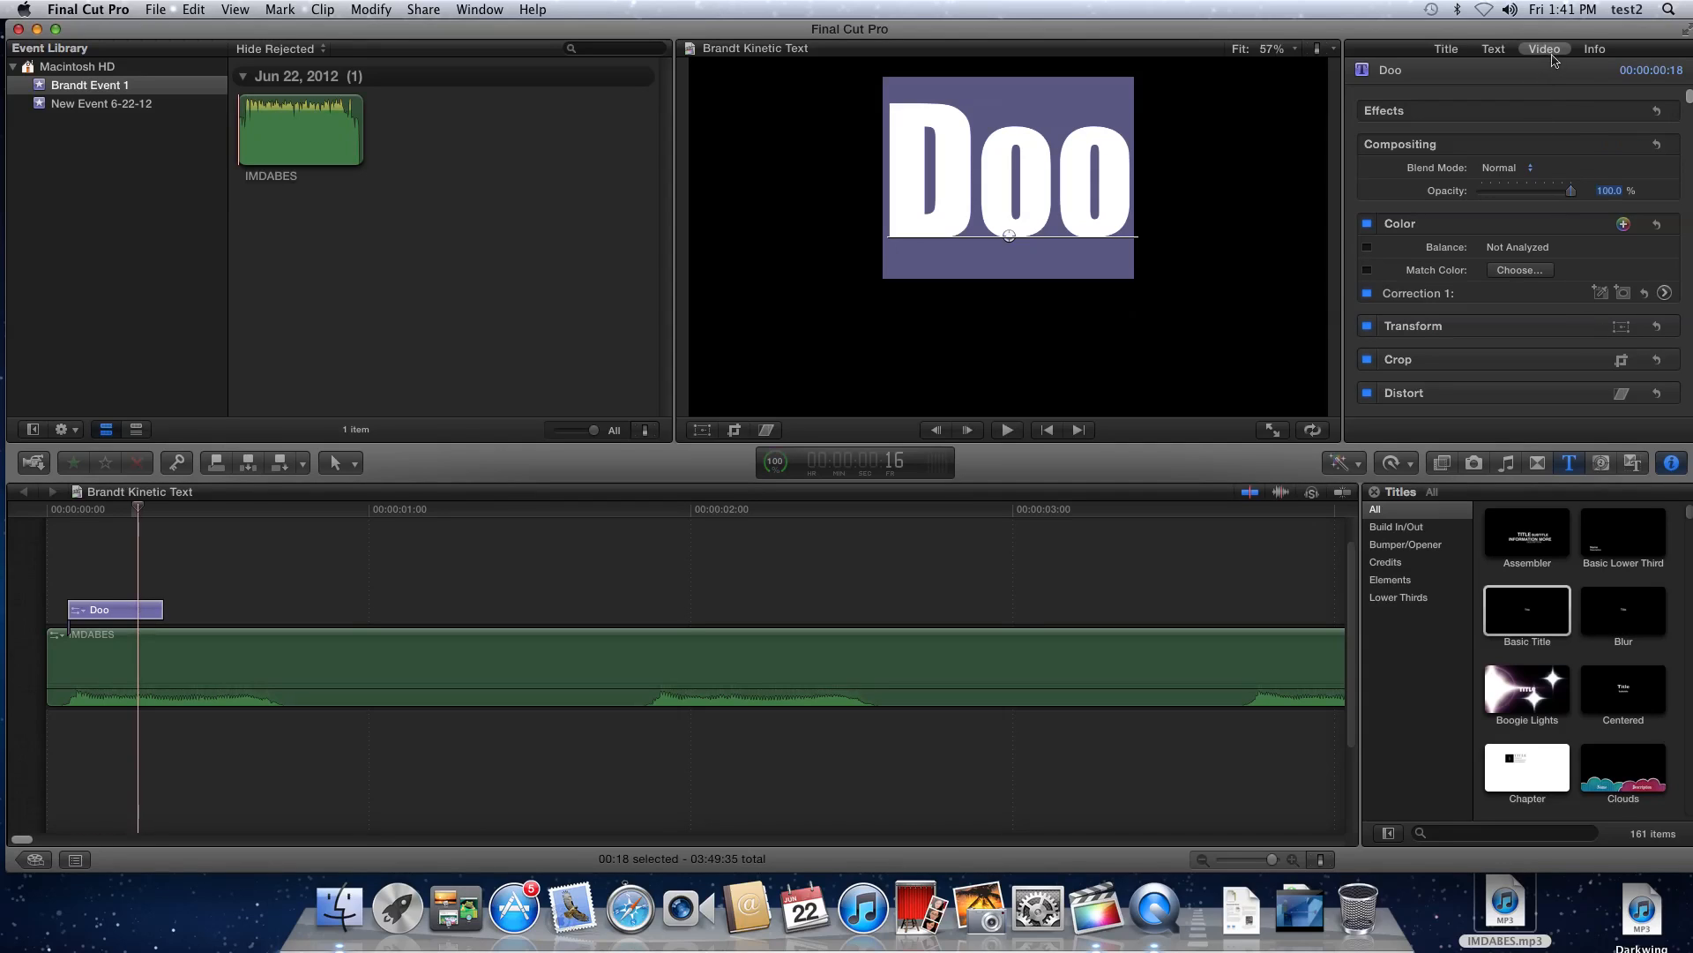
left_click(1591, 327)
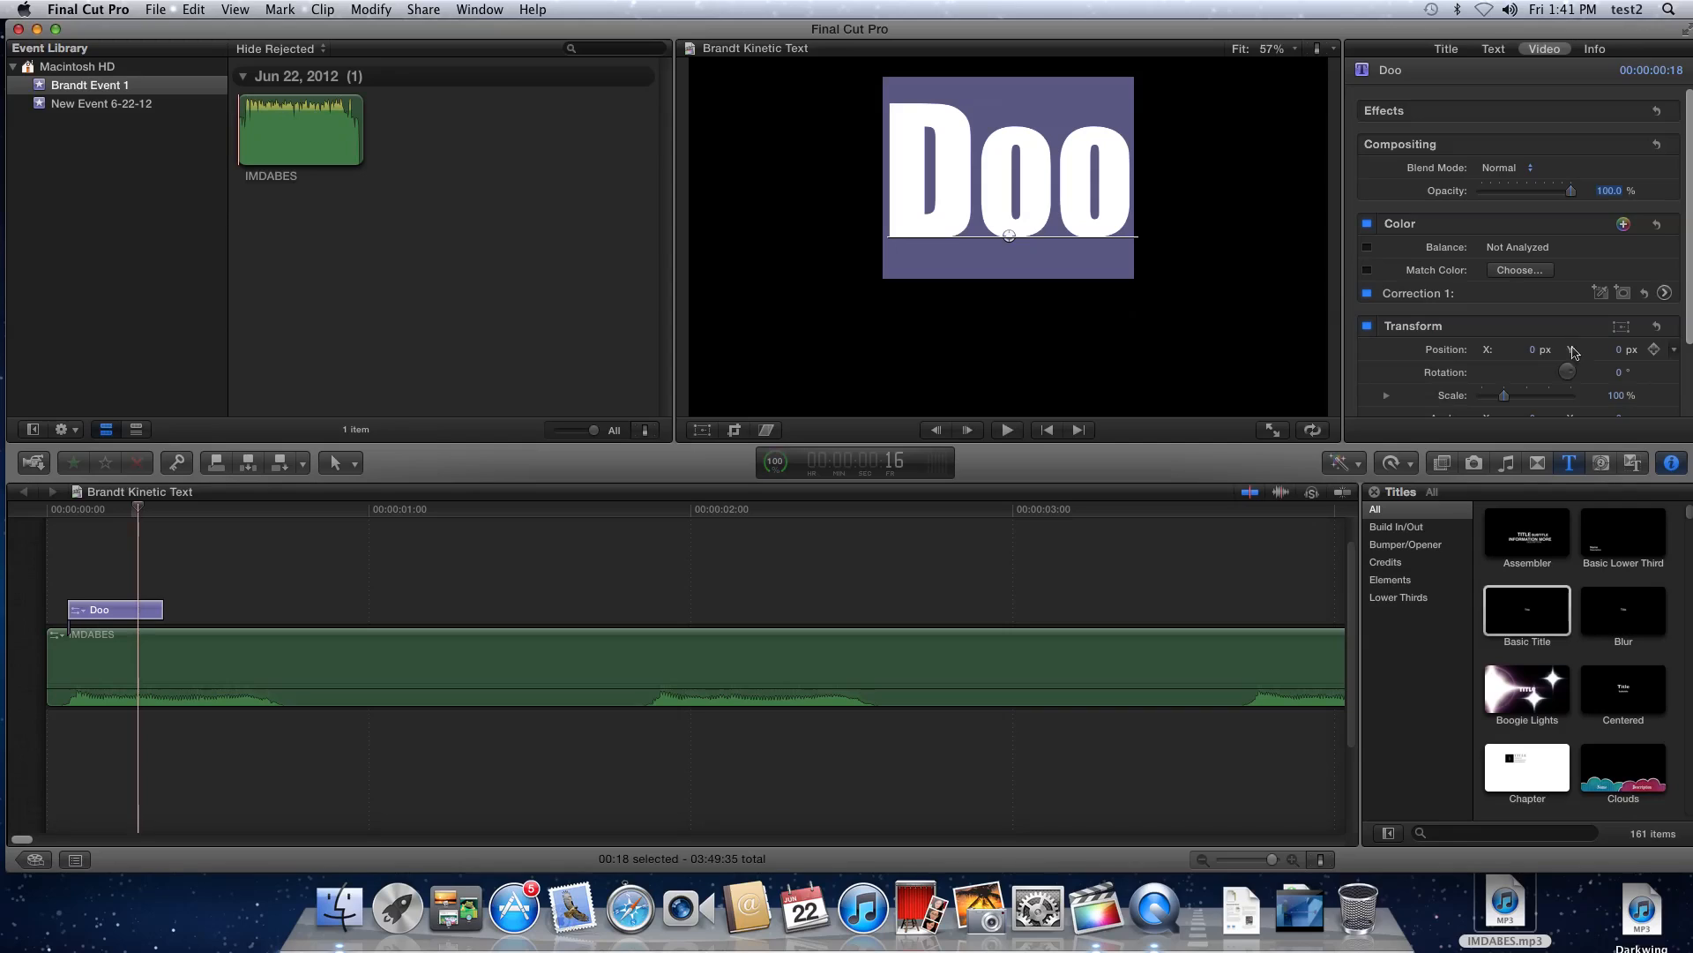
left_click_drag(1532, 353, 1619, 353)
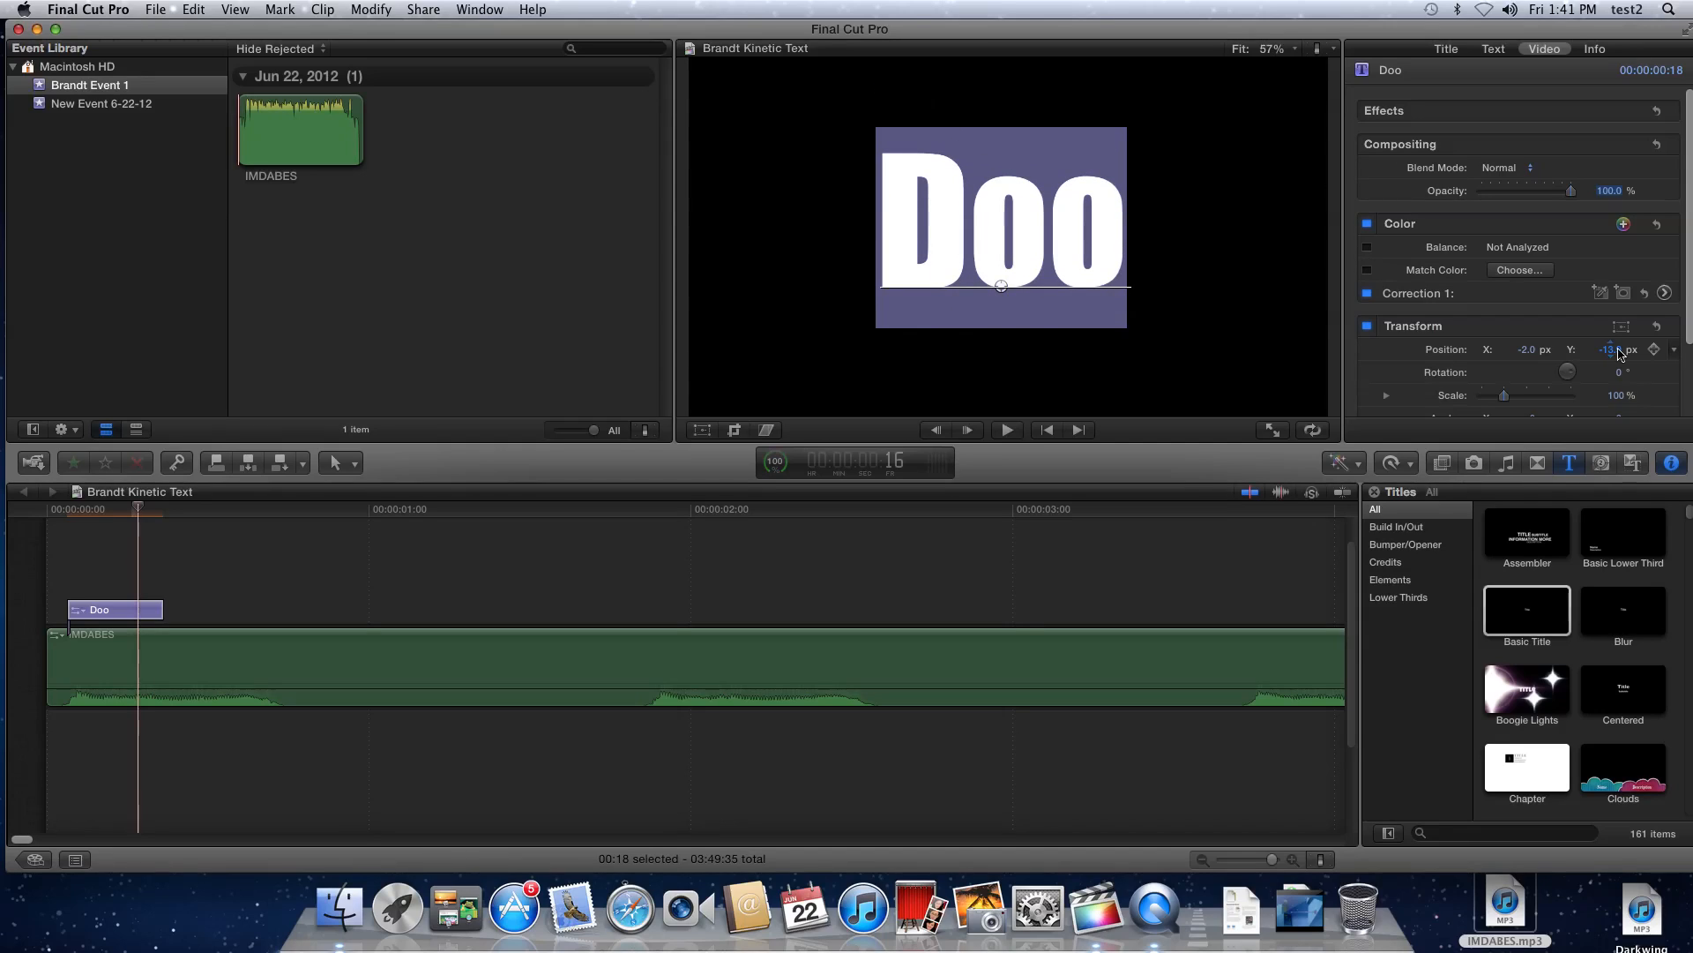
left_click(702, 431)
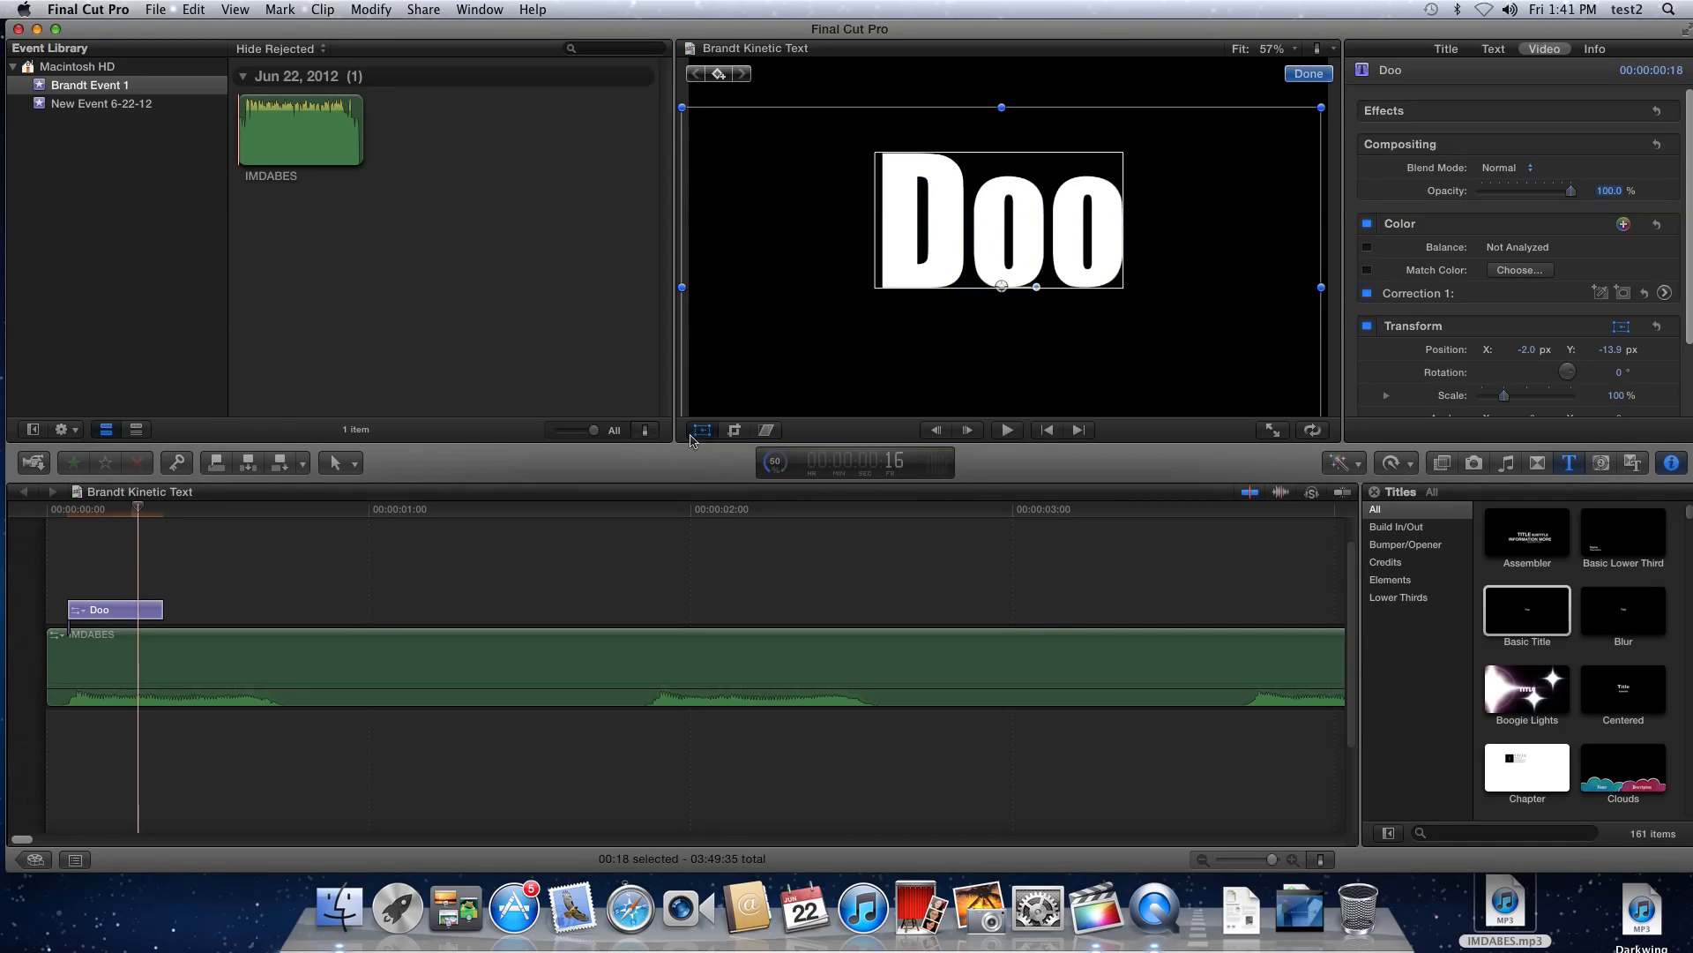
mouse_move(917, 273)
left_mouse_down()
mouse_move(1006, 303)
mouse_move(938, 257)
mouse_move(943, 283)
mouse_move(919, 297)
left_mouse_up()
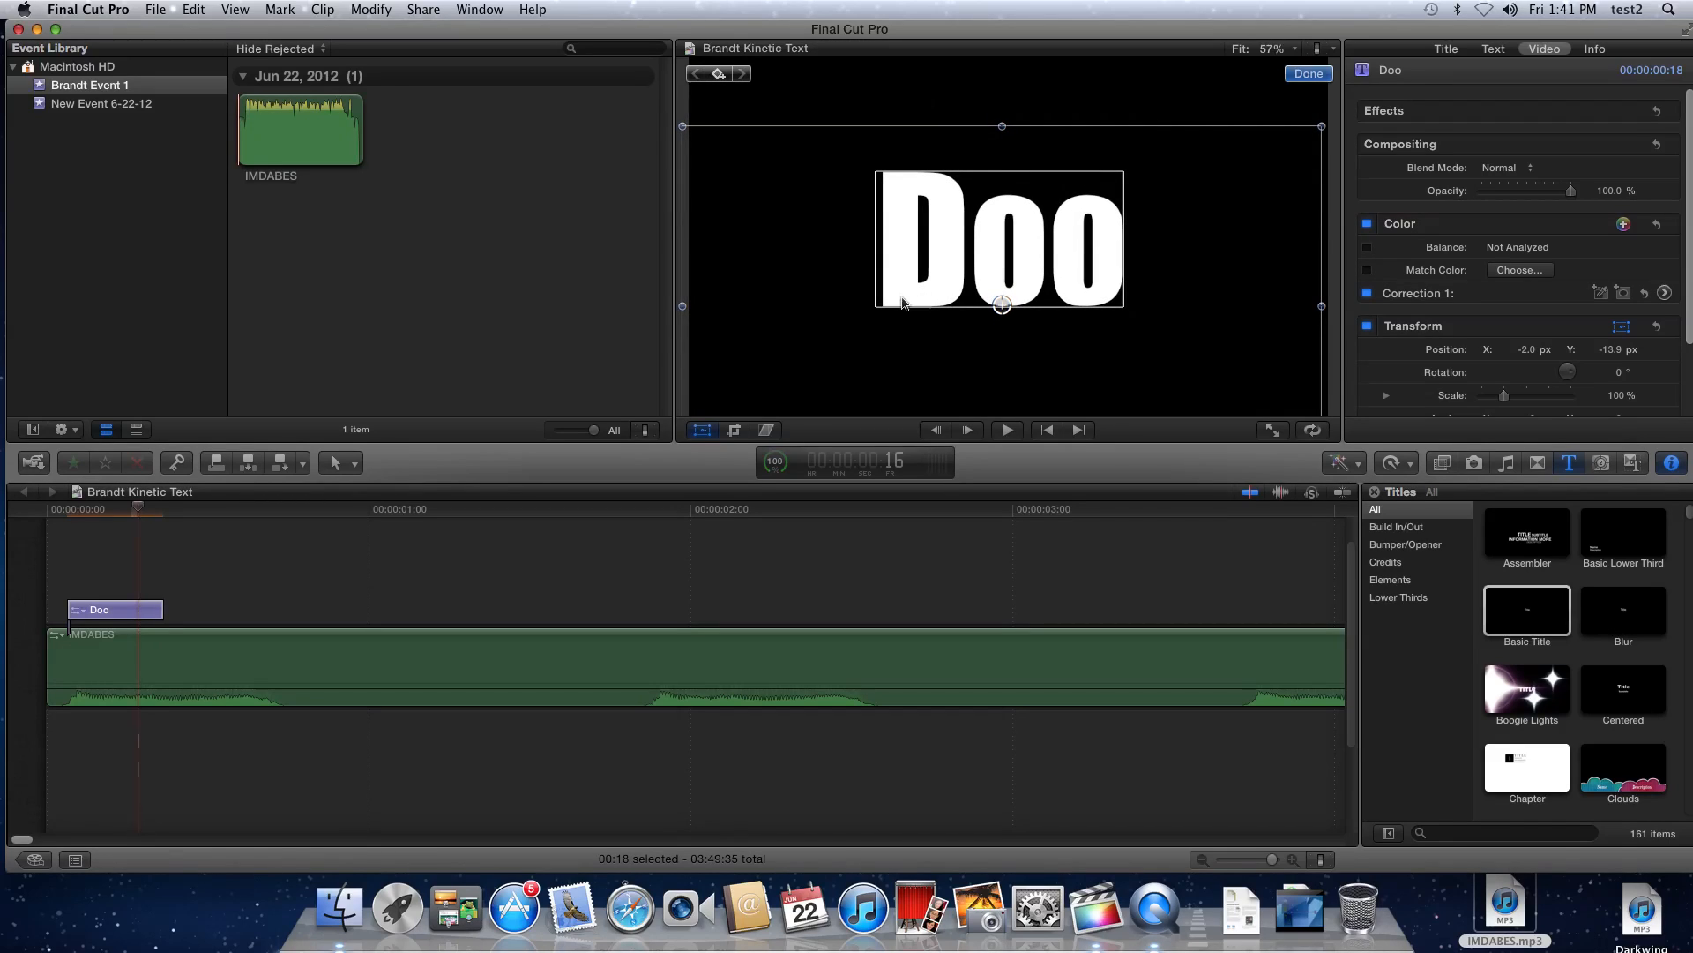
left_click(707, 437)
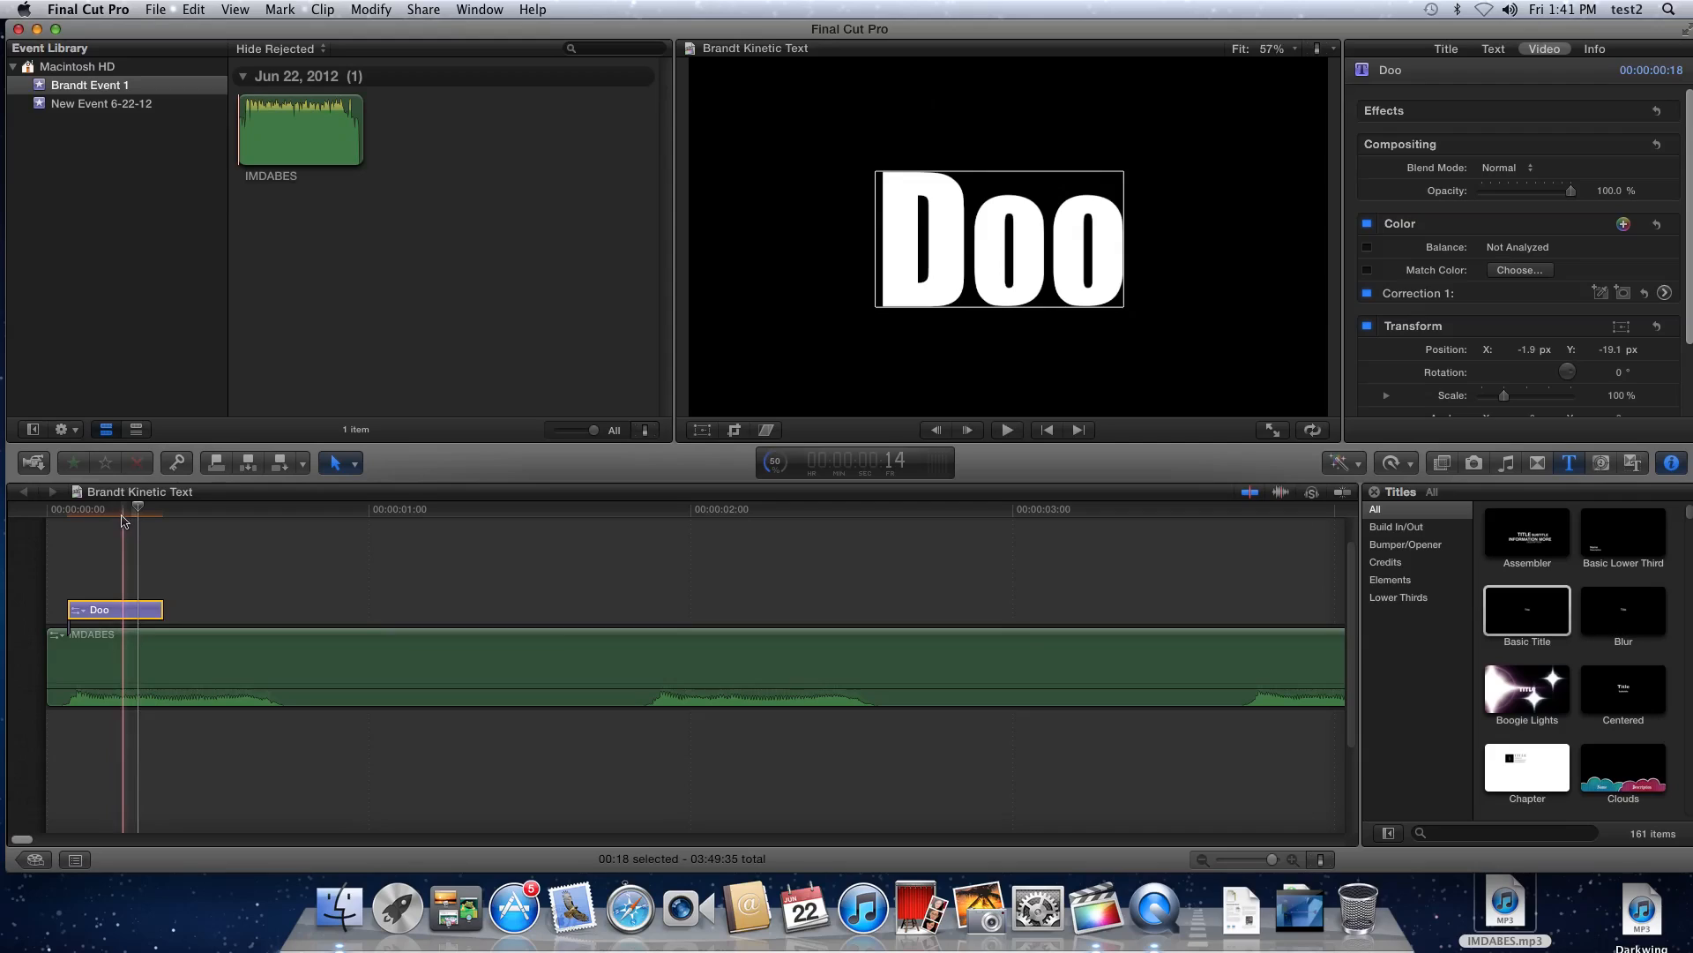
left_click(47, 532)
key("space")
key("space")
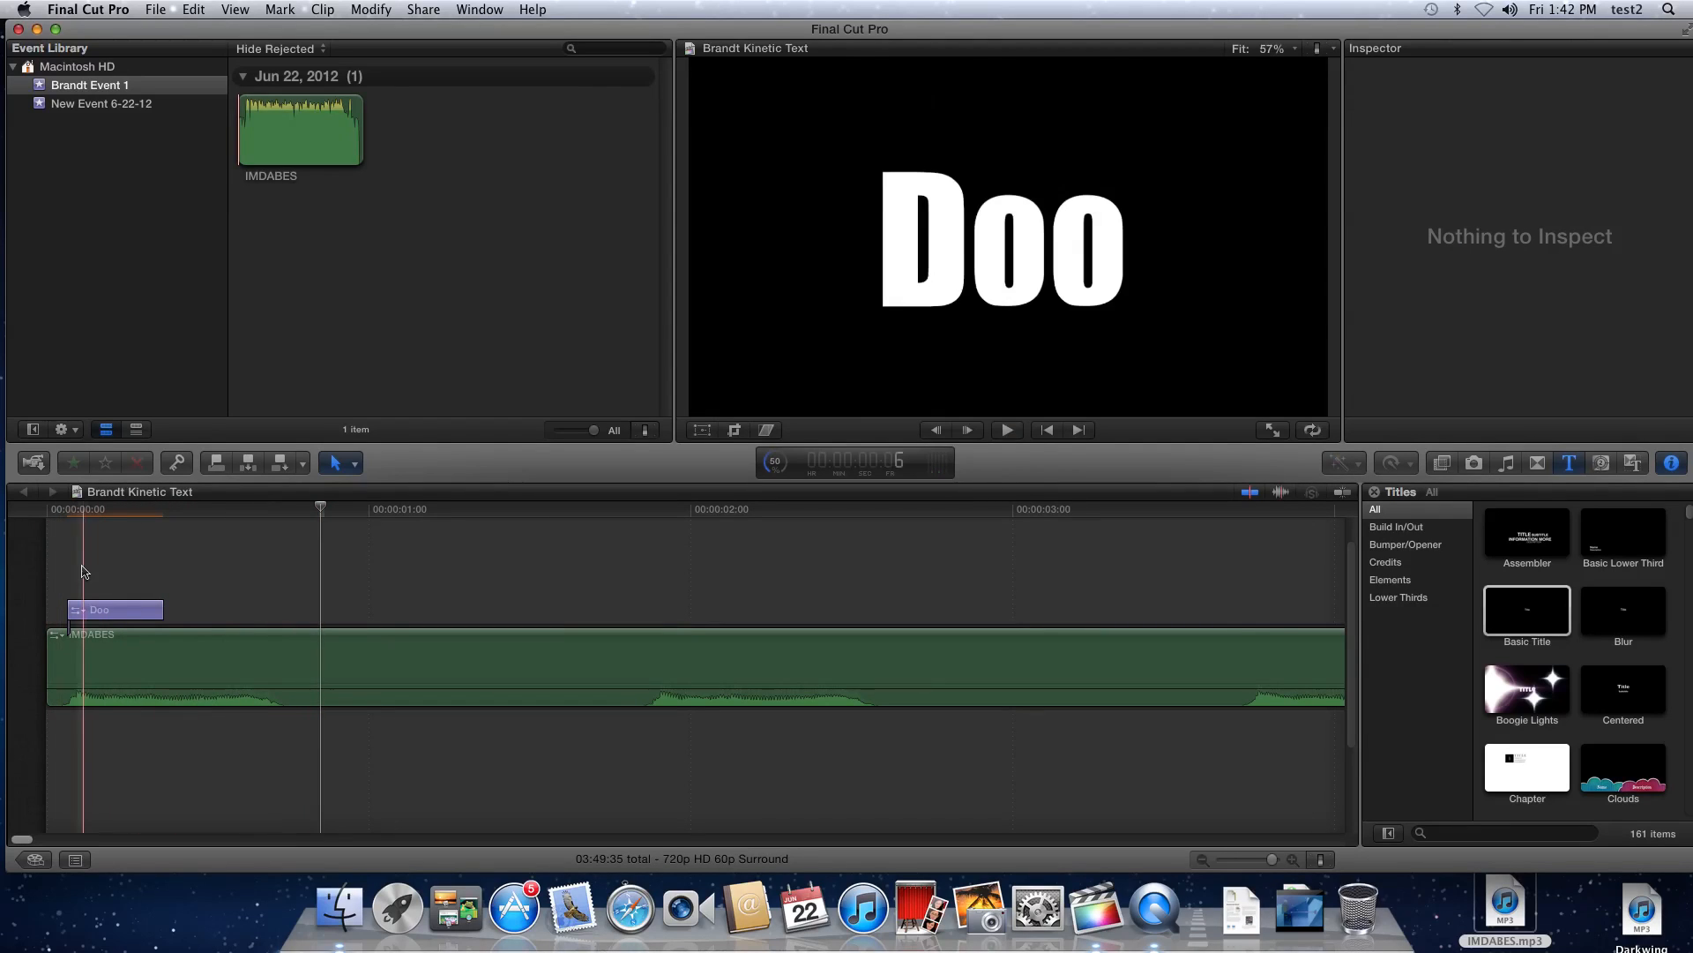
Duplicate the "Doo" title to start at about frame 12 and position the copy at about X -50.1 px, Y -49.2 px
left_click(106, 609)
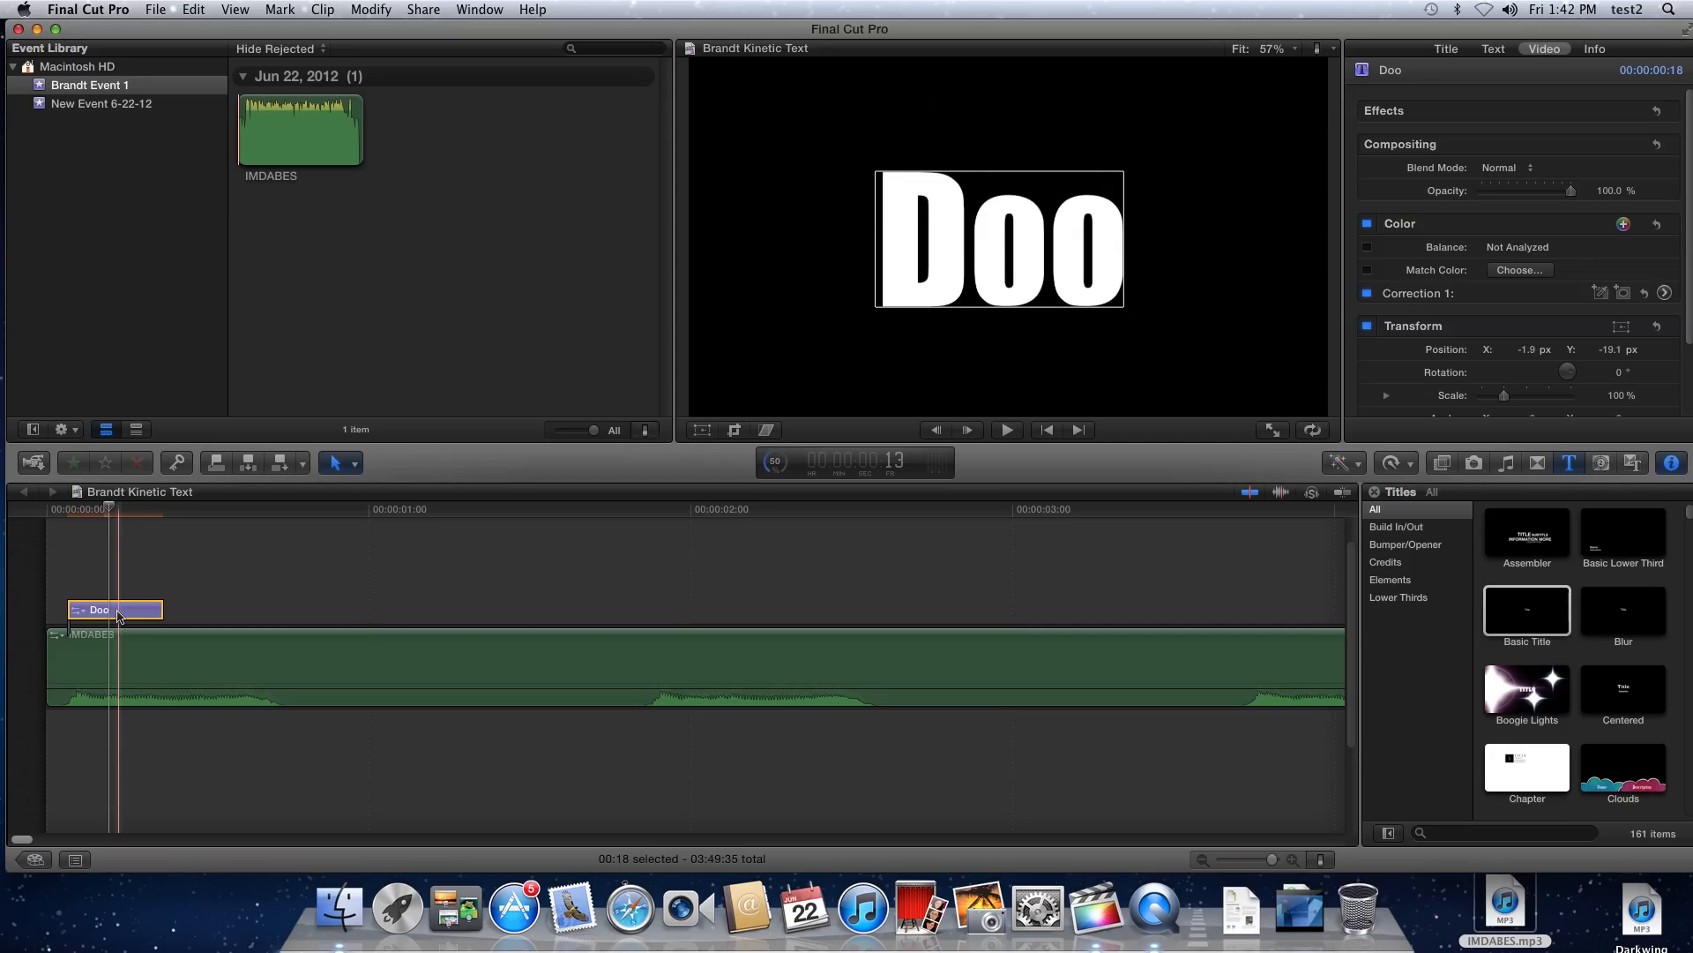
left_click_drag(118, 615, 167, 587)
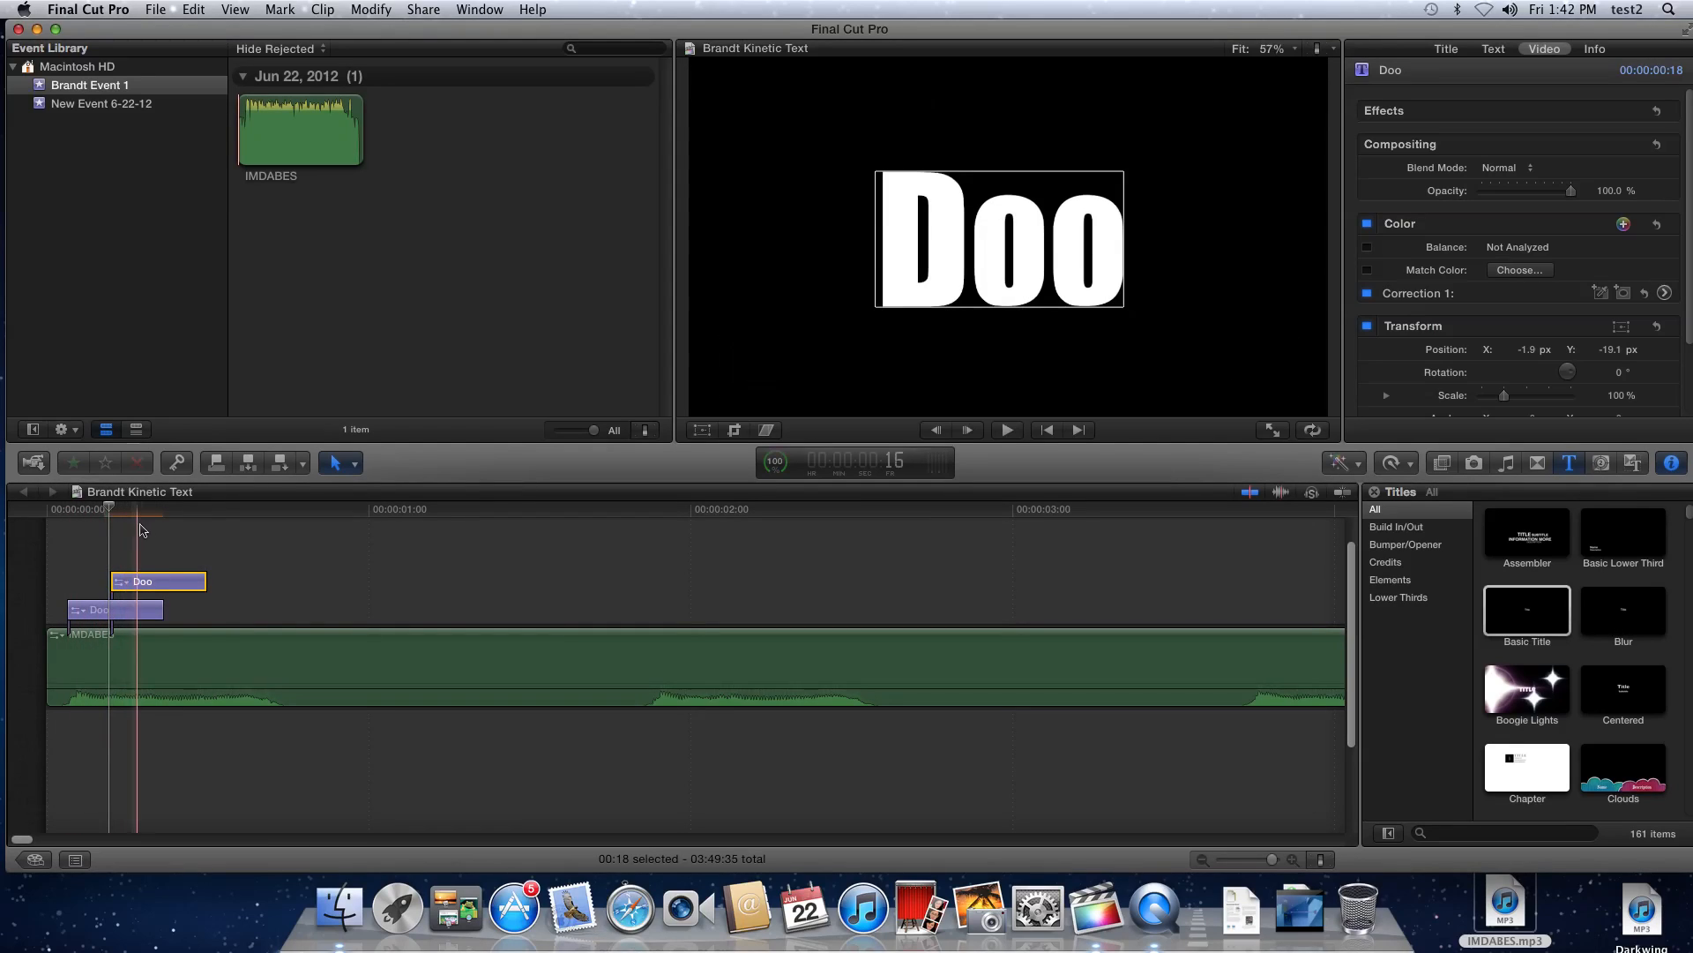
left_click(162, 582)
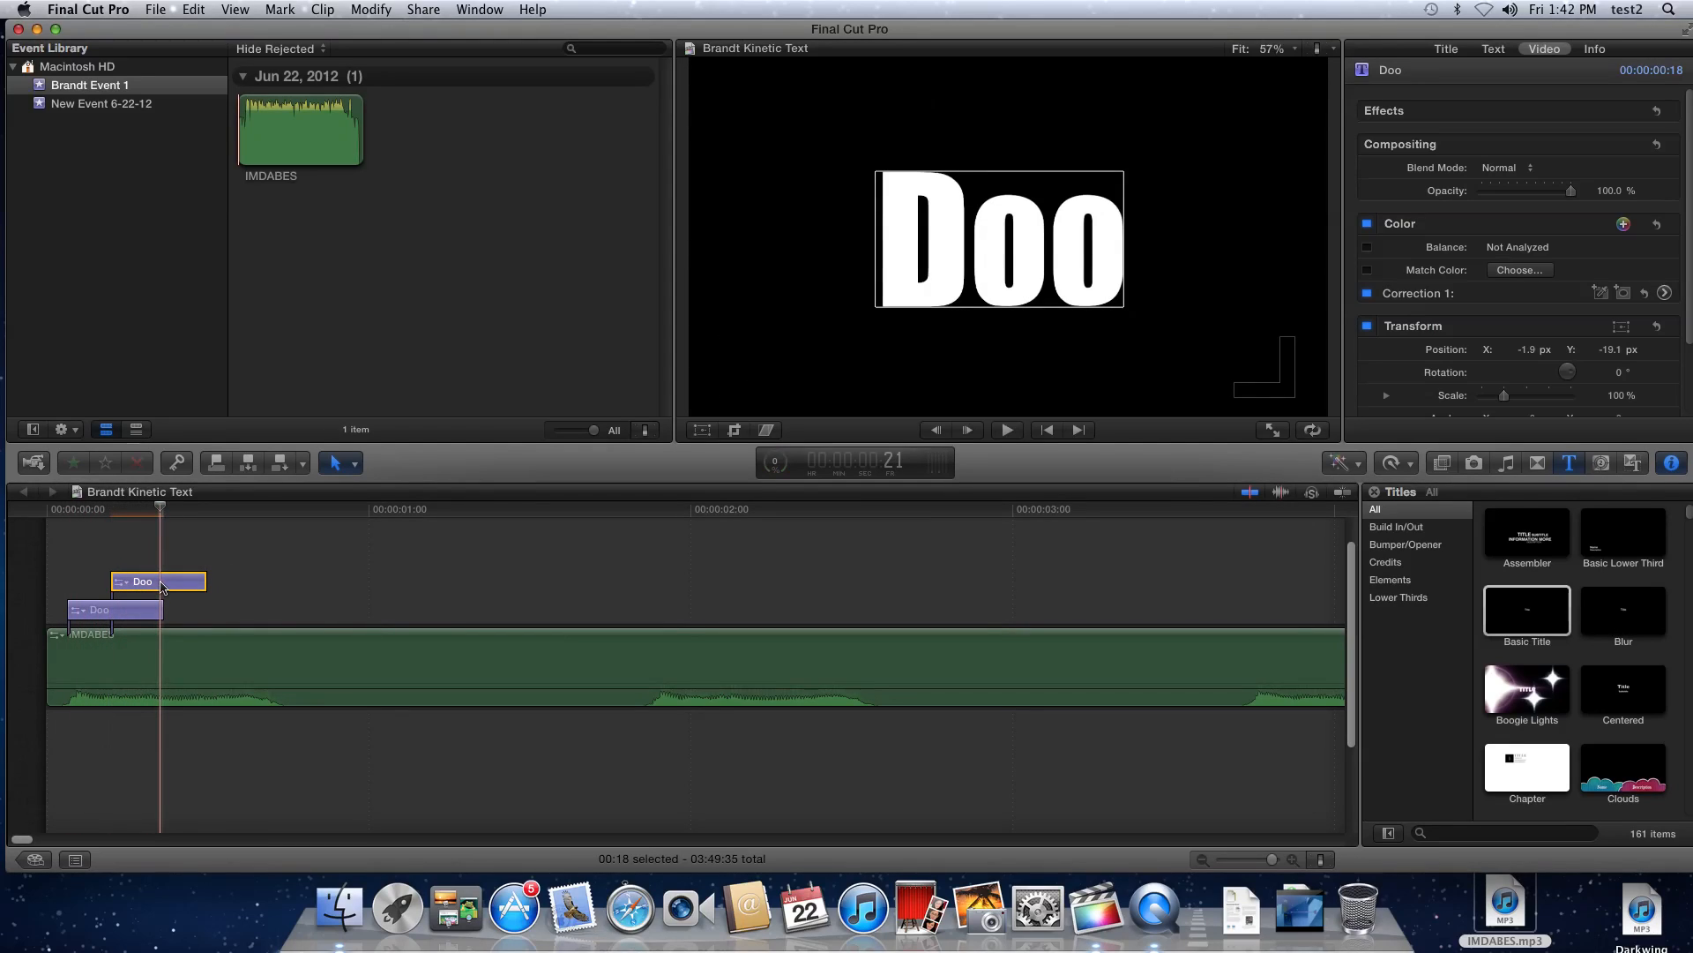
left_click(702, 430)
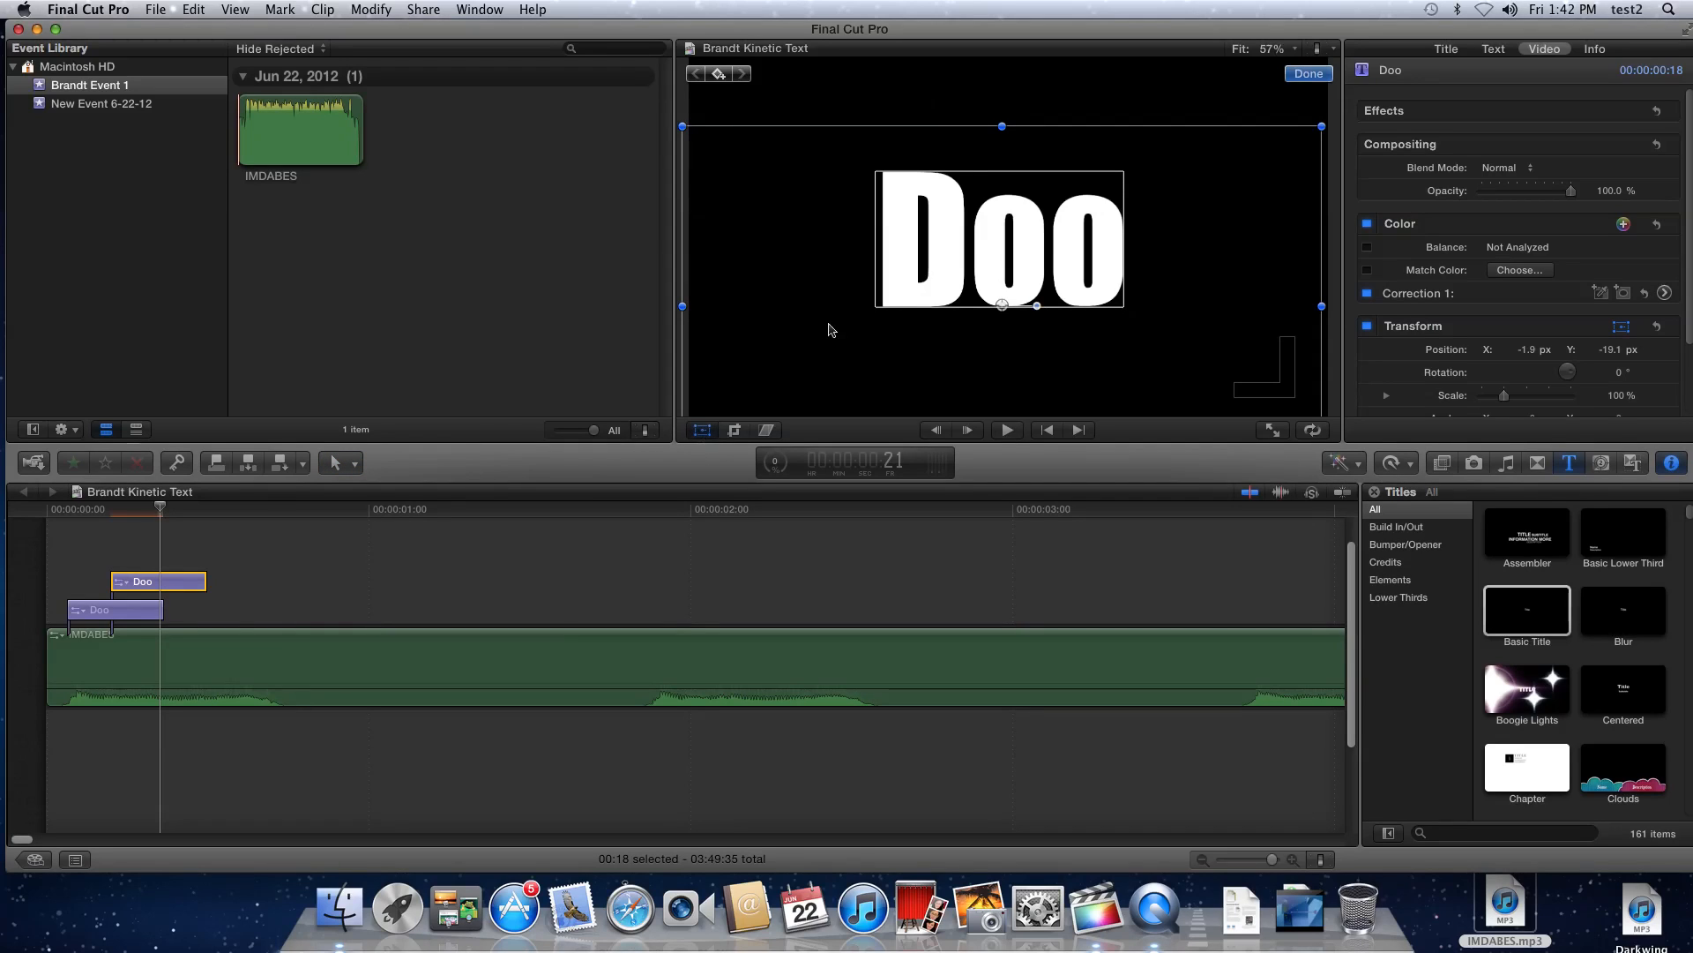
left_click_drag(910, 265, 732, 363)
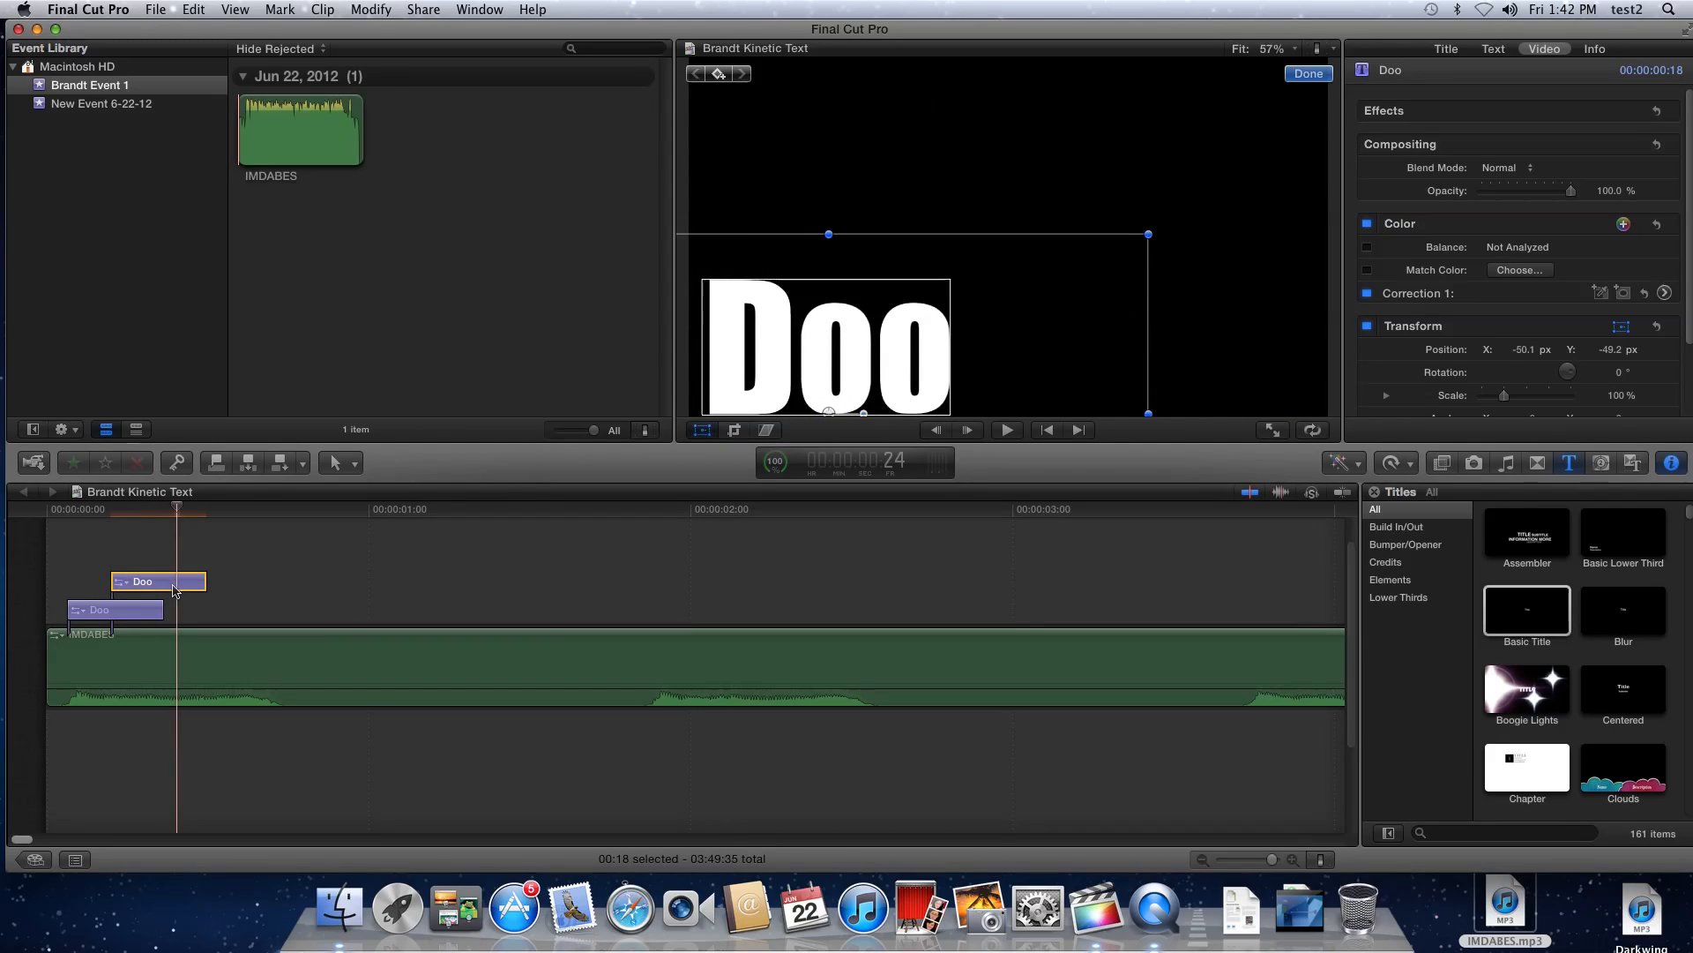
Position the first "Doo" at about X -51.6 px, Y -4.0 px and the second at about X -11.7 px, Y -46.5 px
left_click(128, 611)
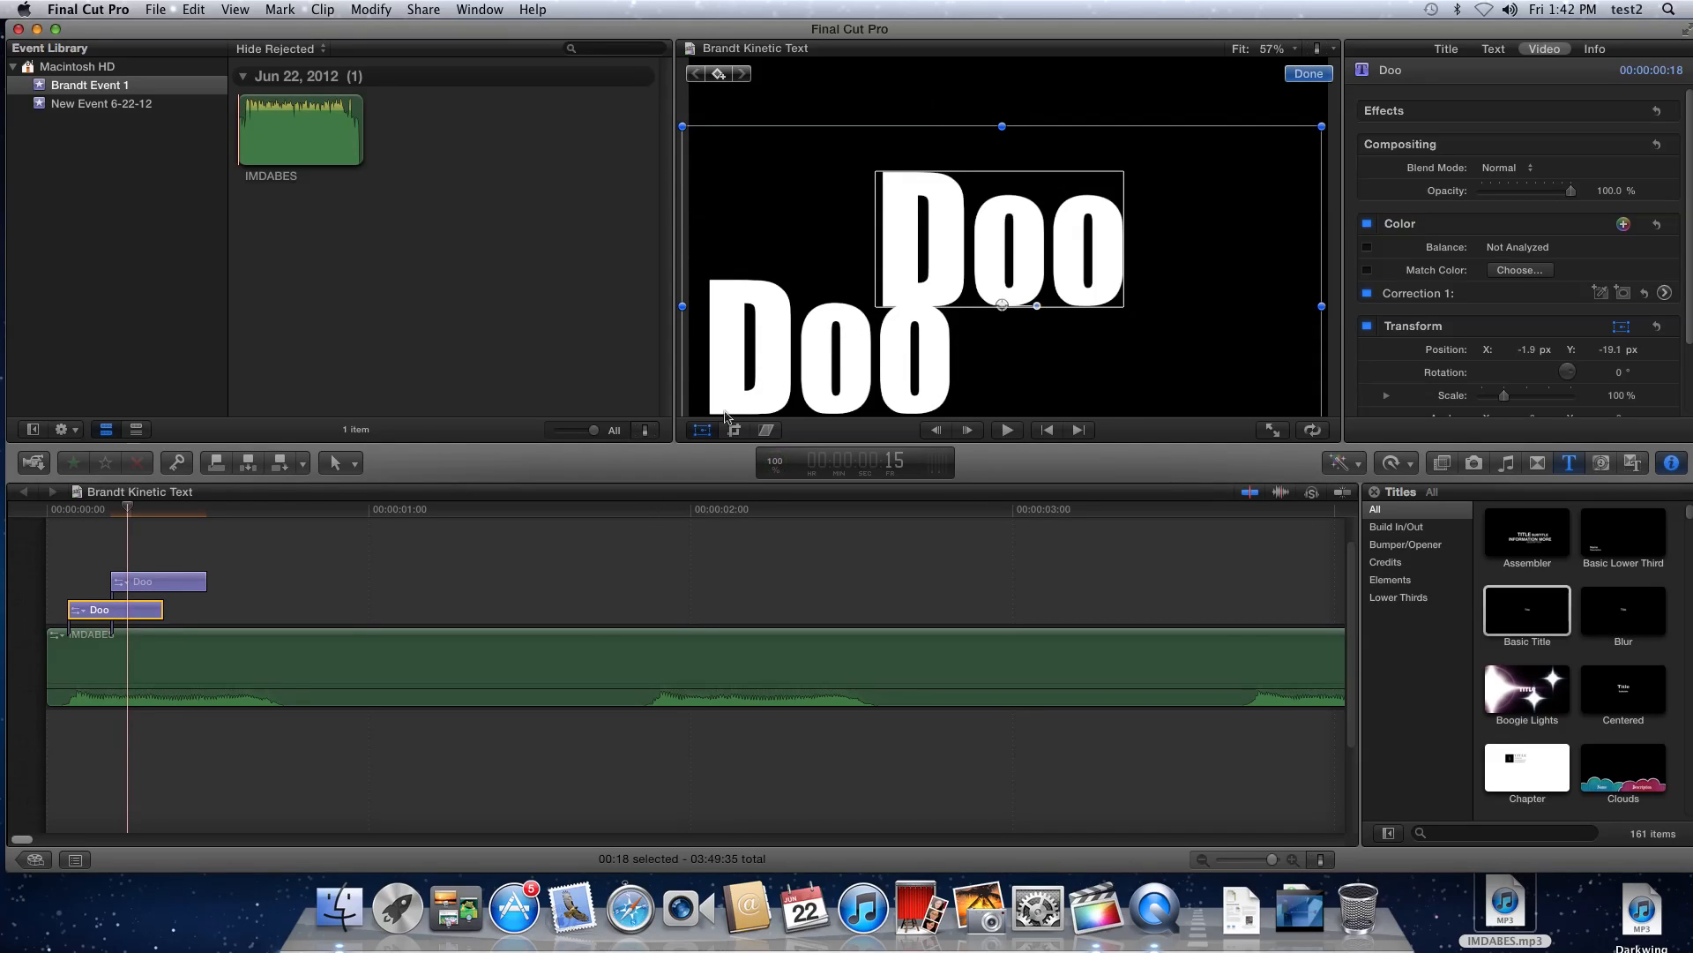
left_click_drag(937, 271, 759, 212)
left_click(195, 581)
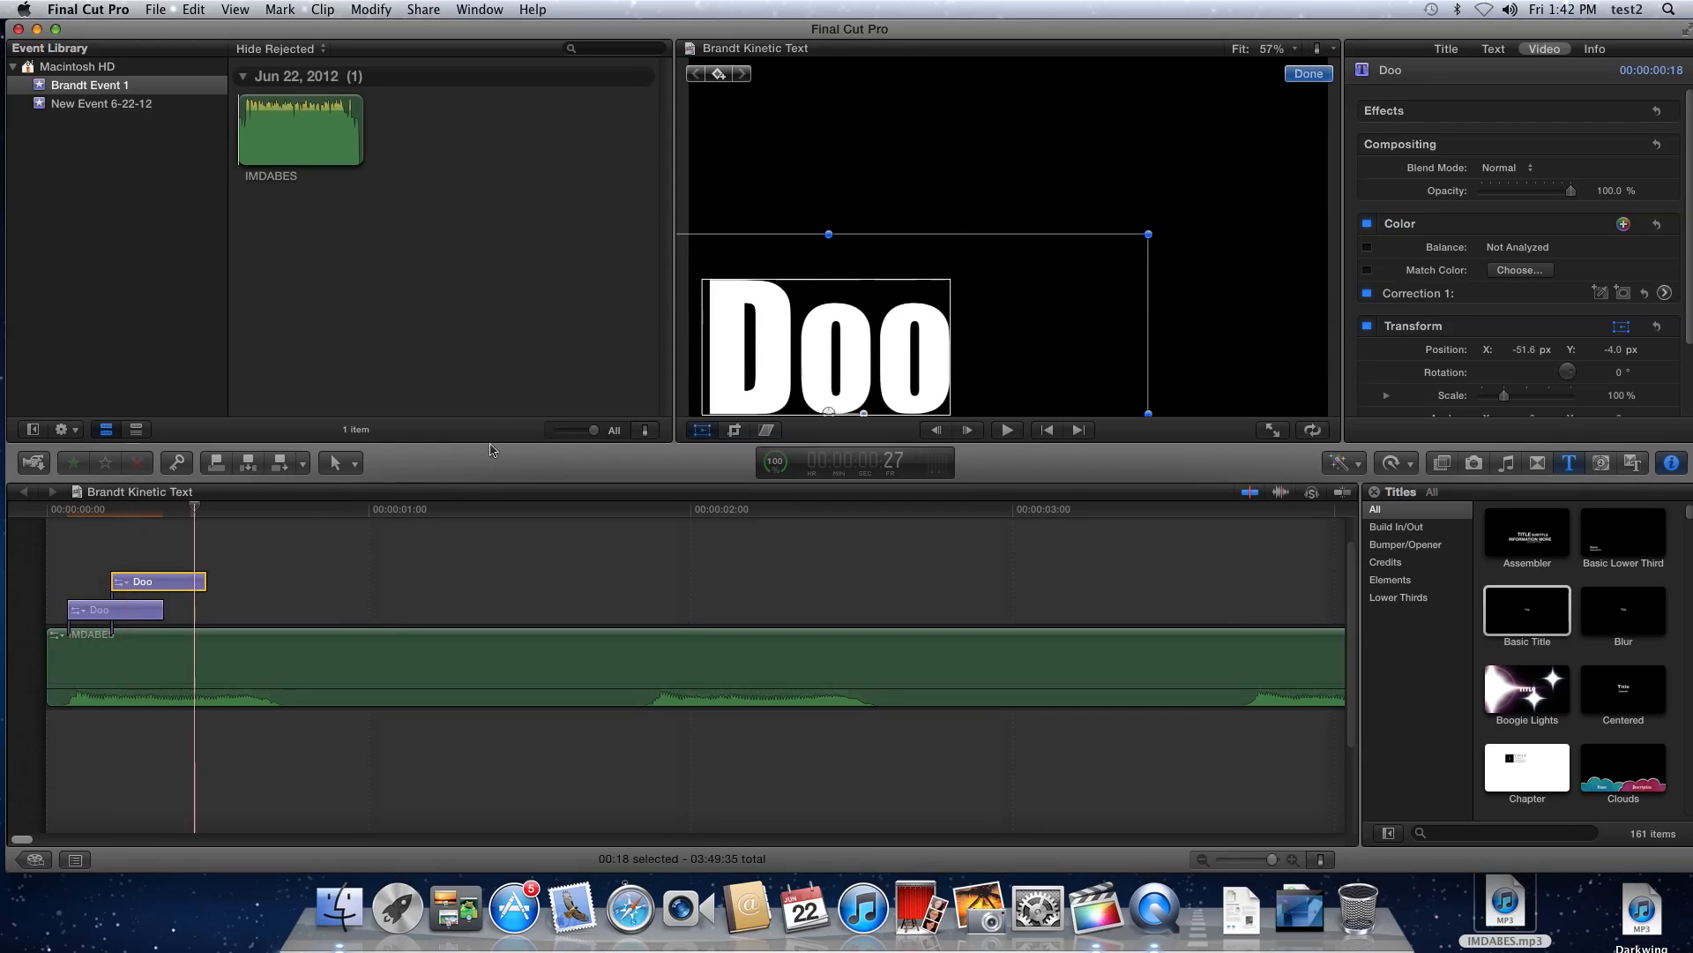
left_click_drag(721, 375, 861, 361)
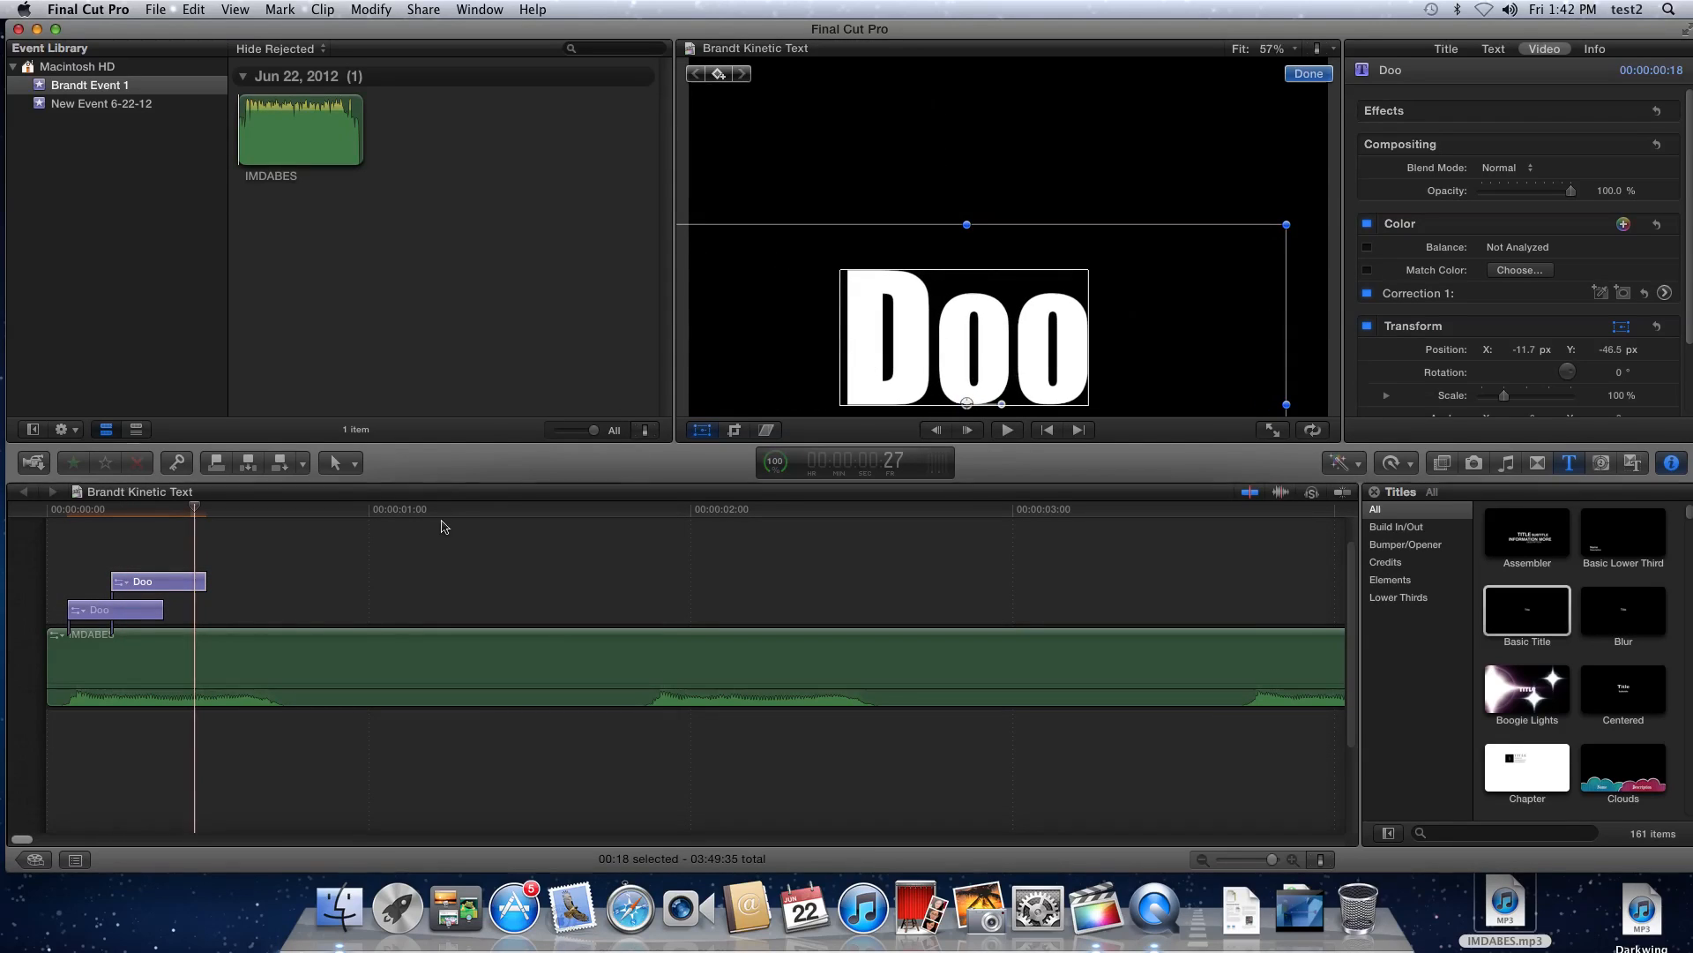
Play the opening repeatedly to check the second "Doo" title's timing against the audio
left_click(39, 515)
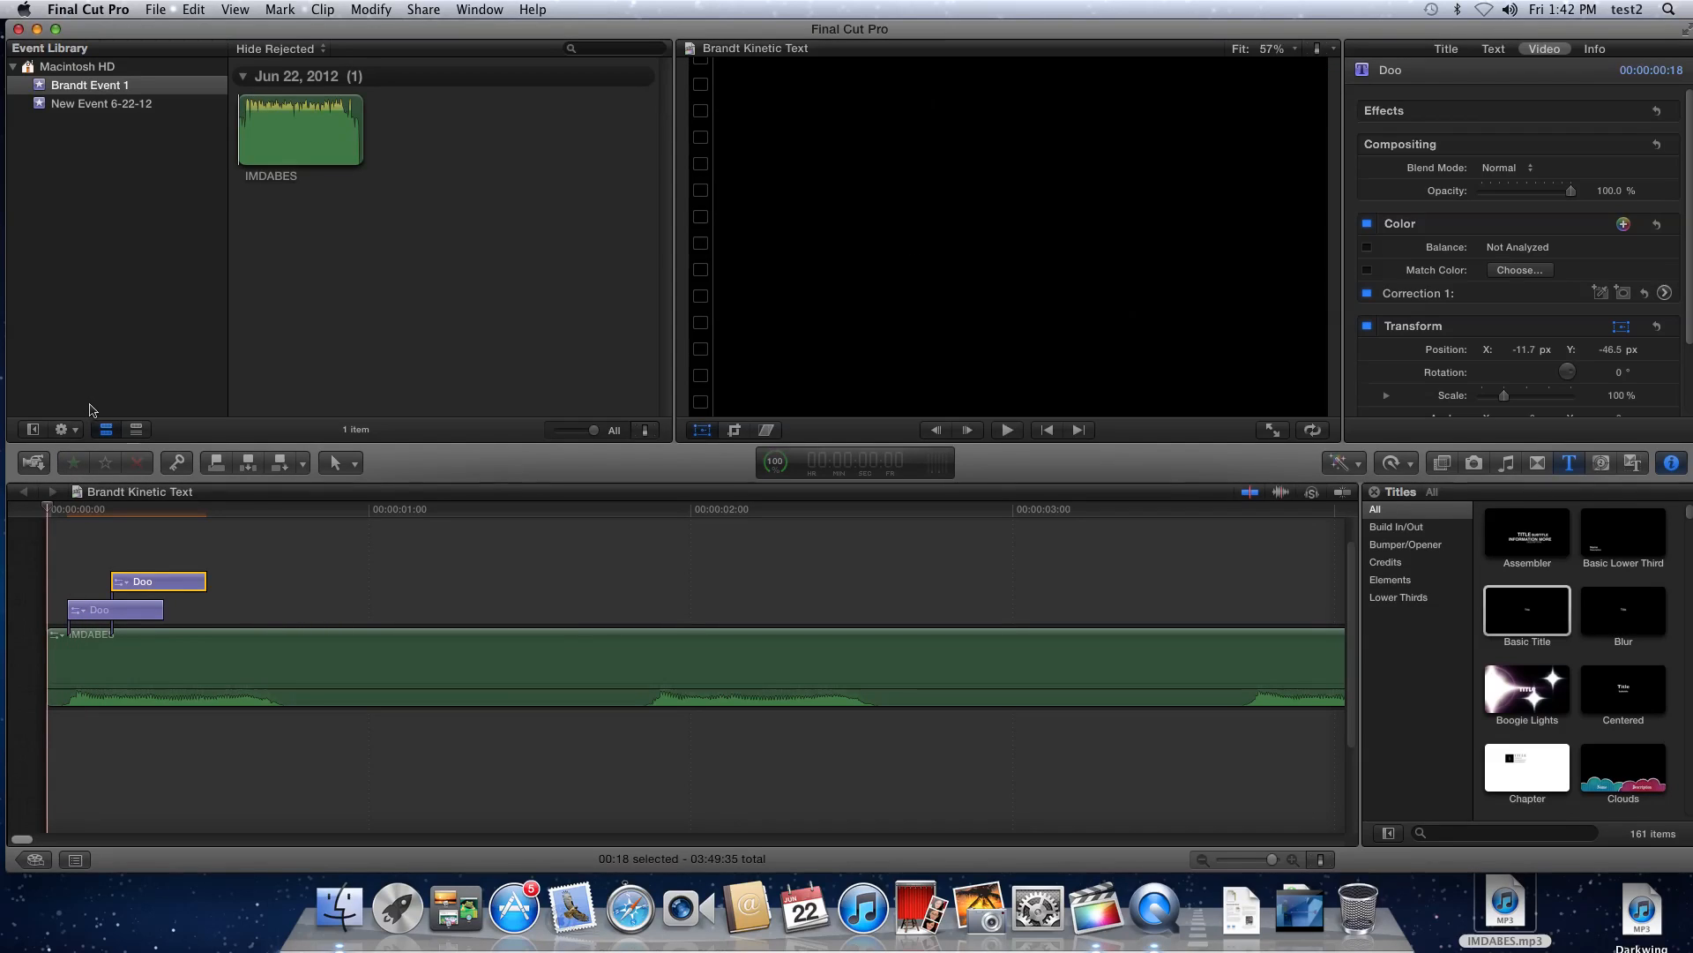
key("space")
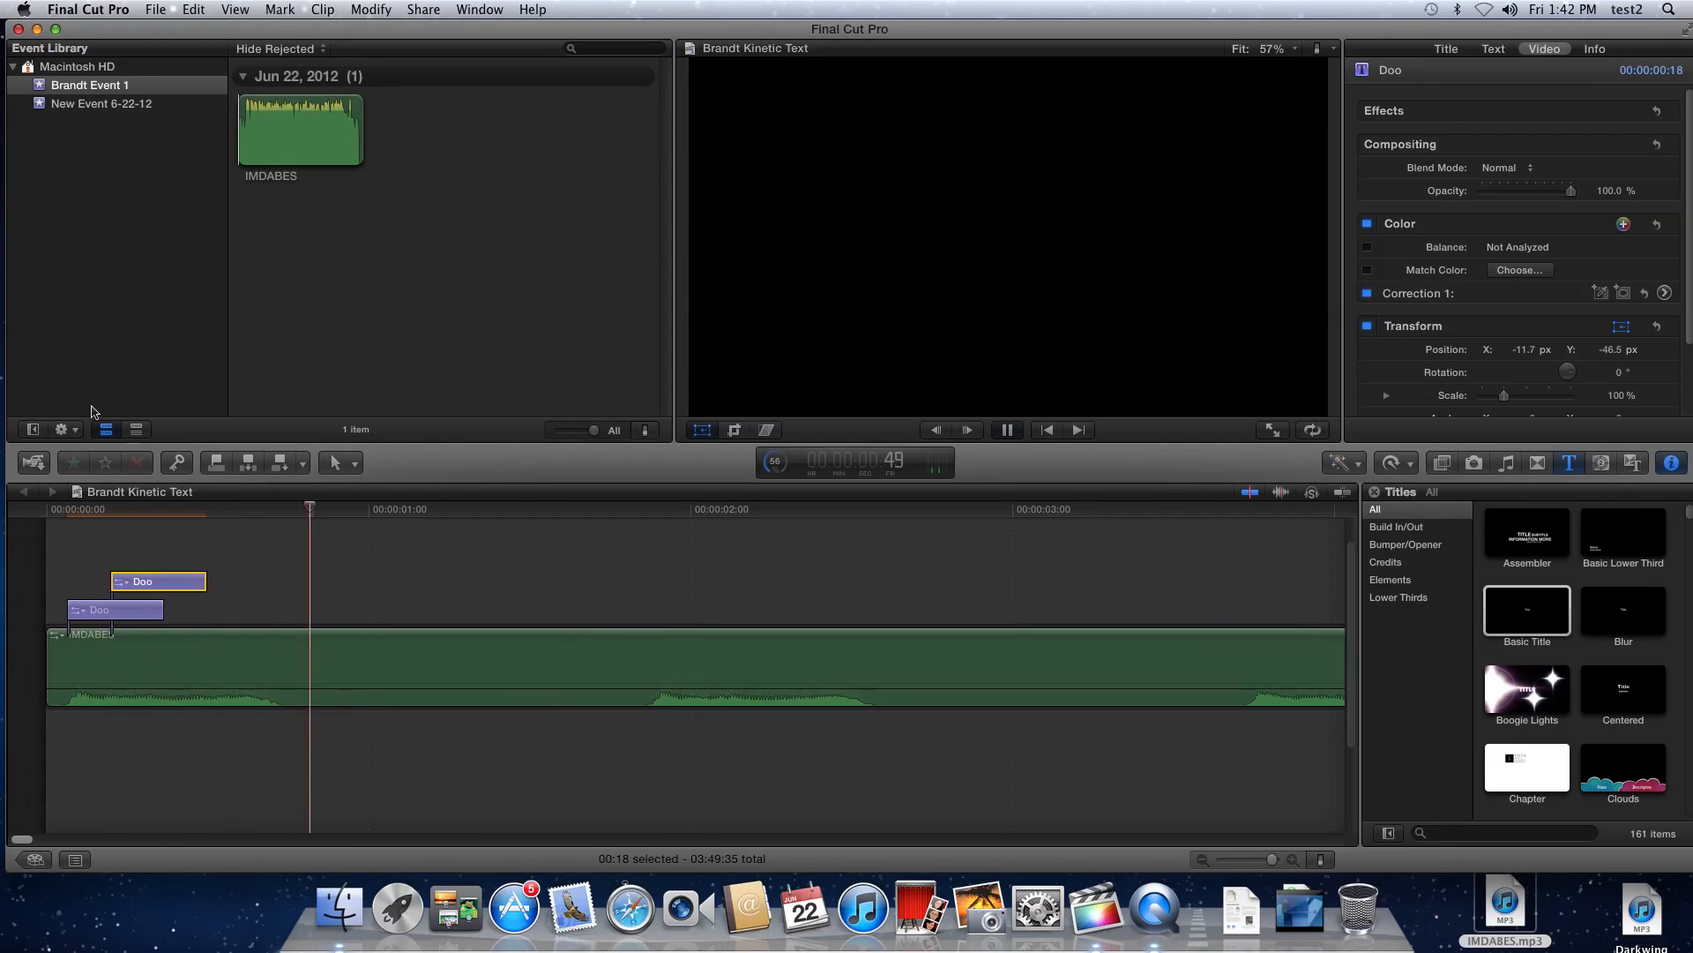
key("super+shift+a")
left_click_drag(86, 515, 64, 520)
key("space")
key("space")
left_click(105, 512)
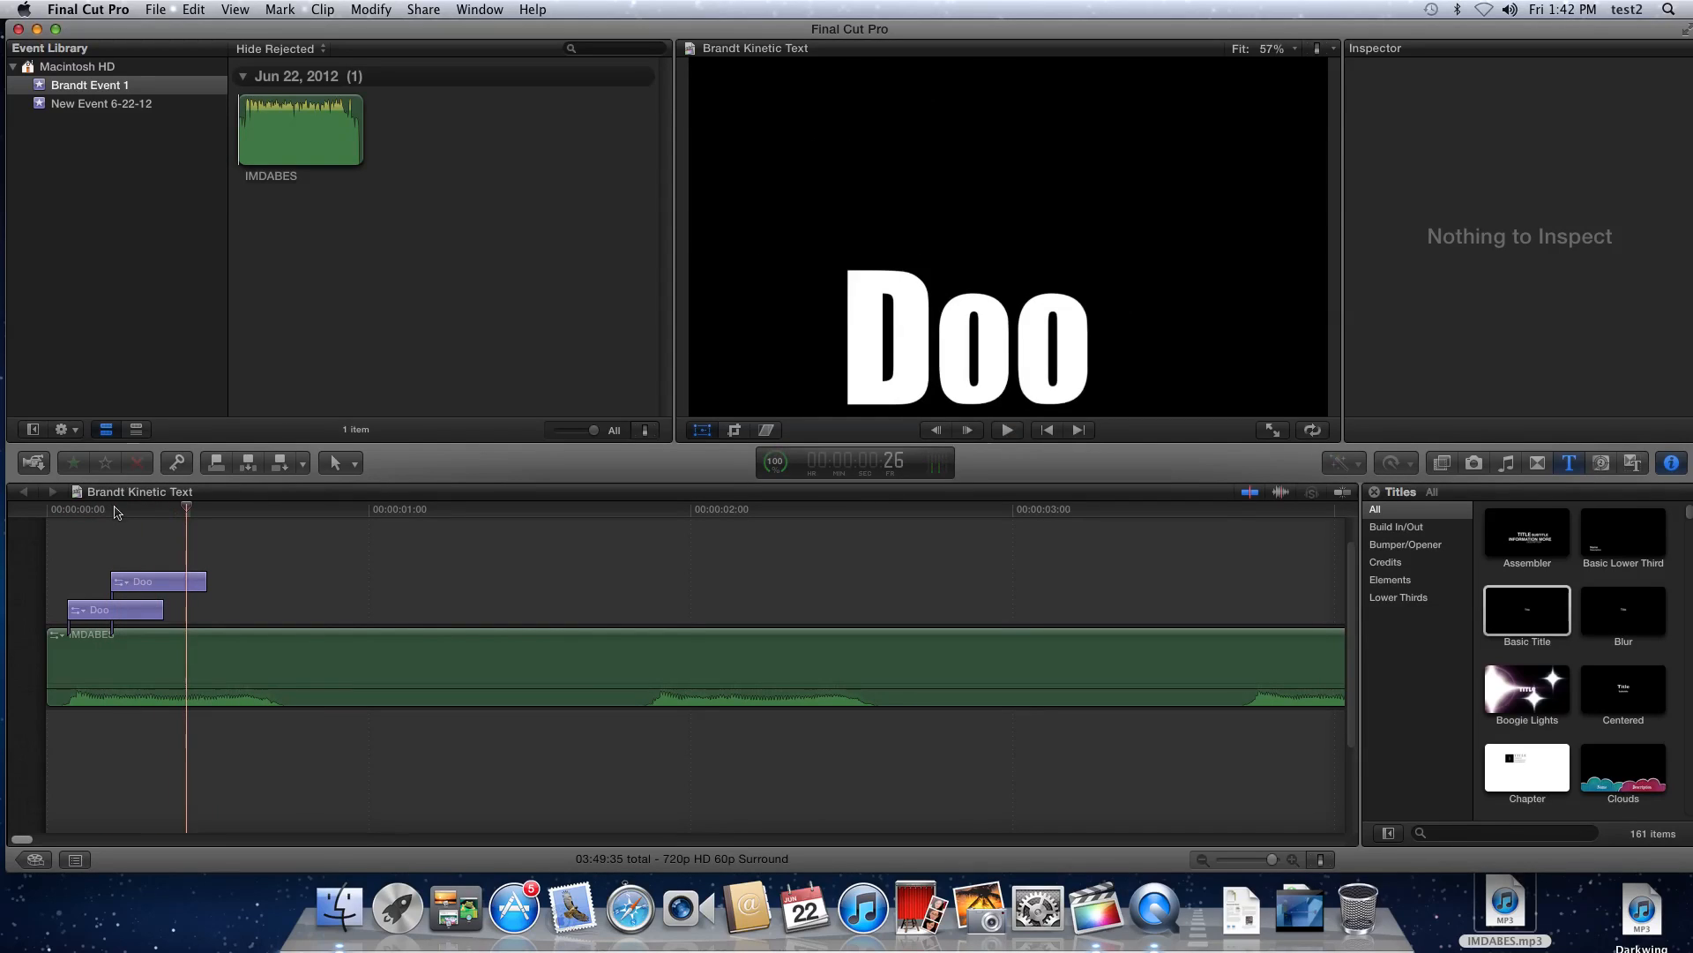
left_click(122, 513)
key("space")
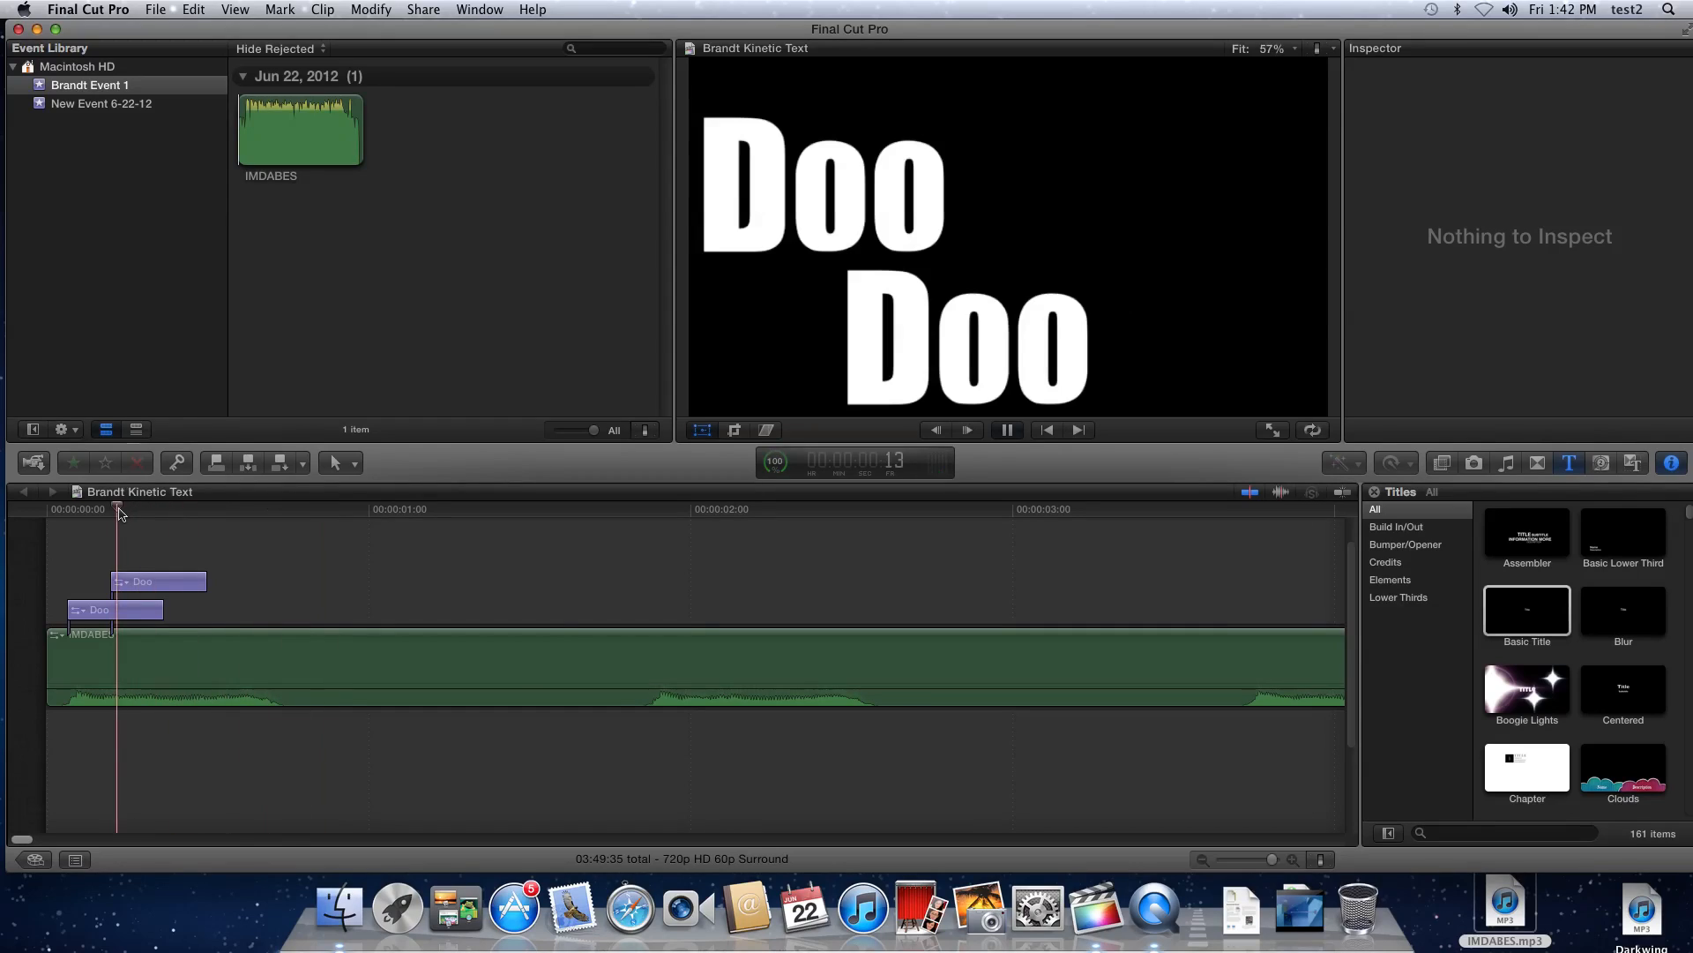
key("space")
Trim the second "Doo" to start 2 frames later, shorten the first to end where it begins, and play the result
left_click(119, 513)
left_click_drag(114, 577, 120, 577)
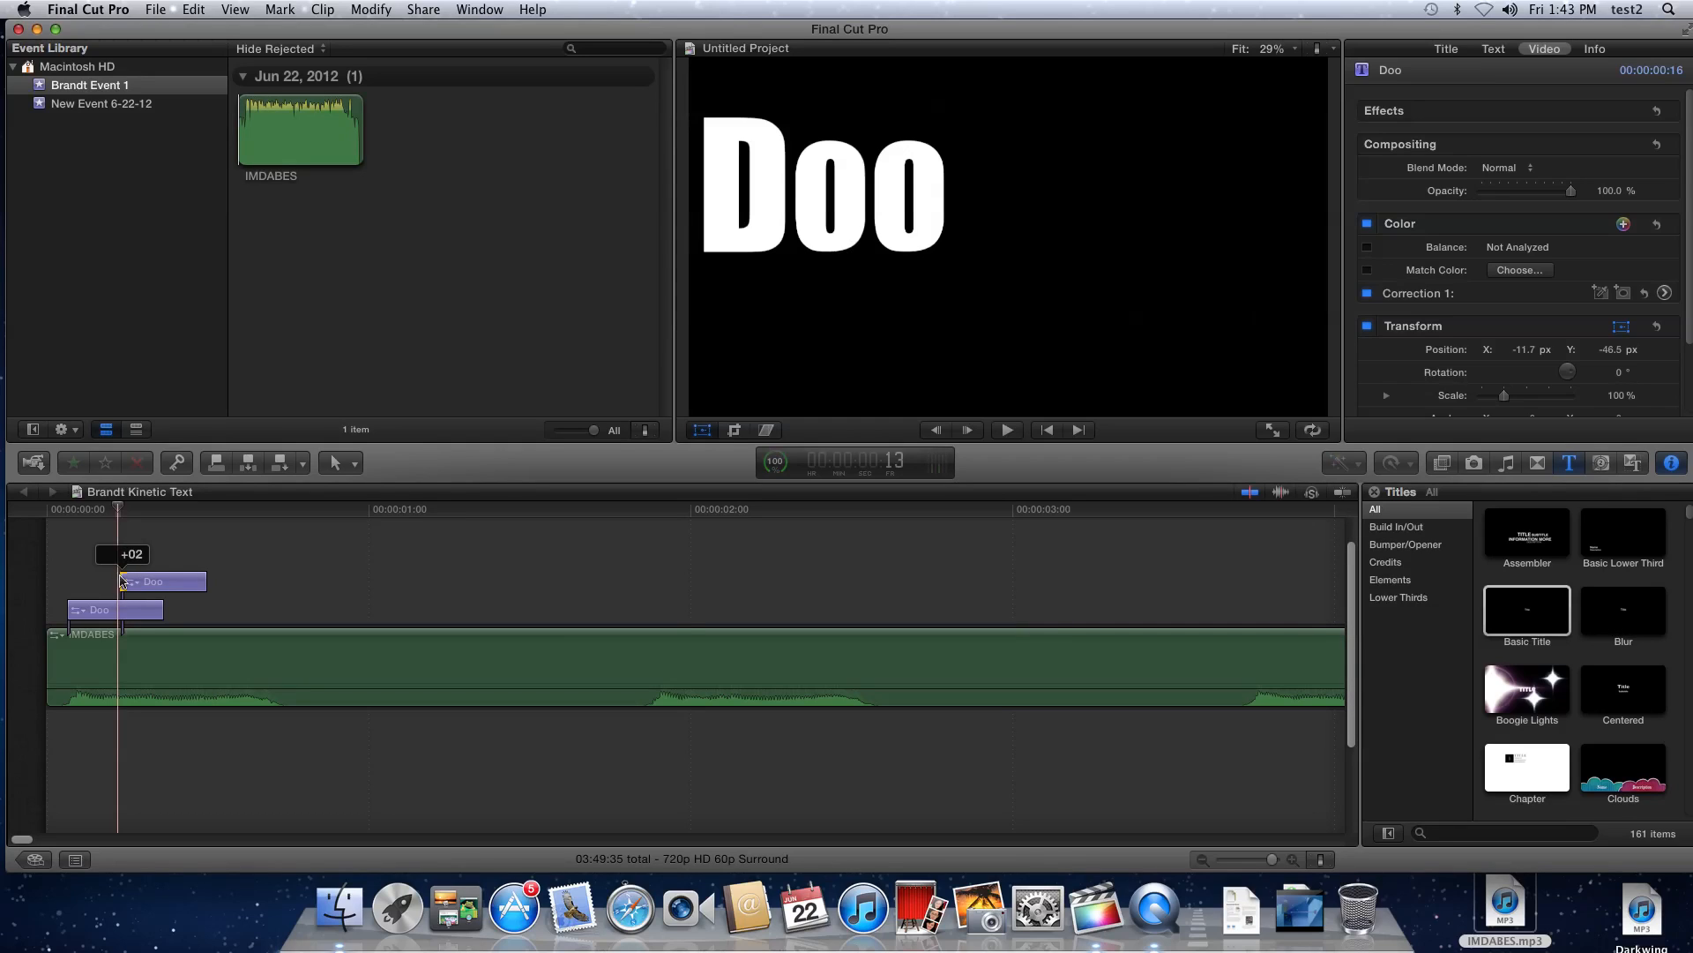
left_click(159, 609)
left_click(161, 609)
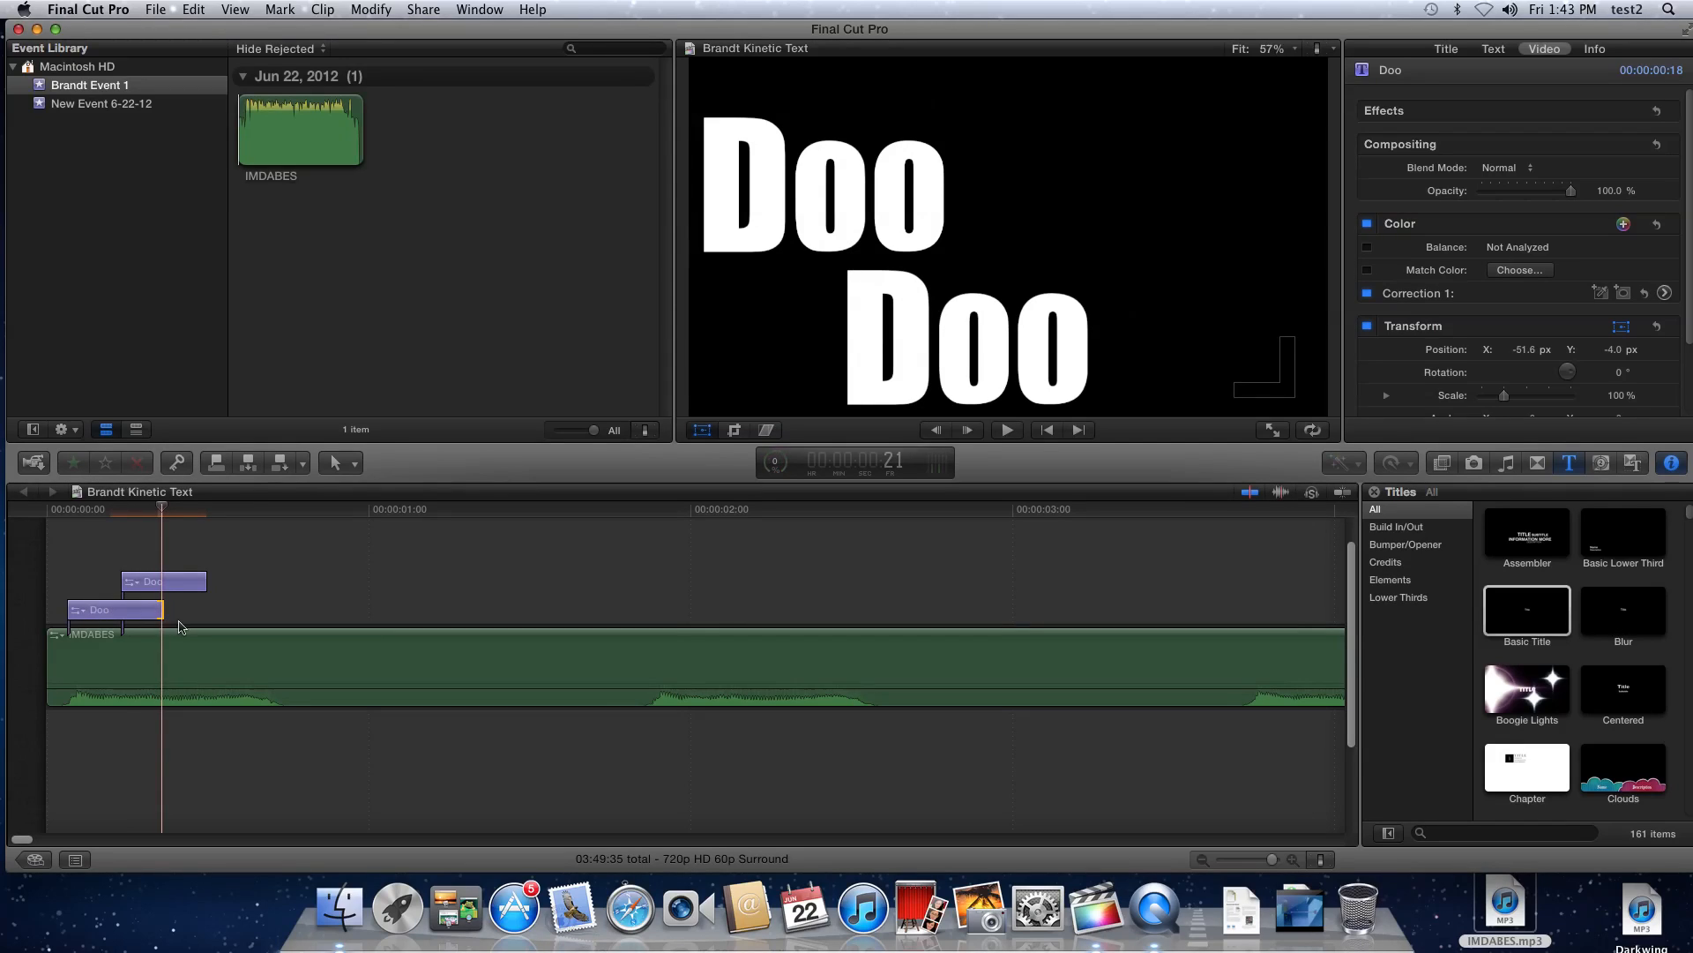
left_click_drag(163, 615, 121, 610)
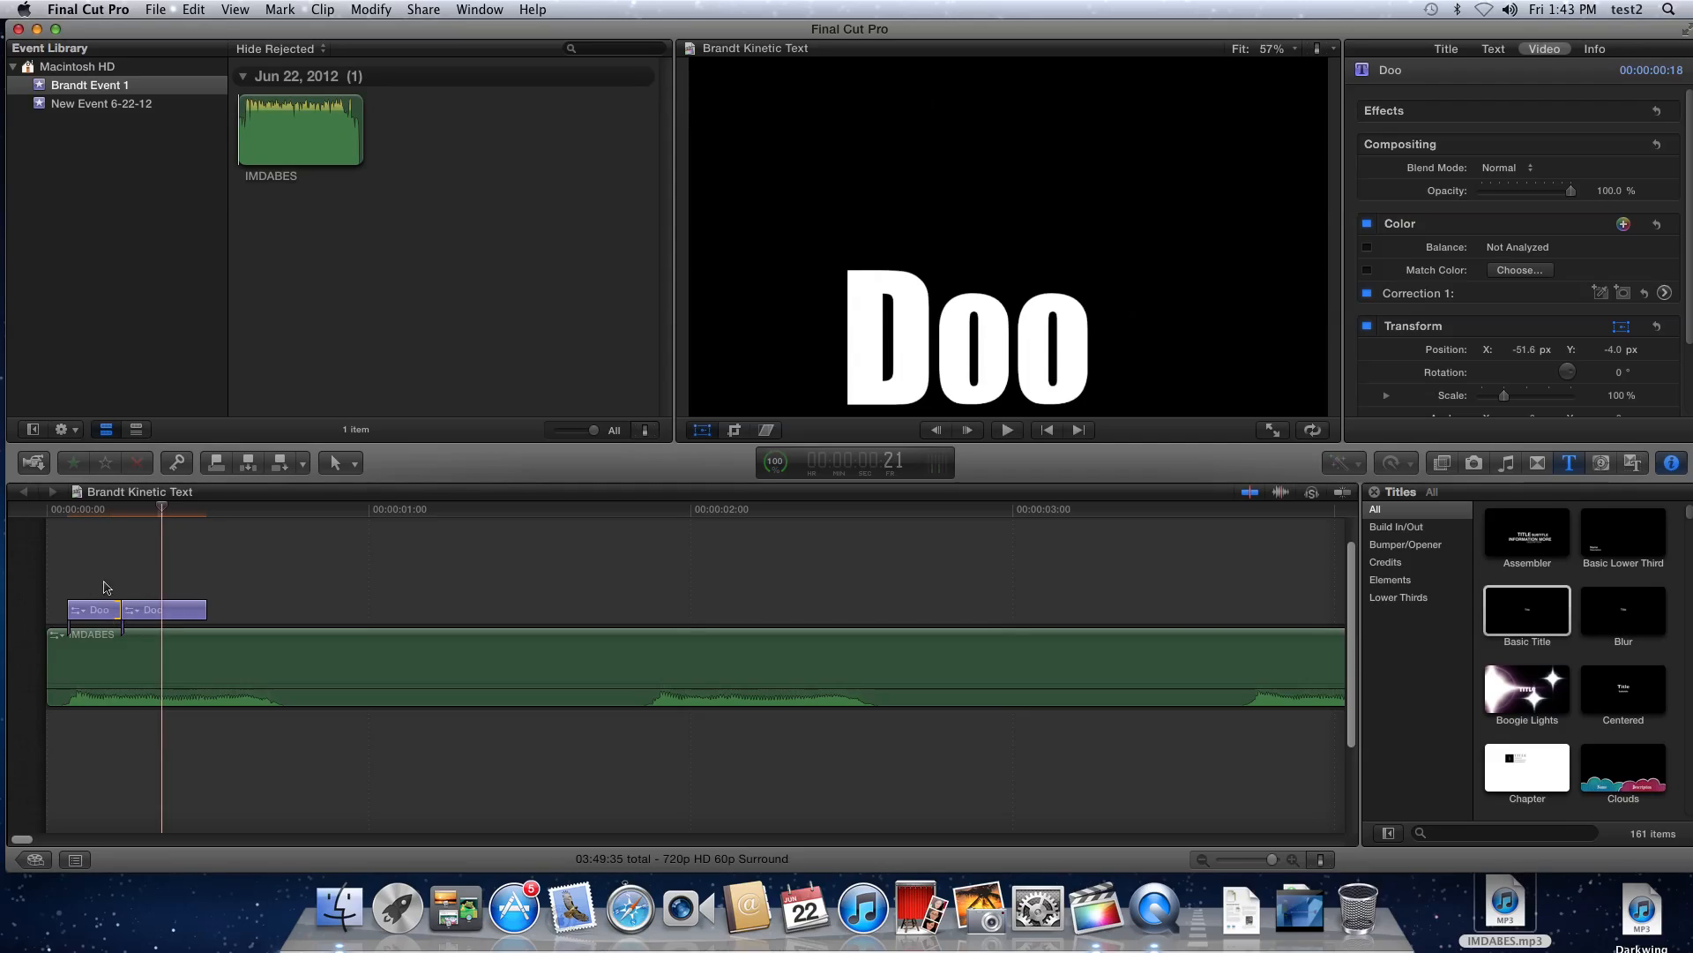
left_click(96, 511)
left_click_drag(97, 515, 39, 513)
key("space")
Duplicate the second "Doo" title and, checking against the audio, place the copy to start at about frame 29
left_click(170, 616)
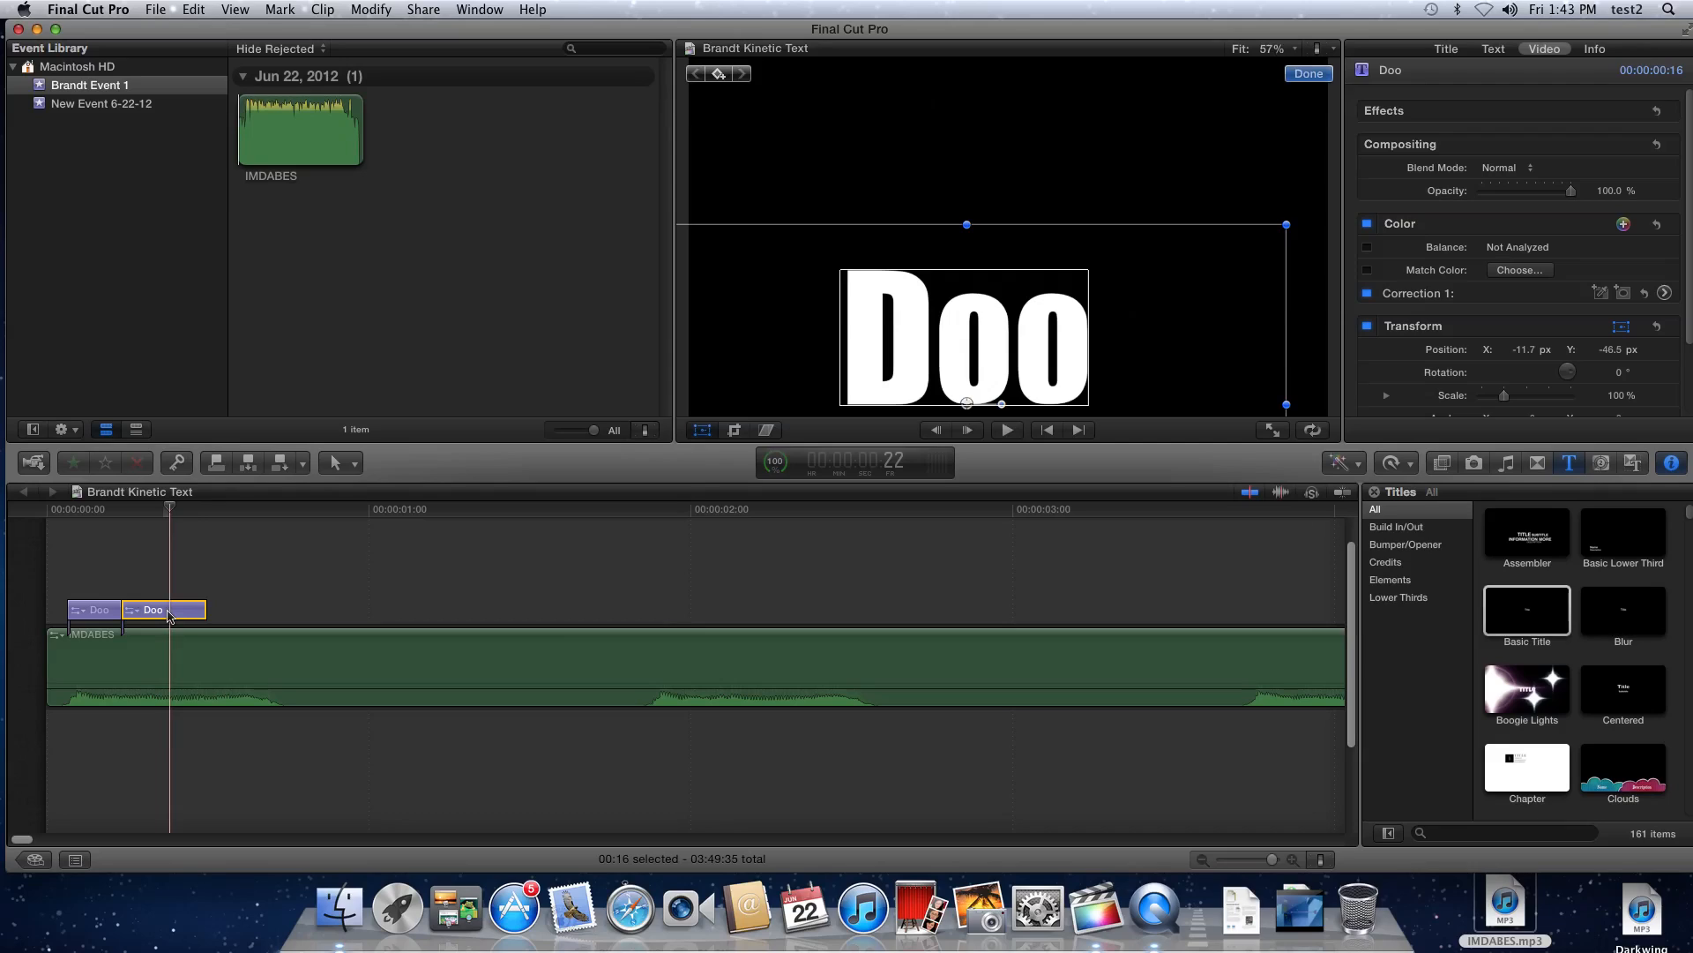
left_click_drag(169, 616, 235, 579)
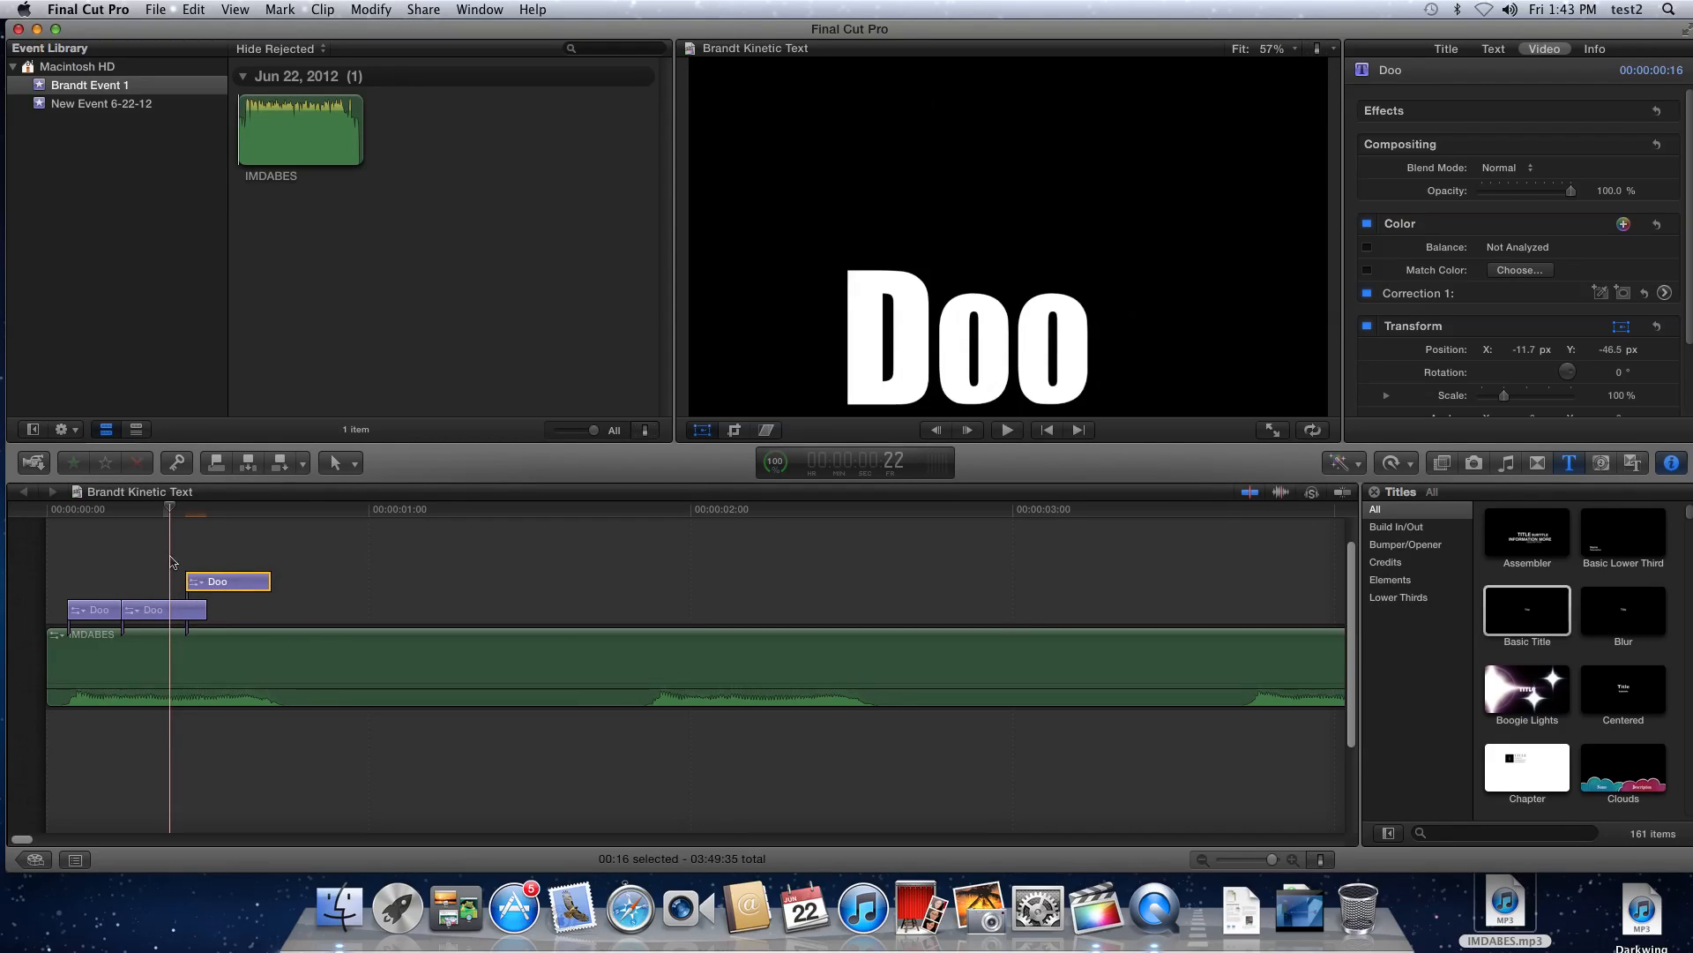
left_click_drag(174, 516, 136, 516)
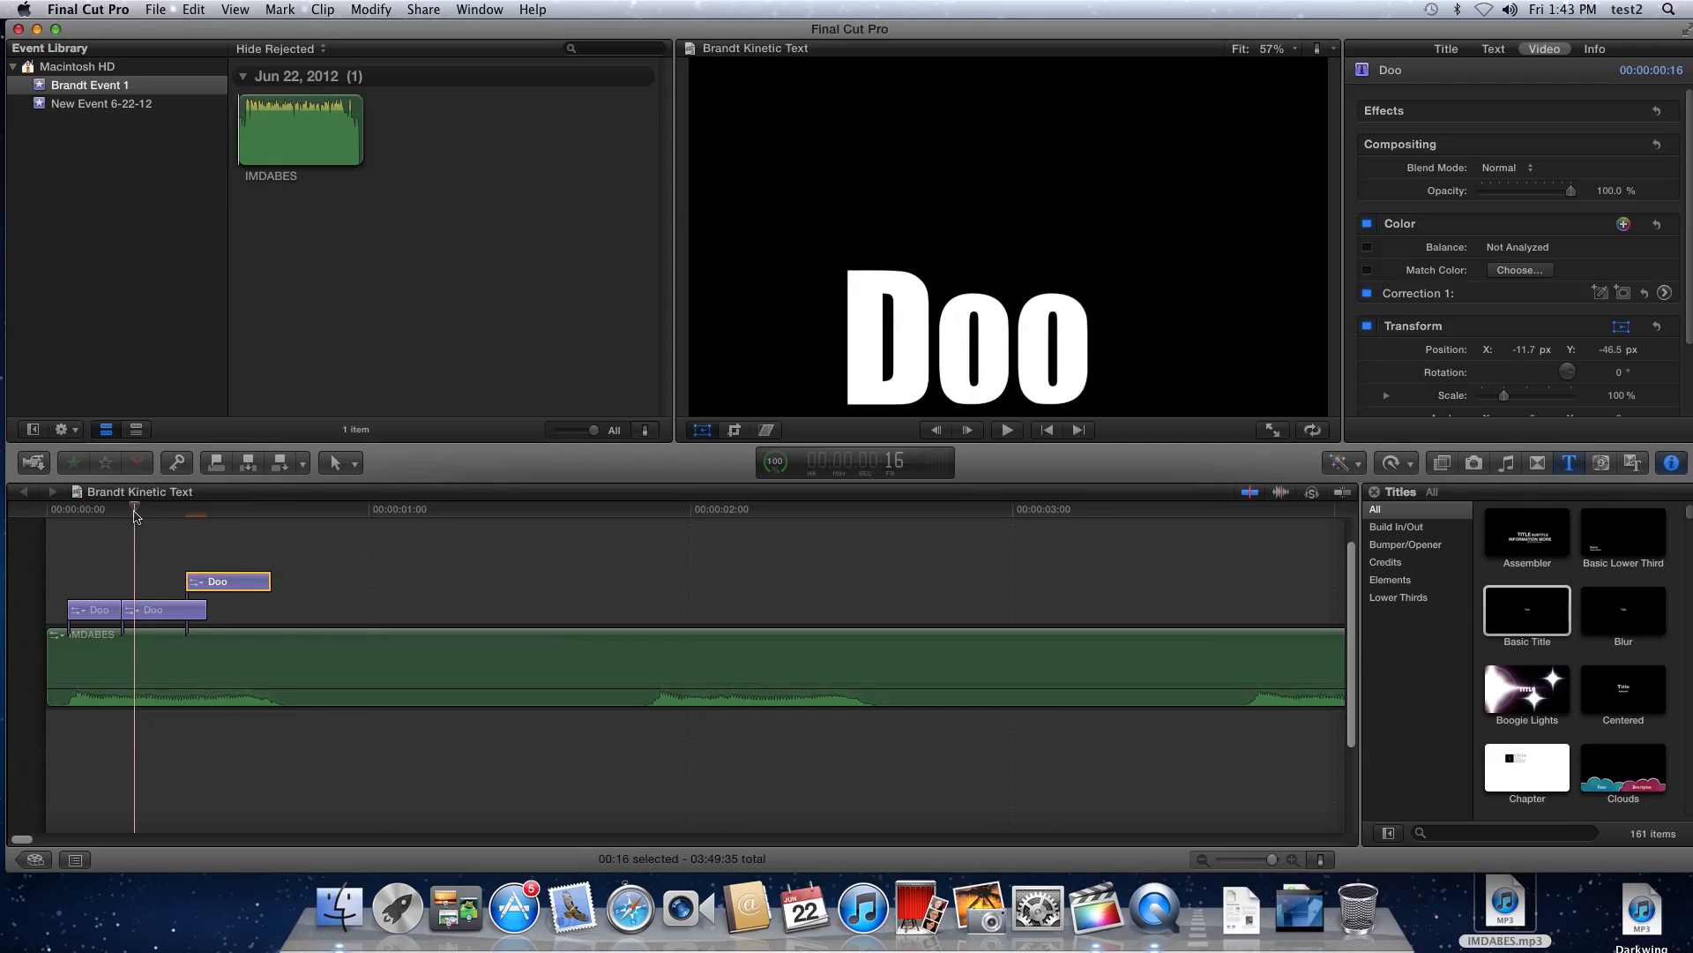
key("space")
key("space")
left_click(179, 511)
key("space")
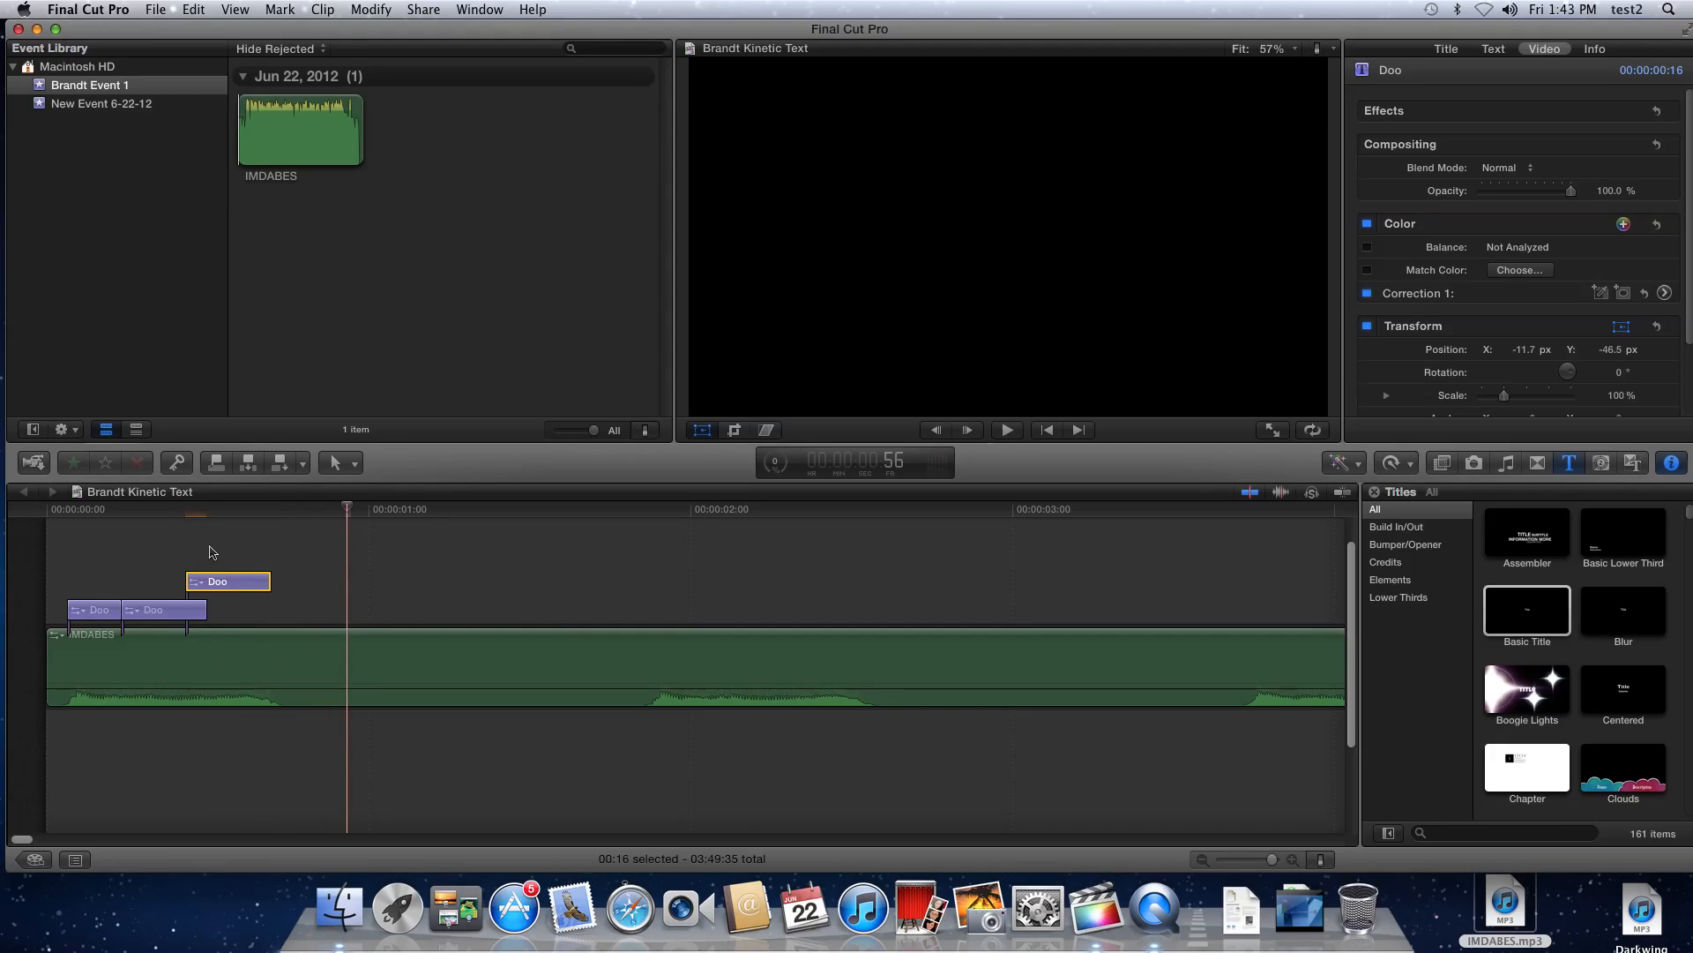
left_click_drag(222, 583, 238, 582)
left_click(41, 515)
Move the third "Doo" text to the frame's upper right, at about X 34.0 px, Y 0.5 px, and play from the start
left_click(256, 584)
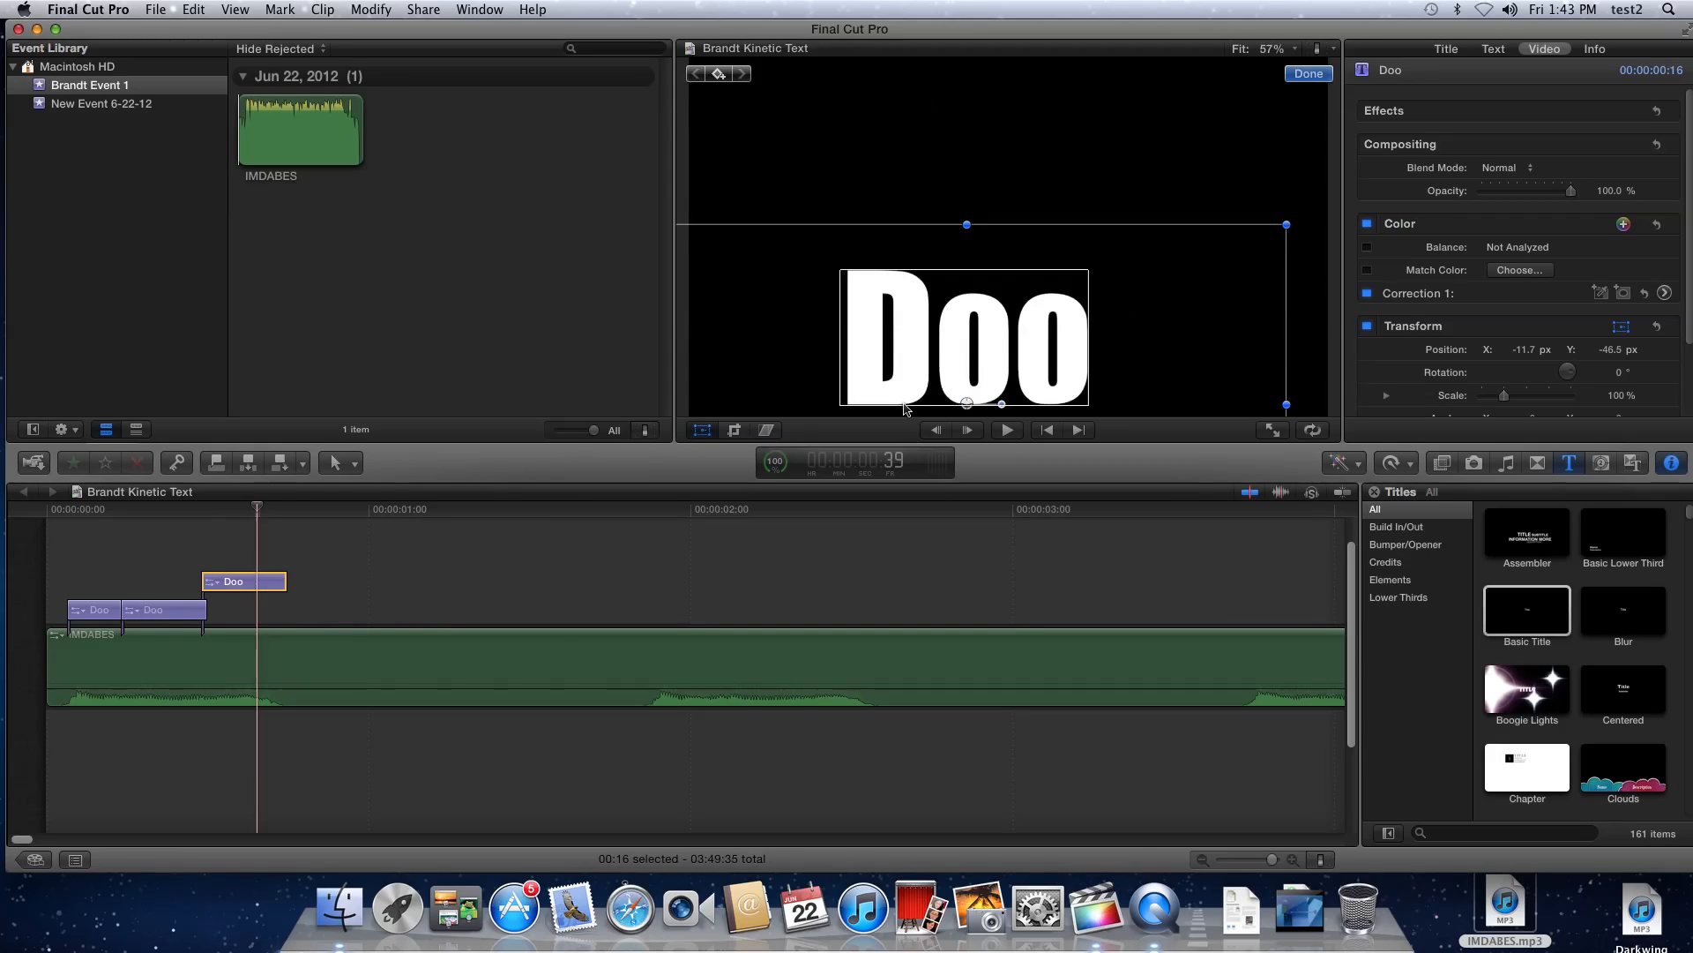
left_click_drag(919, 382, 1083, 212)
left_click_drag(257, 503, 31, 518)
key("space")
key("space")
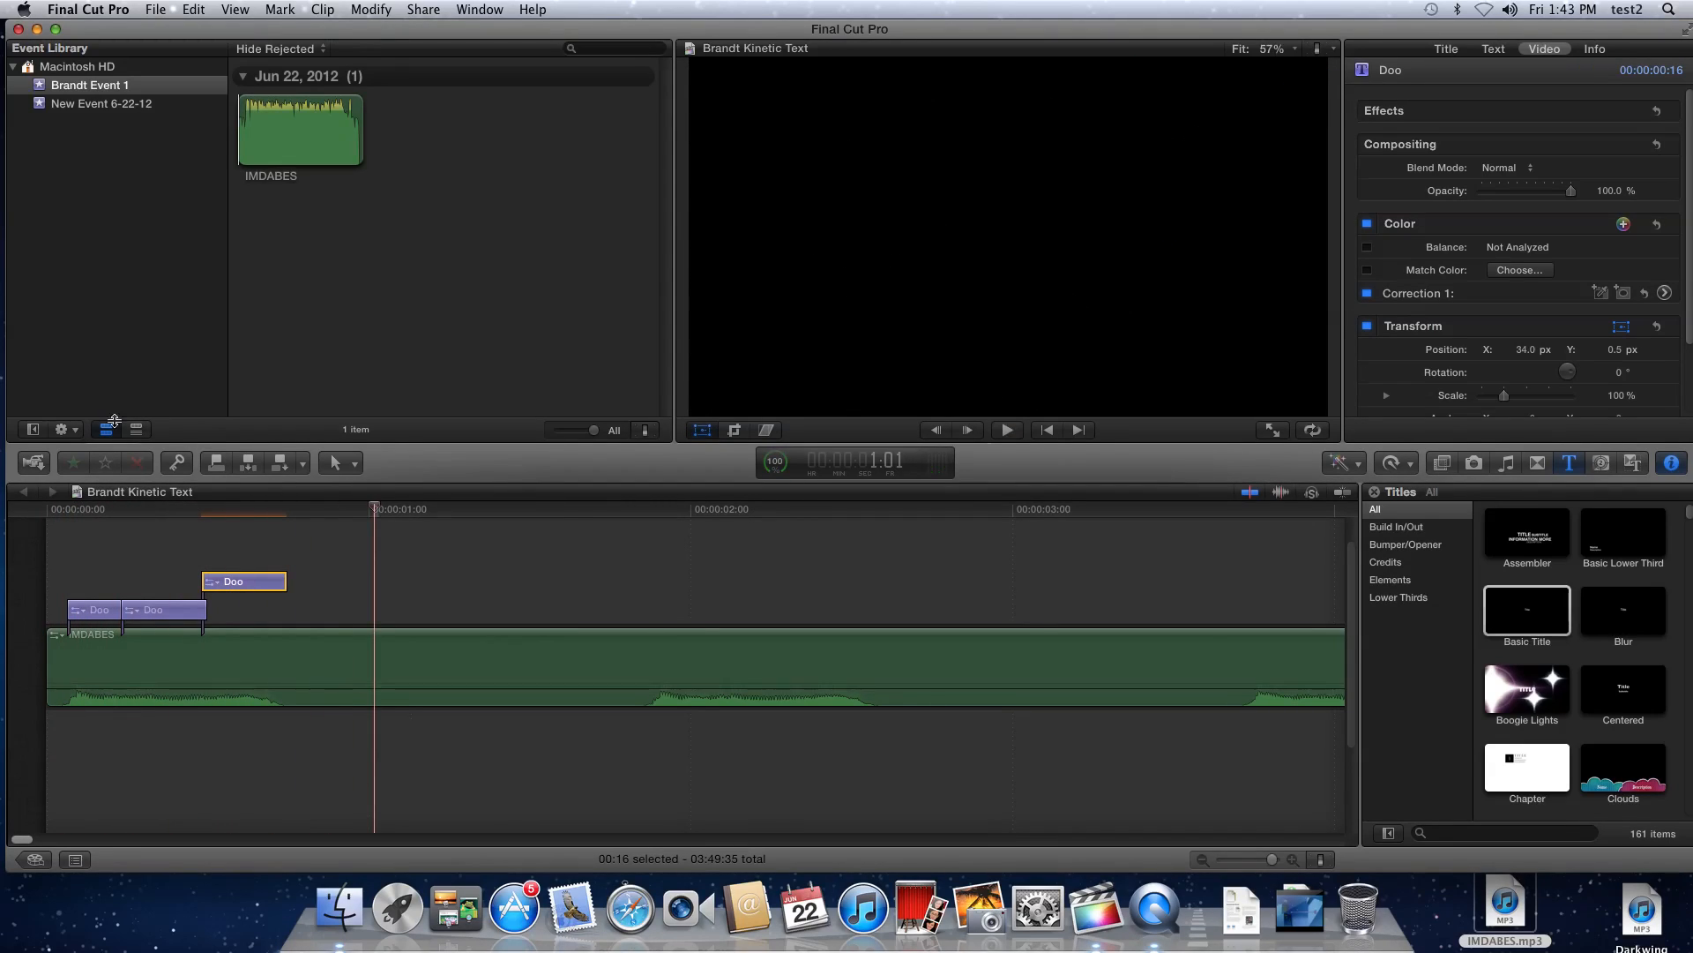
Shift the third "Doo" title slightly earlier to start at about frame 28, and play the sequence from the beginning
left_click_drag(241, 583, 237, 582)
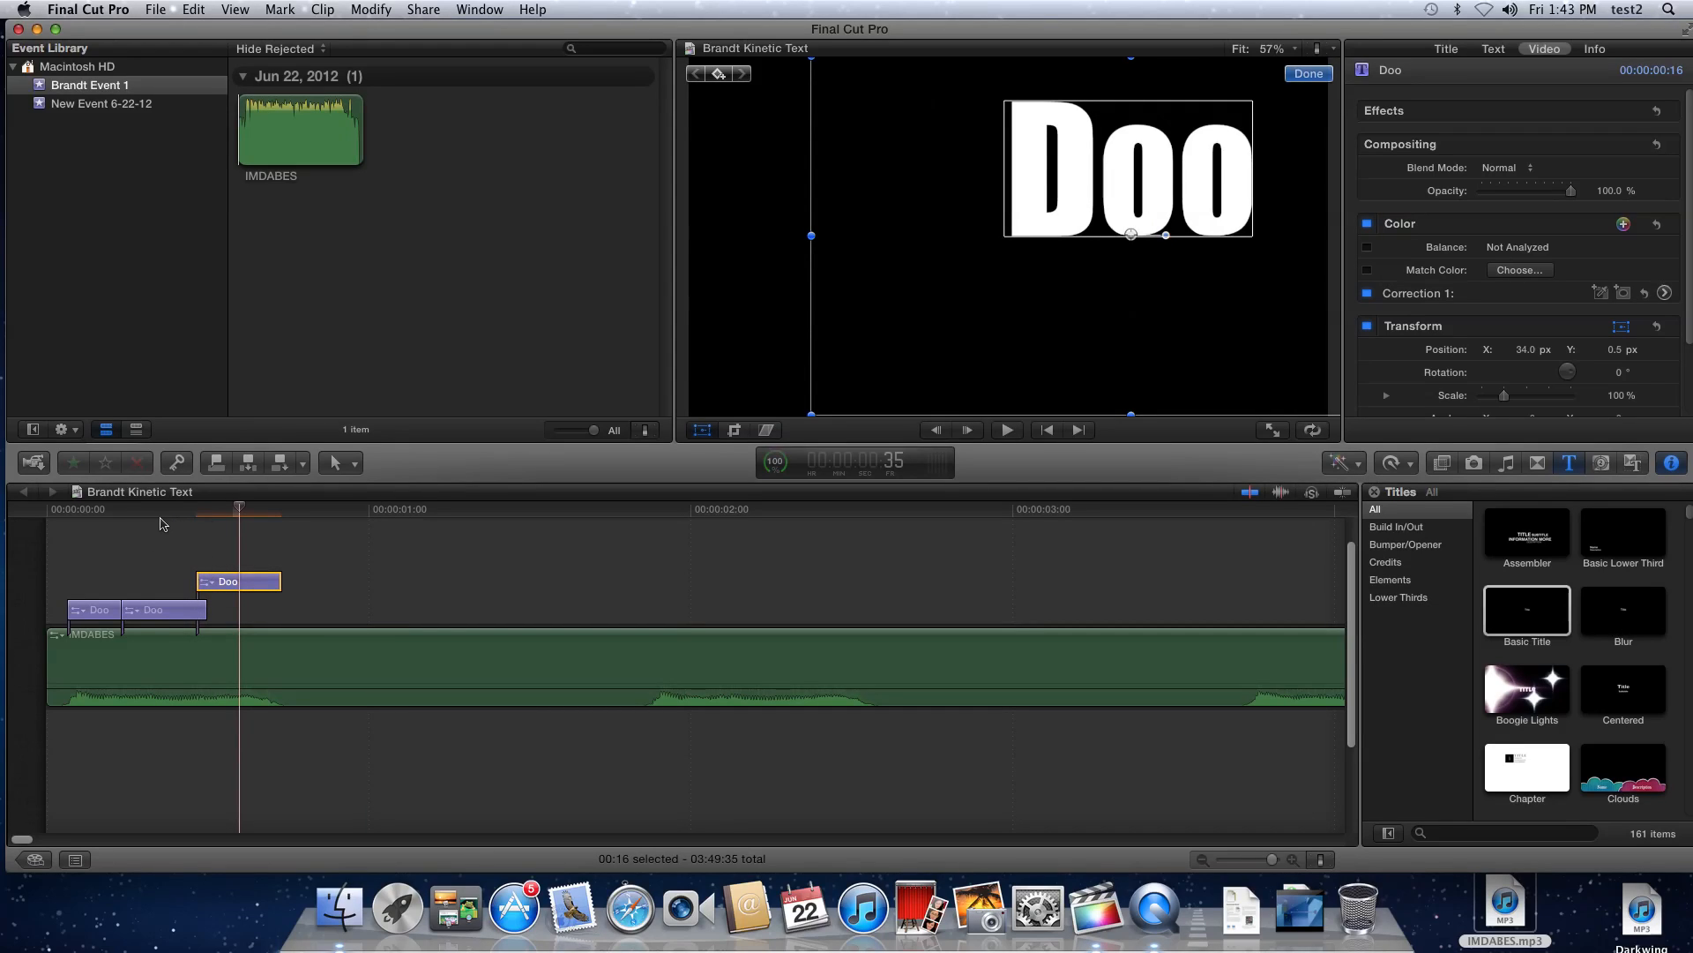
key("super+equal")
left_click_drag(158, 513, 1, 506)
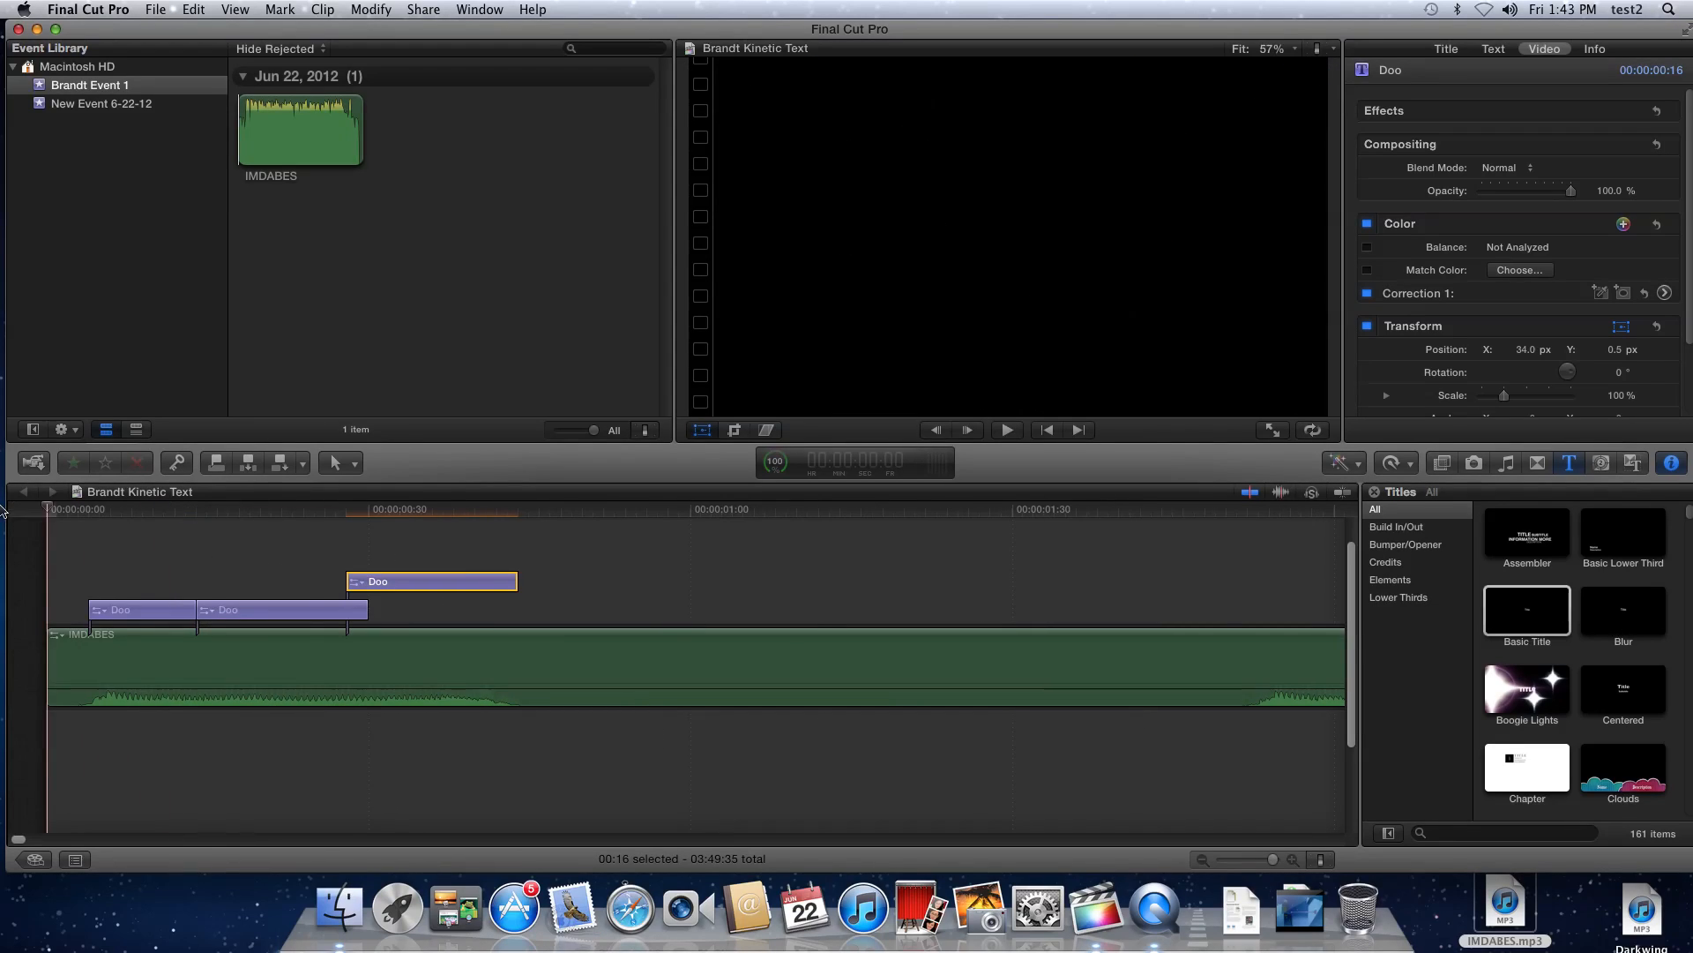
key("space")
key("space")
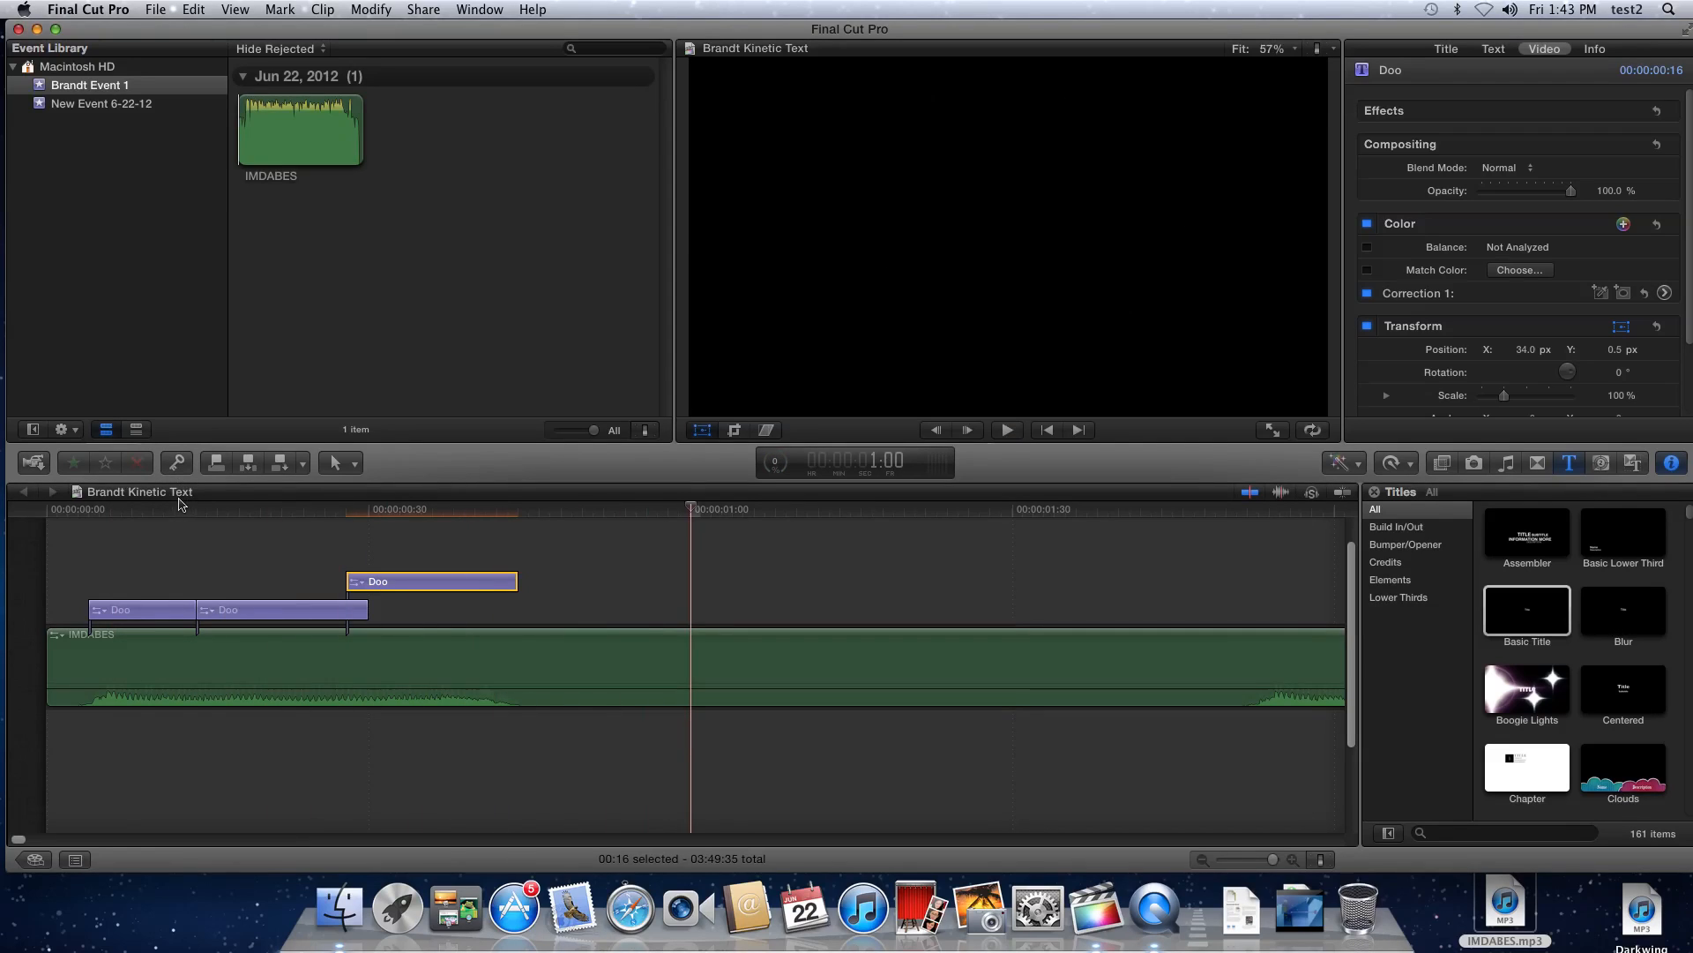
Play the sequence from the beginning, and duplicate the three "Doo" titles onto the second sound burst, just before 2 seconds
left_click_drag(168, 509, 17, 508)
key("space")
key("space")
key("super+minus")
key("super+minus")
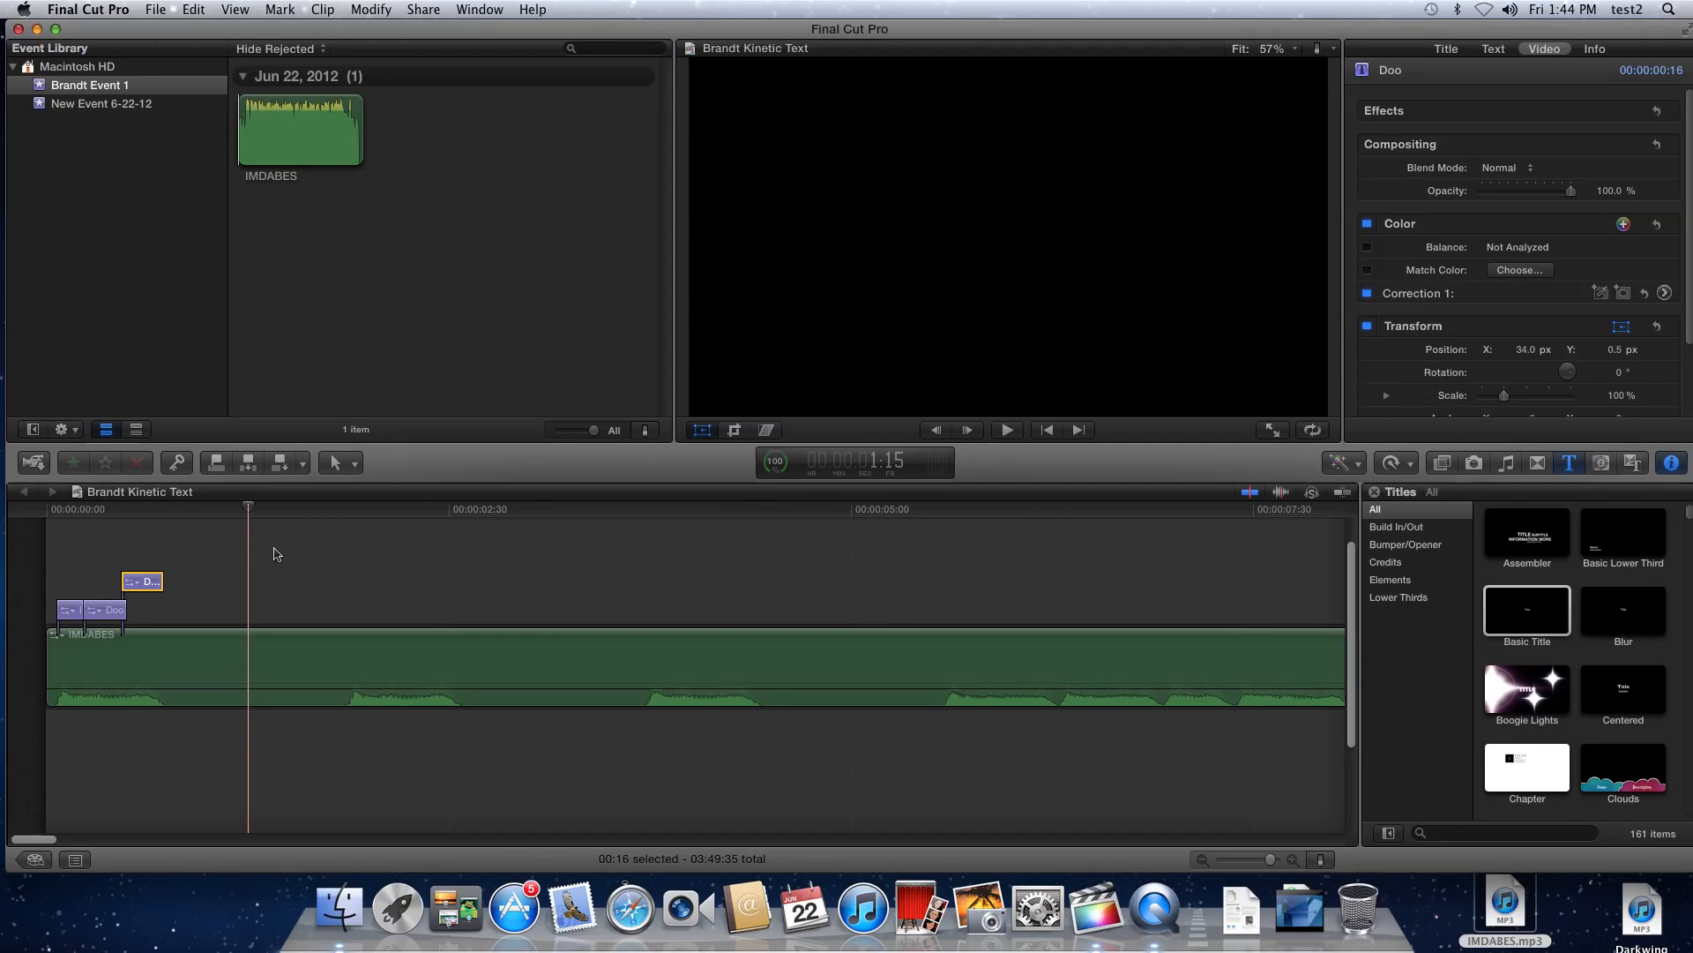
key("space")
key("space")
left_click_drag(268, 542, 416, 584)
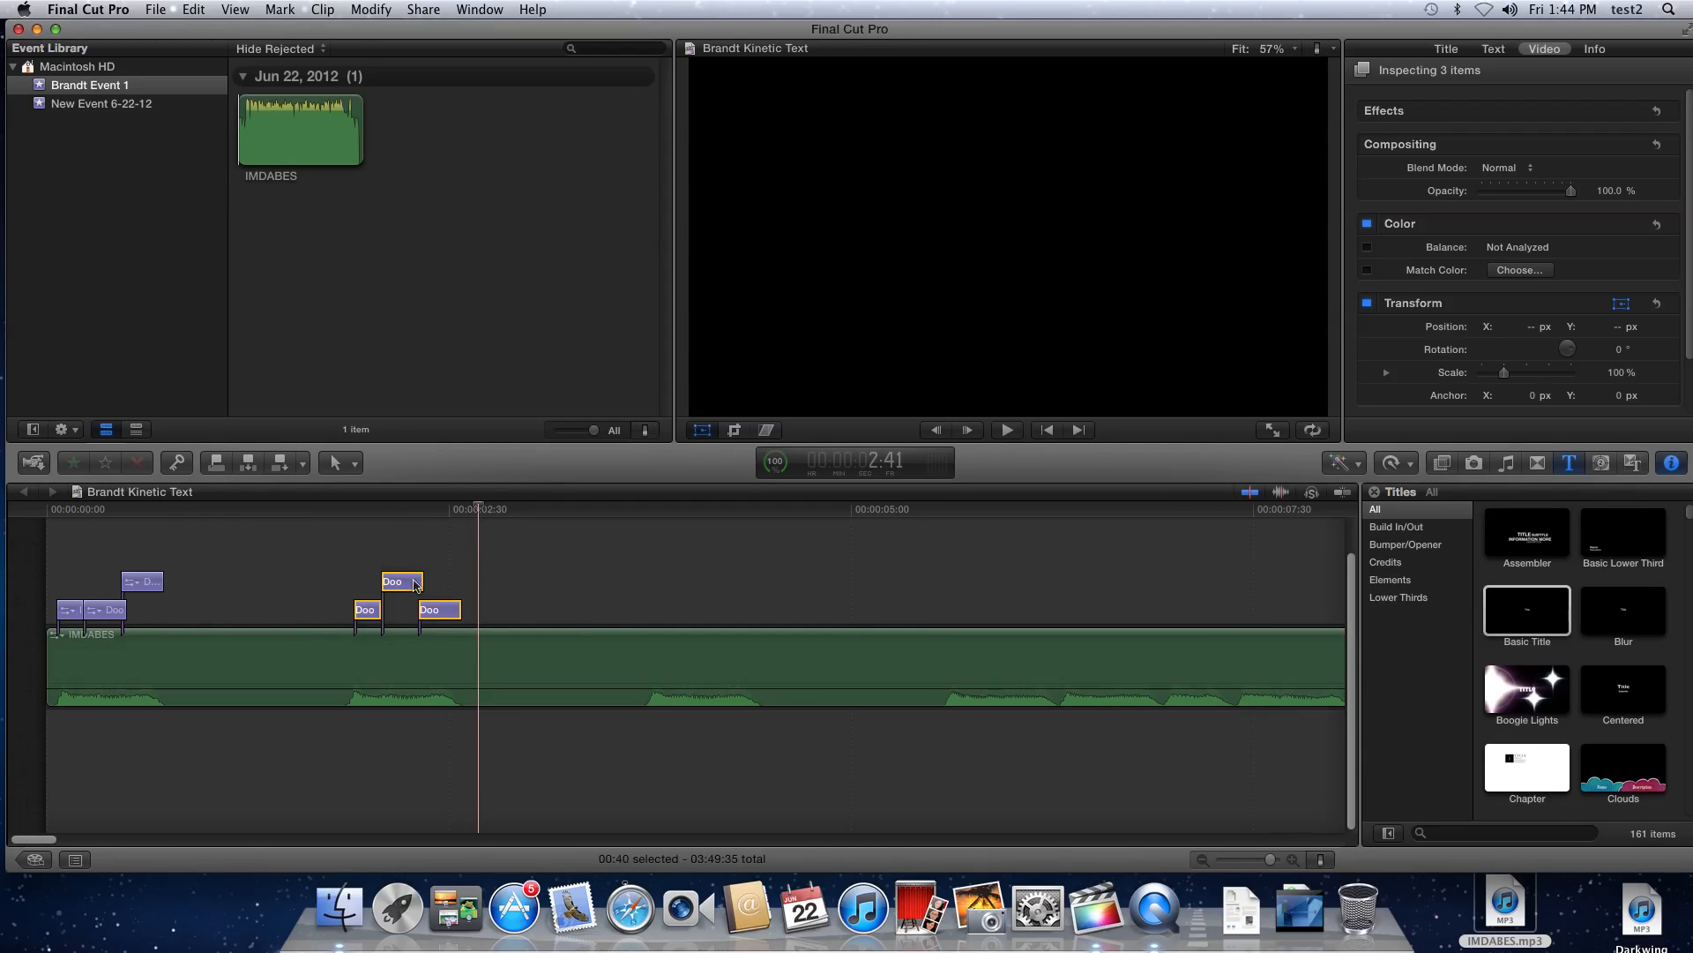
Play back the copied "Doo" titles, and duplicate the group of three onto the third sound burst, before 4 seconds
left_click(354, 516)
key("space")
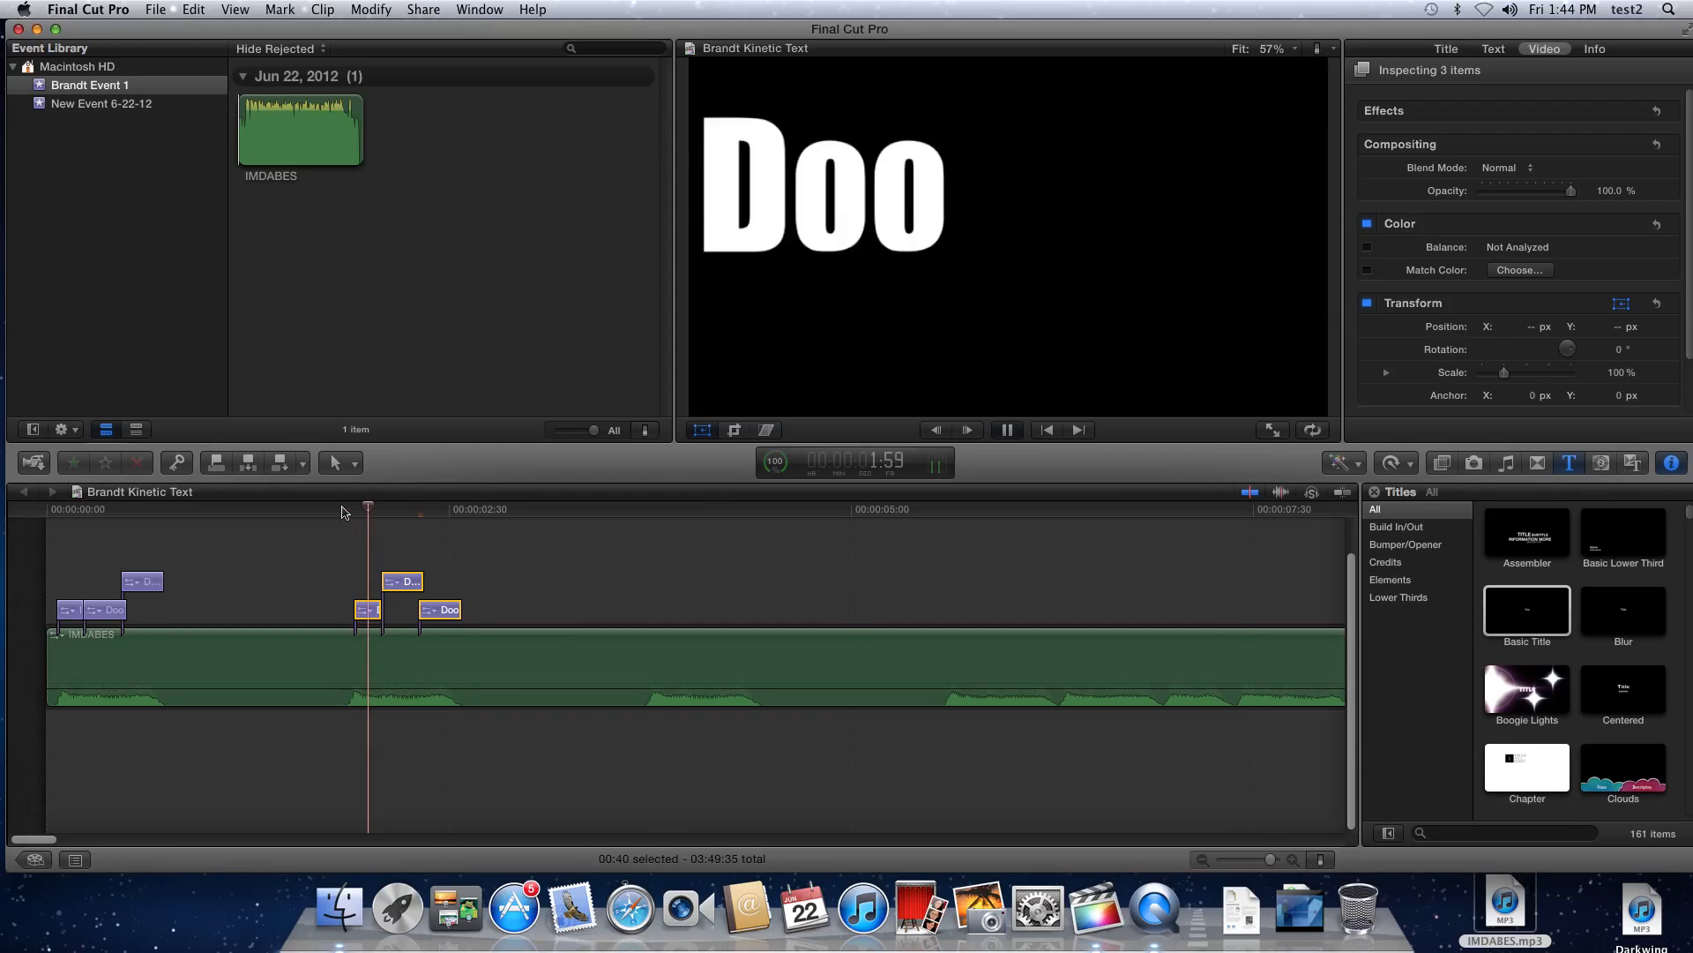
key("space")
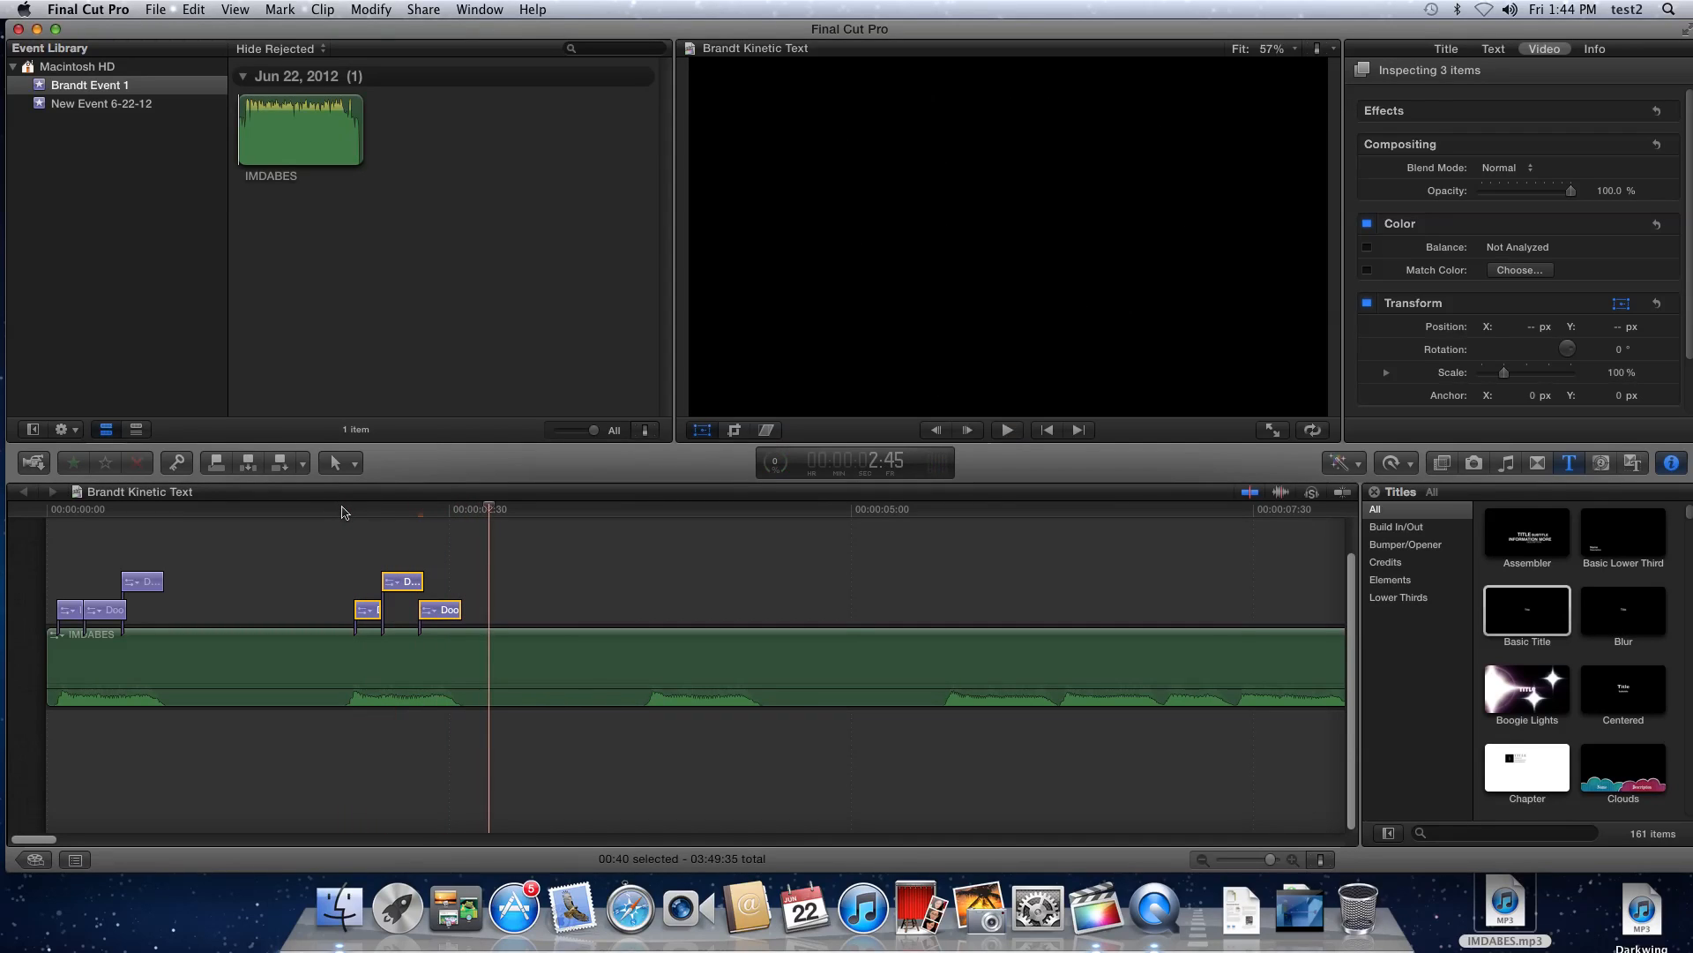
key("space")
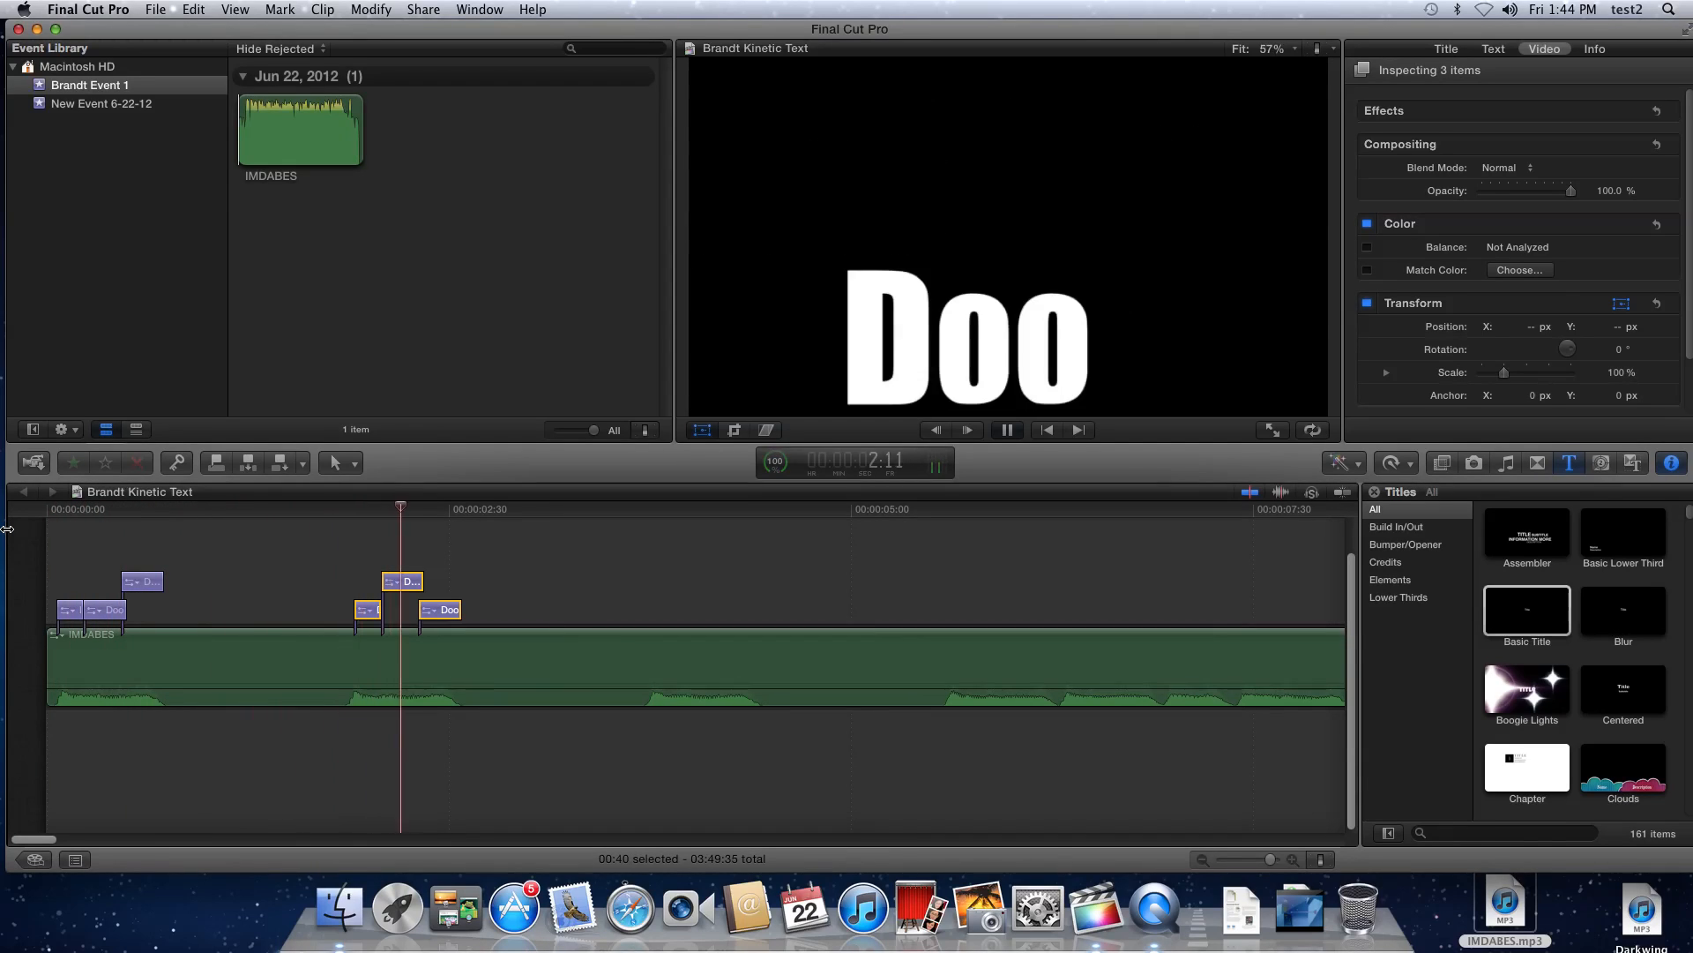
key("space")
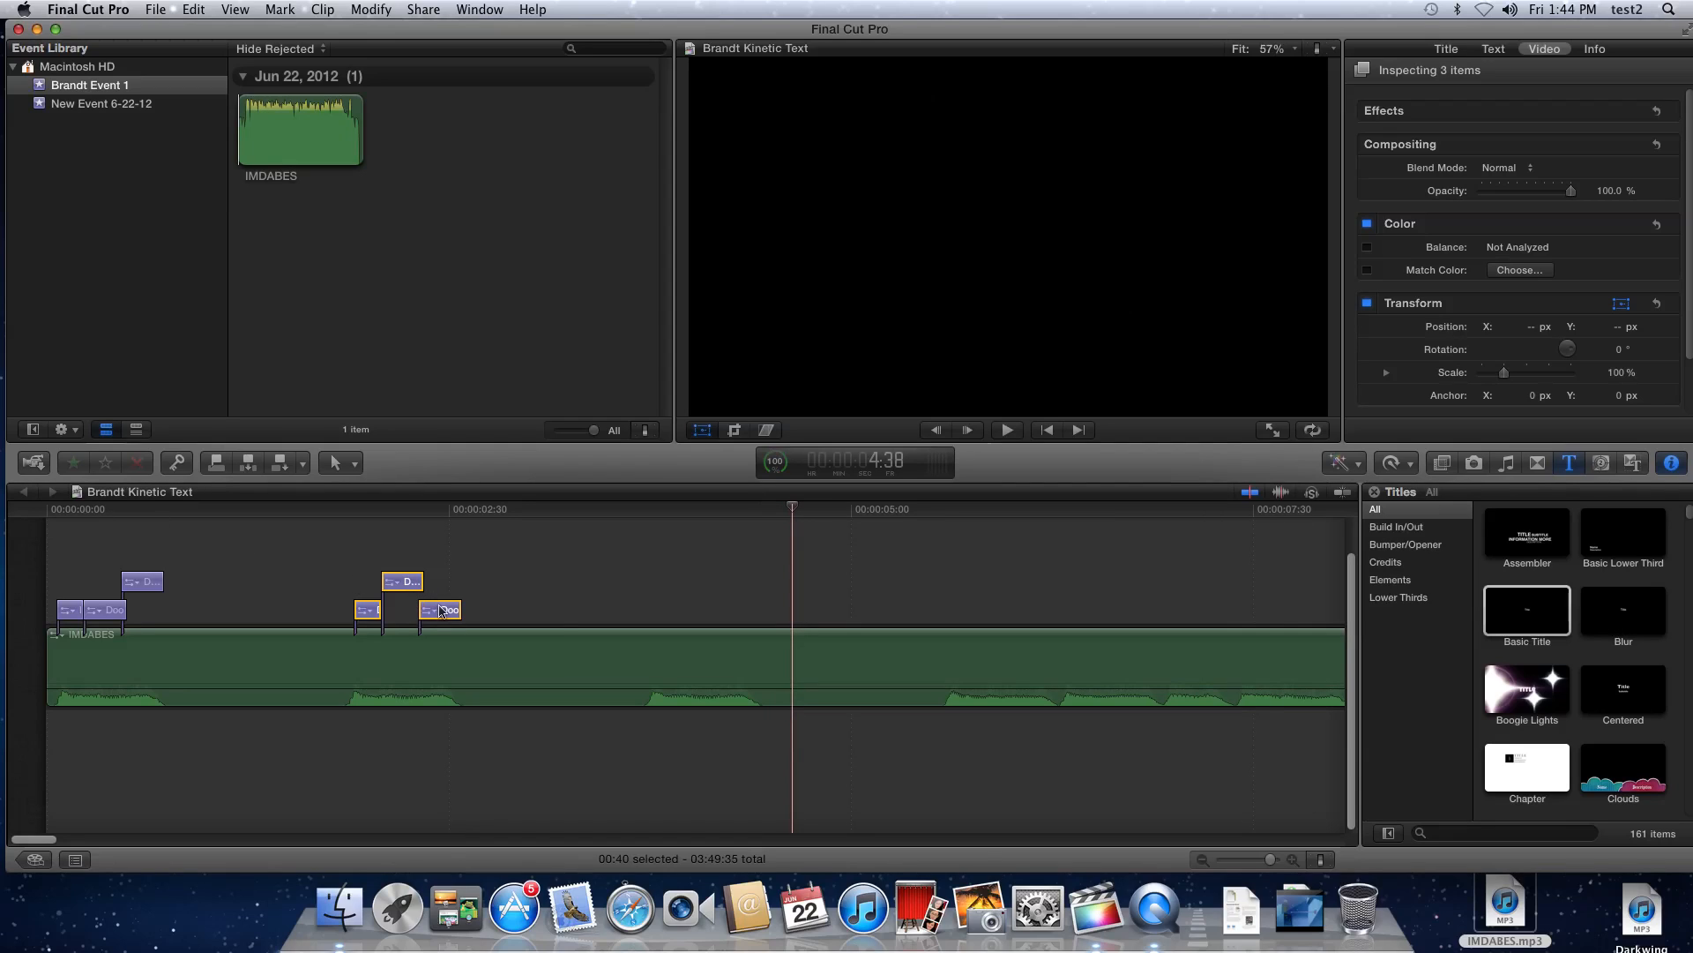
left_click_drag(448, 611, 737, 599)
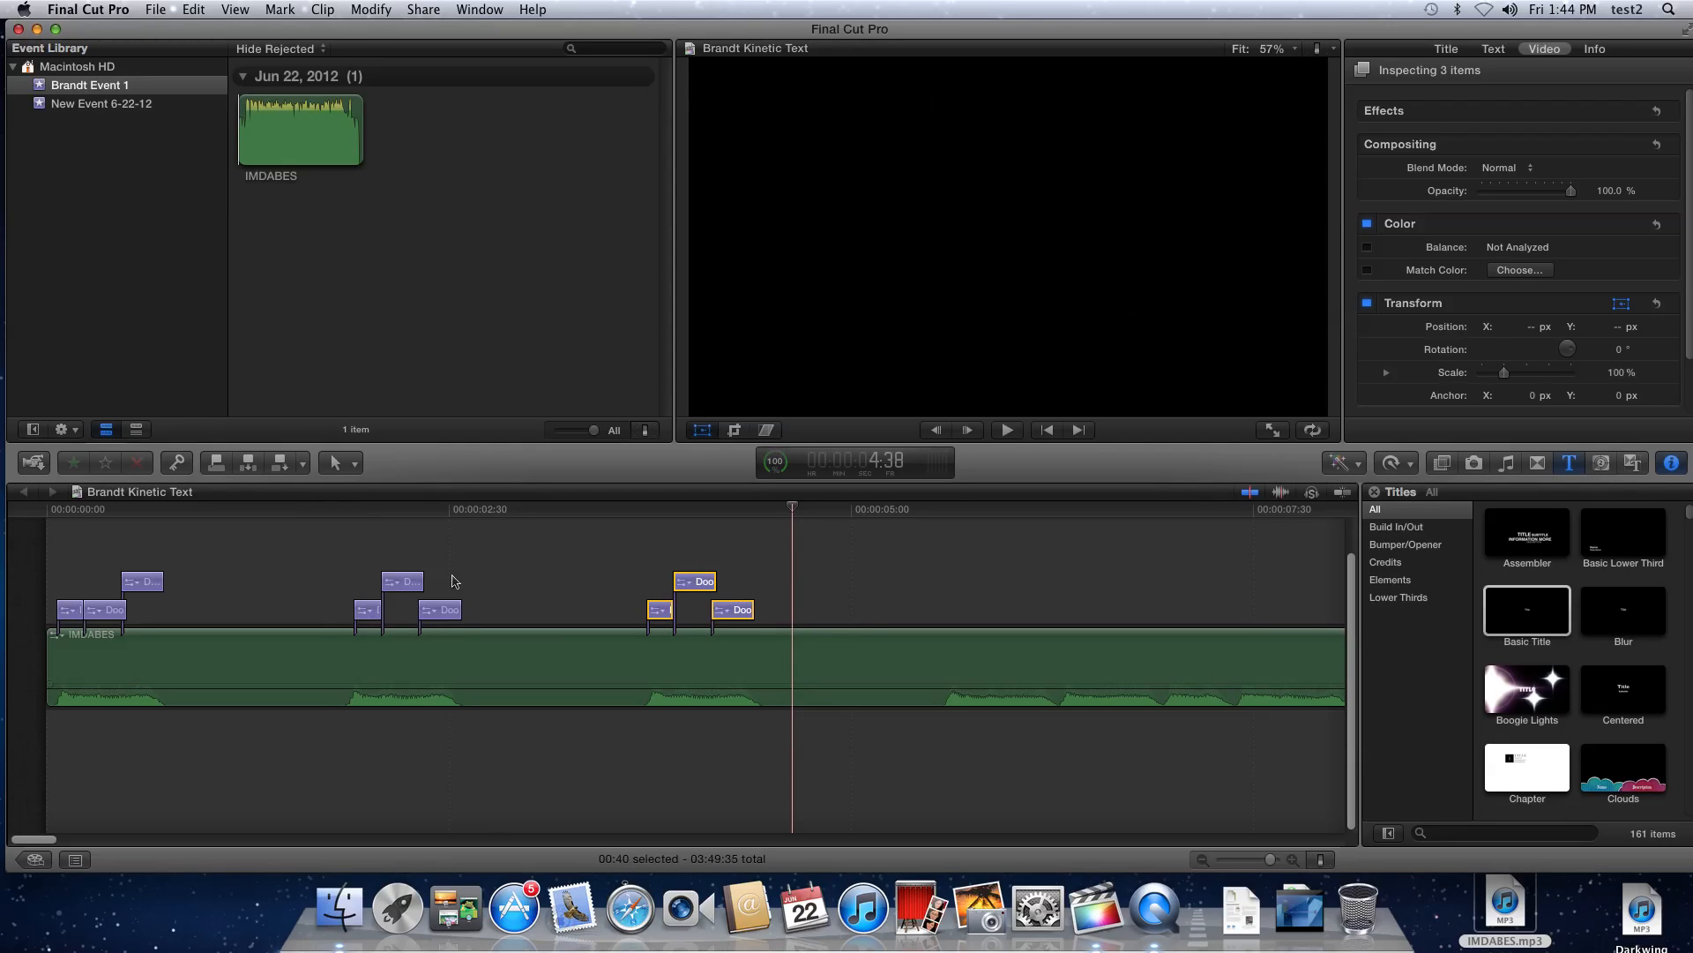
Combine the three "Doo" titles on the third sound burst into one compound clip and check its frames
left_click(719, 558)
left_click_drag(768, 542, 646, 610)
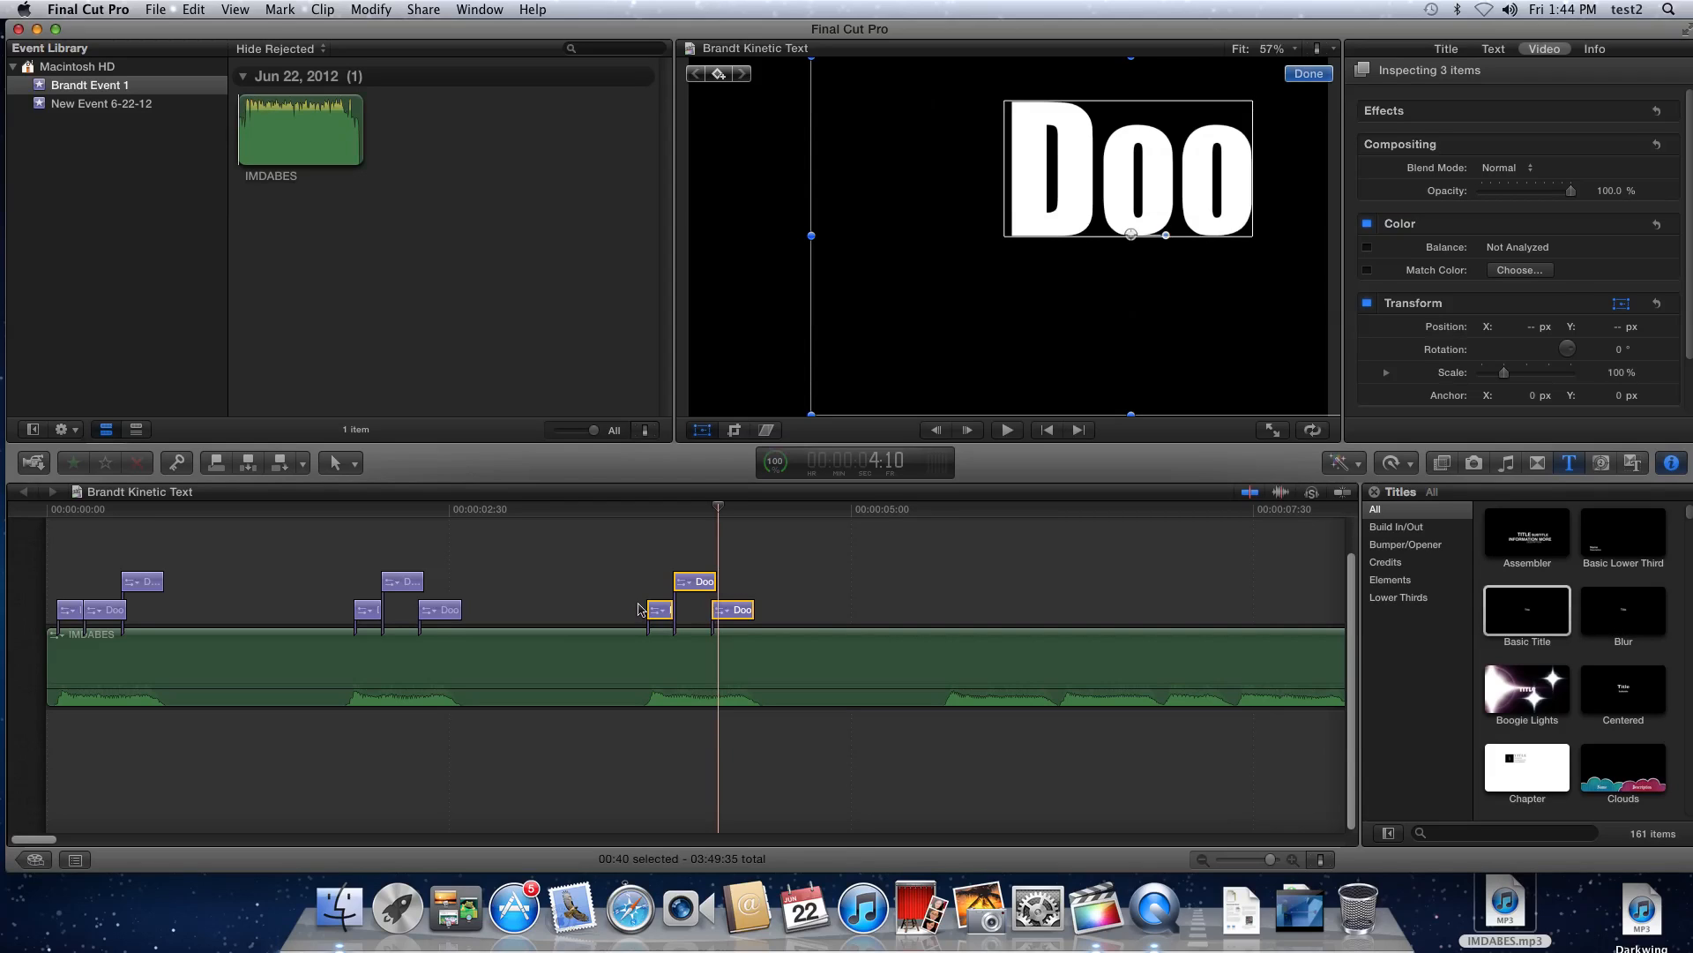
key("alt+g")
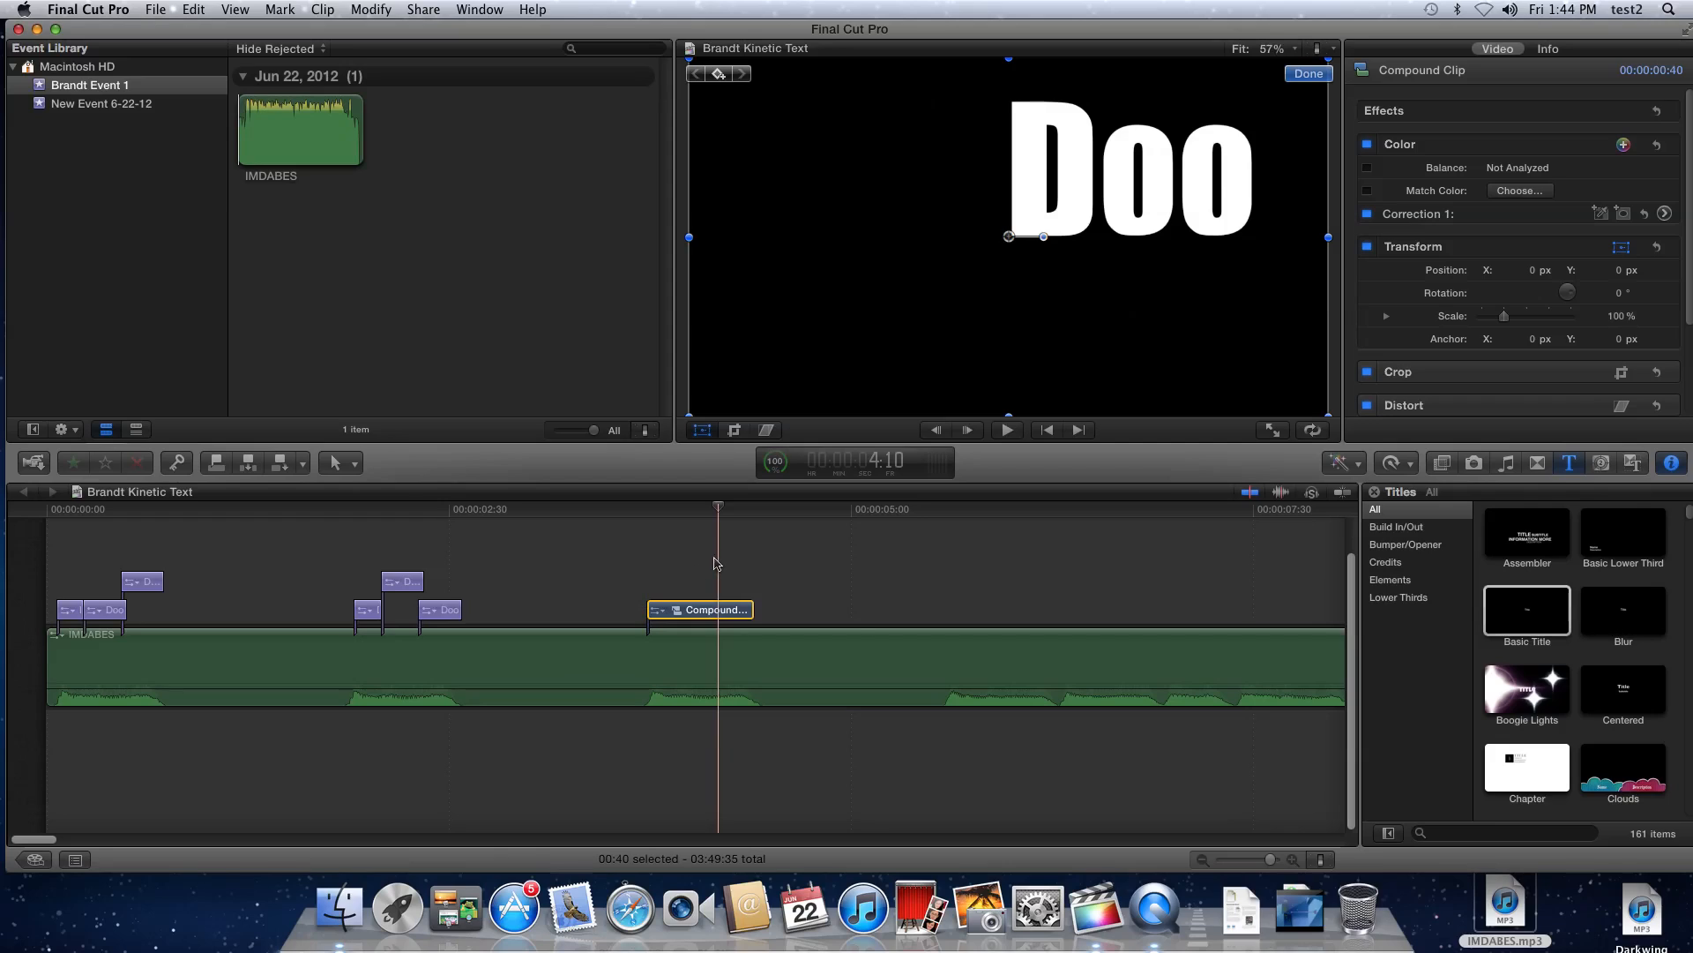
mouse_move(705, 520)
left_mouse_down()
mouse_move(655, 516)
mouse_move(718, 517)
mouse_move(695, 518)
left_mouse_up()
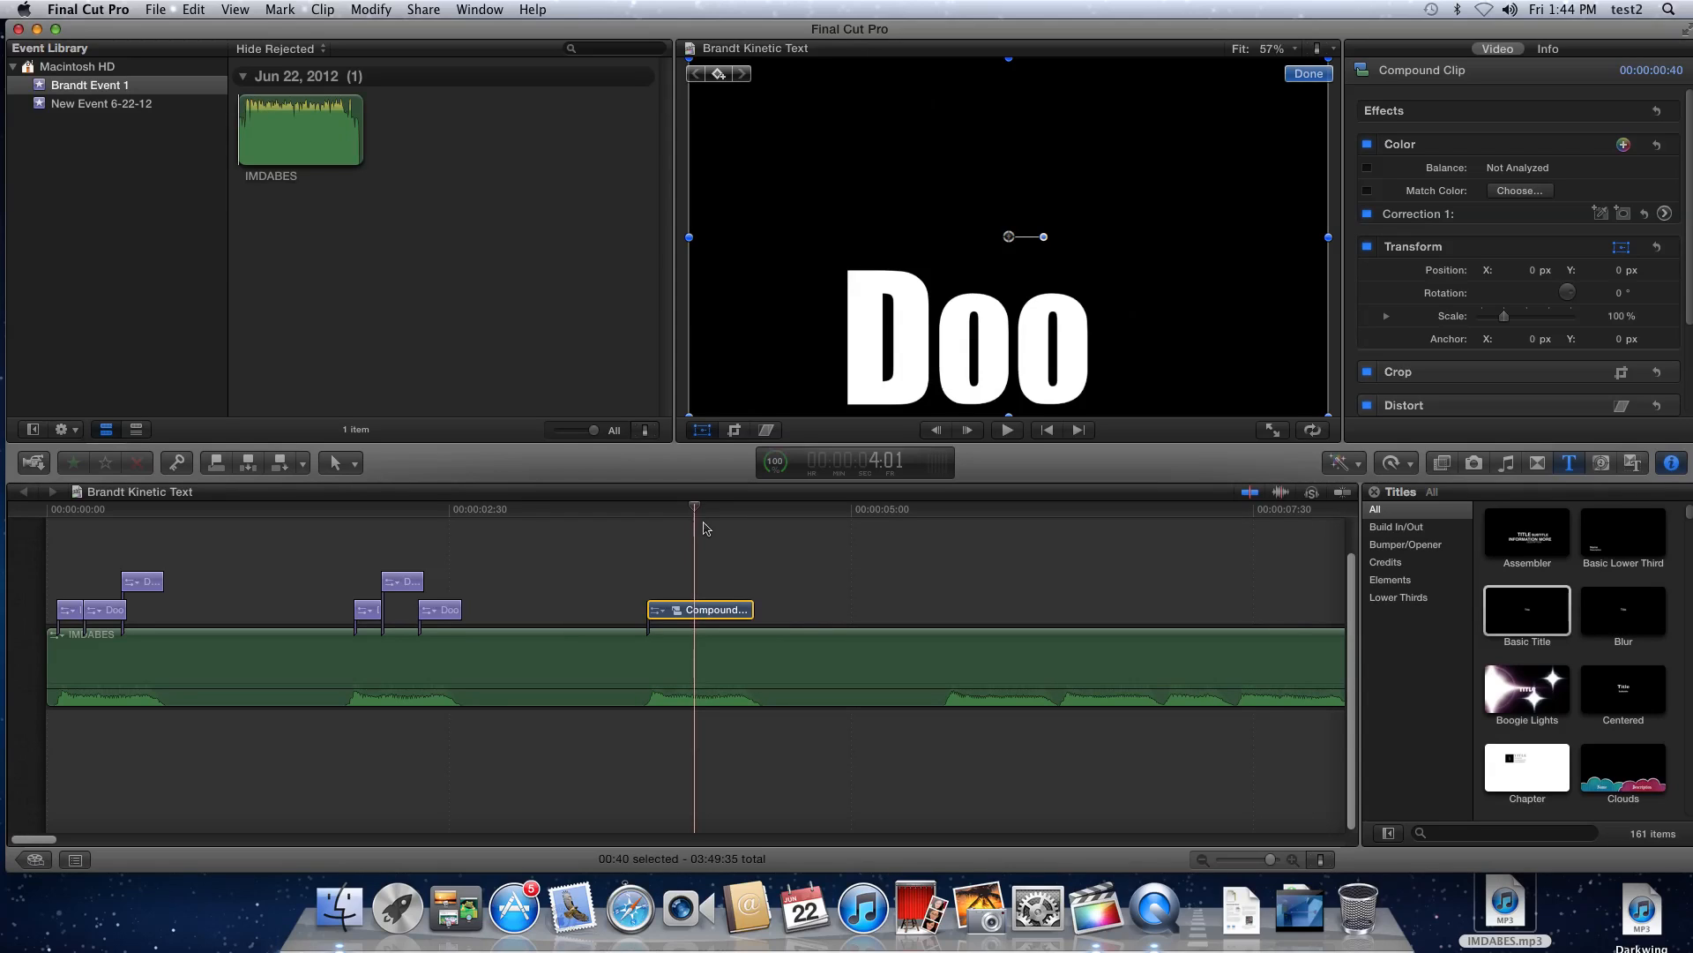
Move the compound clip's picture toward the frame's upper right, to about X 35.6 px, Y 19.2 px
left_click(703, 431)
left_click(882, 362)
left_click(729, 610)
left_click(1024, 220)
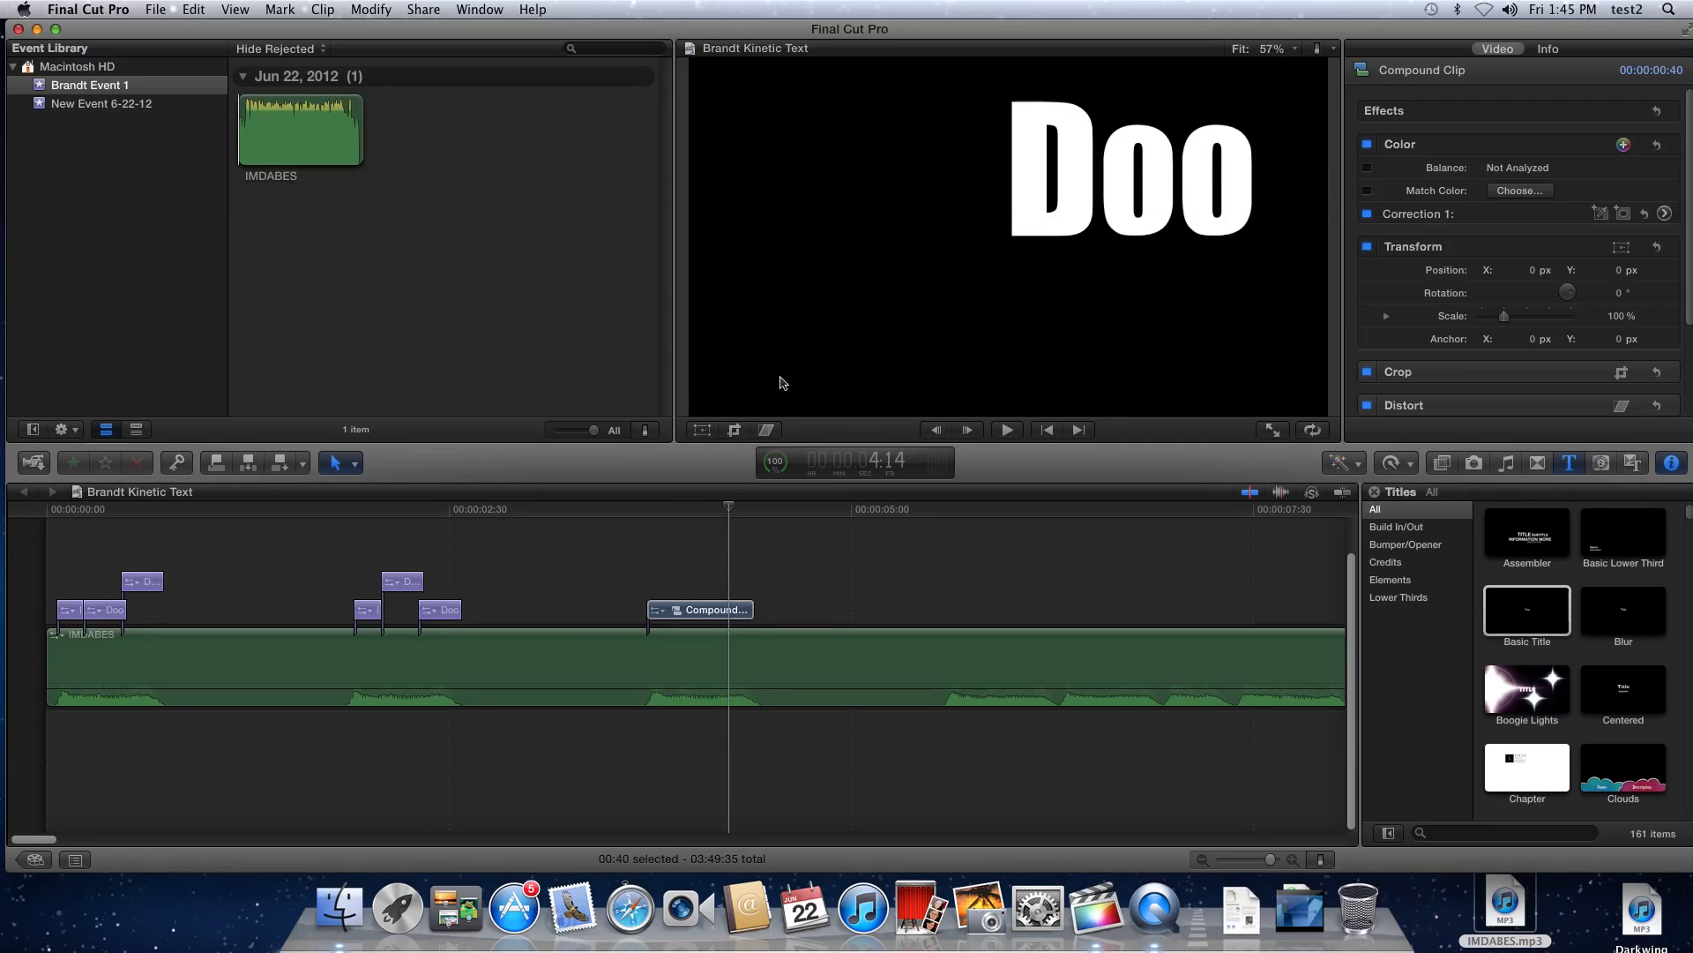
left_click(703, 429)
left_click_drag(1026, 209, 1161, 126)
Play the sequence from the beginning, and listen again from about 5:36 to locate where the next word falls
left_click_drag(730, 505, 53, 528)
key("space")
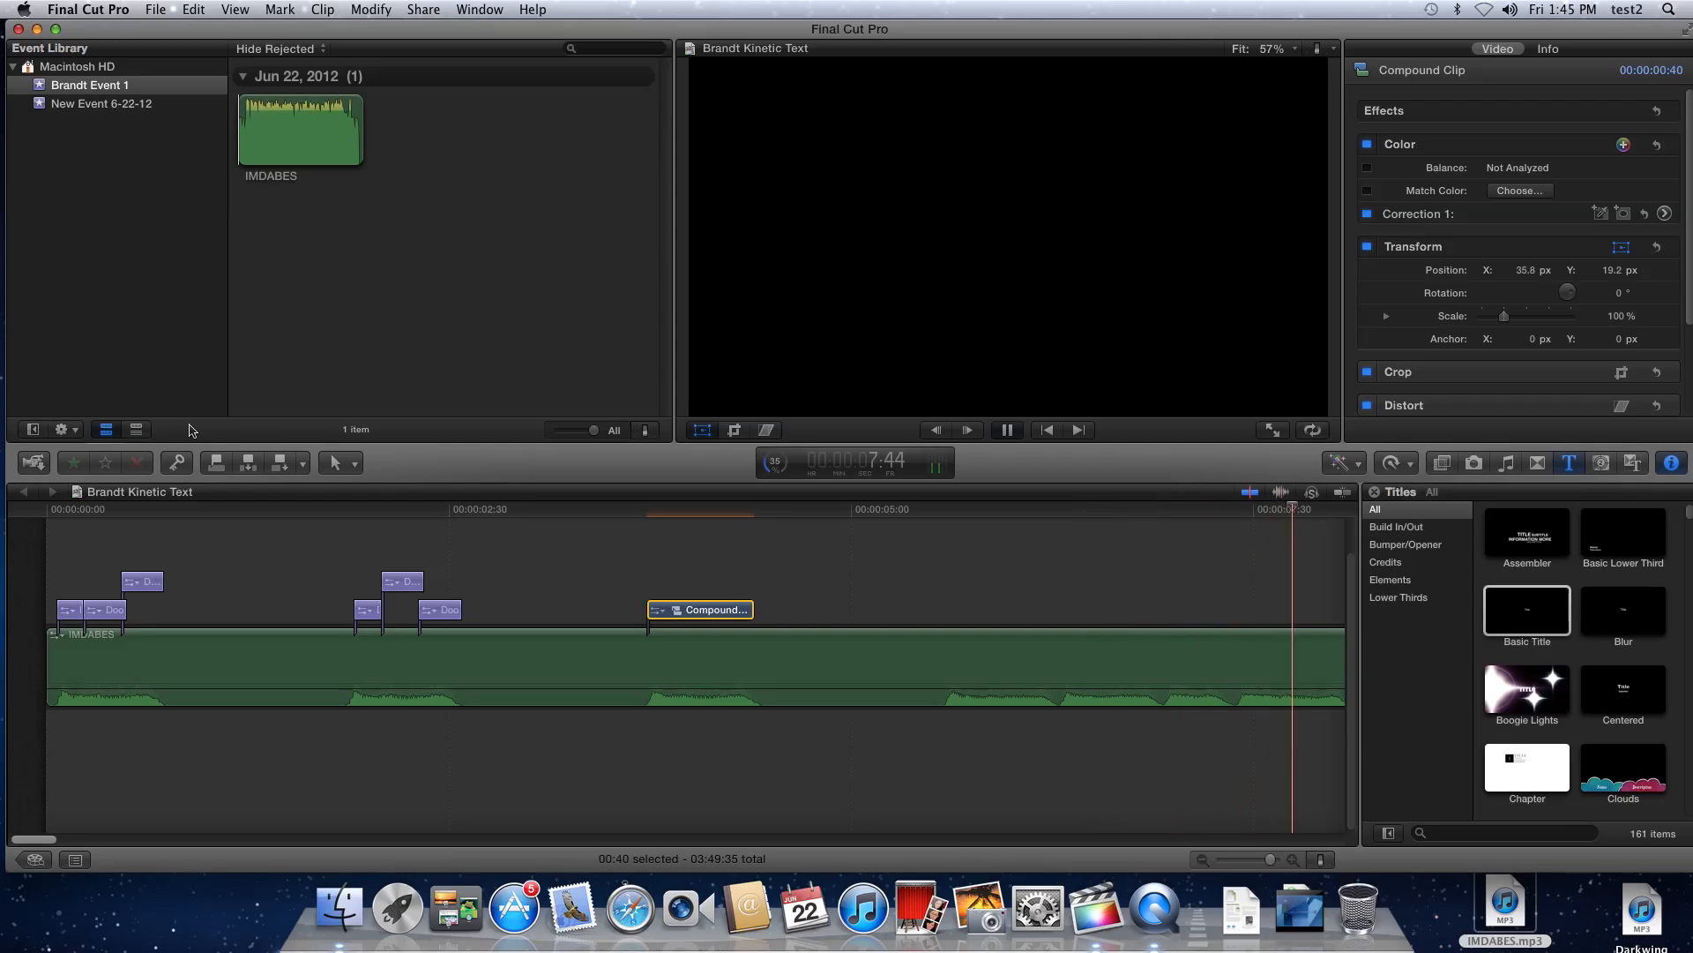
left_click(899, 512)
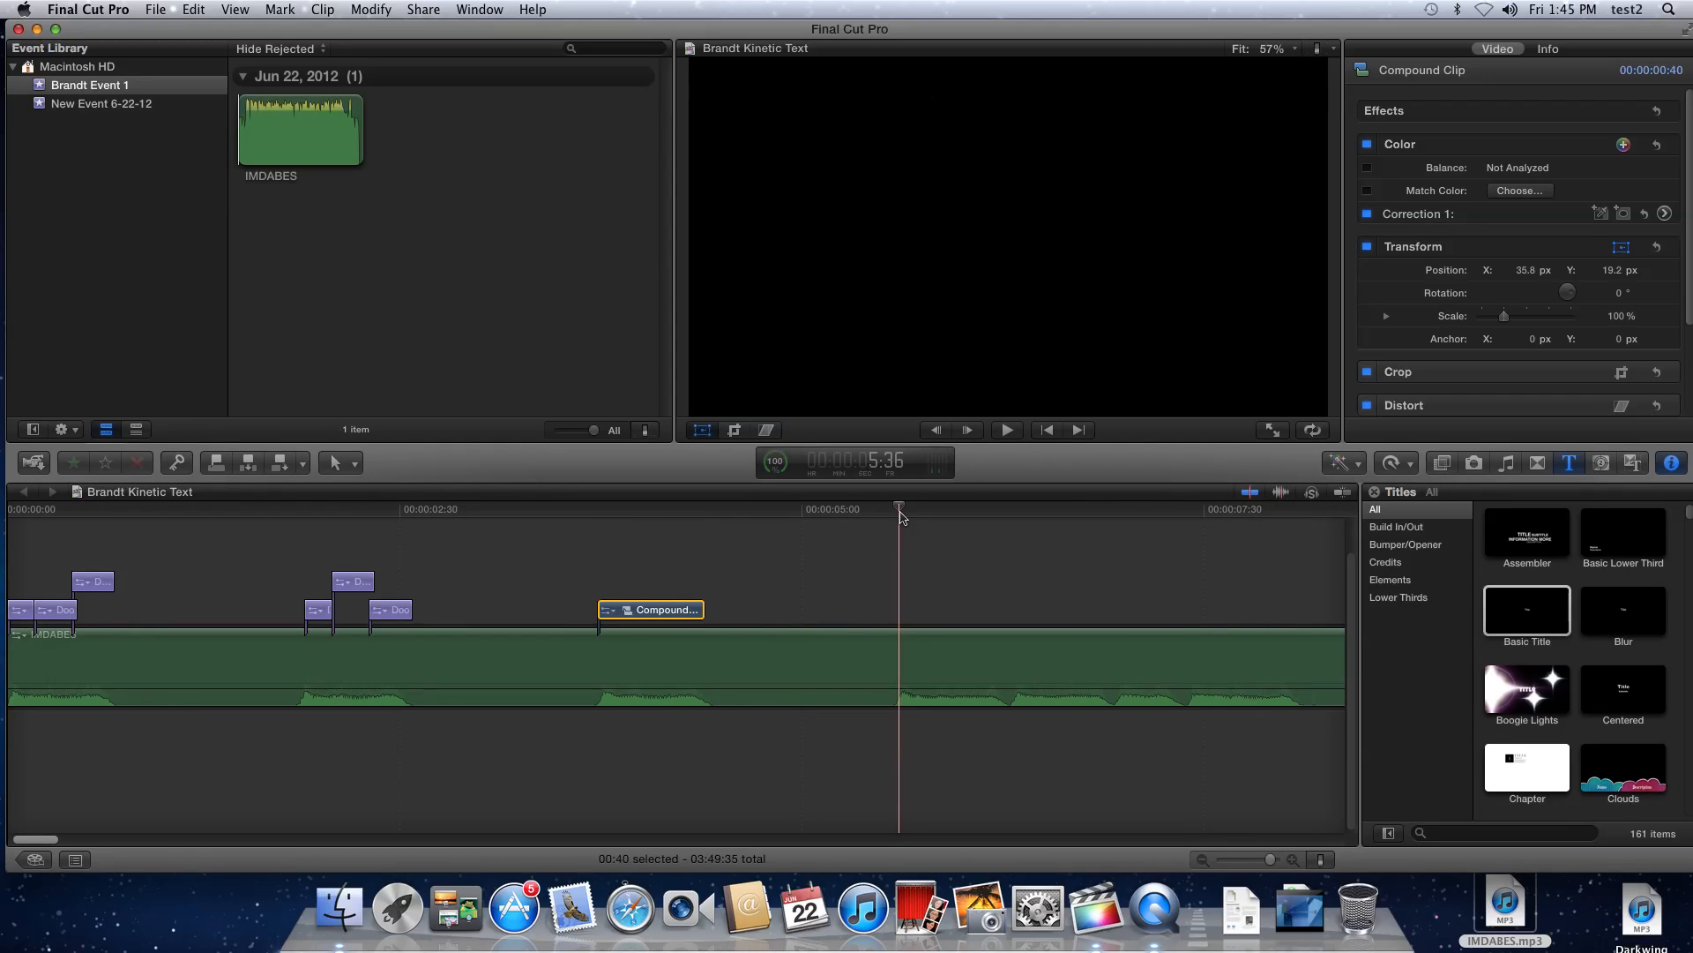
key("space")
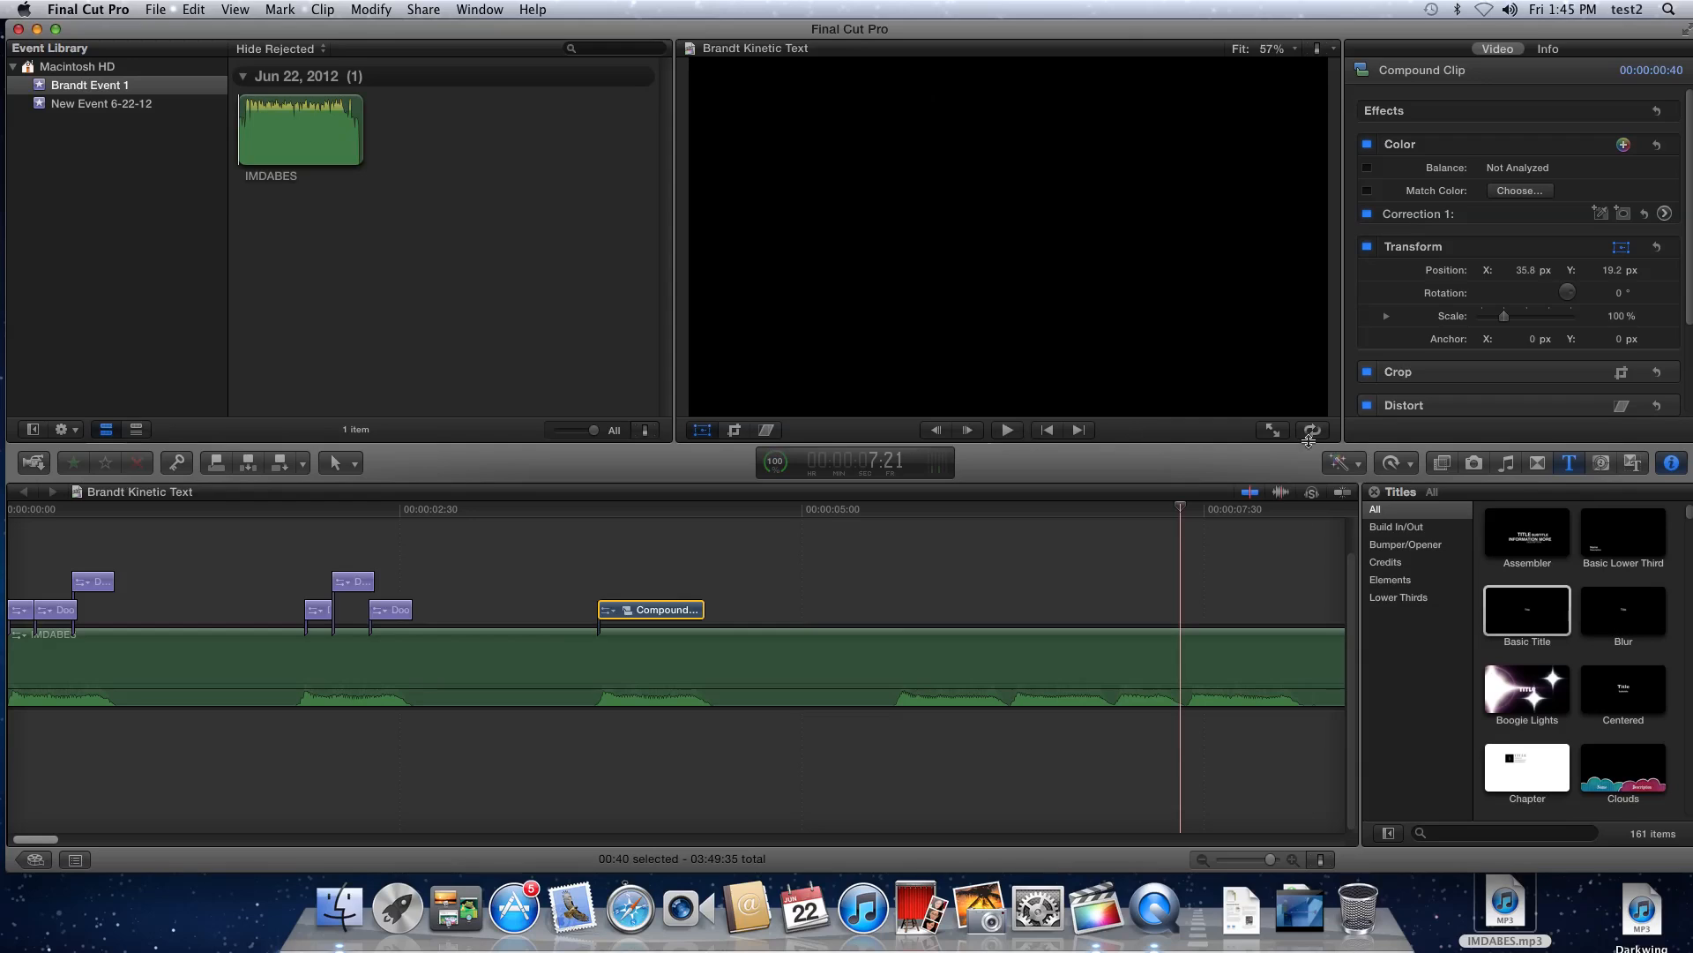
left_click(1012, 552)
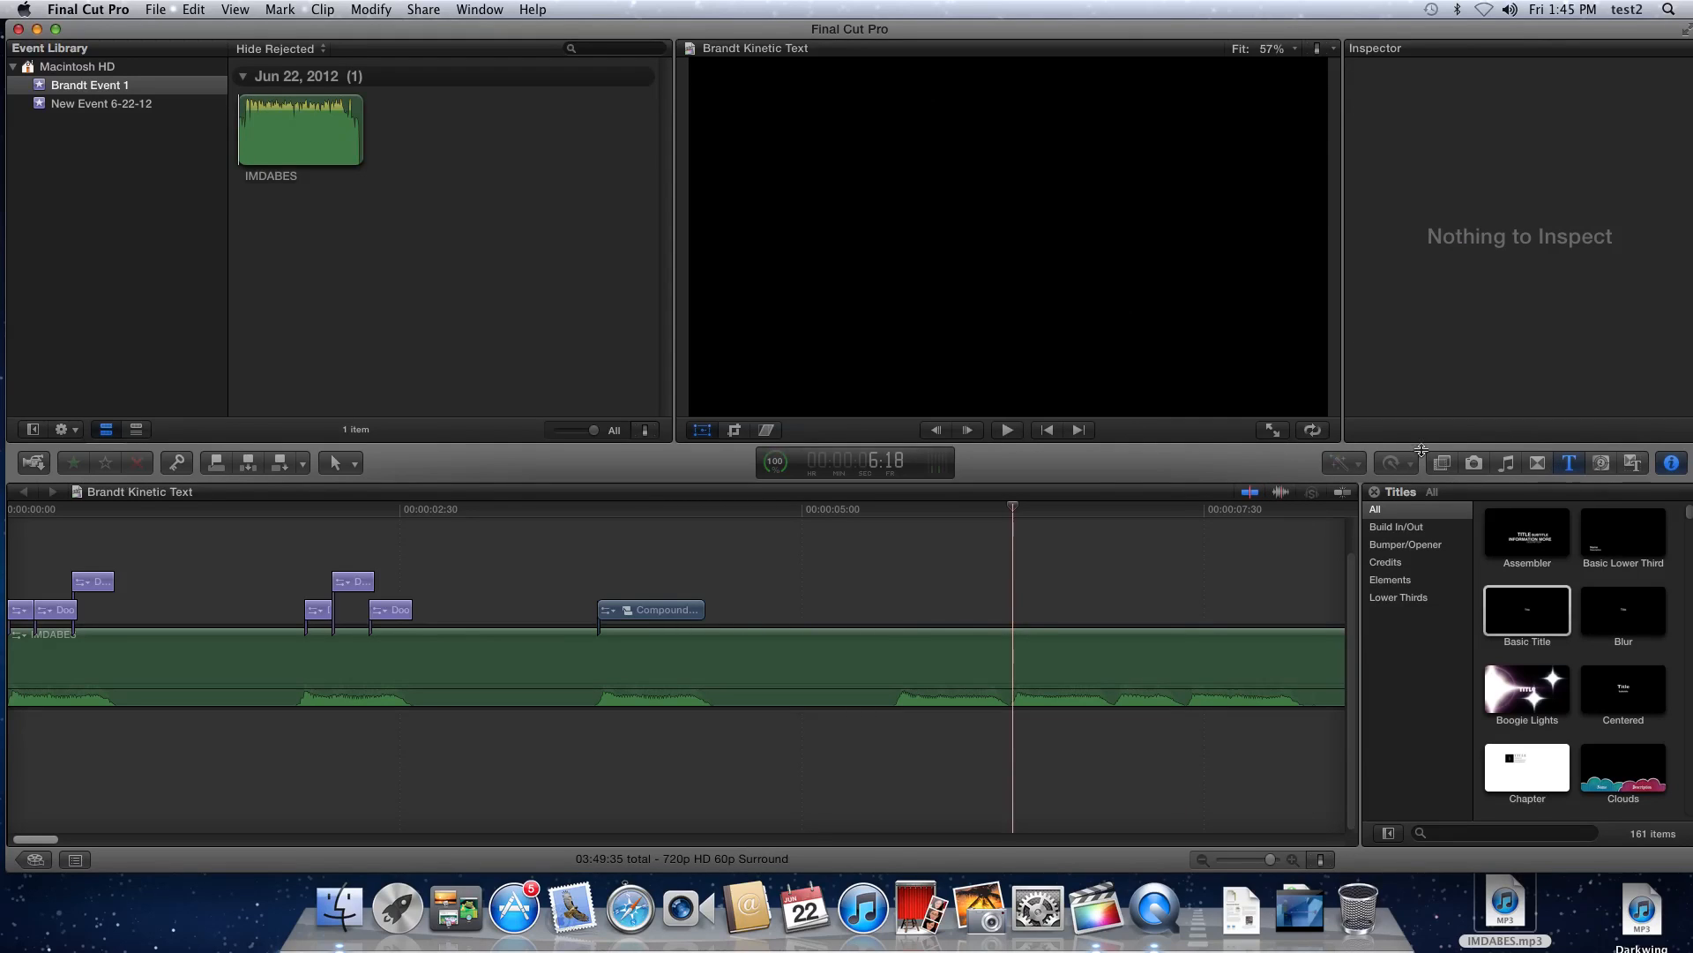
Add a Basic Title above the audio at about 5:37, on the fourth sound burst, and shorten it to 40 frames
left_click(1568, 463)
left_click(1569, 464)
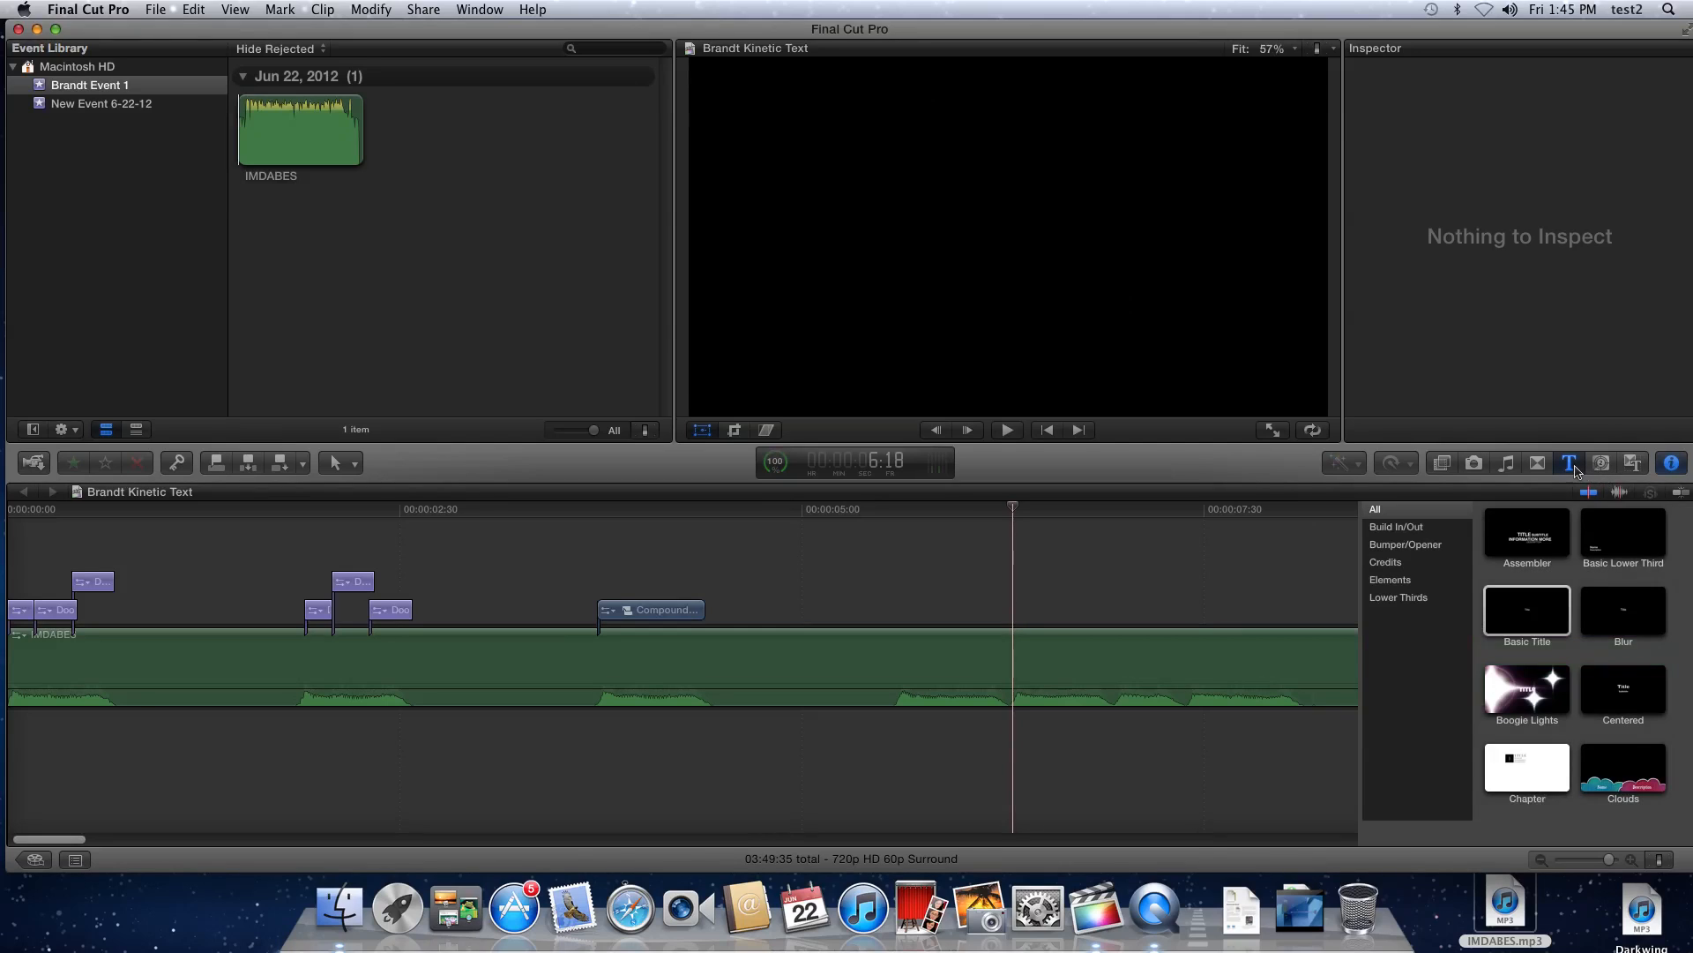
left_click_drag(1523, 589, 908, 608)
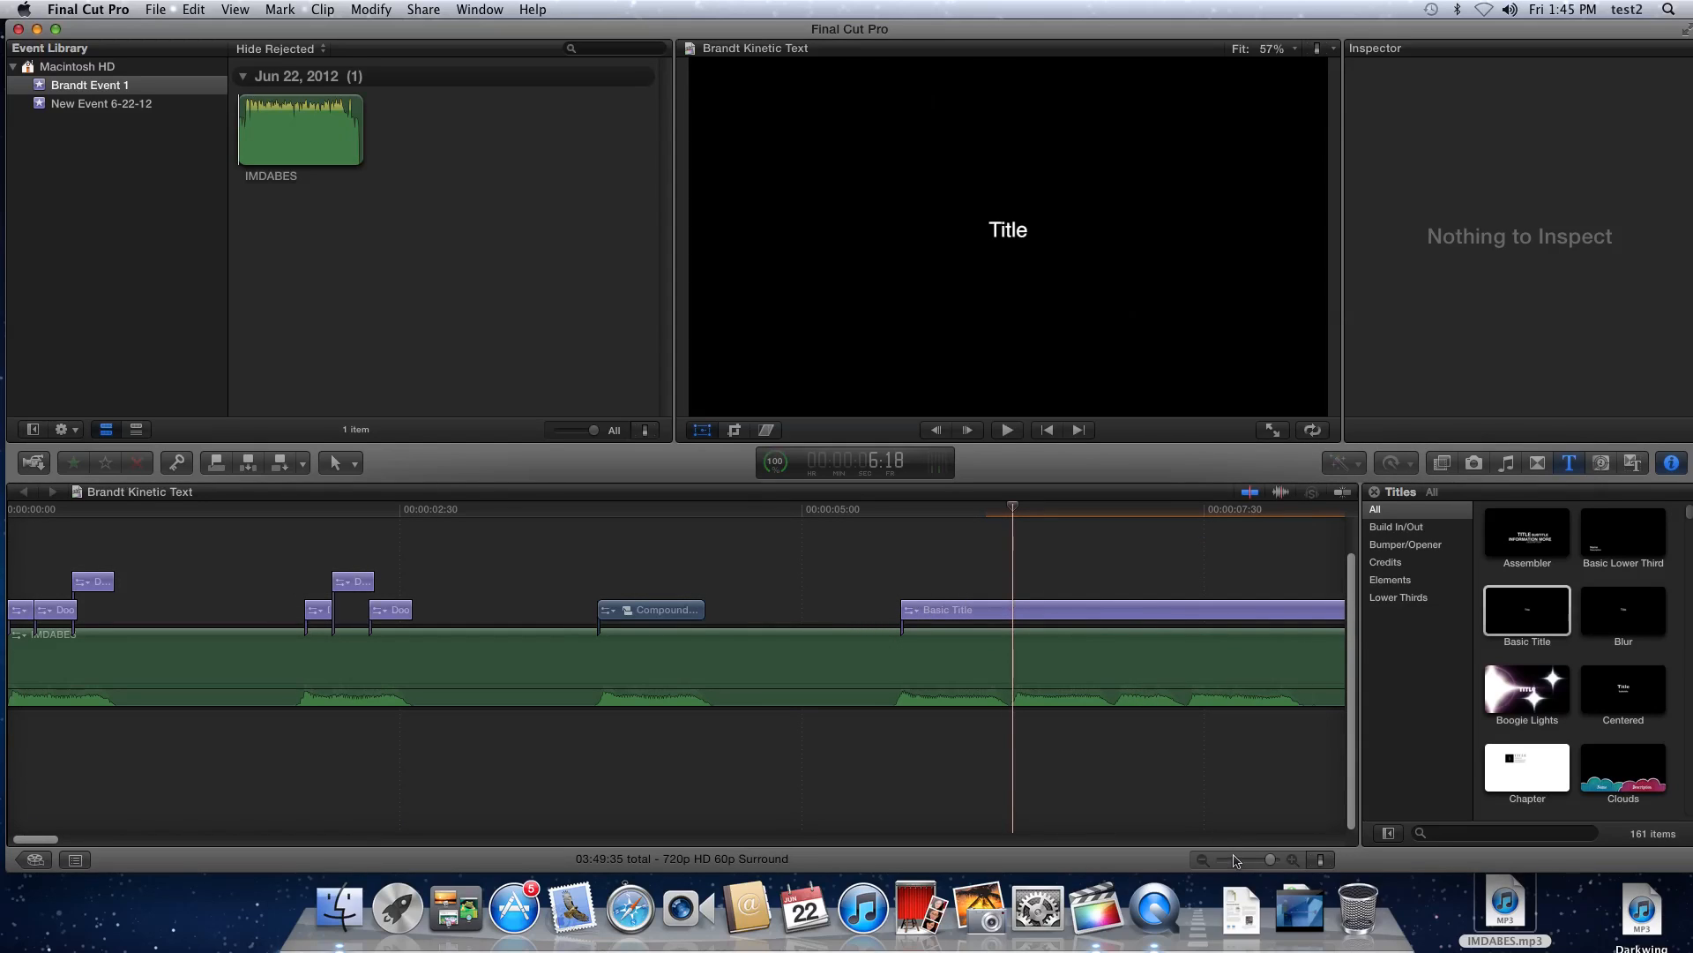
left_click_drag(1266, 859, 1265, 859)
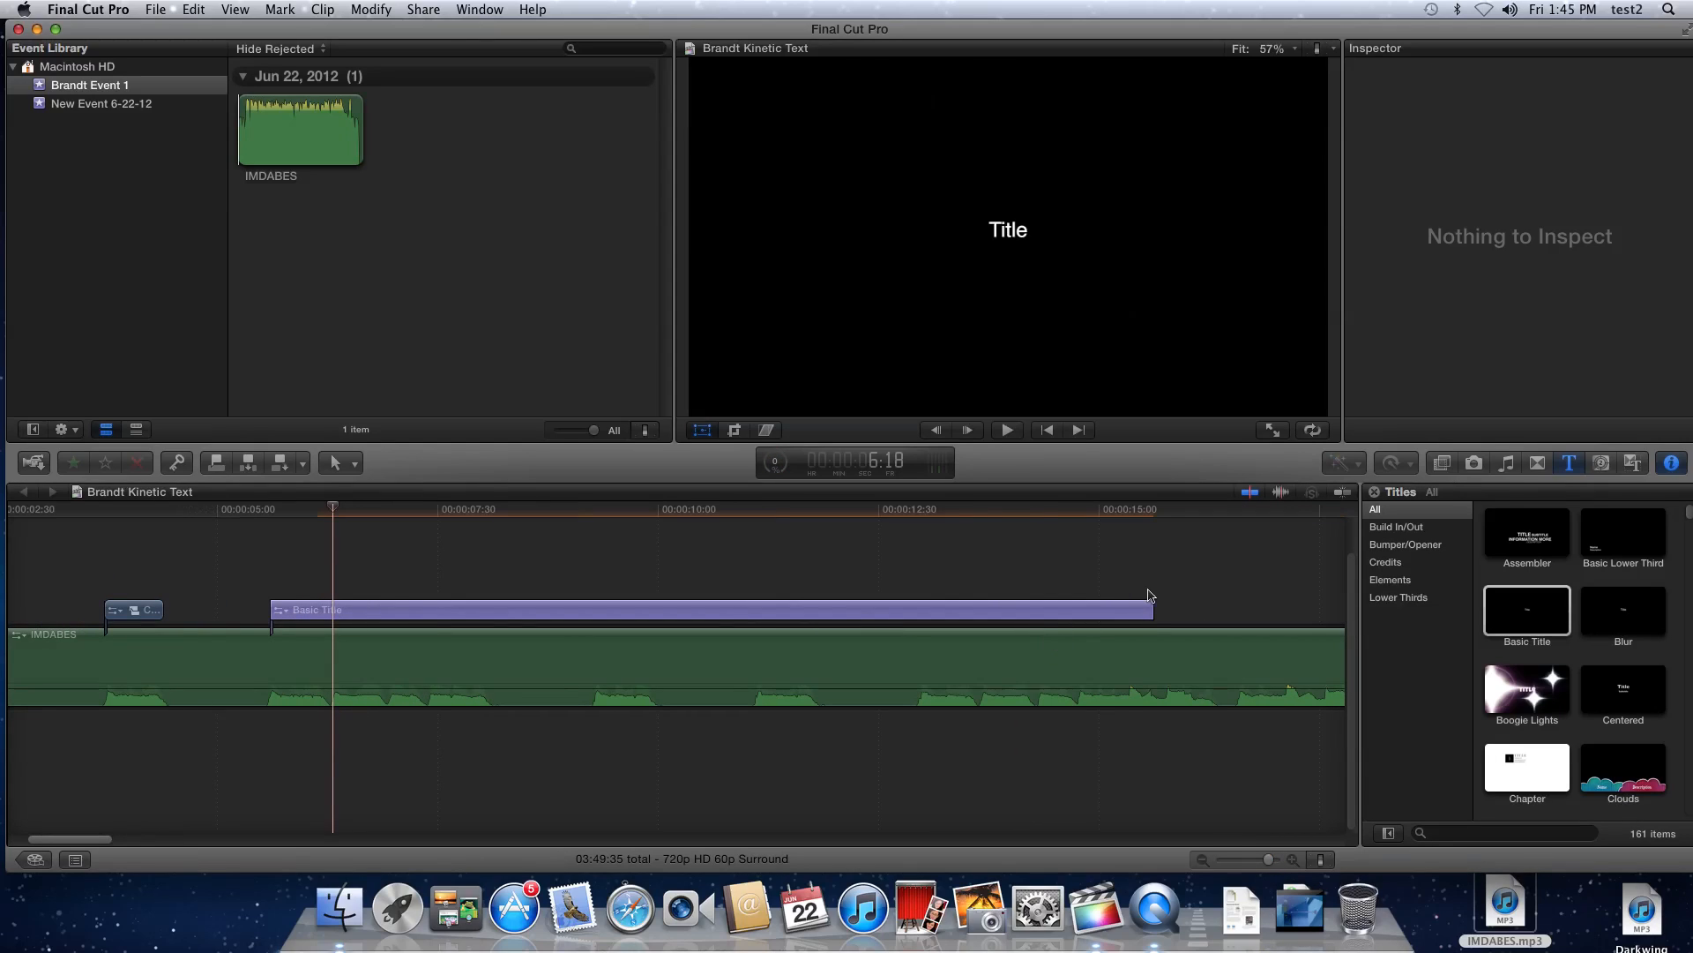
left_click_drag(1154, 606, 330, 599)
Fit the Basic Title to its sound burst by starting it slightly earlier and trimming it to 39 frames
left_click(273, 515)
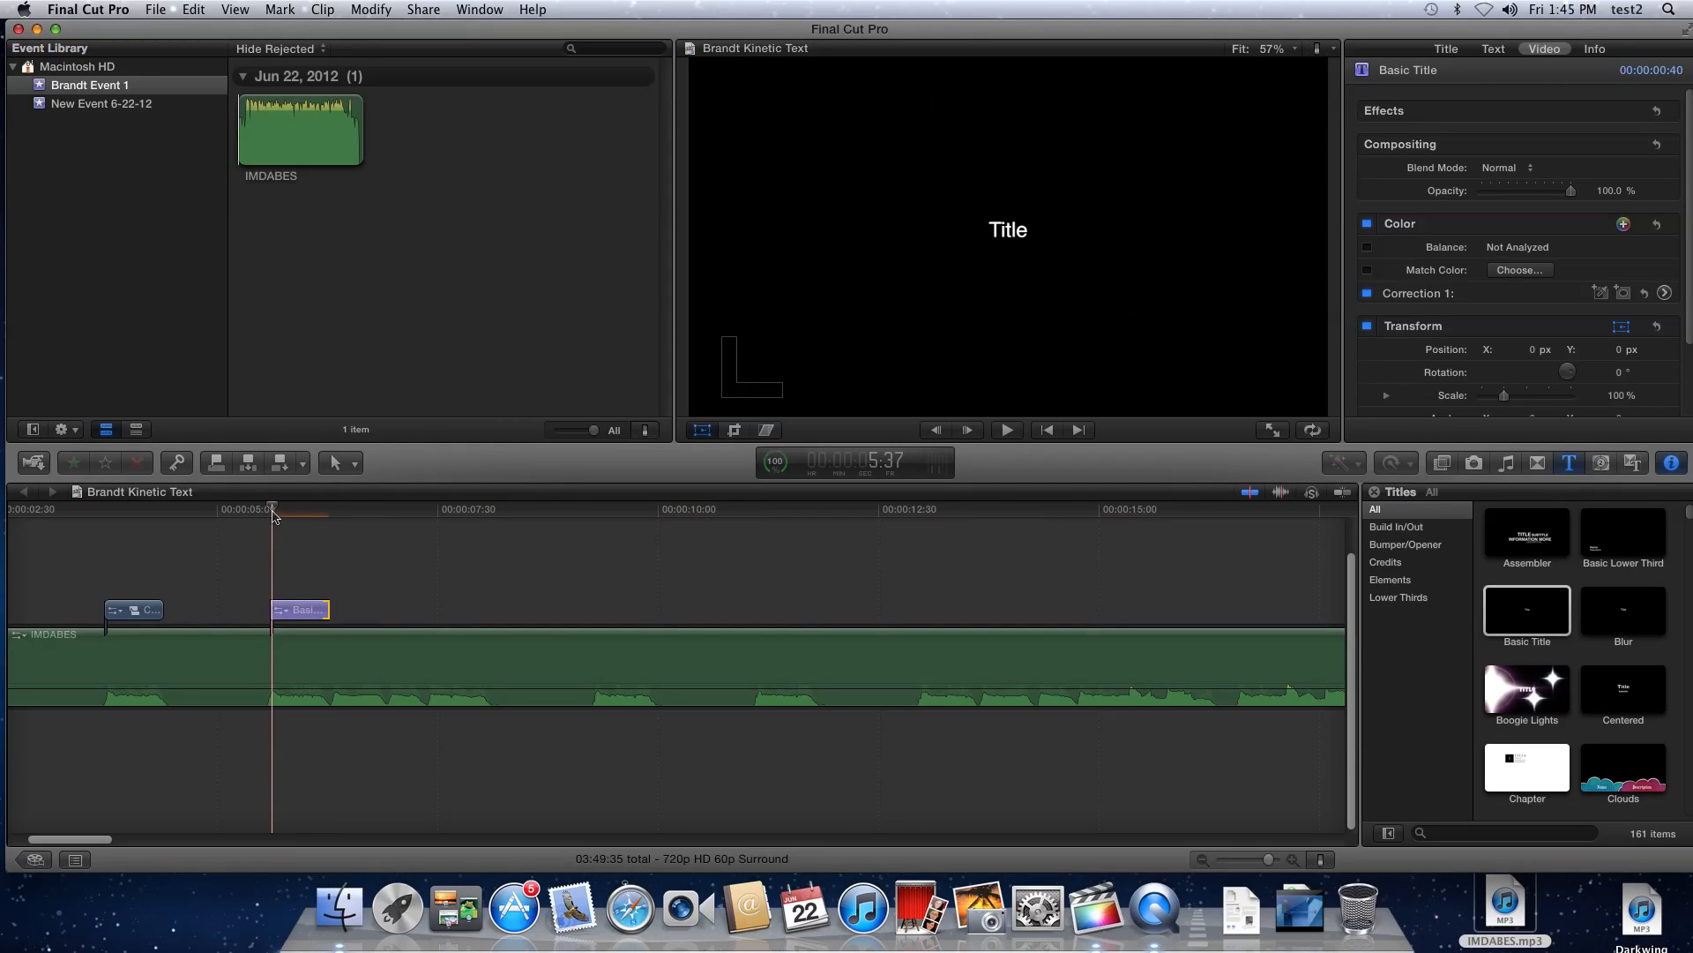
left_click(155, 9)
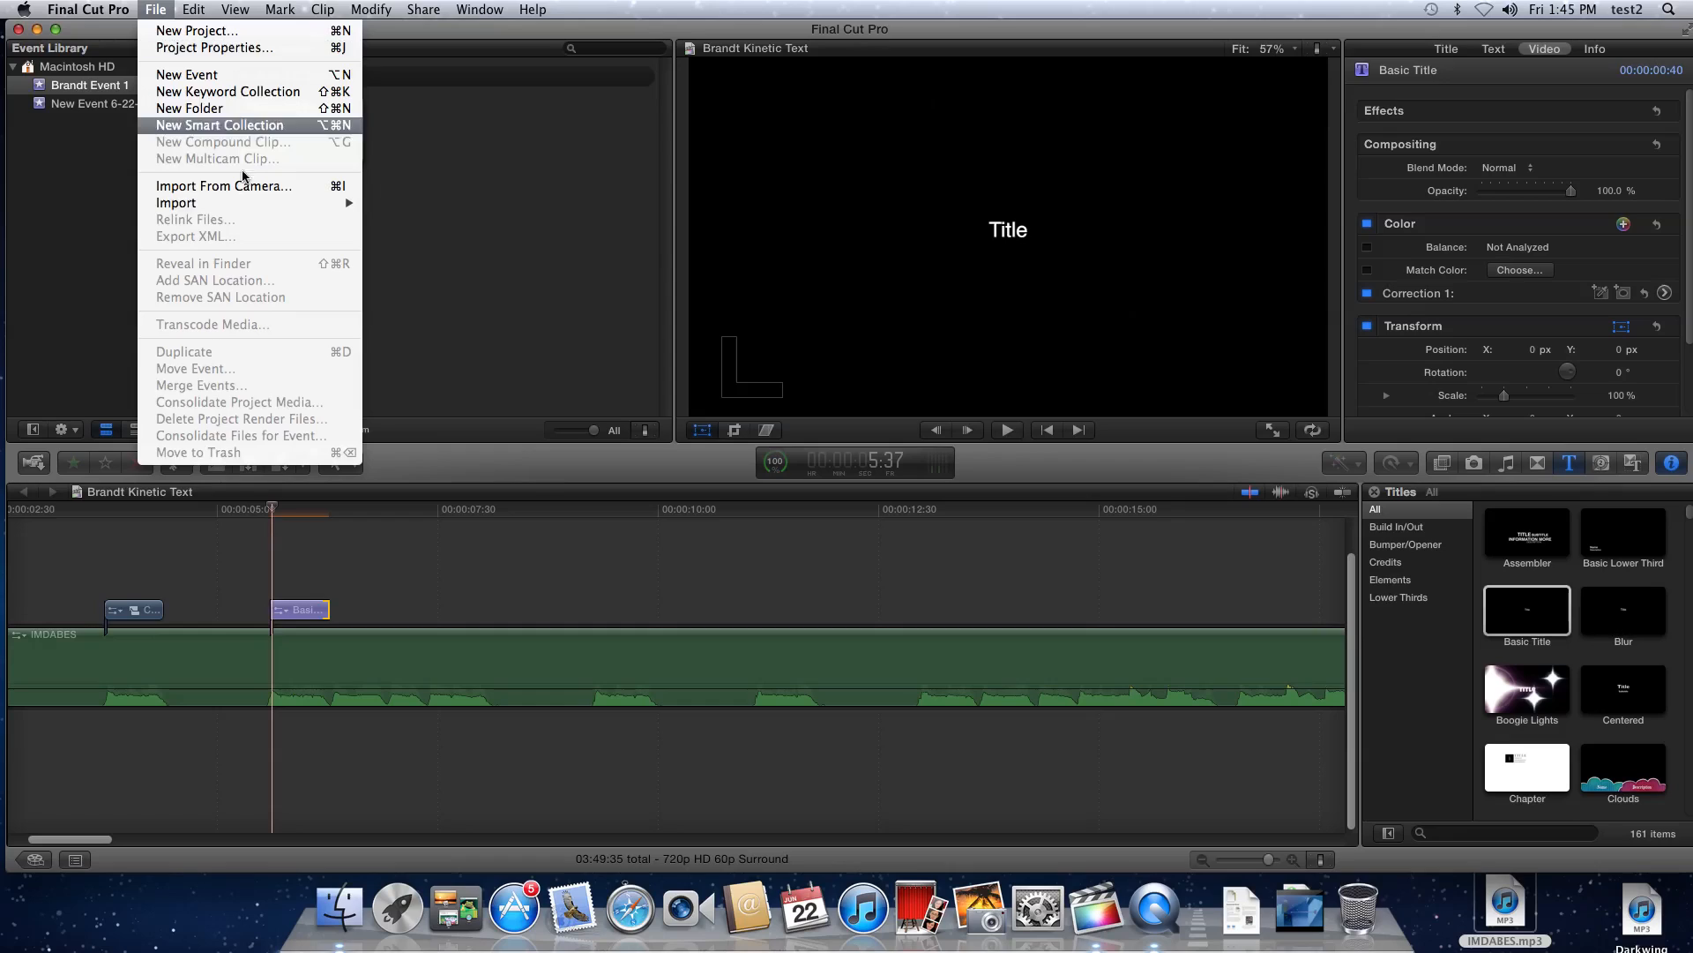
left_click(635, 479)
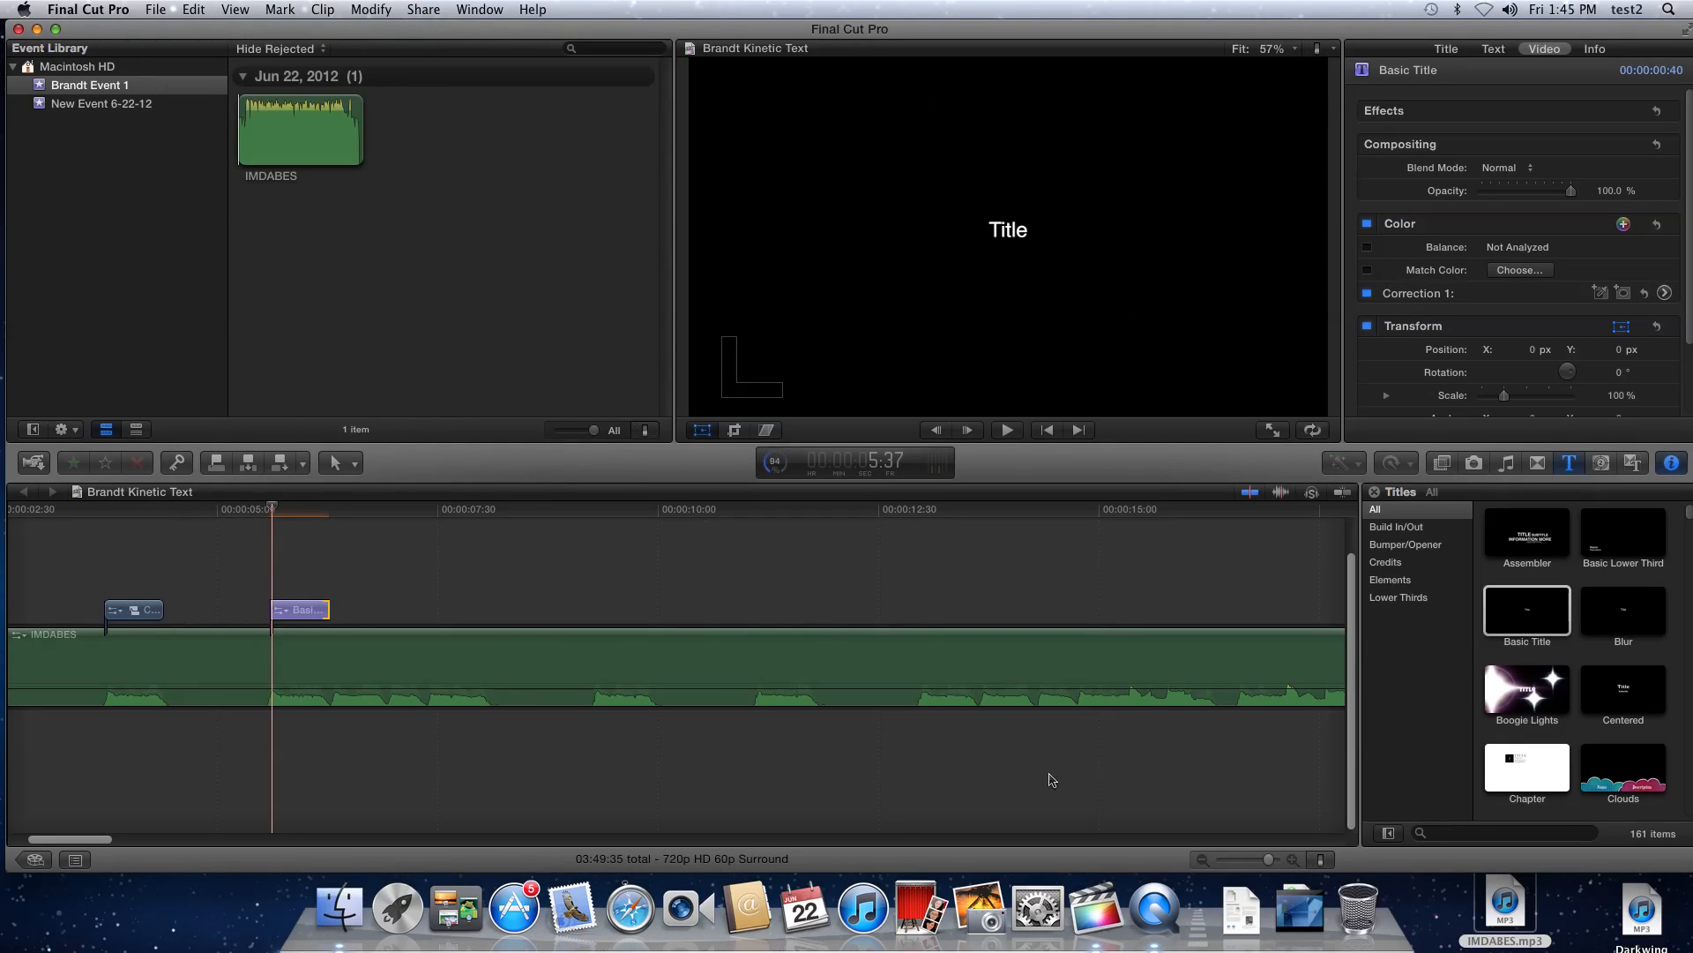
left_click_drag(1274, 865, 1274, 867)
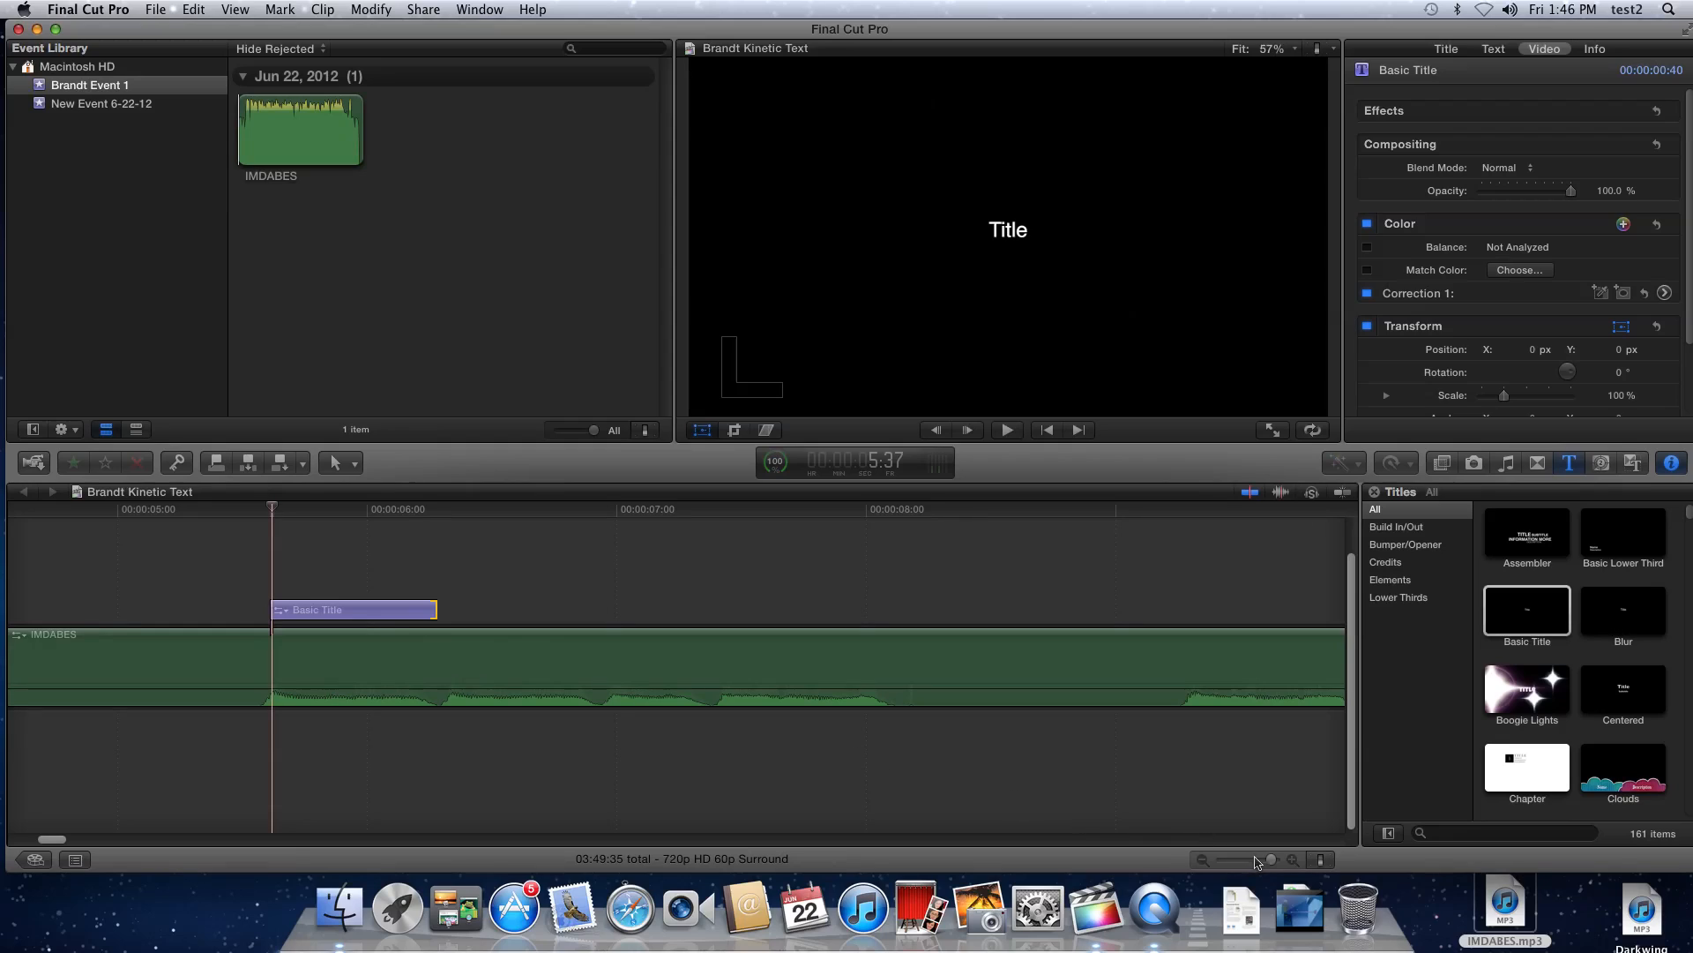
left_click_drag(1273, 863, 1277, 864)
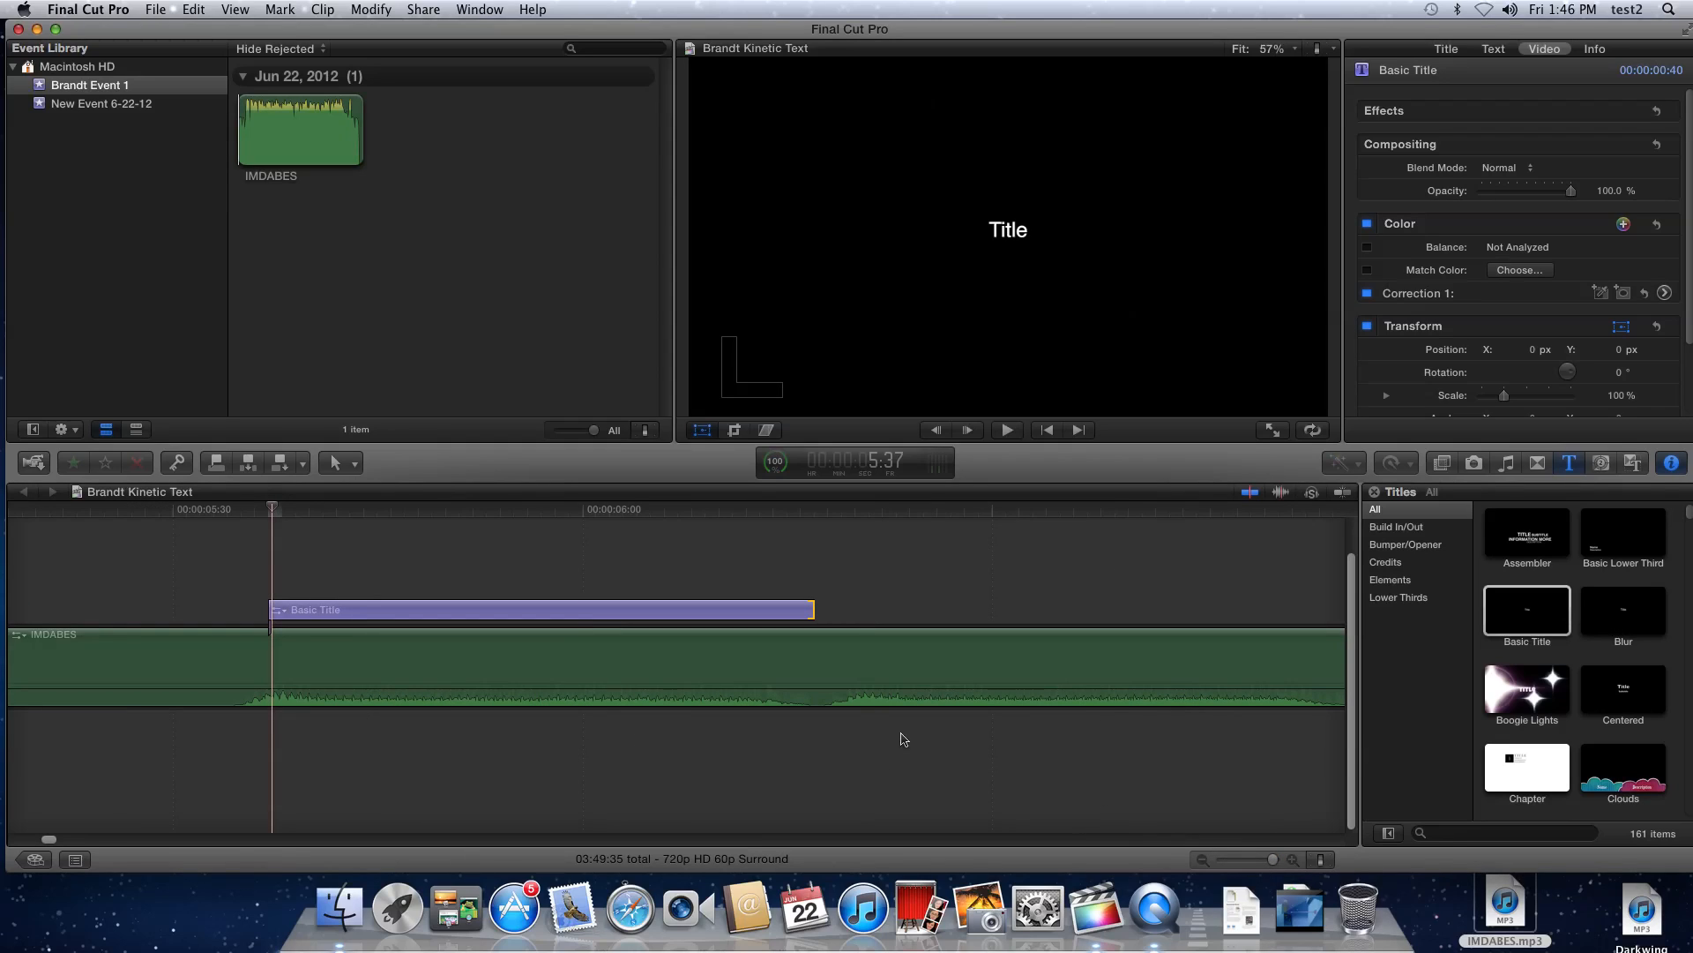
left_click_drag(812, 610, 773, 608)
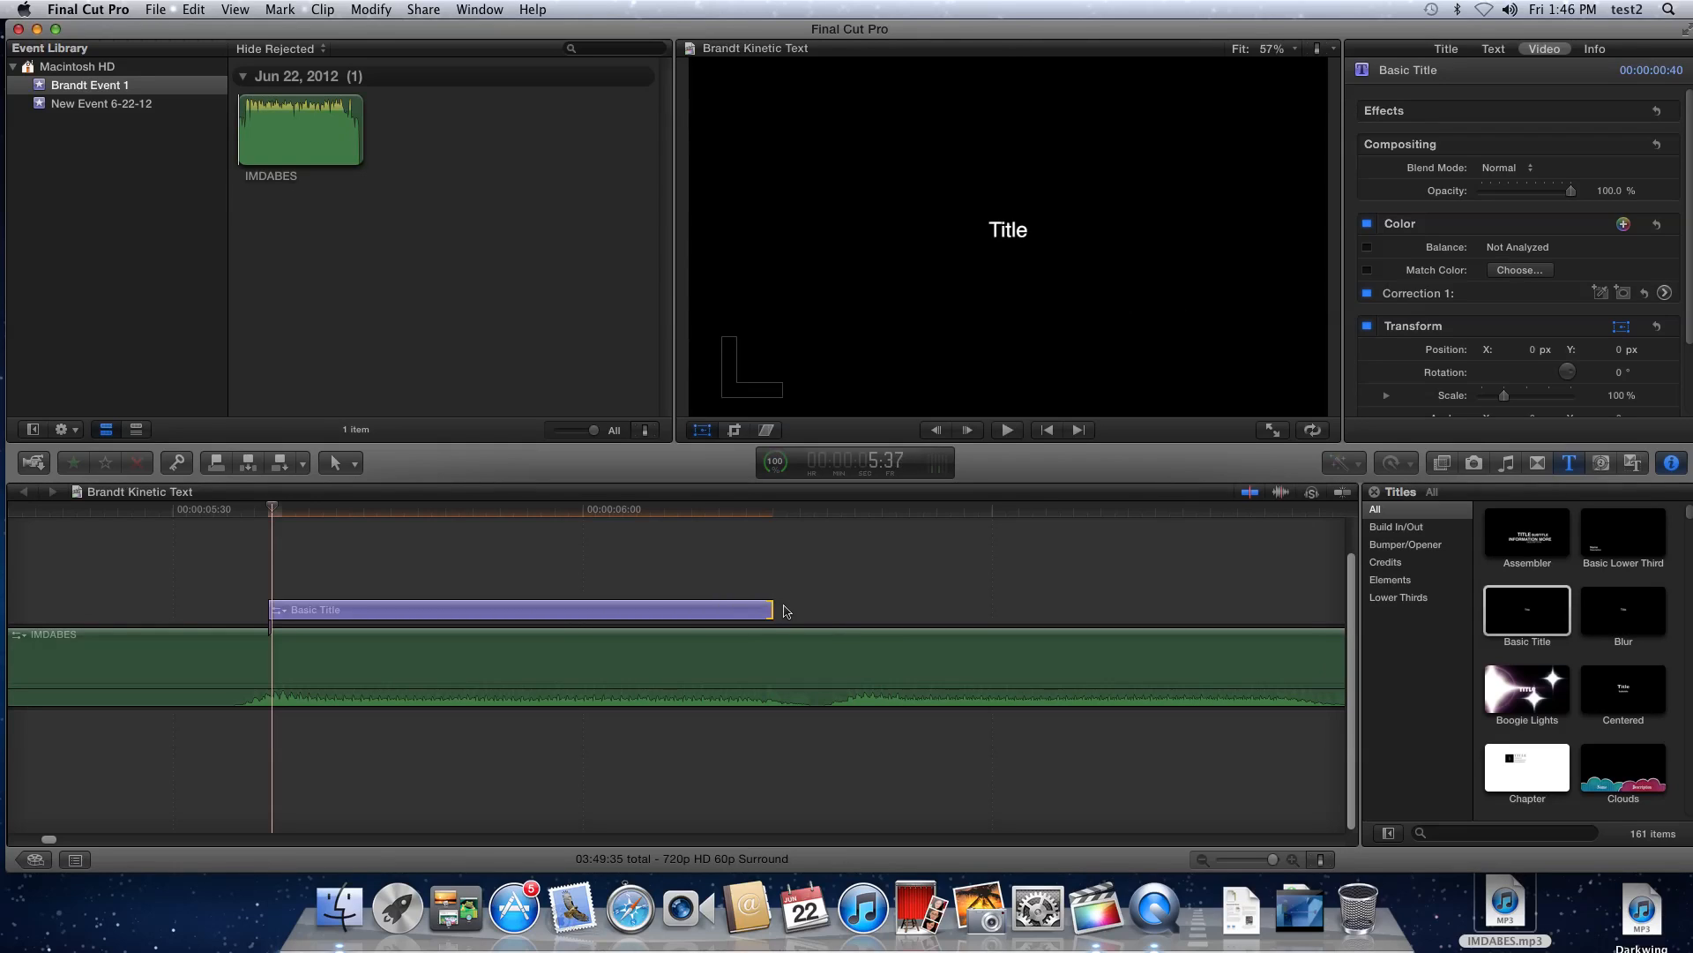
left_click_drag(586, 611, 574, 611)
left_click_drag(748, 614, 773, 615)
Change the Basic Title's text to "Duuuuuoooo" and set its font size to 288
left_click(656, 615)
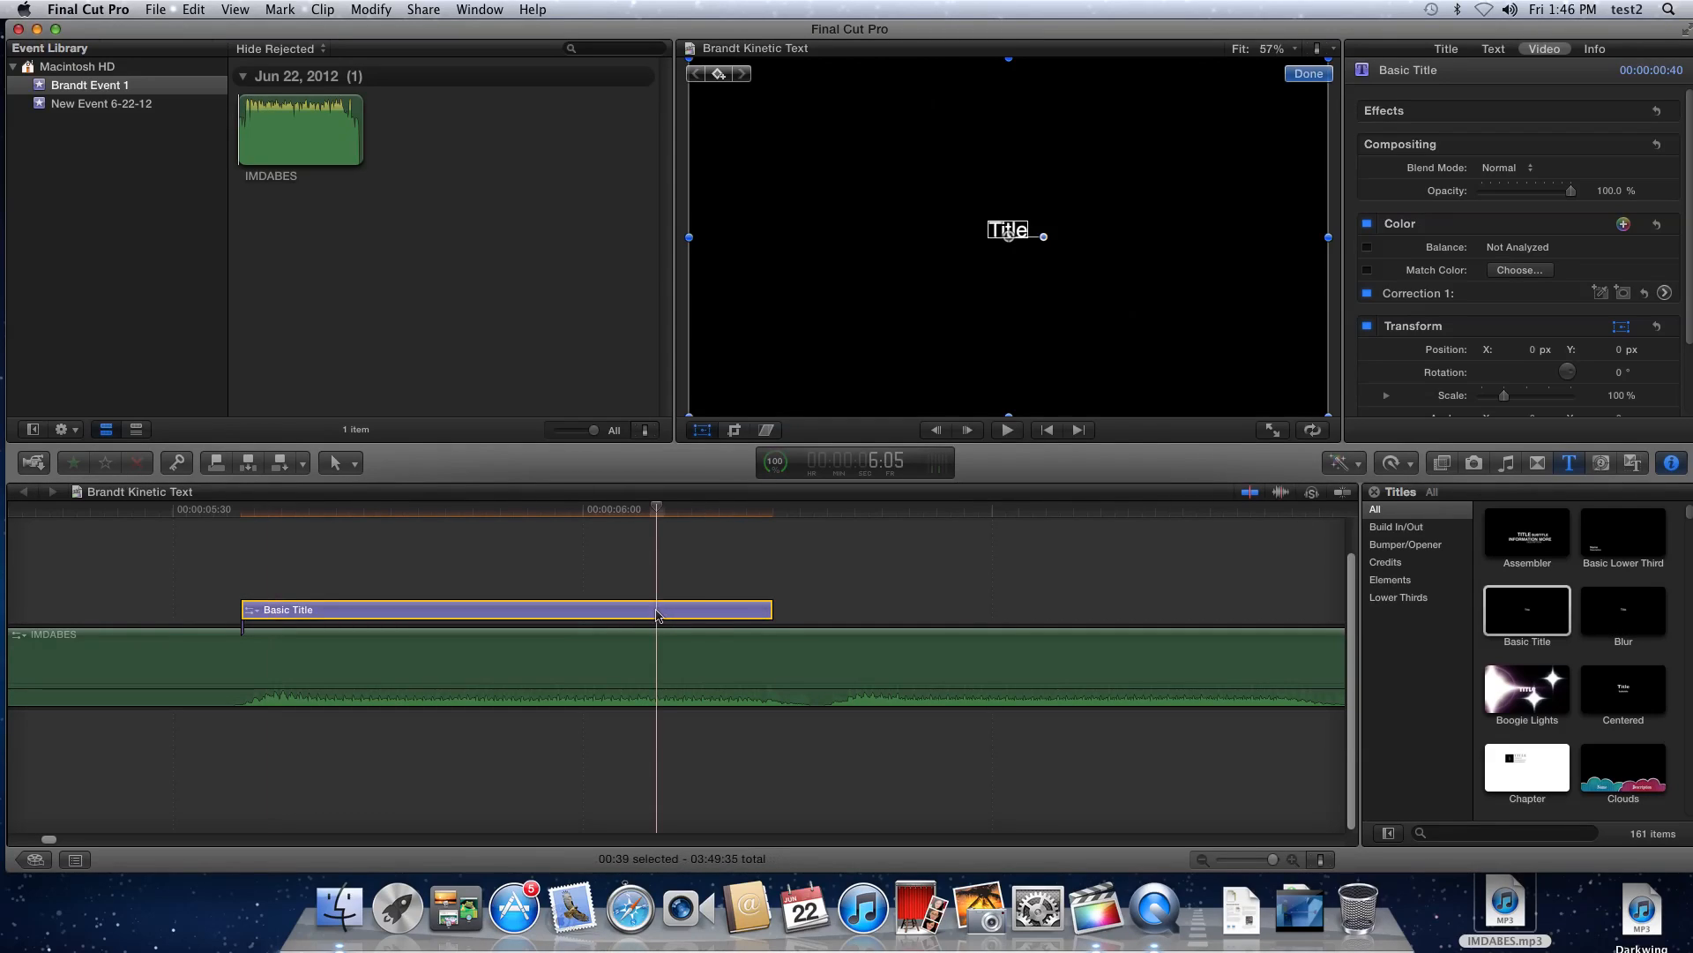
double_click(1010, 232)
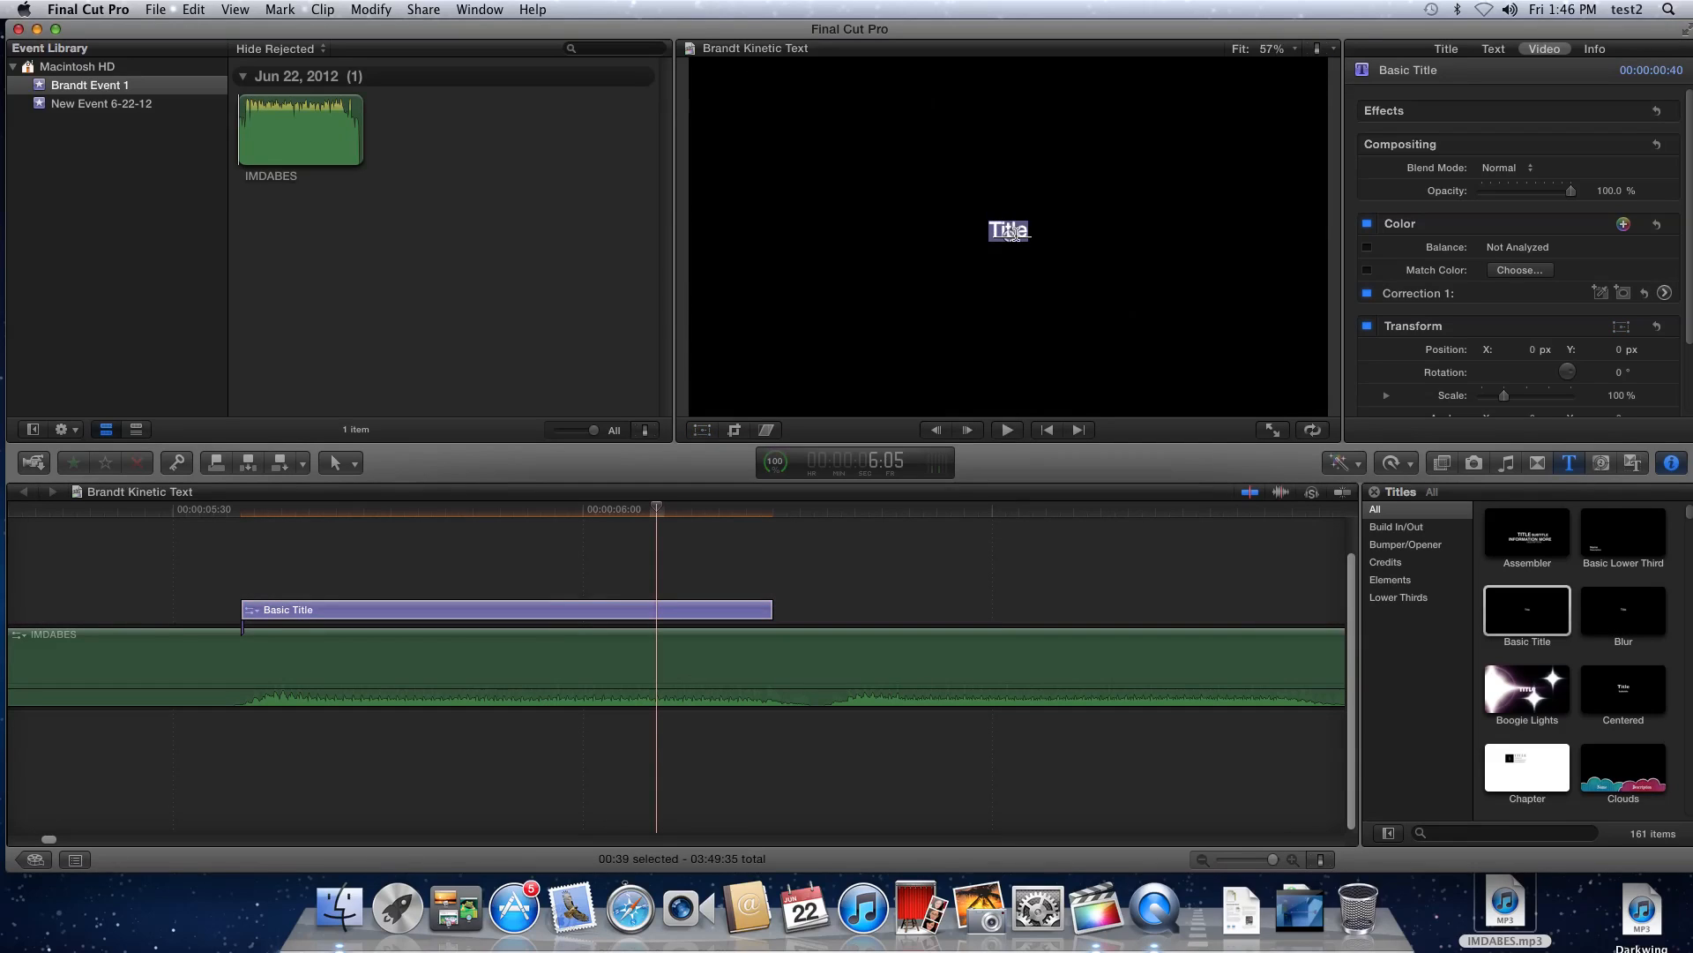
type("D")
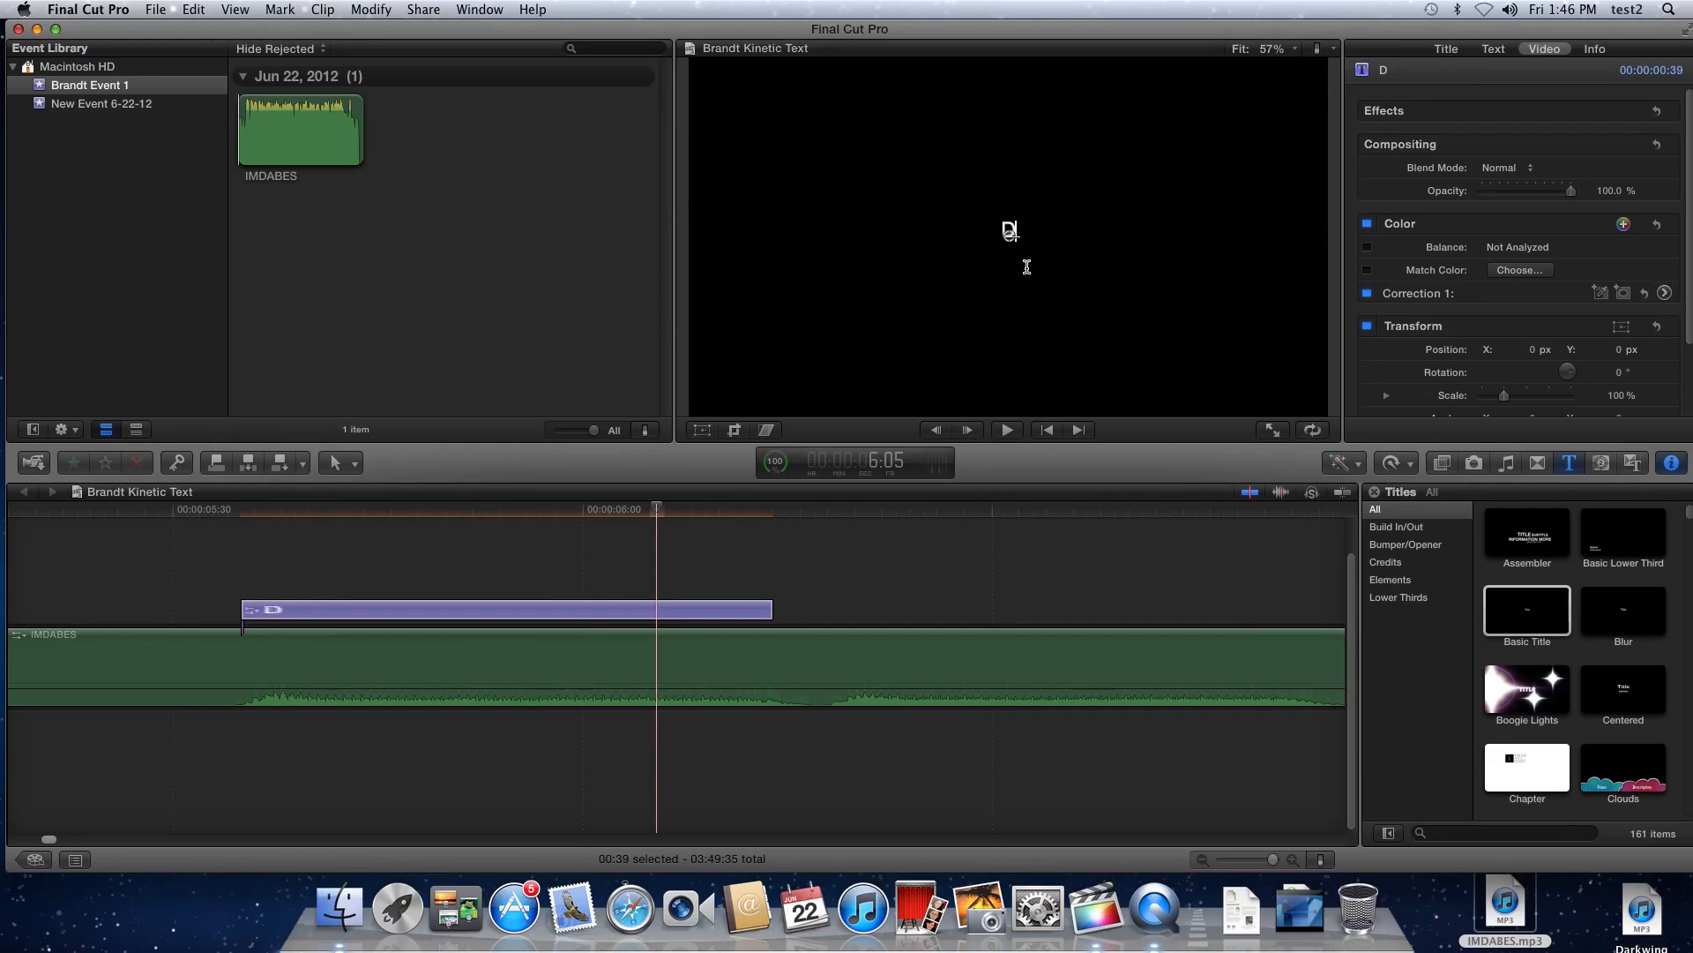
type("uuuuuoooo")
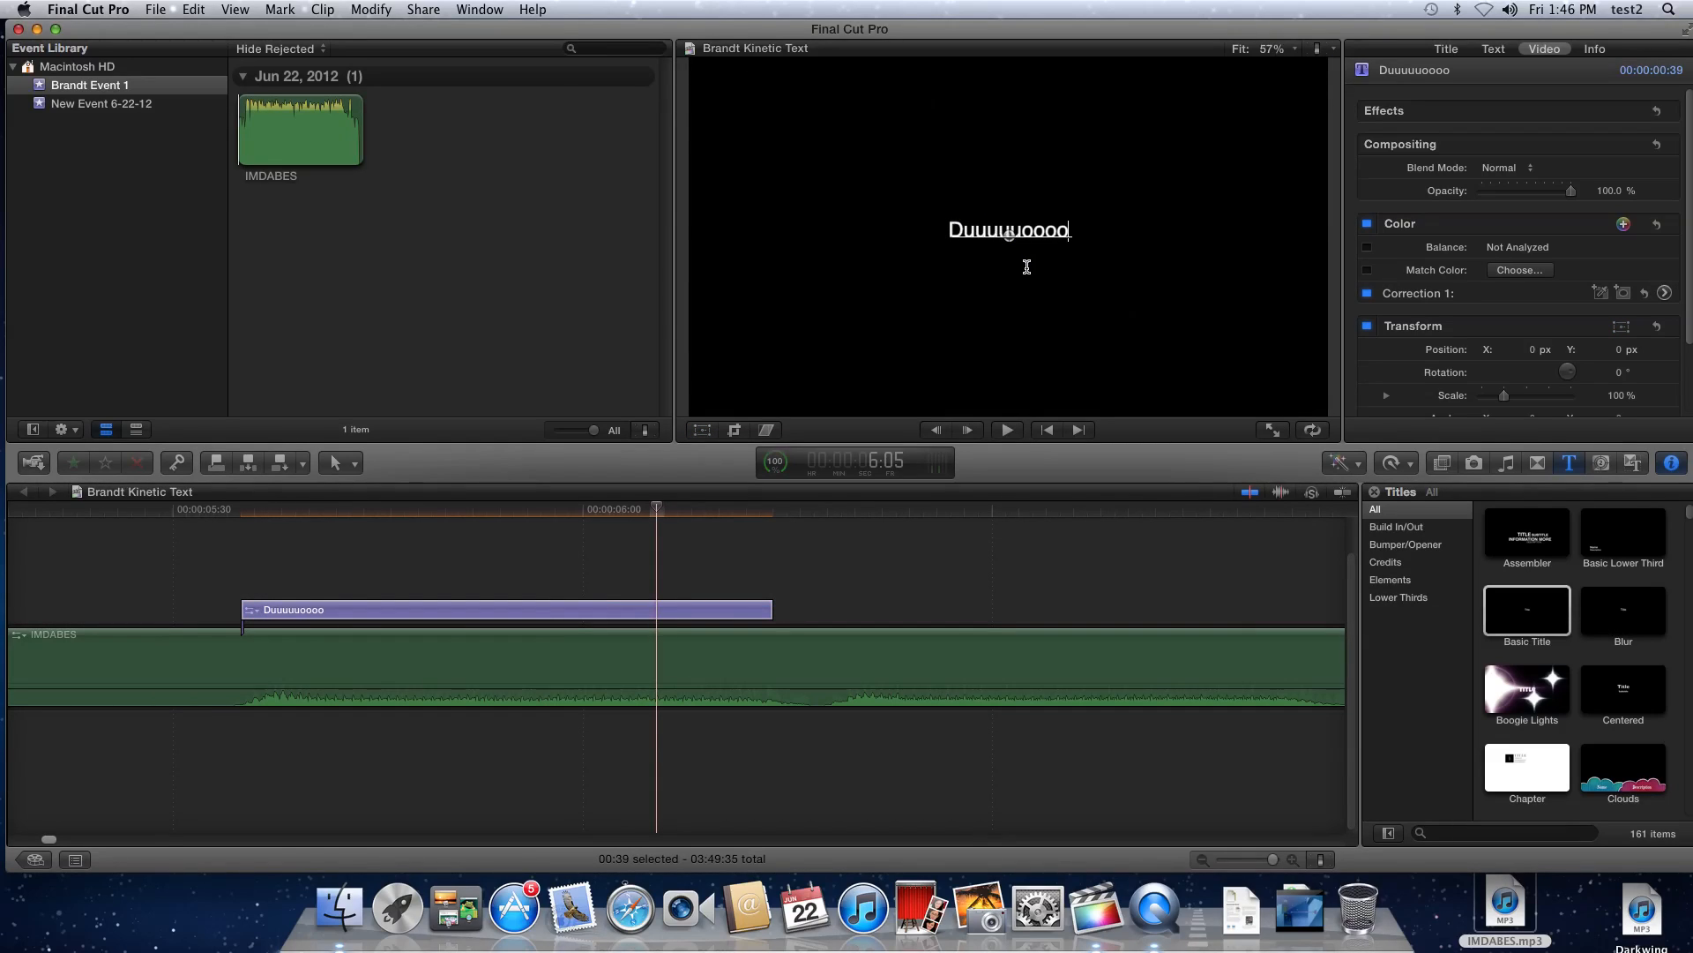
left_click_drag(1063, 227, 925, 232)
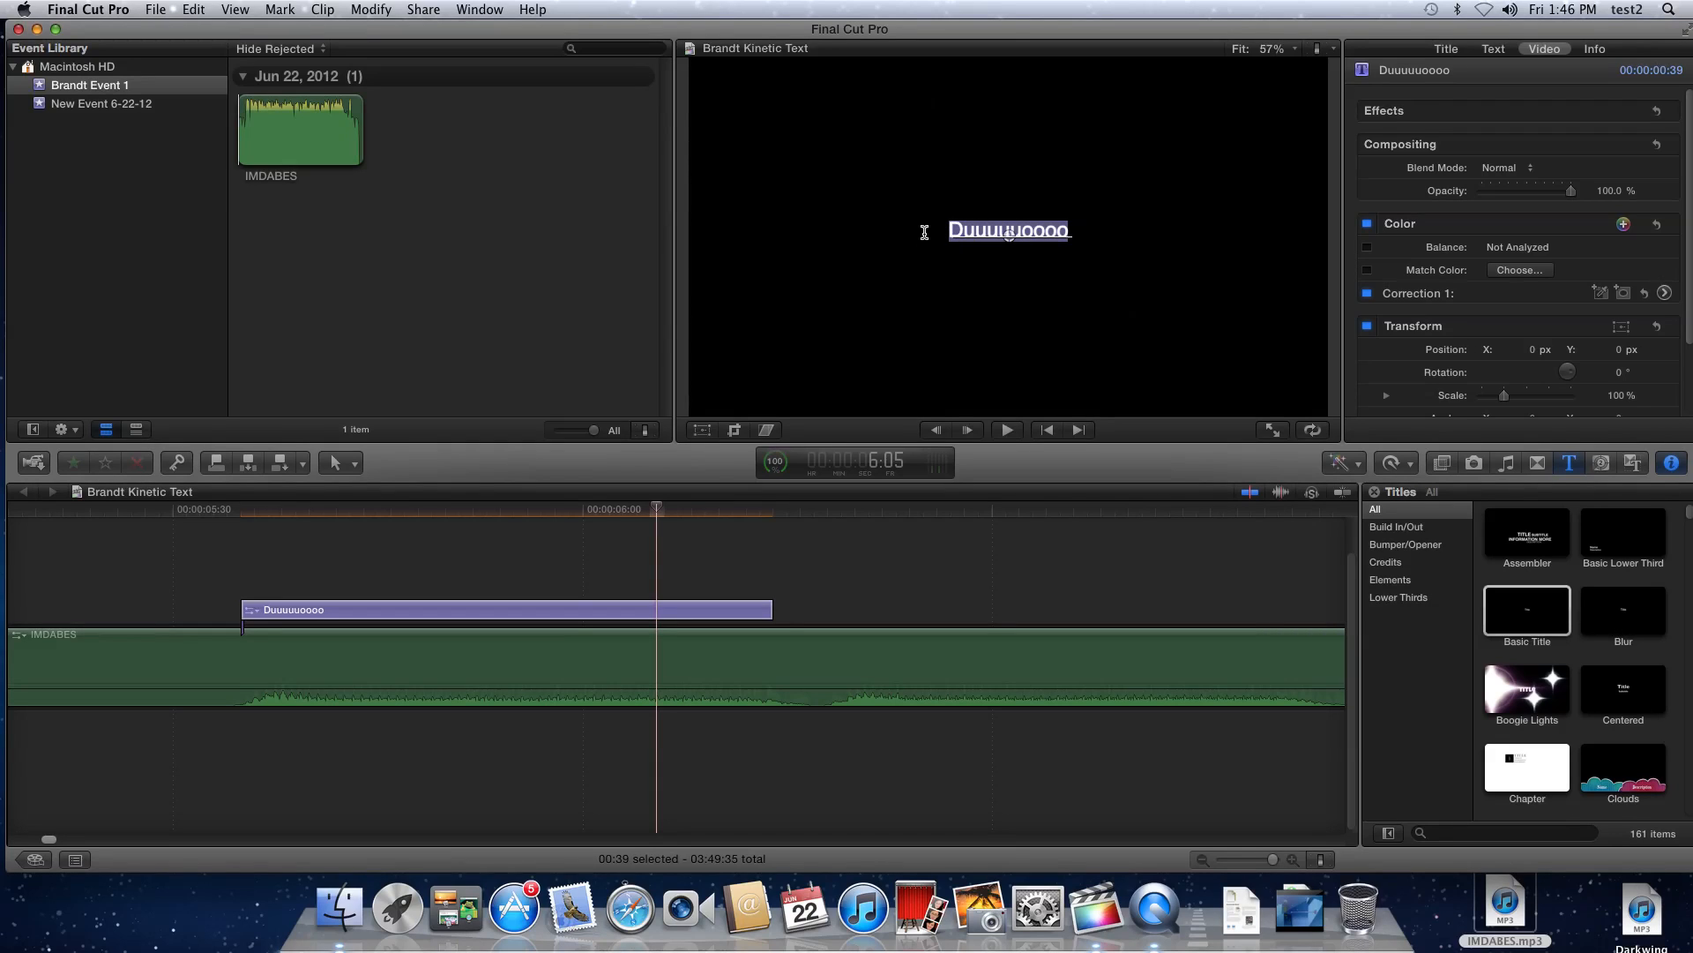
left_click(1494, 48)
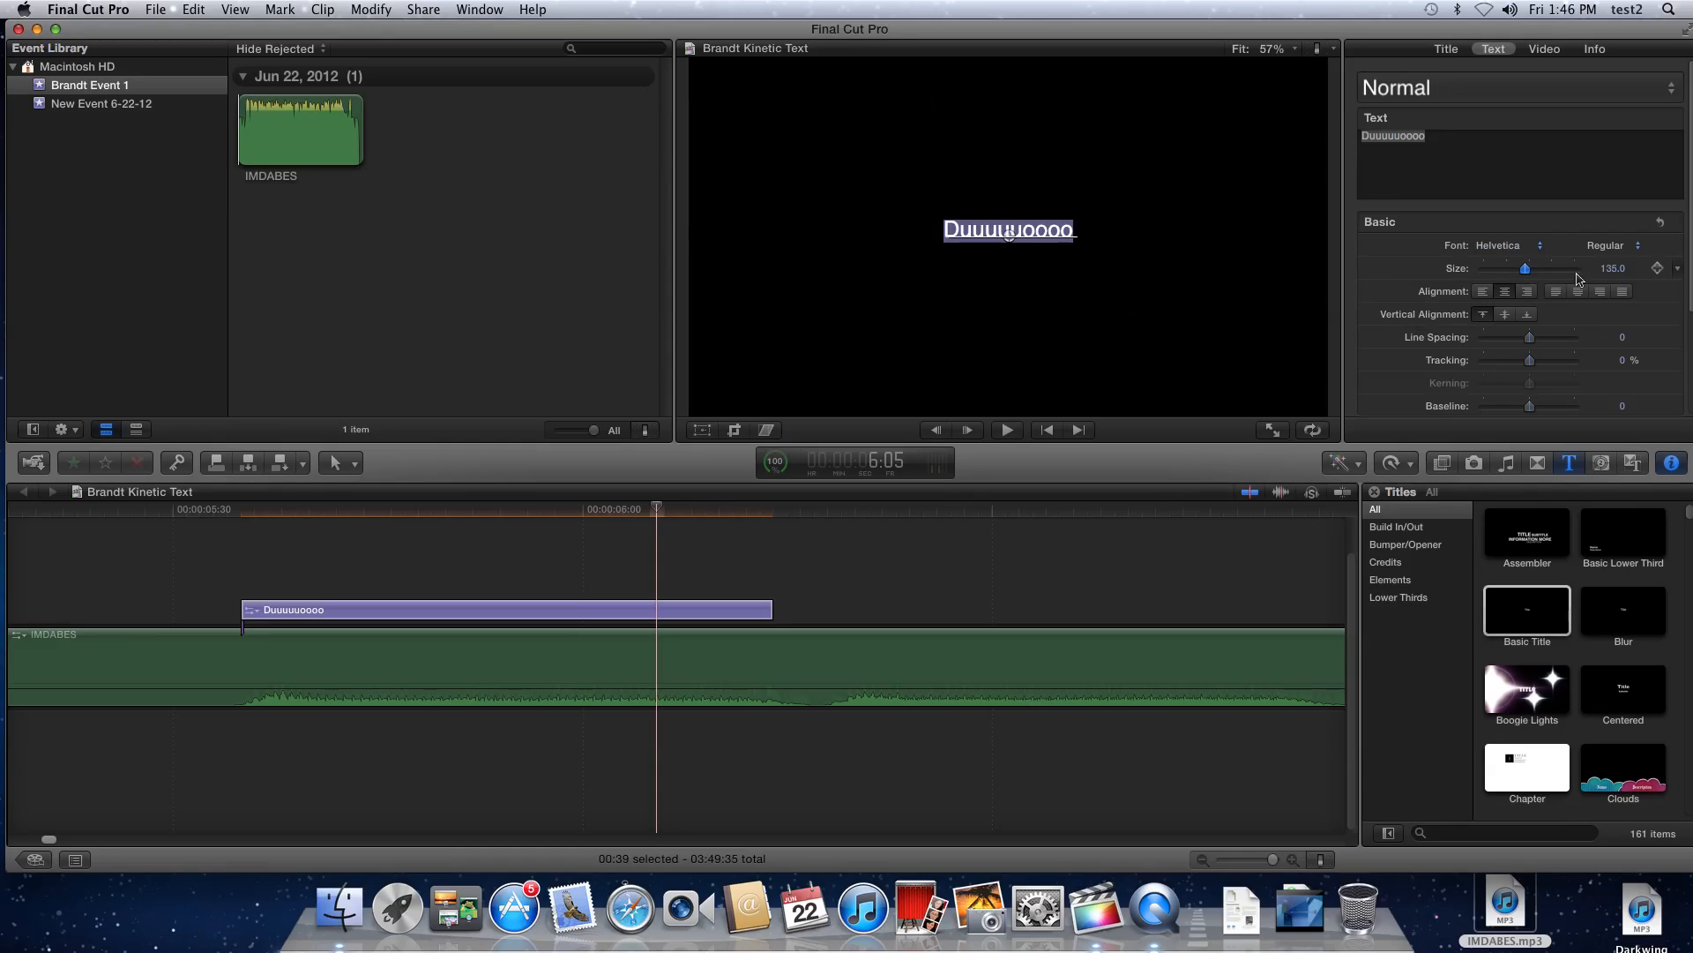
left_click_drag(1502, 269, 1603, 279)
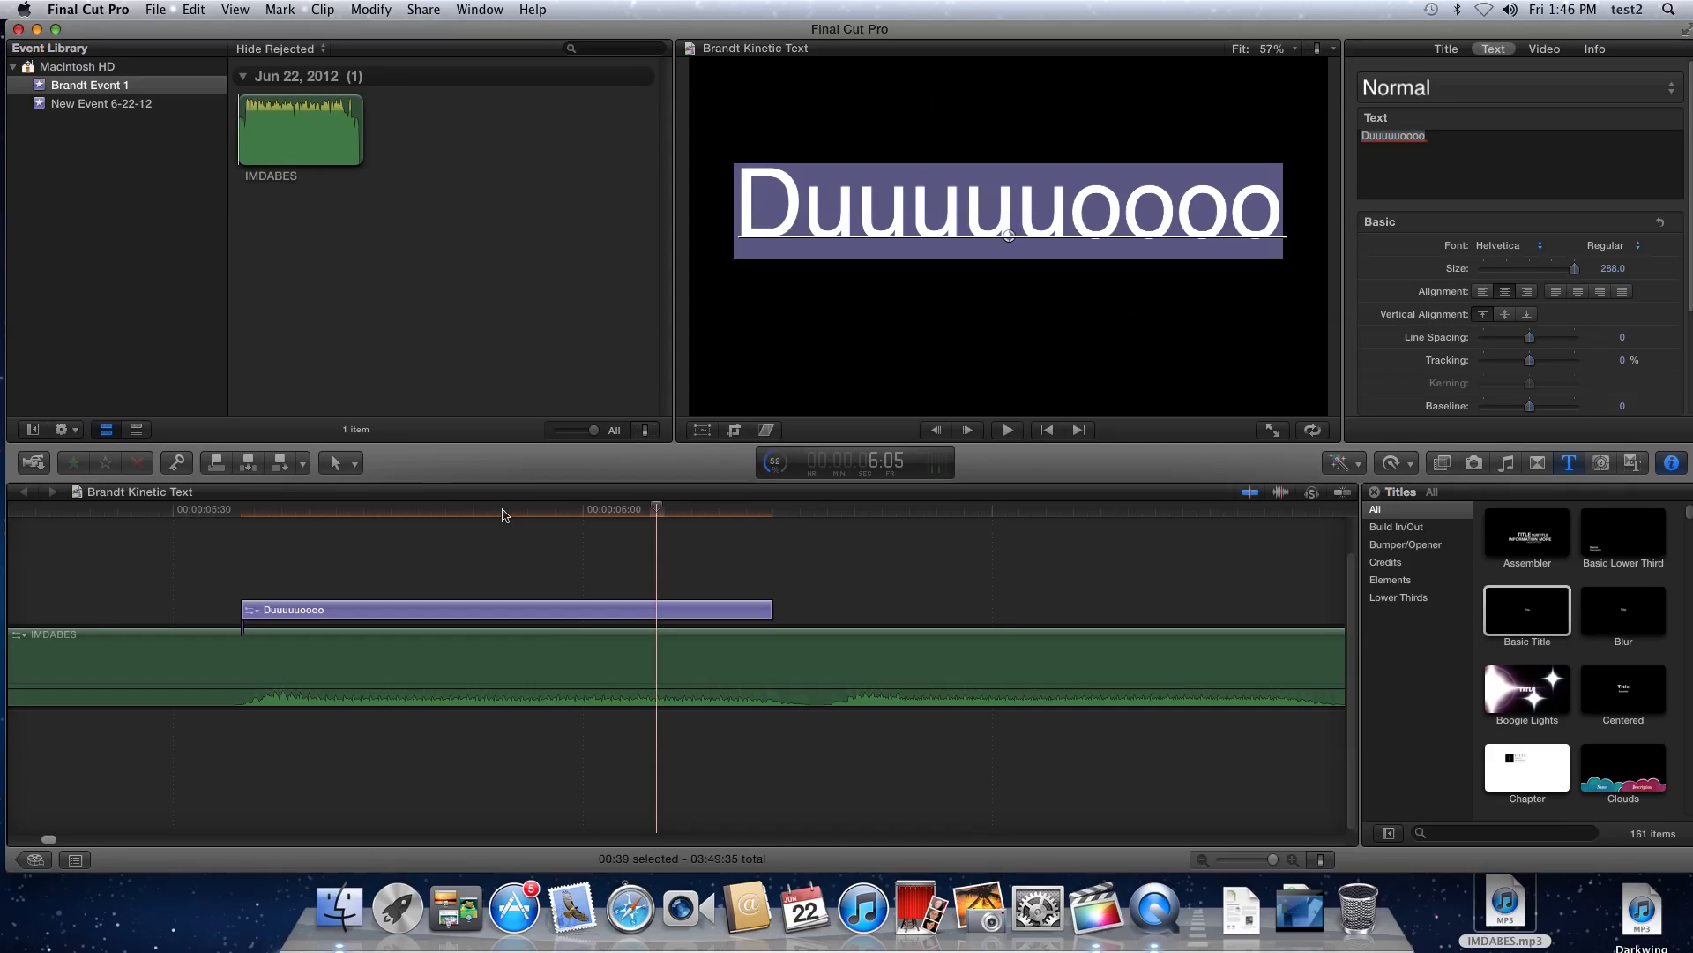
Play the sequence around "Duuuuuoooo", and duplicate the compound clip onto the sound burst at about 7:23
mouse_move(436, 512)
left_mouse_down()
mouse_move(234, 513)
mouse_move(358, 532)
mouse_move(791, 534)
mouse_move(448, 543)
left_mouse_up()
left_click(612, 543)
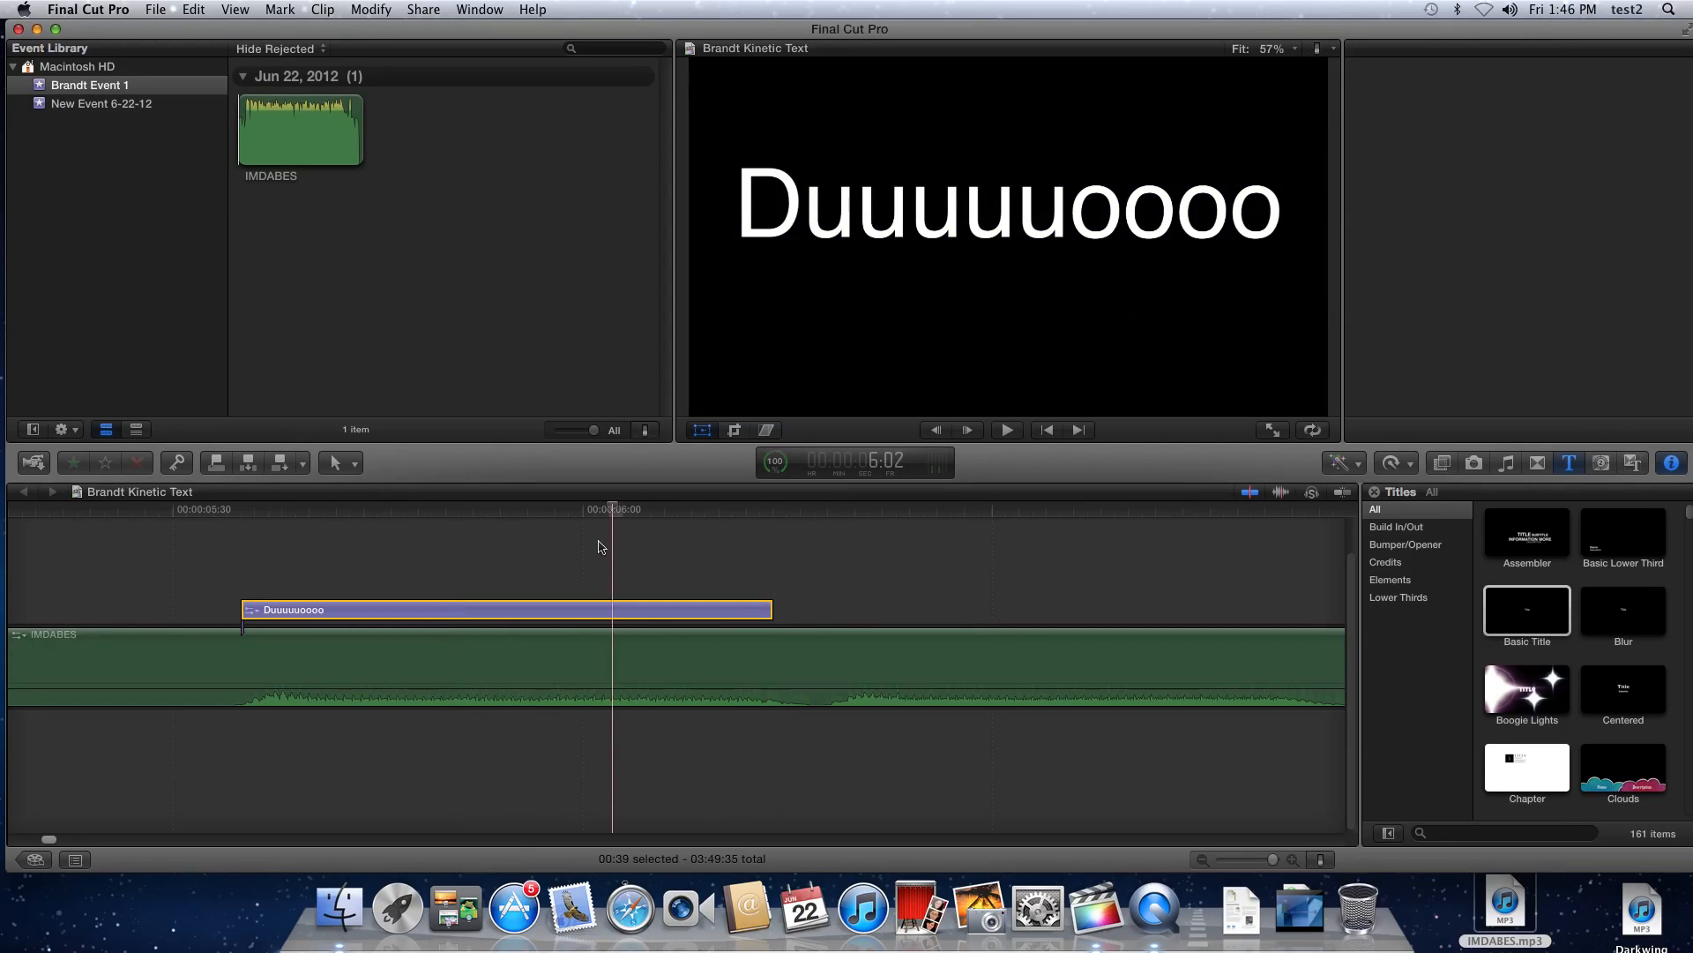
key("super+minus")
key("super+minus")
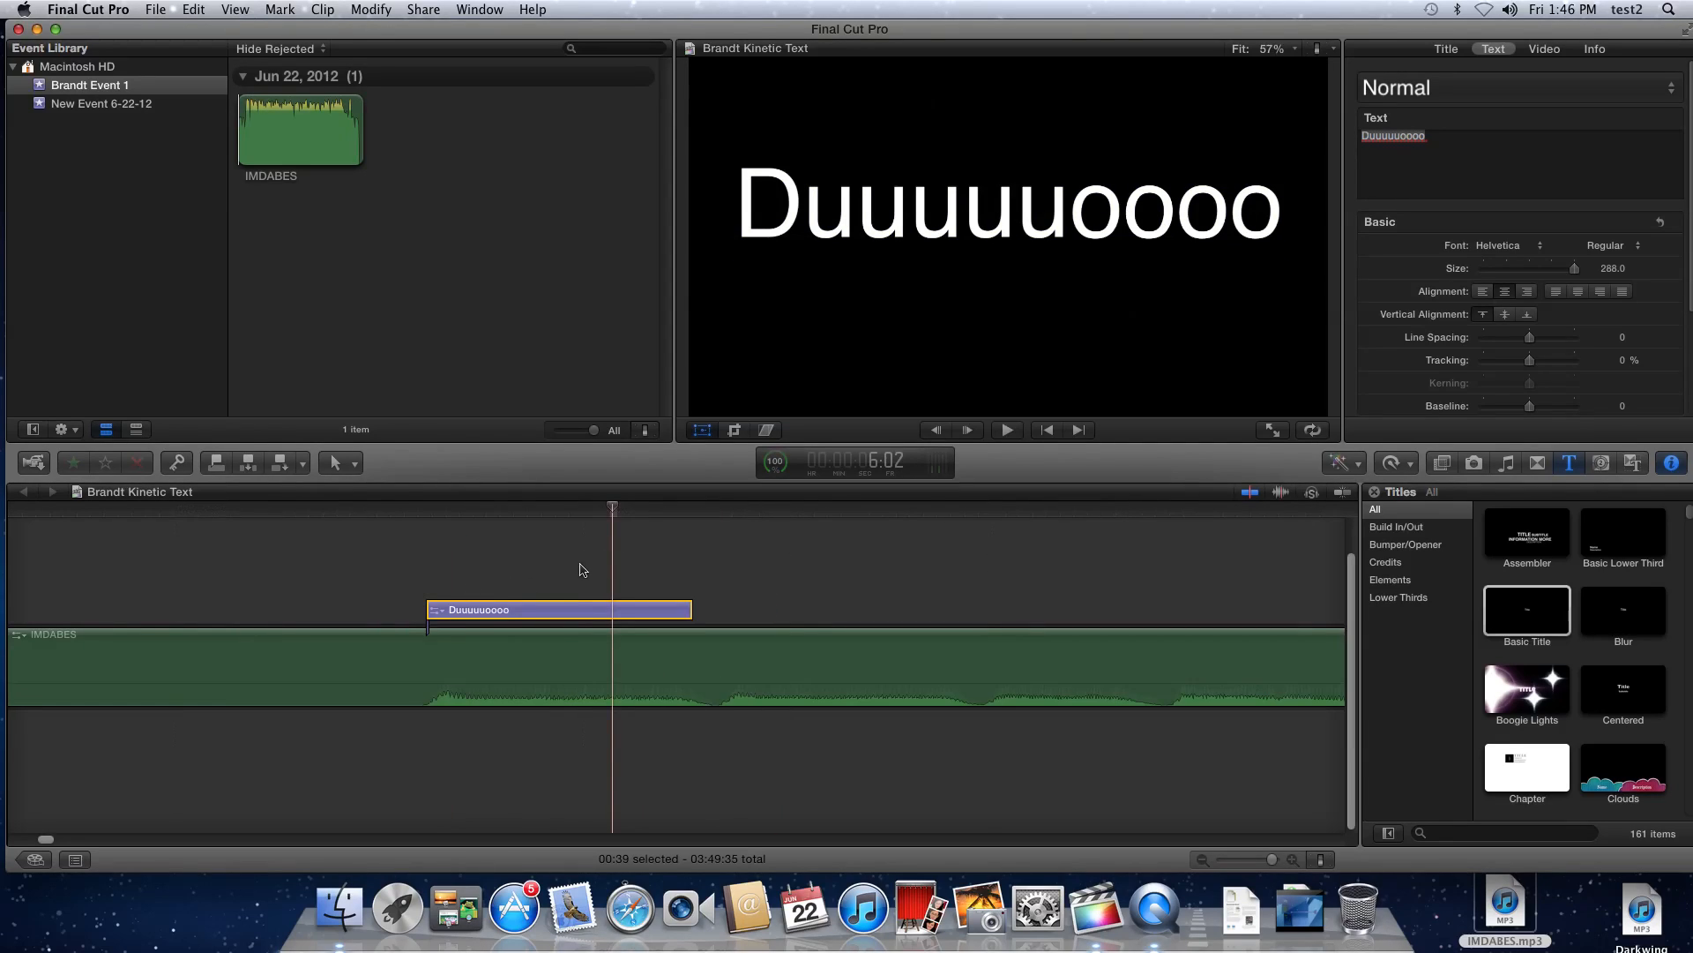
key("space")
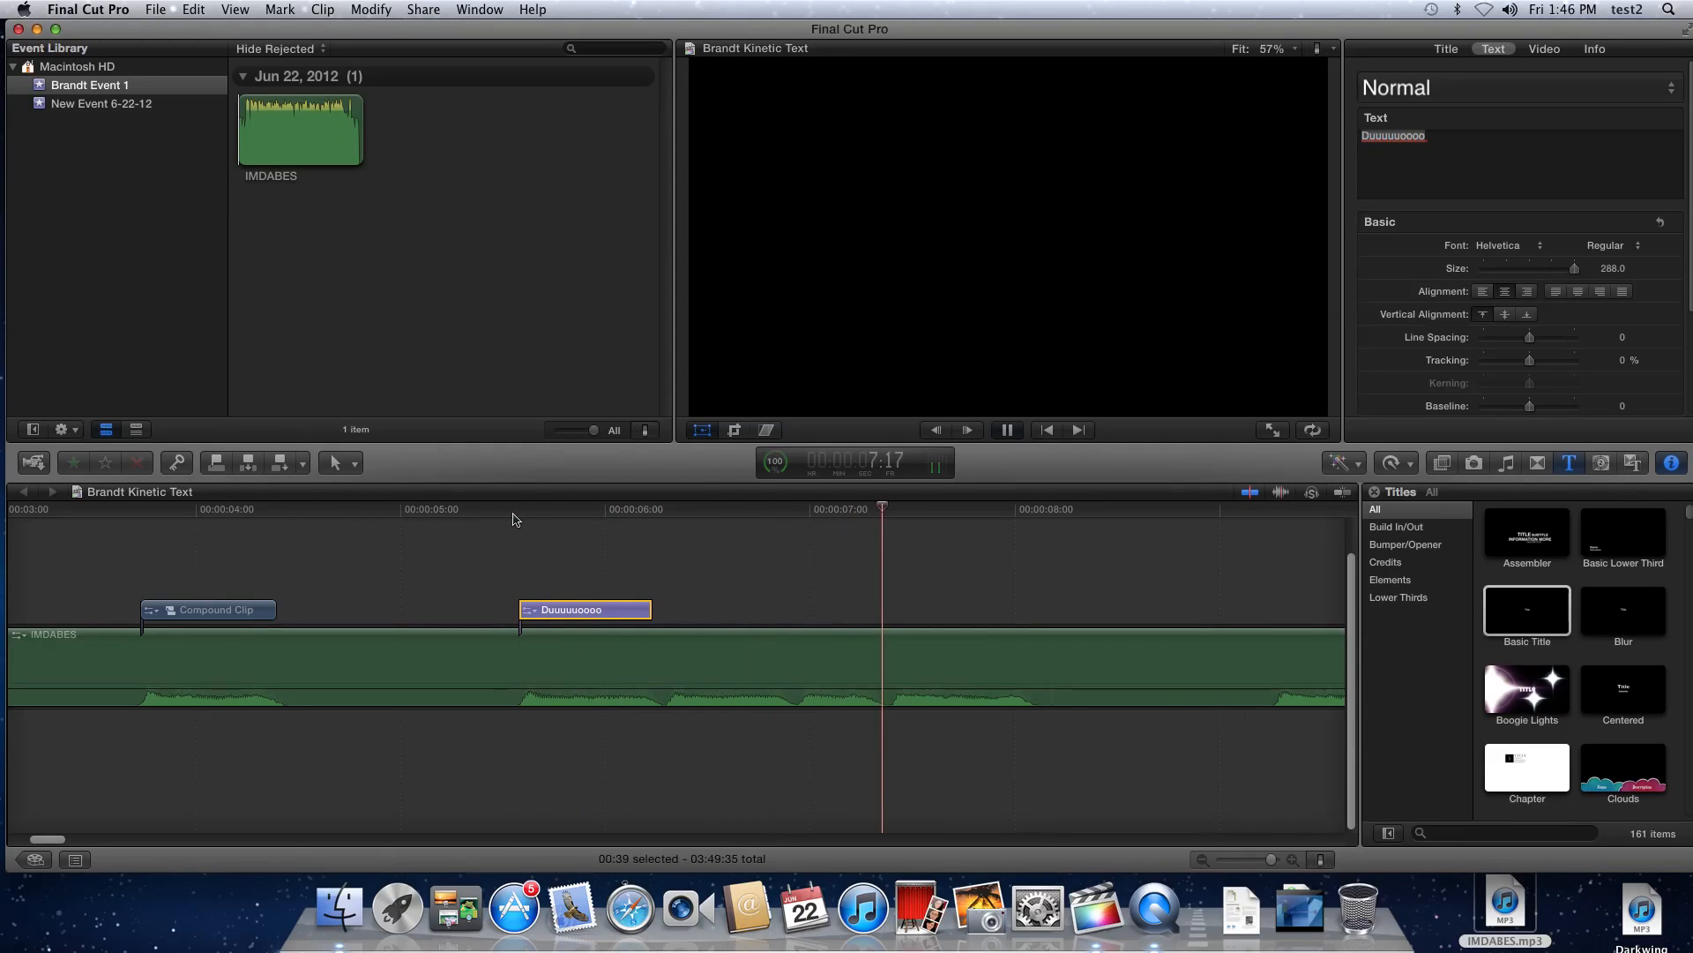
key("space")
left_click_drag(245, 618, 993, 604)
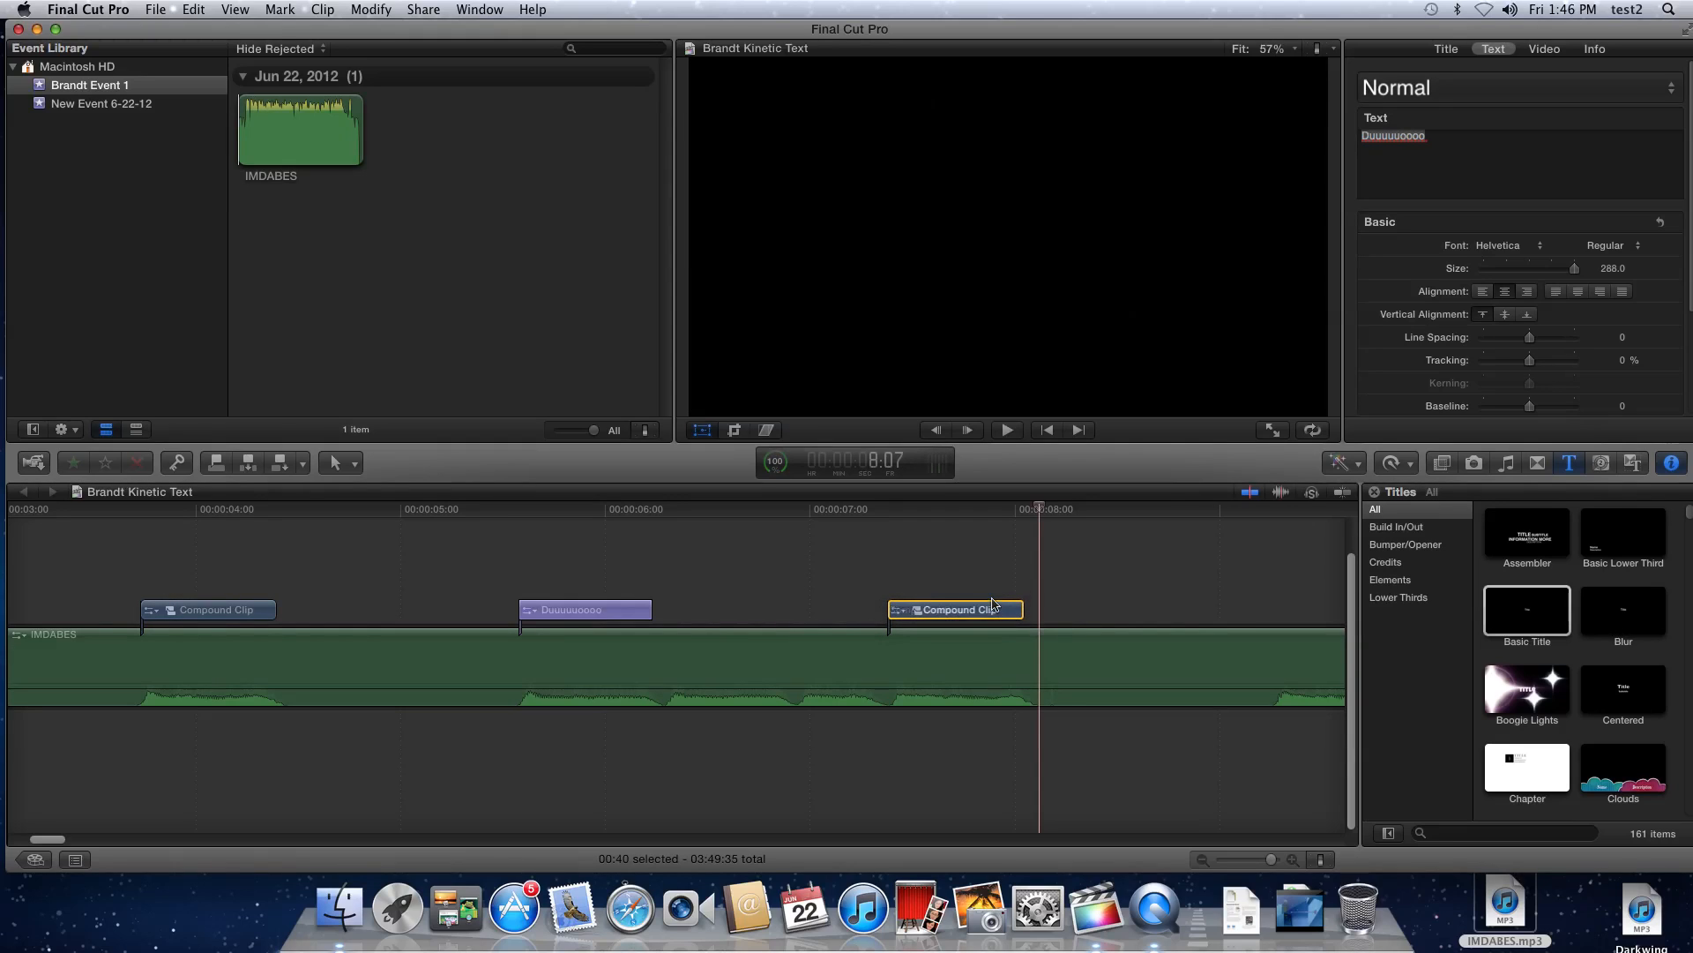
Duplicate the "Duuuuuoooo" title onto the two sound bursts before the last compound clip, trimming the copies to fit the bursts
left_click(598, 612)
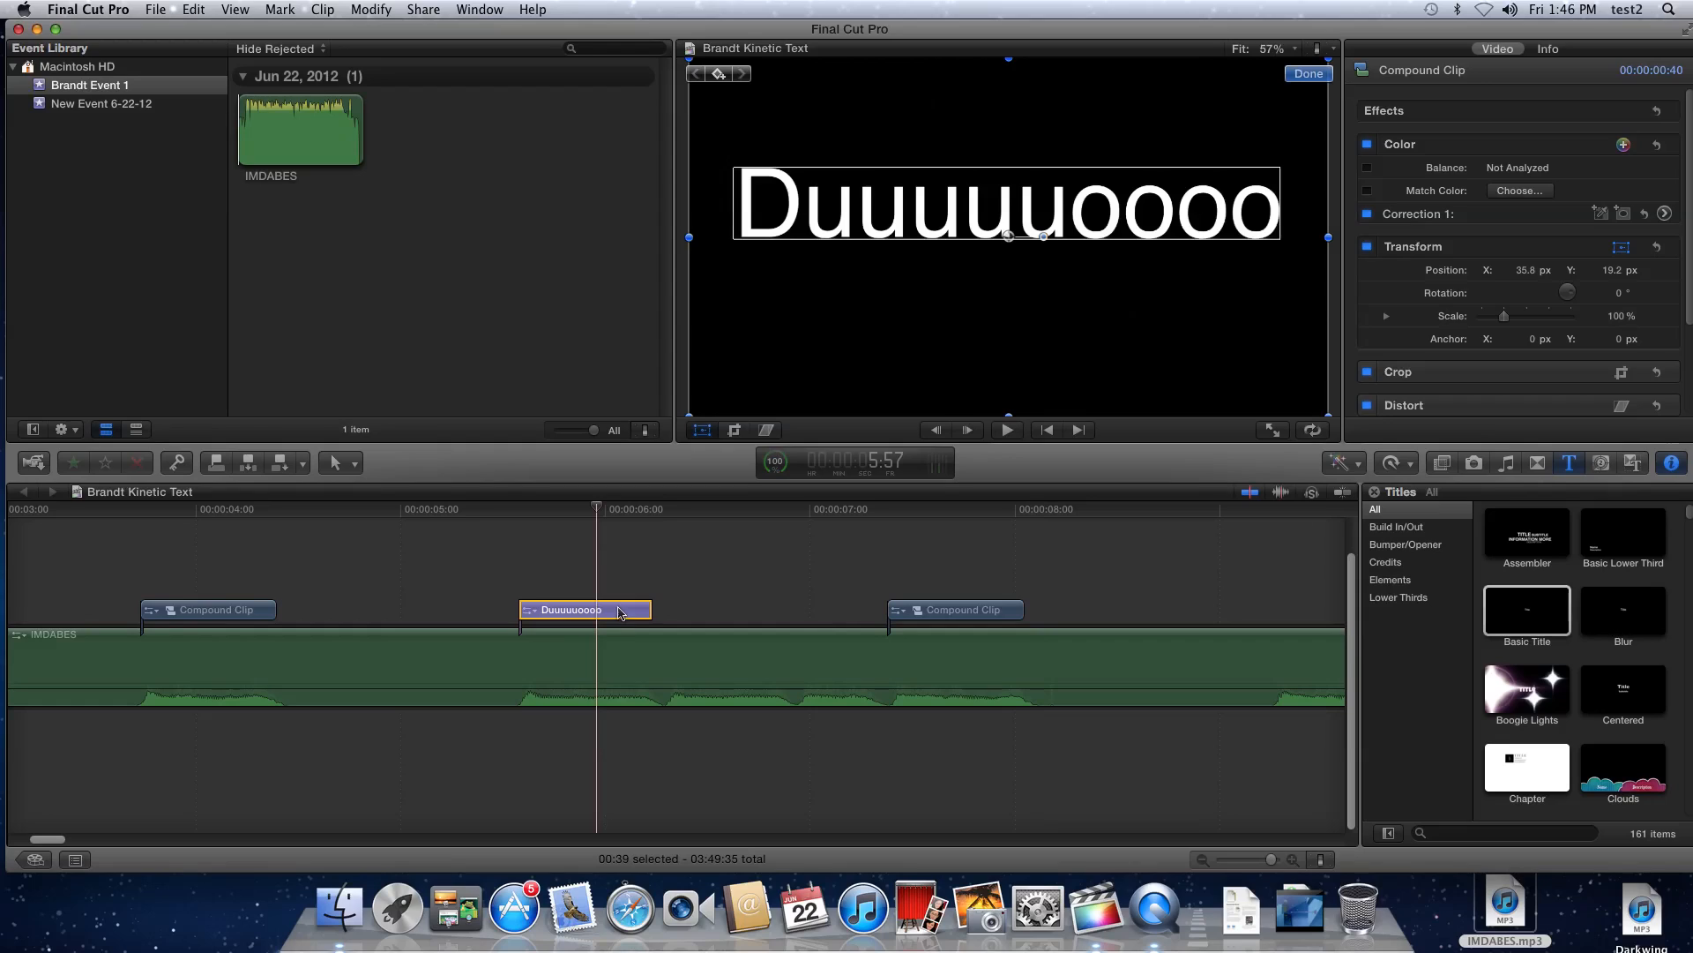
left_click_drag(633, 610, 792, 607)
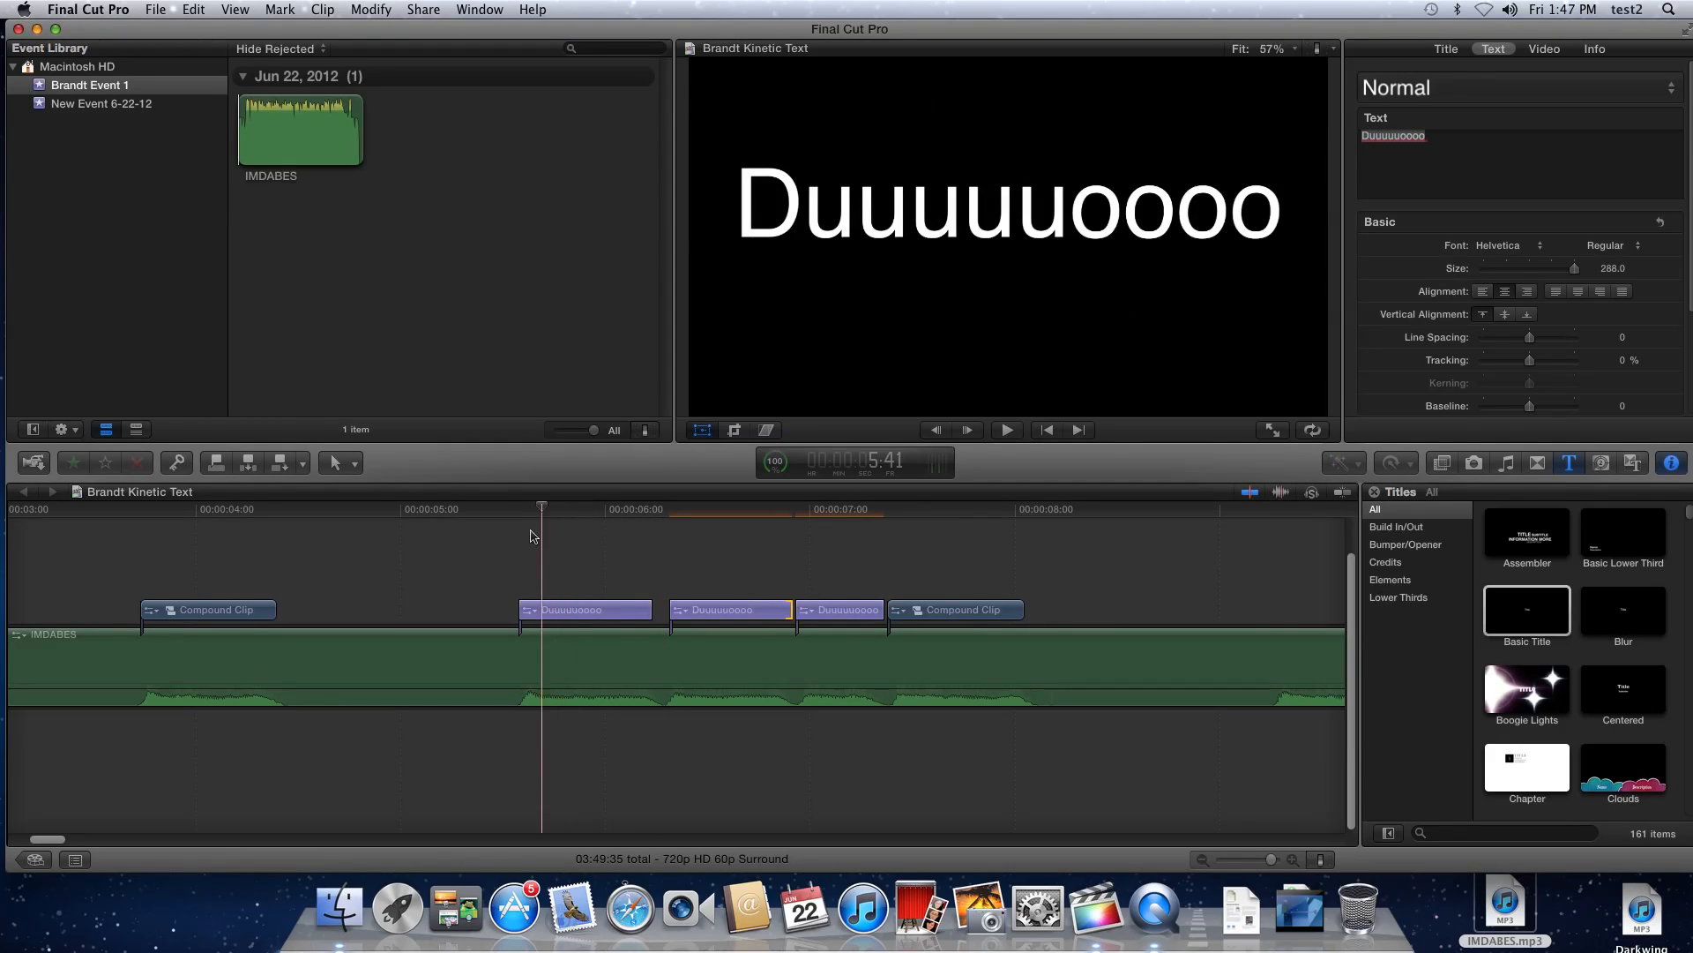
Select the first "Duuuuuoooo" title and place the playhead on its first frame at 5:36
key("super+equal")
key("super+equal")
key("super+equal")
key("super+equal")
key("super+equal")
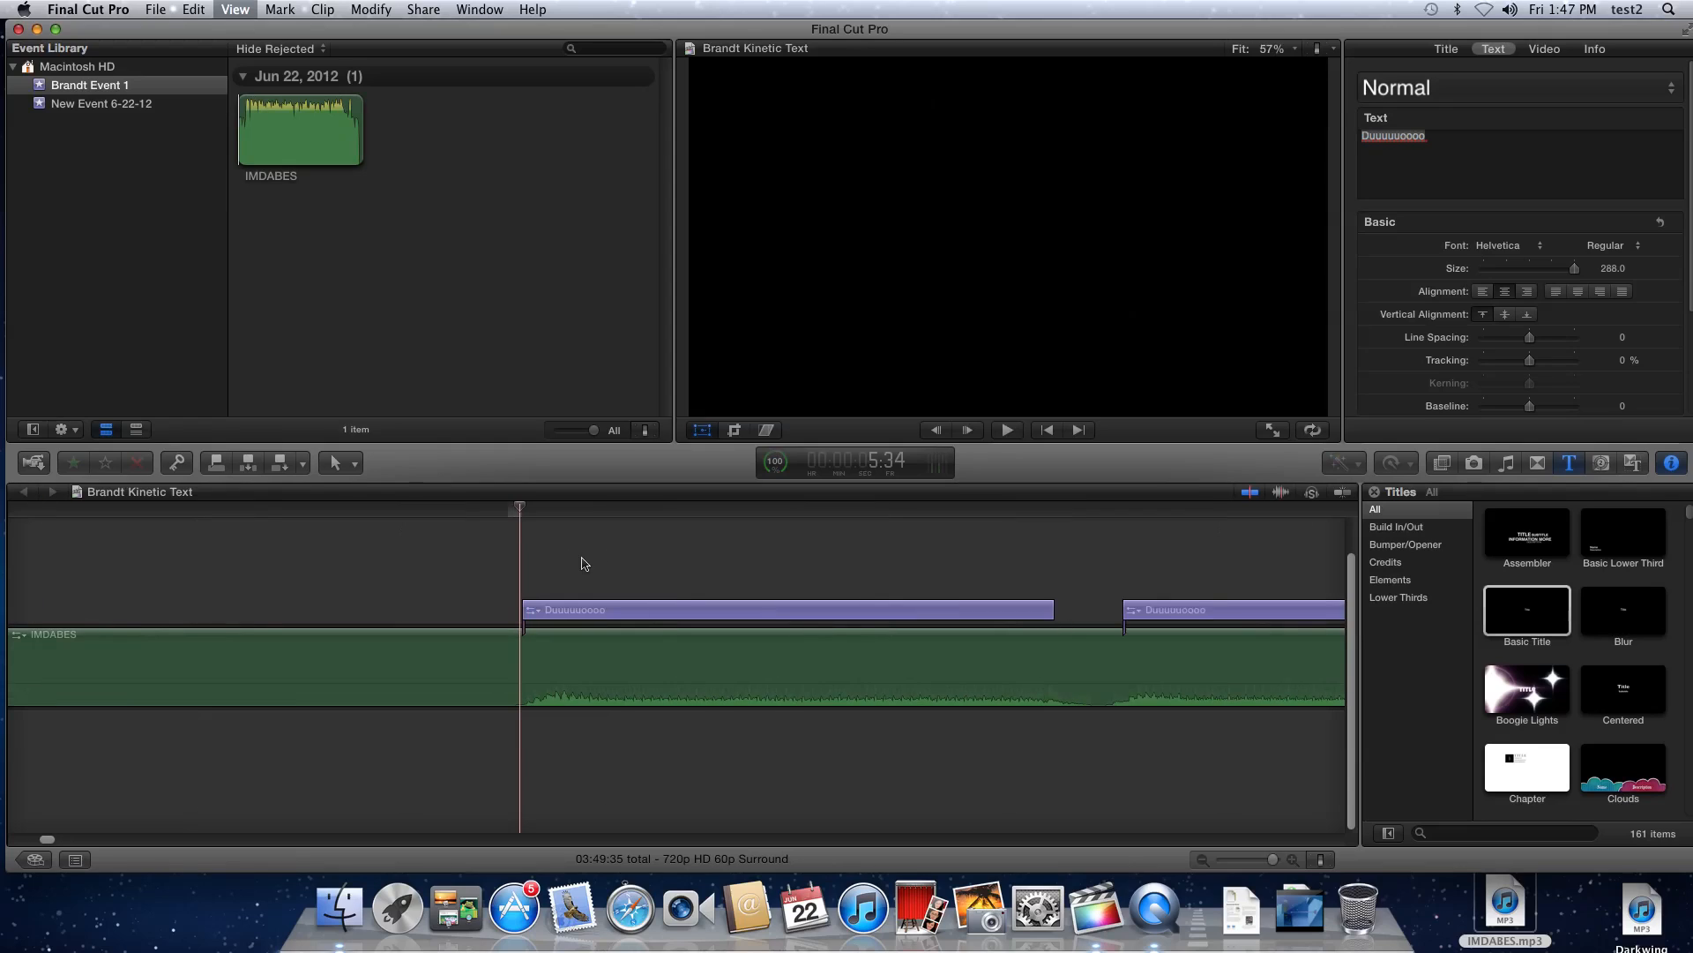
left_click(634, 610)
left_click_drag(634, 610, 785, 610)
key("super+minus")
key("super+minus")
key("super+minus")
key("super+minus")
key("super+minus")
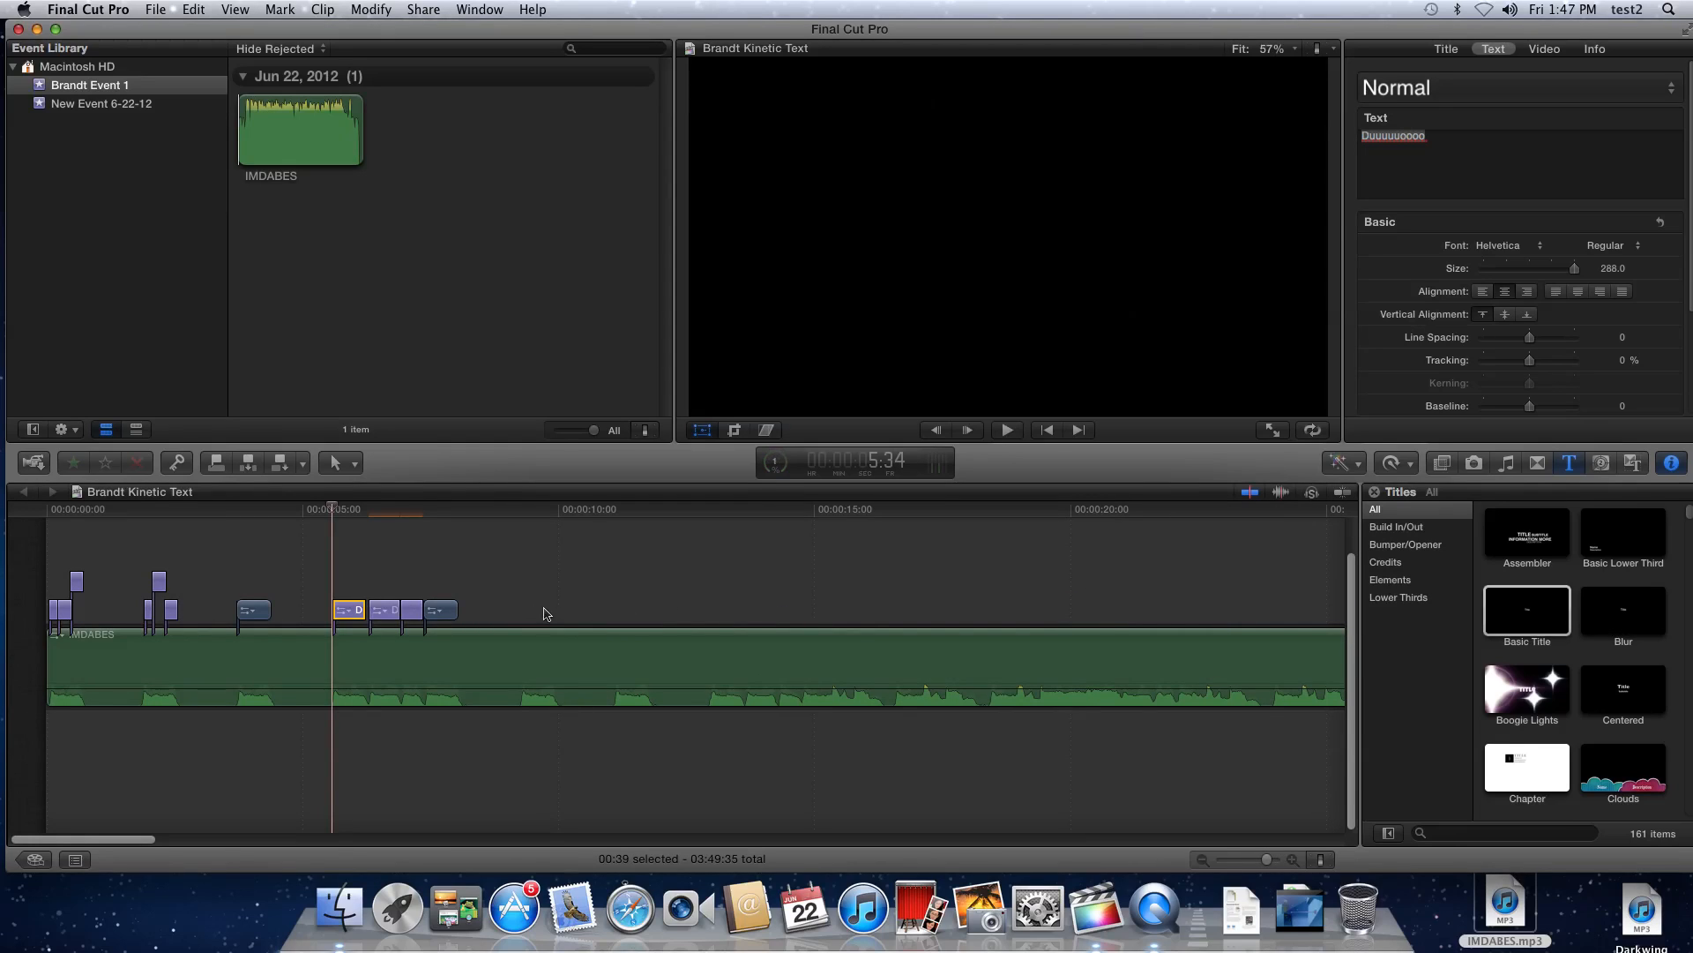
key("super+equal")
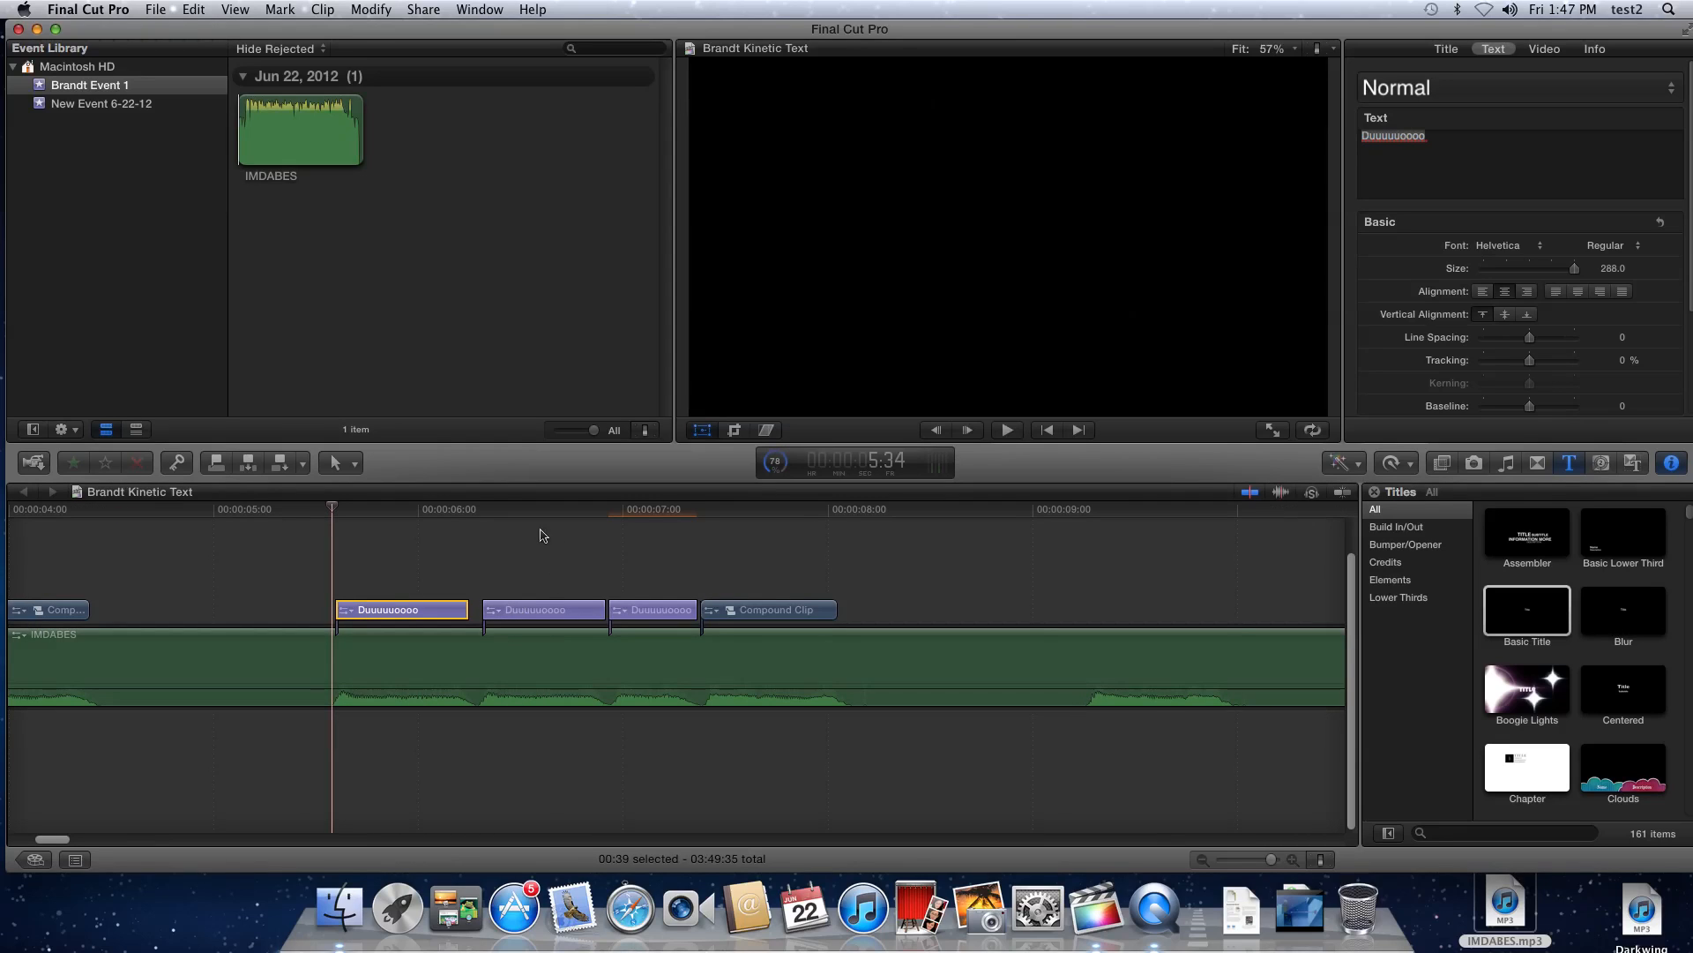
mouse_move(336, 509)
left_mouse_down()
mouse_move(425, 521)
mouse_move(325, 531)
mouse_move(424, 542)
mouse_move(342, 540)
left_mouse_up()
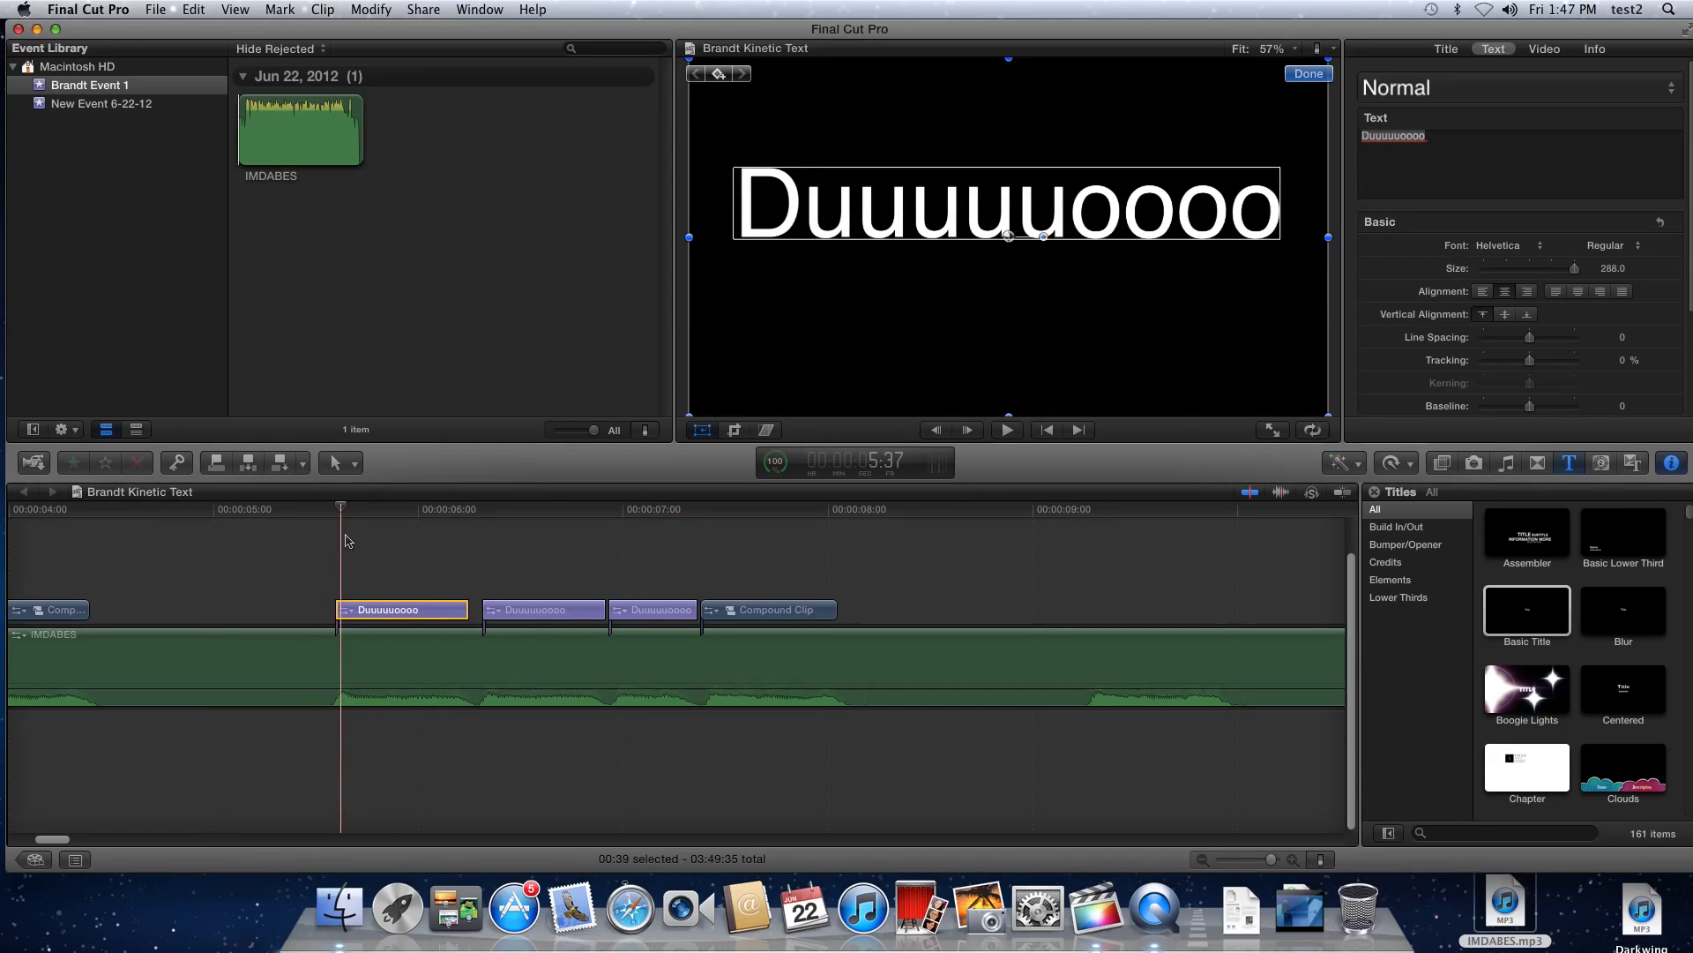
key("Left")
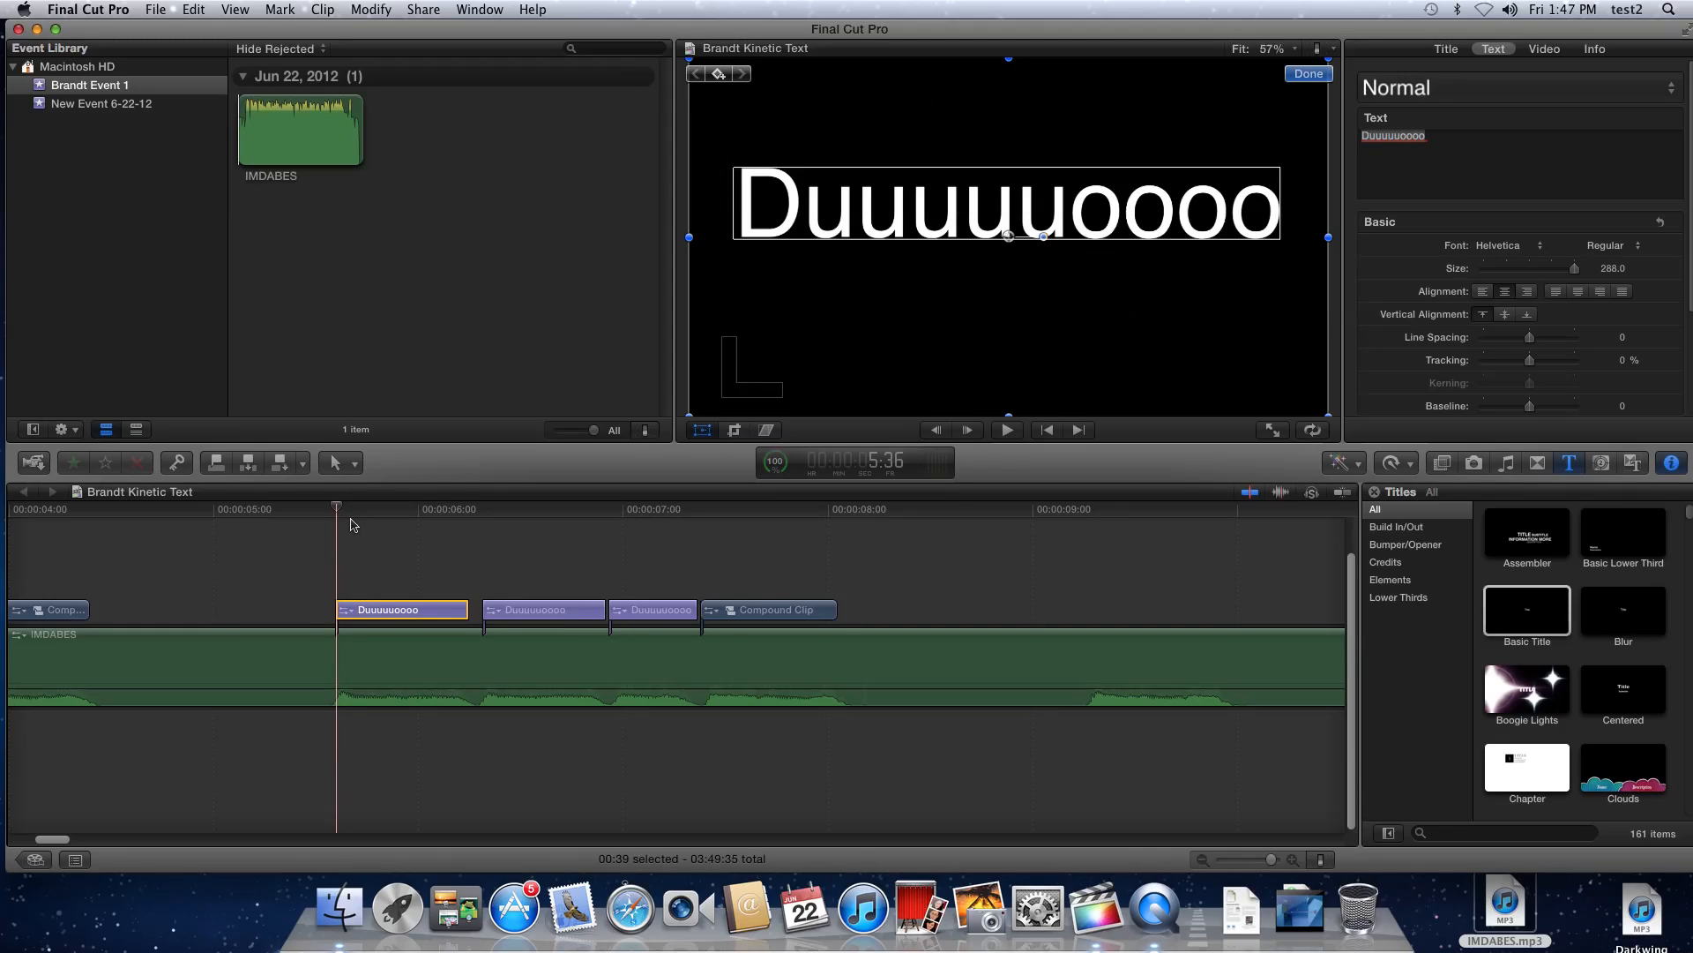
key("Right")
key("Left")
key("Left")
key("Left")
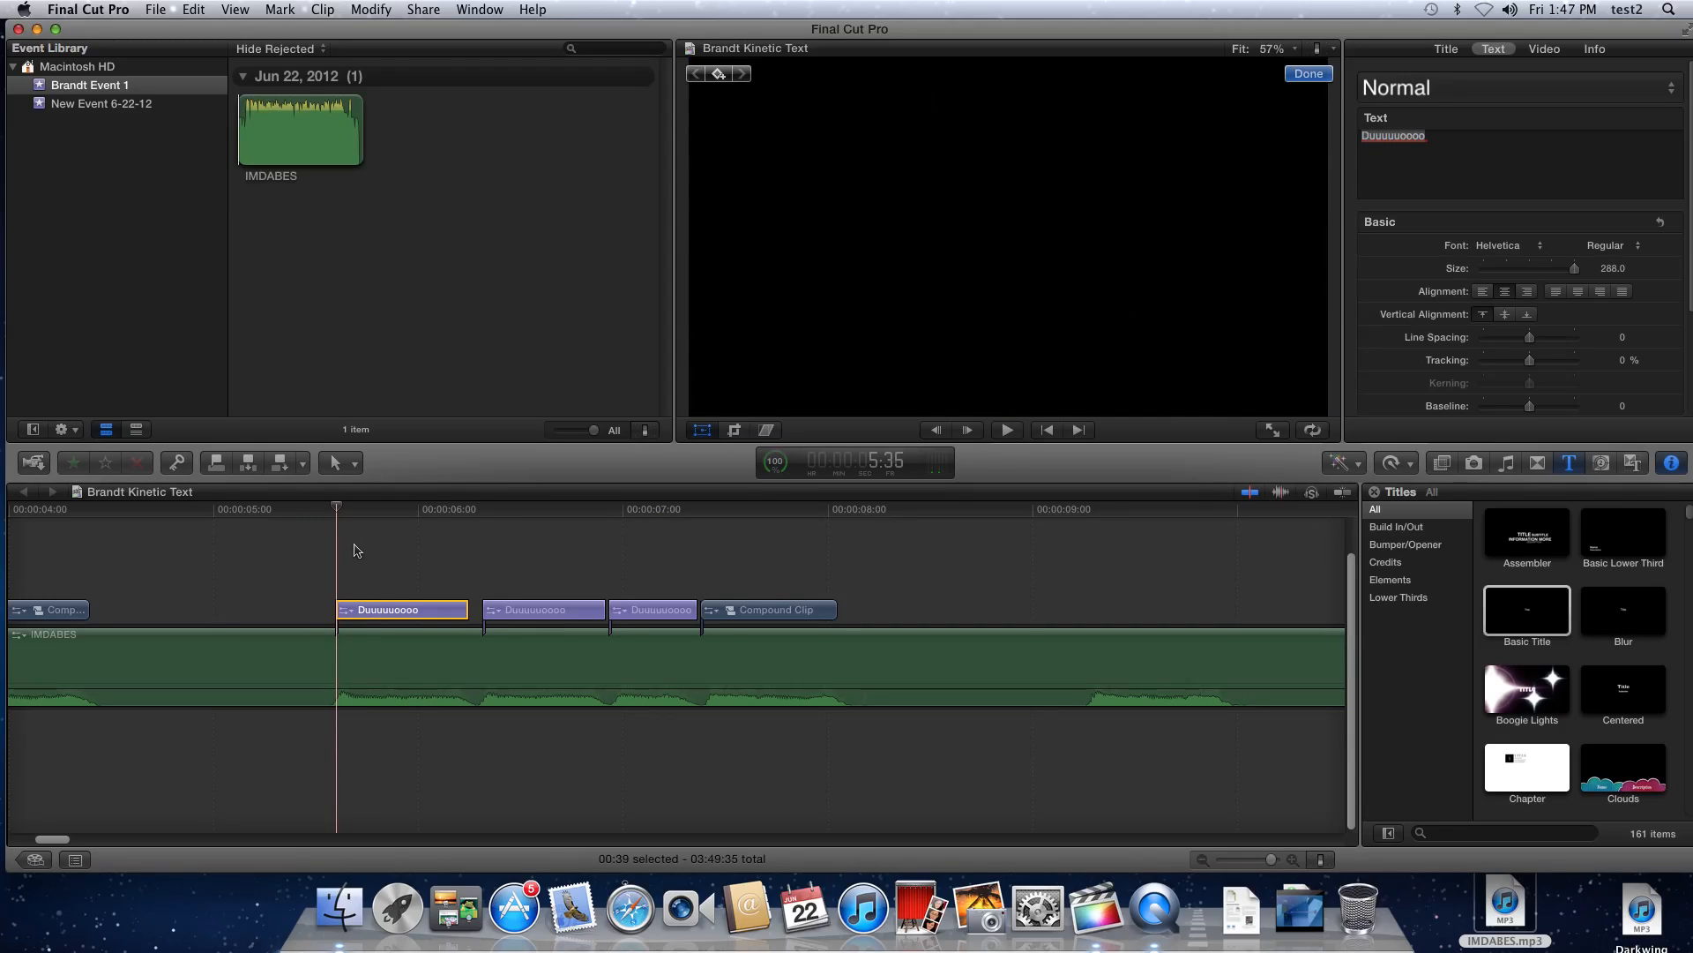
key("Right")
key("Right")
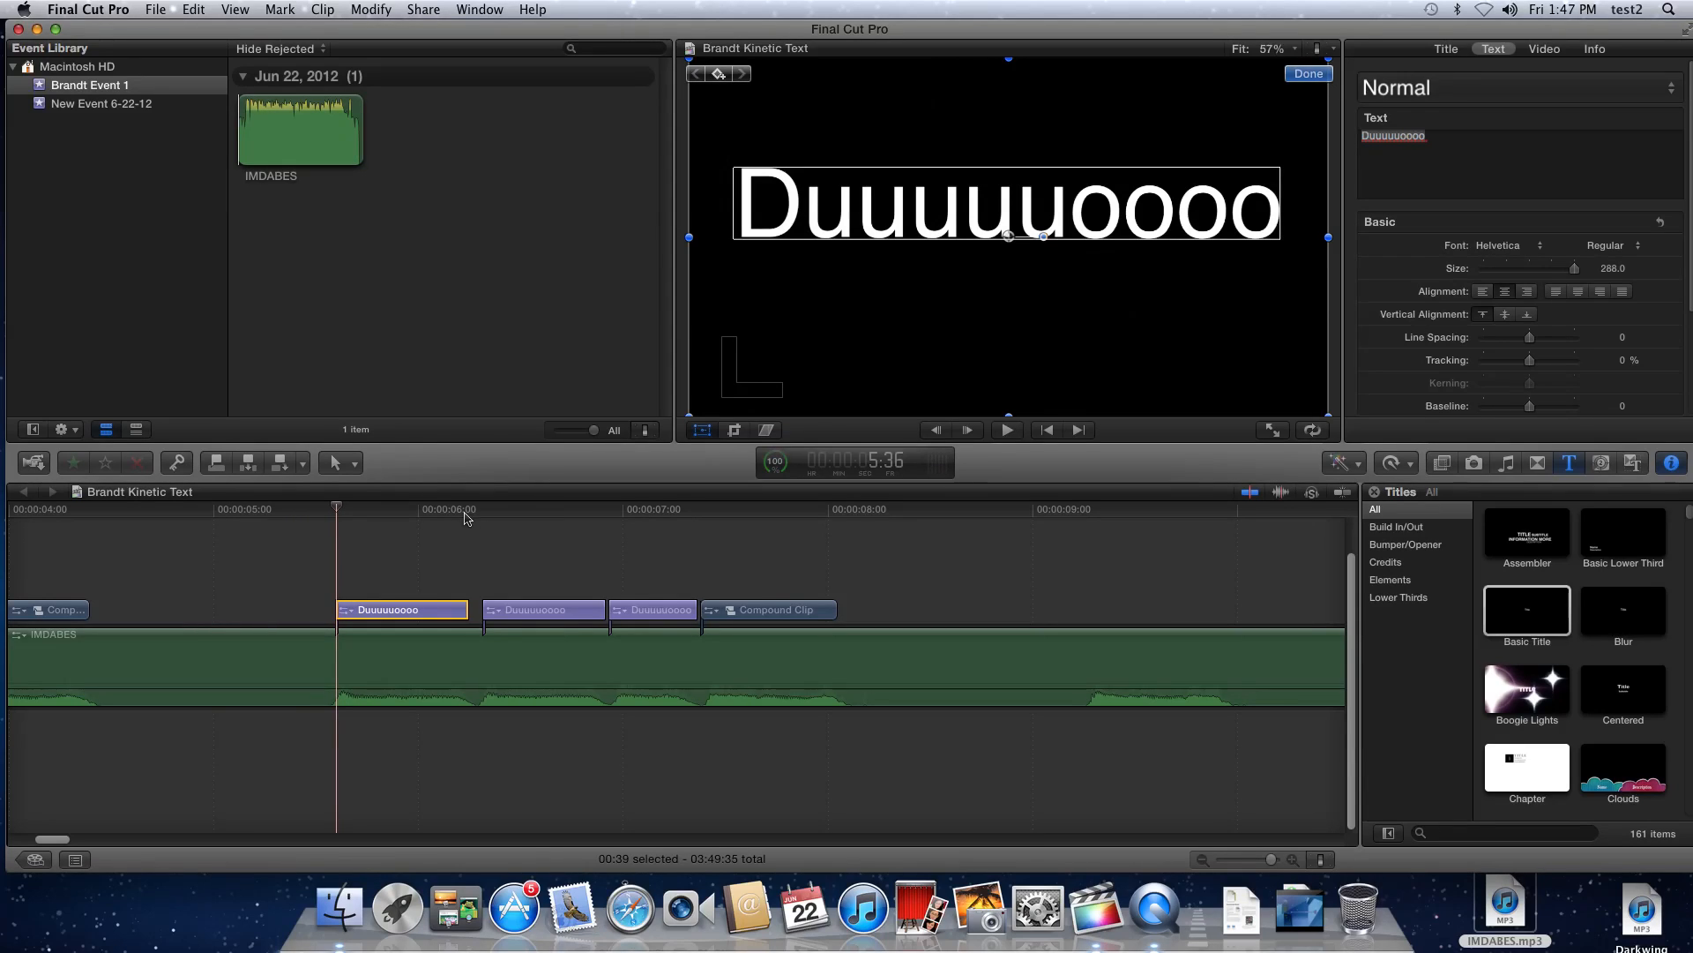
Move the first "Duuuuuoooo" title below the visible frame, to a transform position of about X -6.0 px, Y -71.4 px
left_click(842, 216)
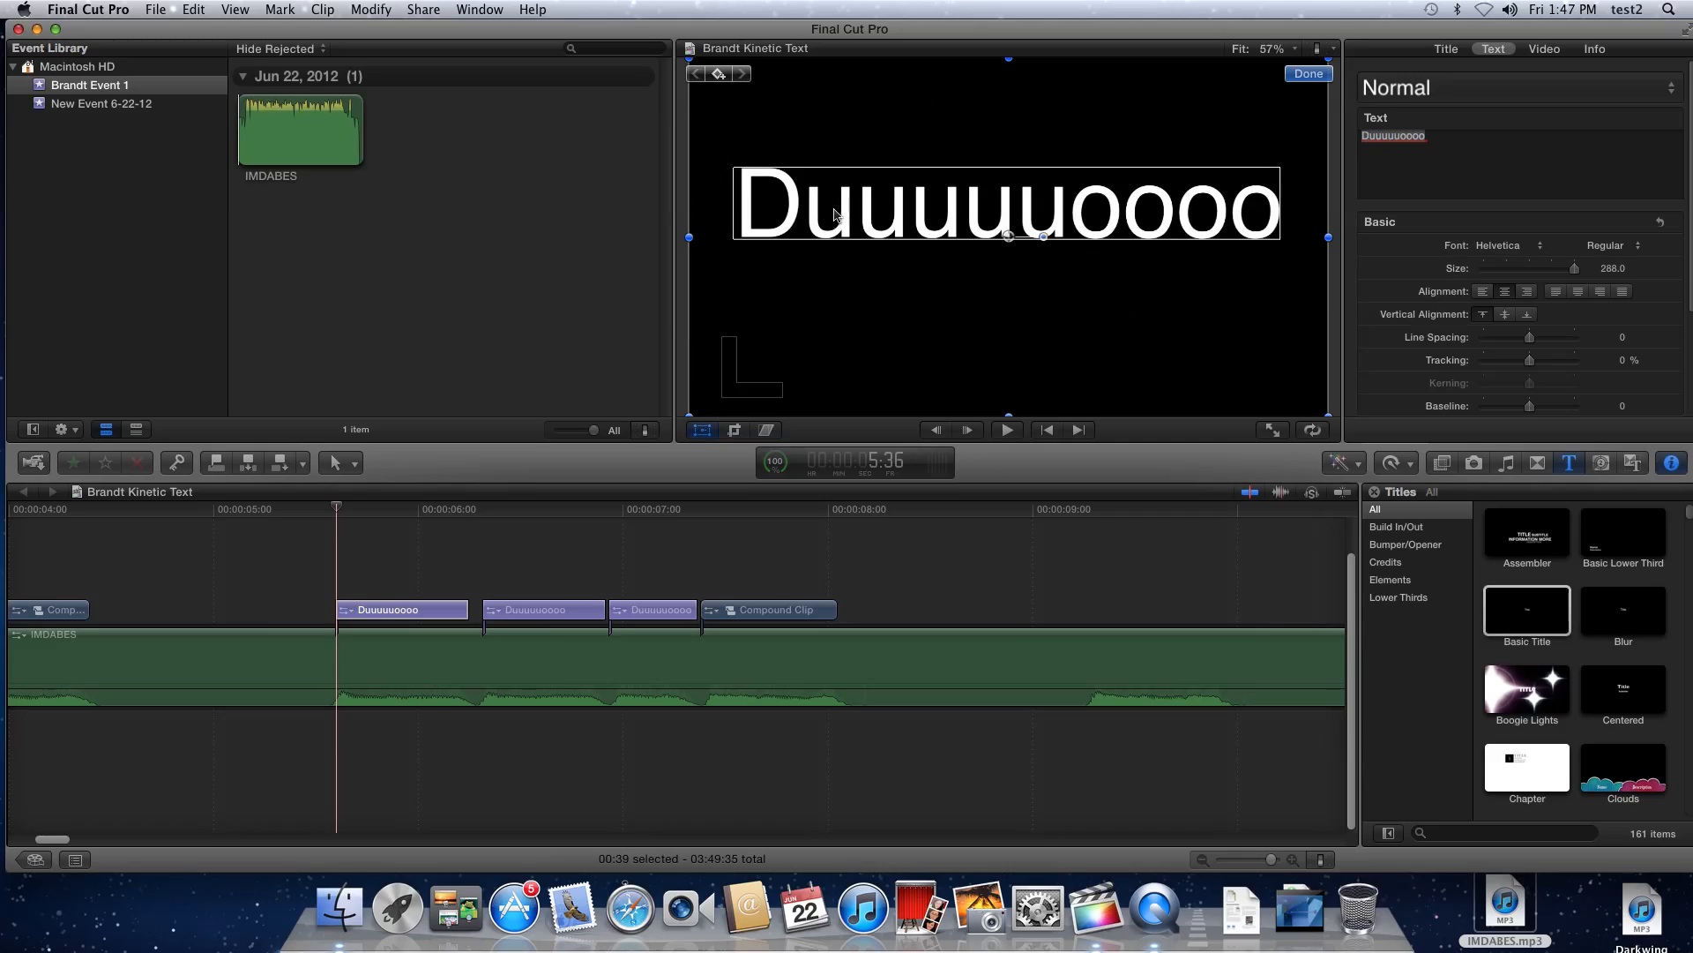
left_click(1542, 49)
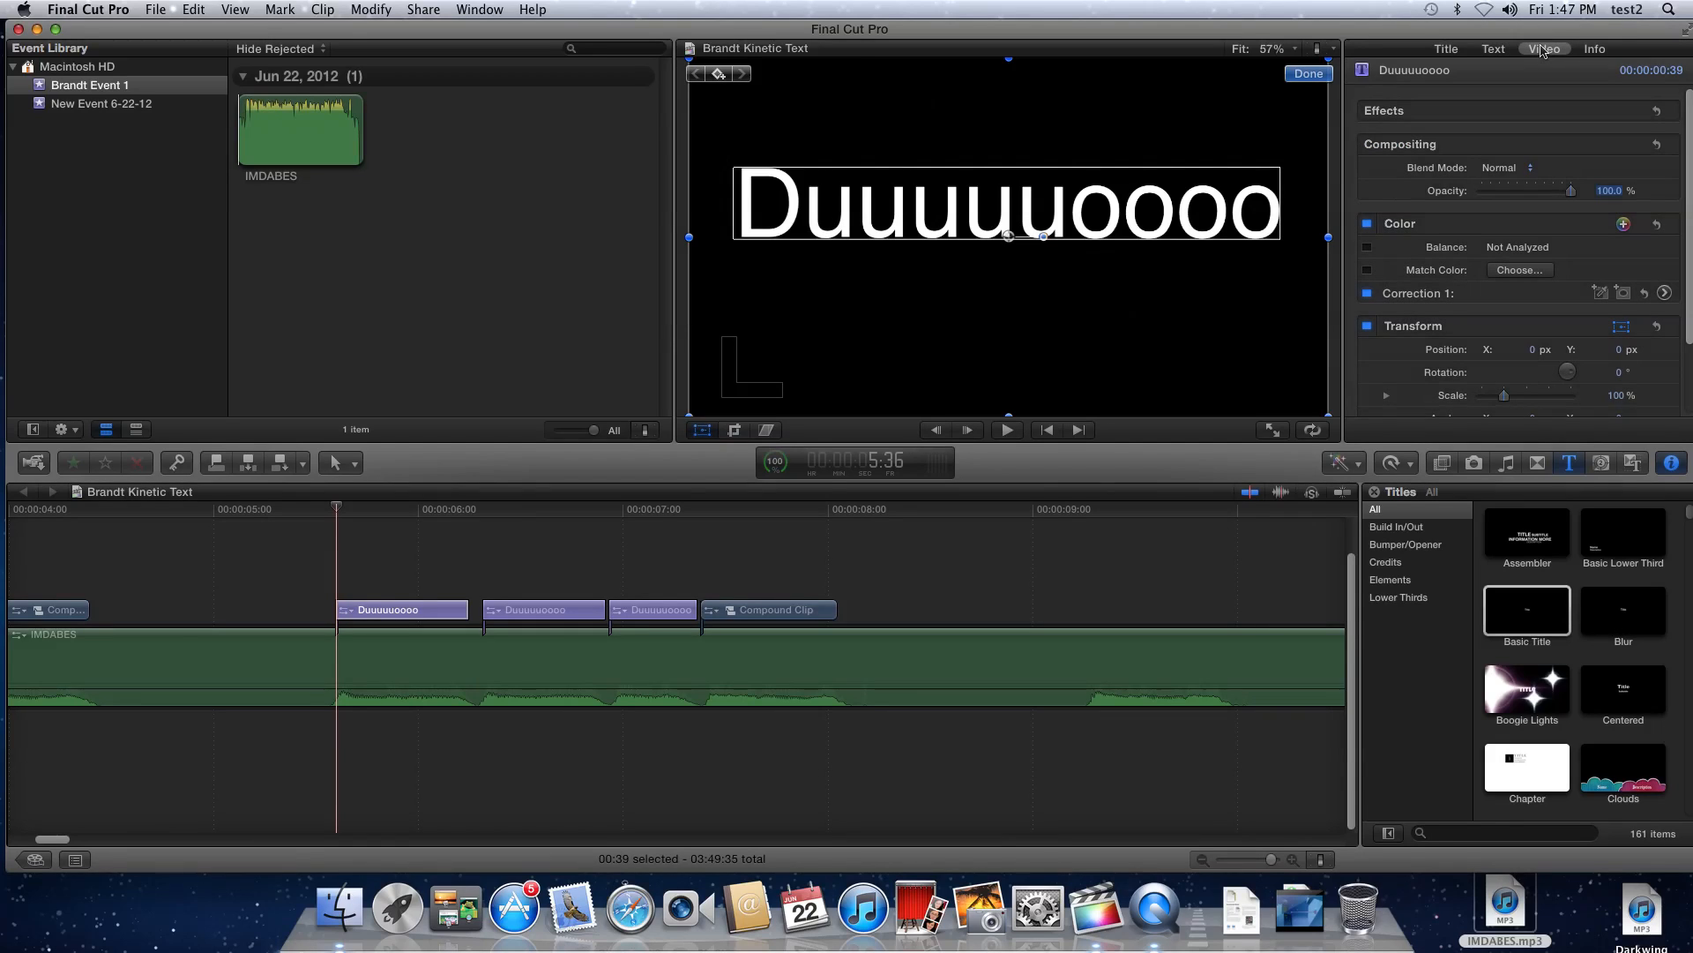
scroll(1533, 296, "down", 2)
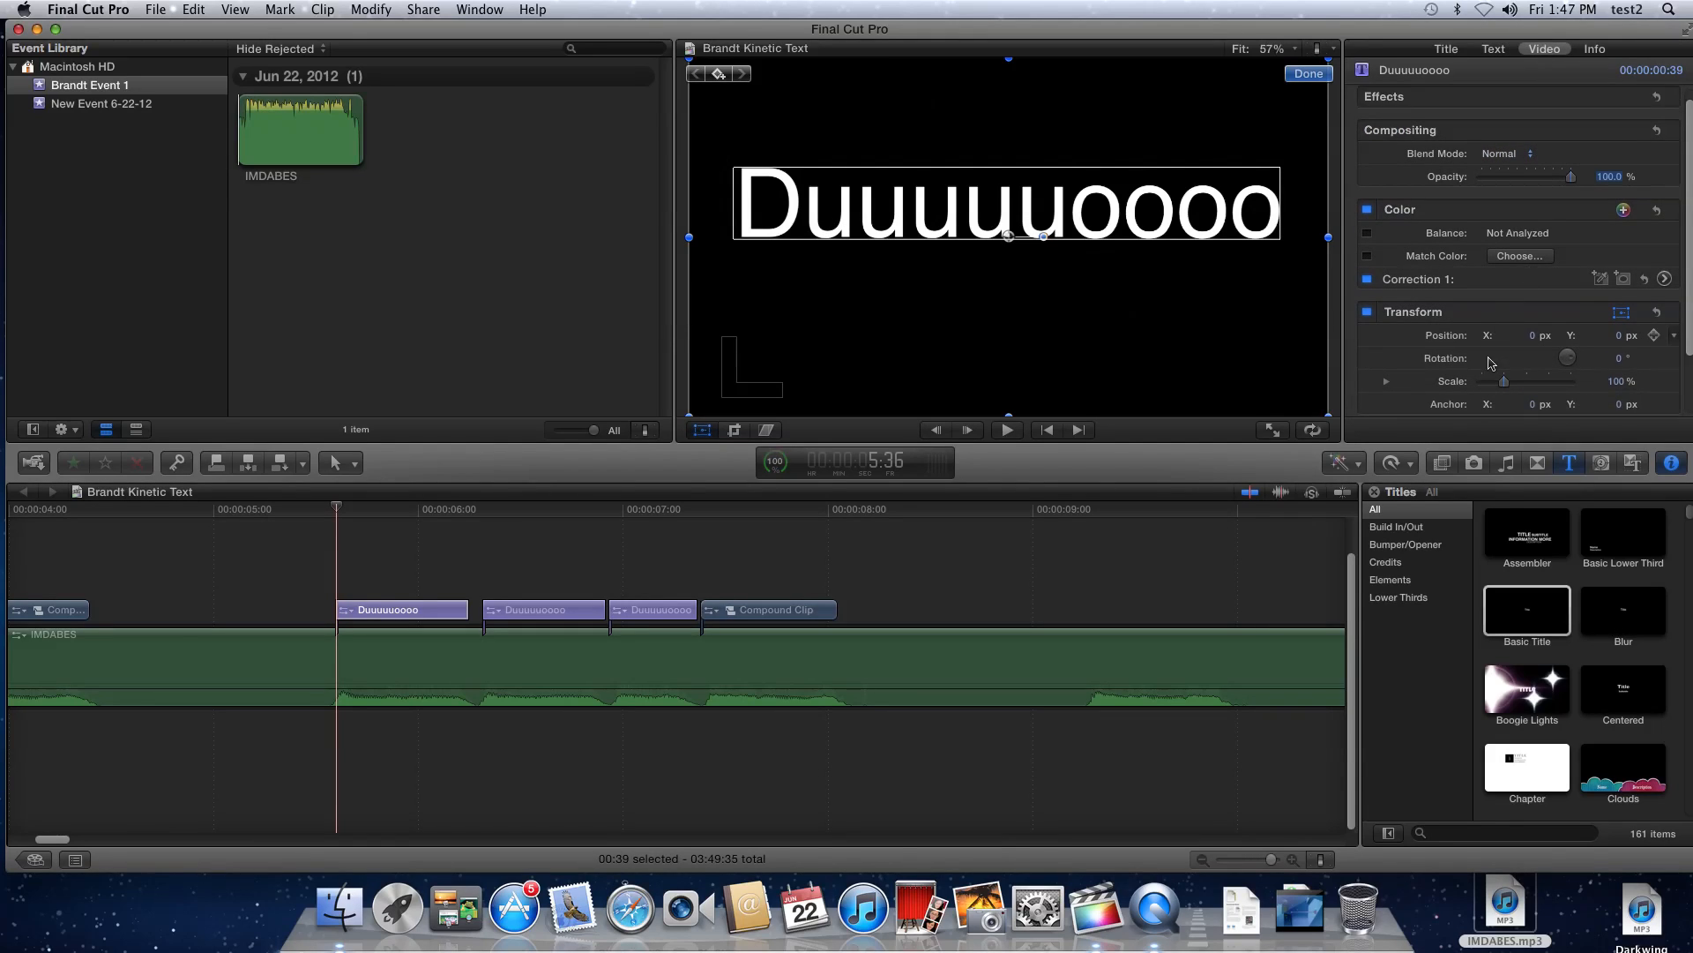
left_click_drag(1535, 320, 1580, 319)
left_click(701, 429)
left_click(701, 429)
left_click_drag(855, 381, 857, 456)
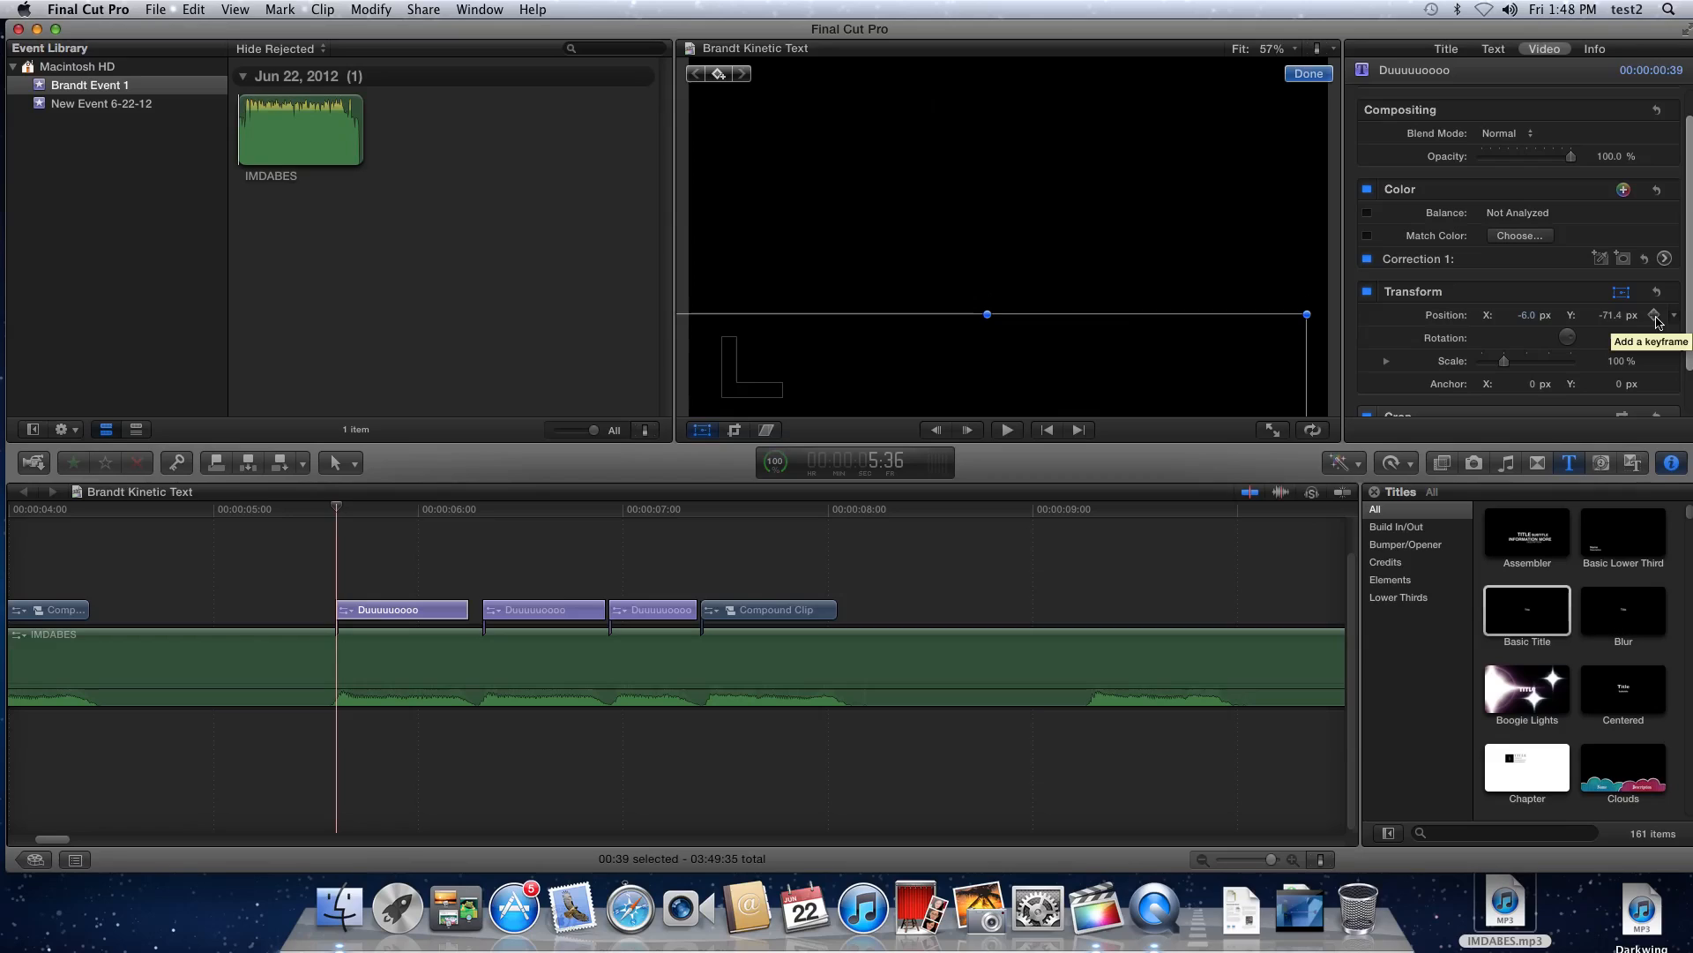
Add a position keyframe at 5:36 on the first "Duuuuuoooo" title and show its video animation
left_click(1586, 293)
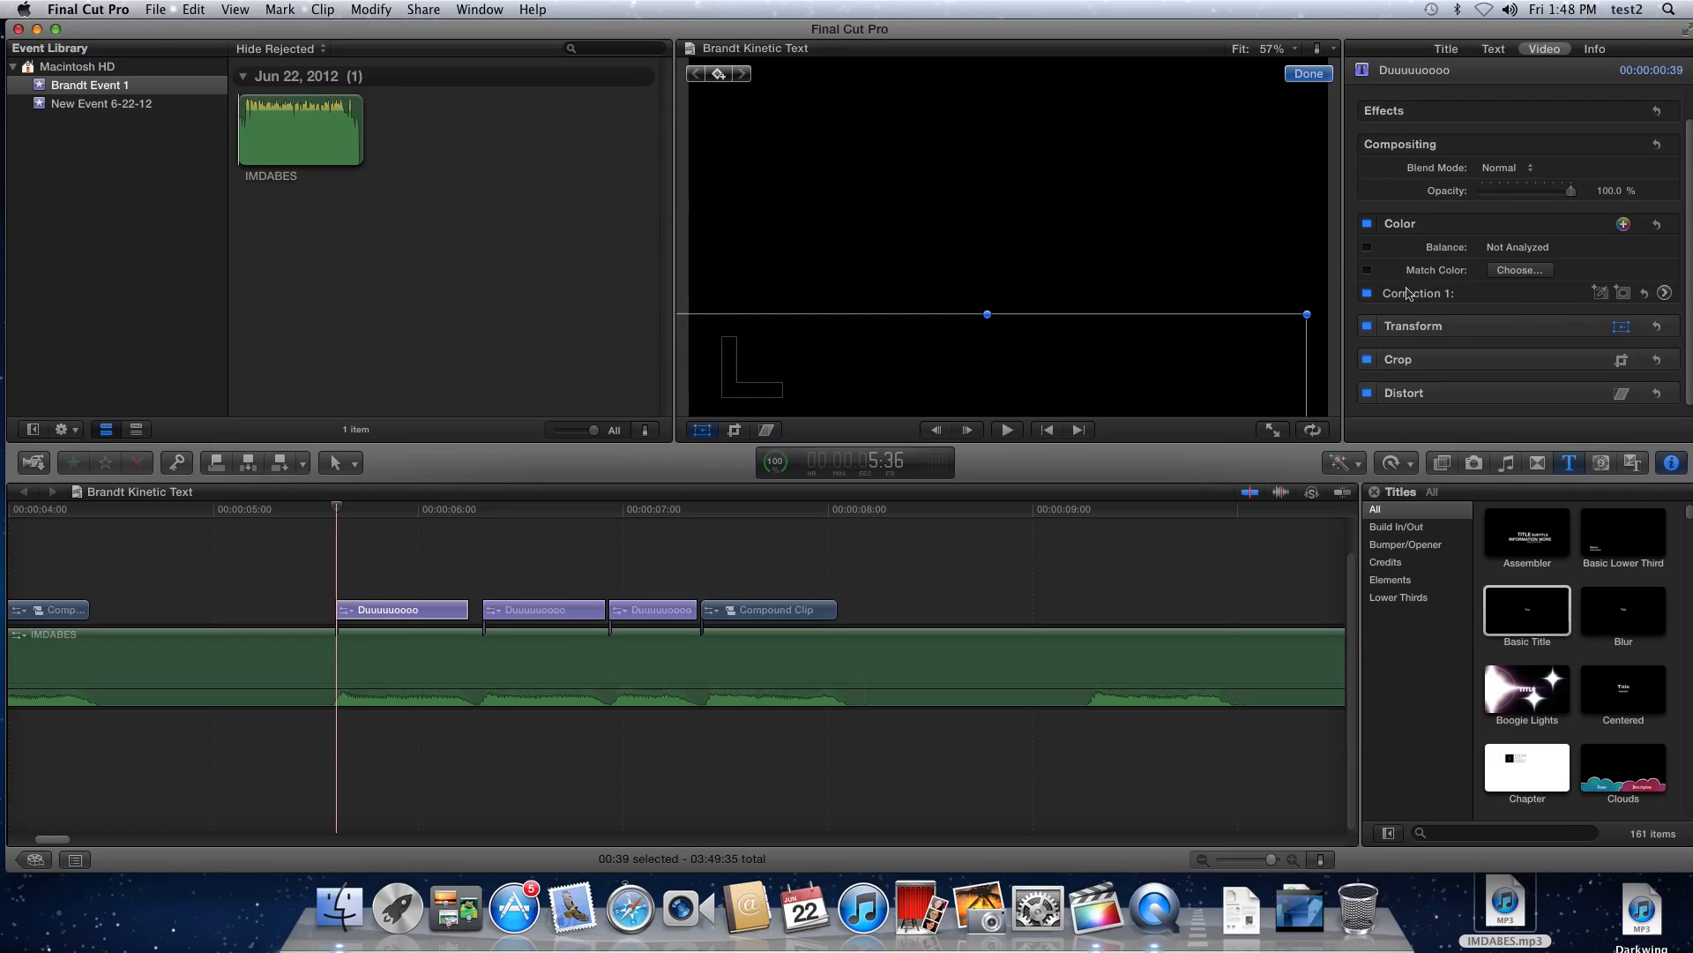
left_click(1587, 328)
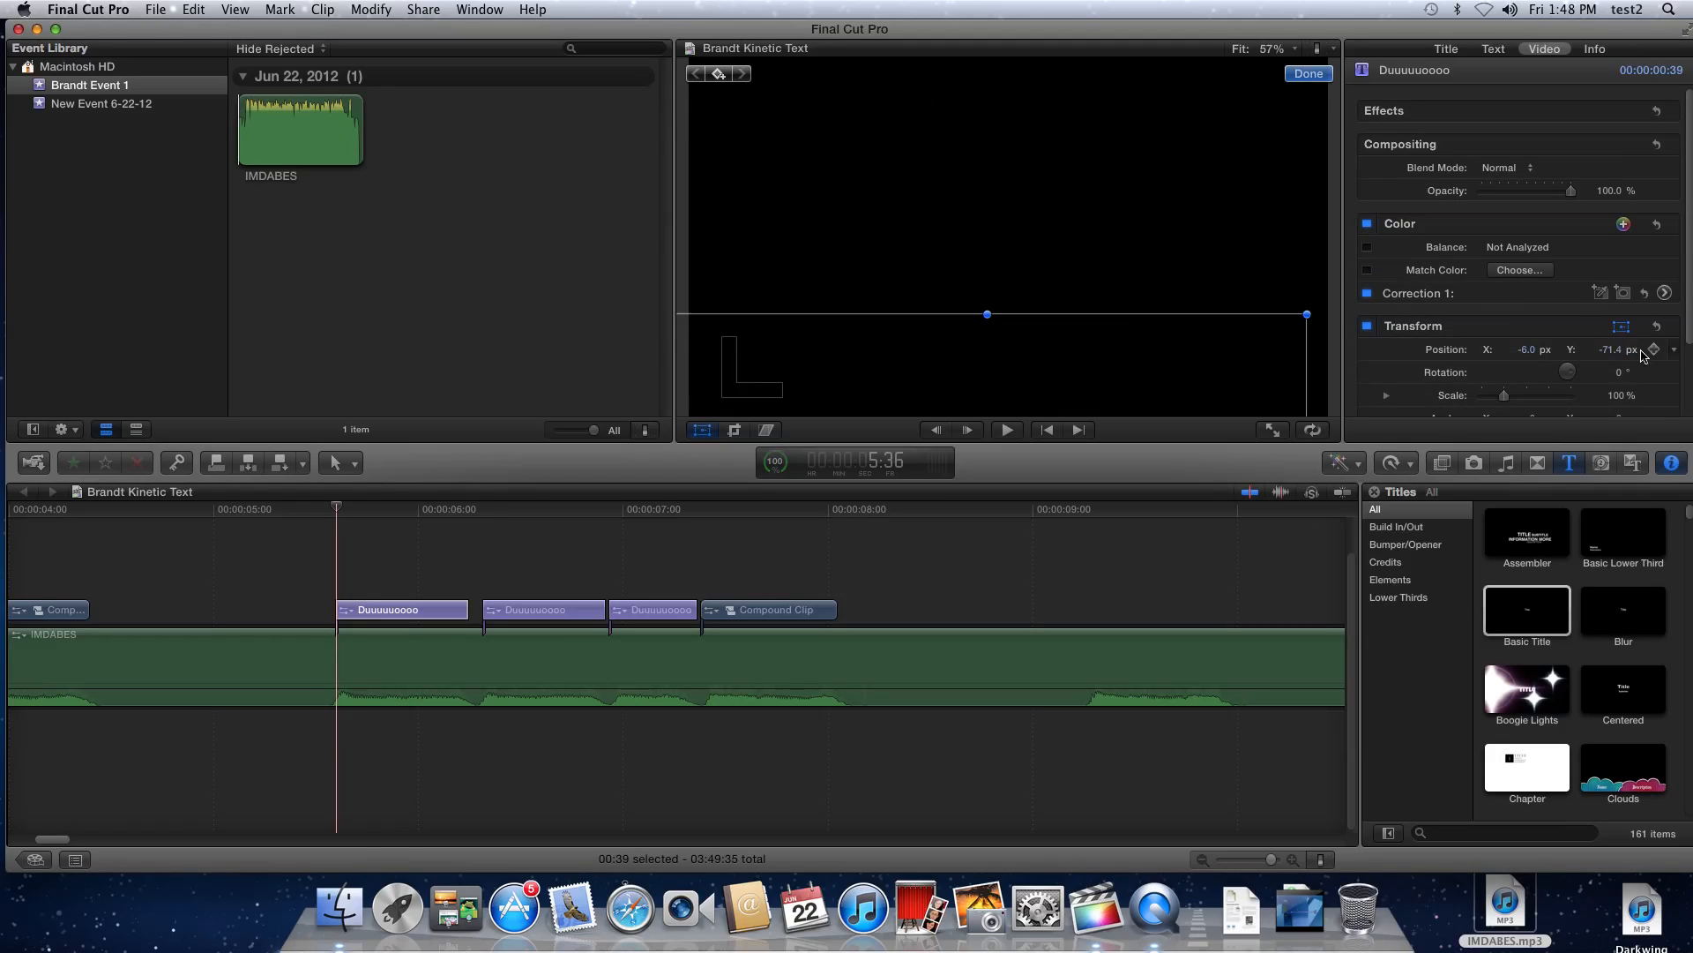
left_click(1654, 351)
left_click(352, 616)
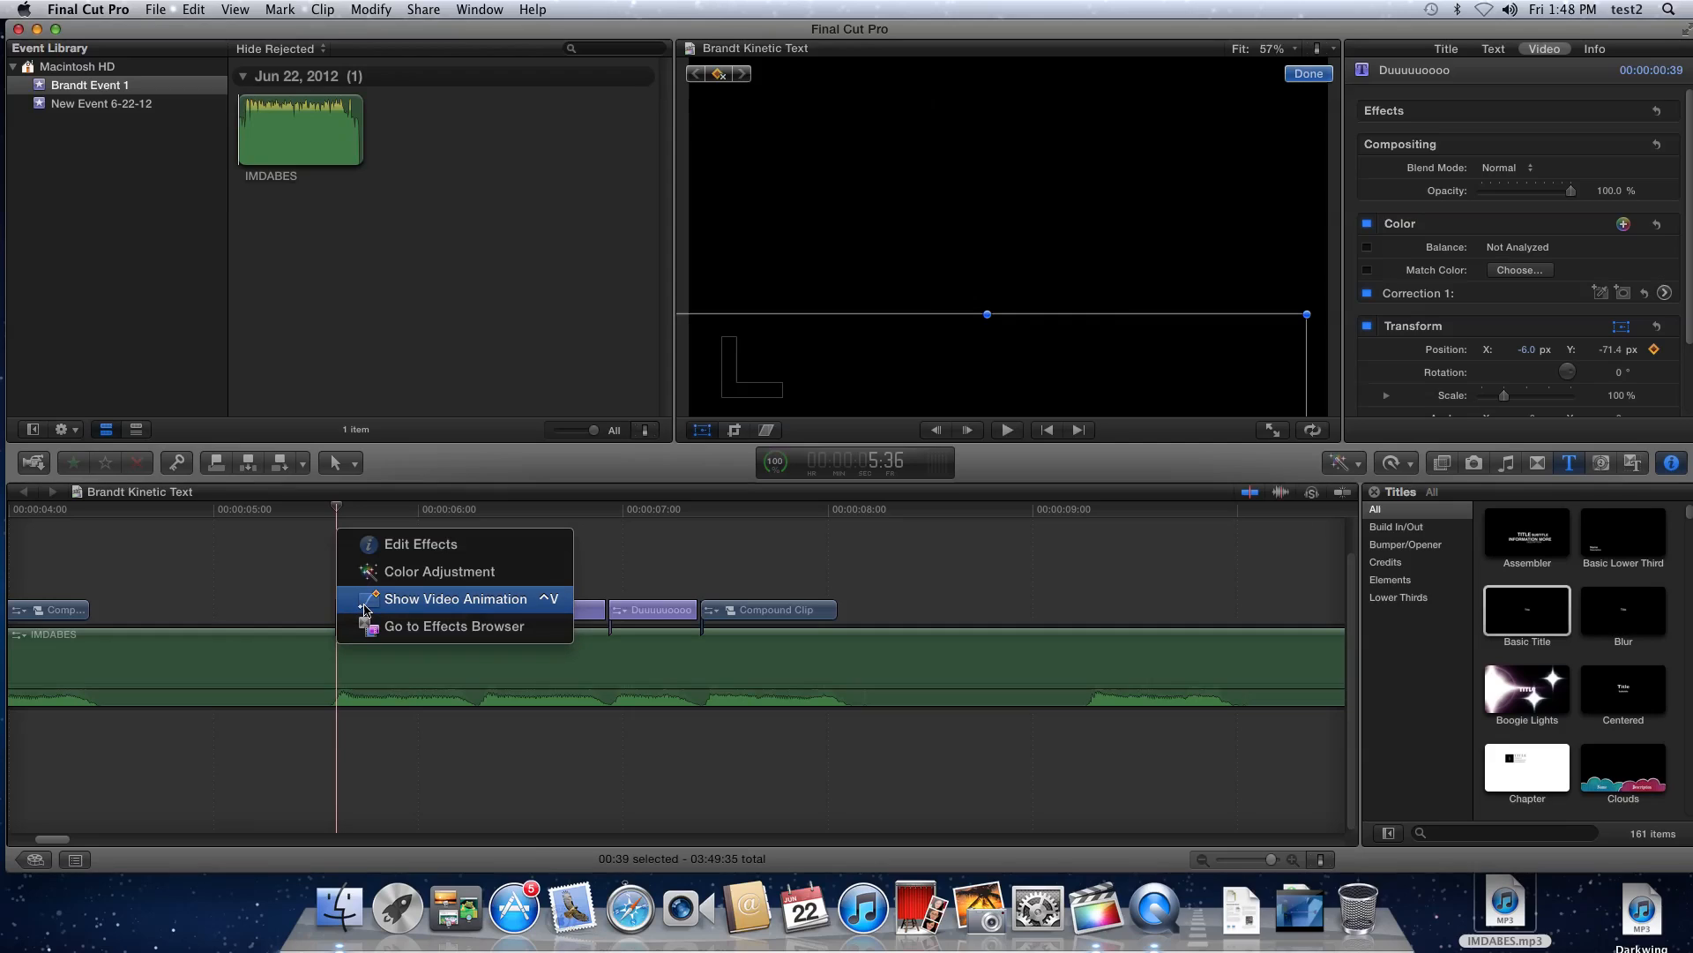
left_click(365, 608)
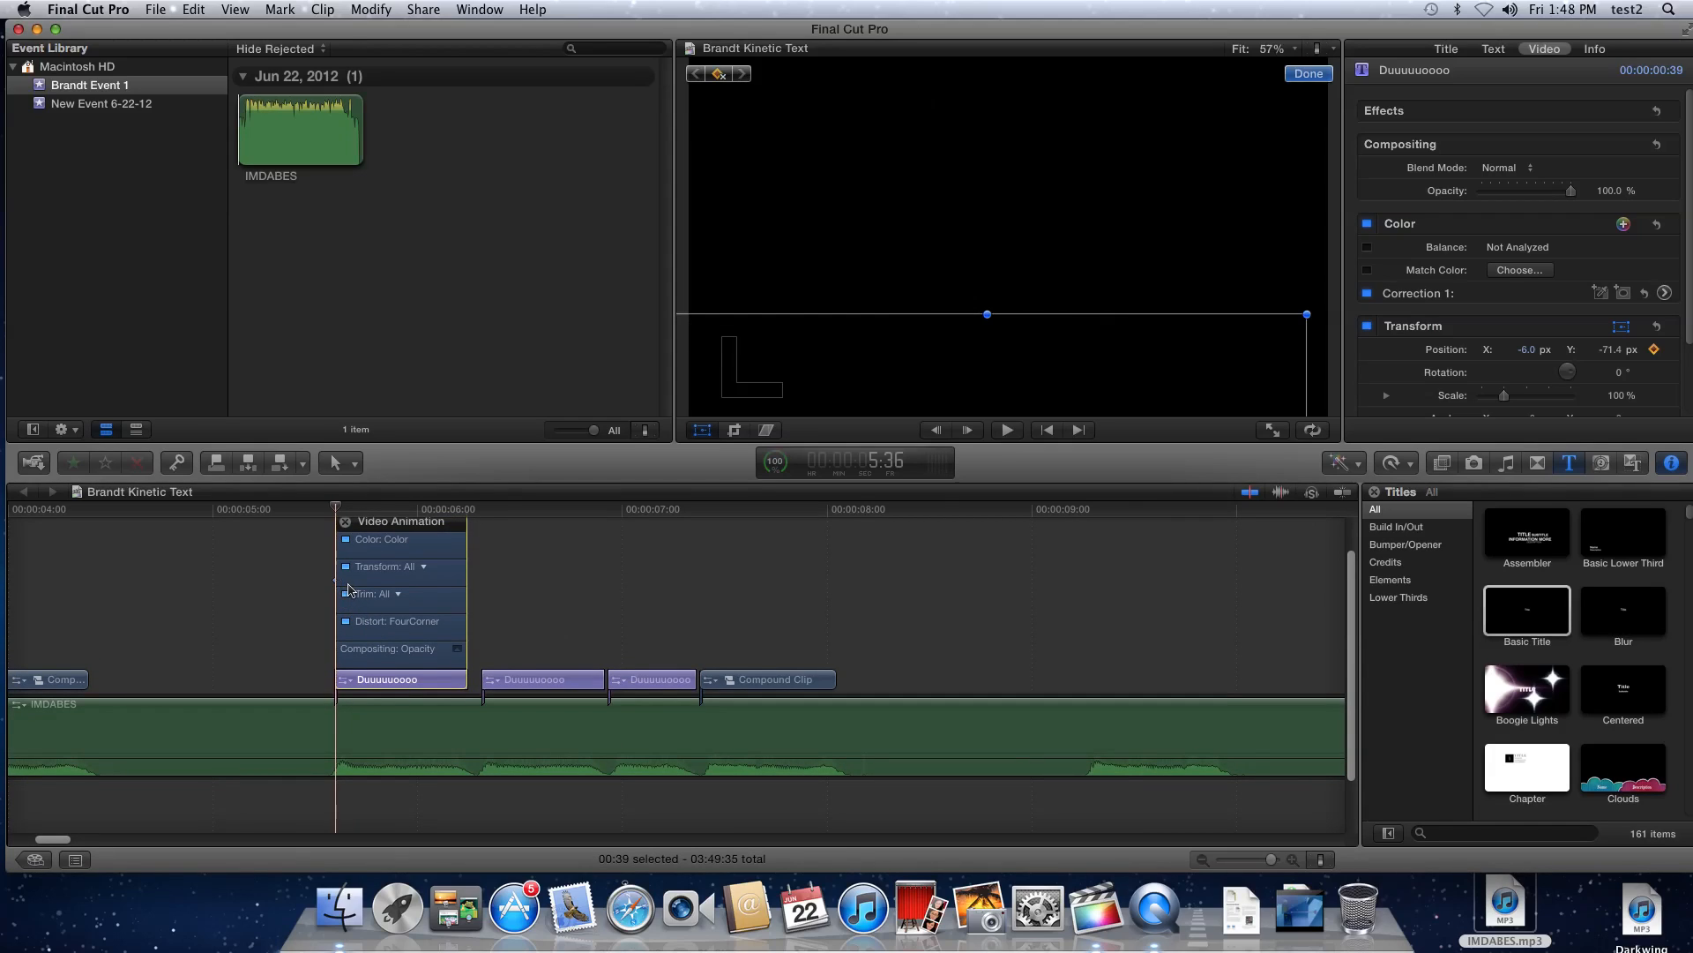
Add a position keyframe at 6:13 on the first "Duuuuuoooo" title and move it above the frame, to about X -6.3 px, Y 53.2 px
left_click(317, 527)
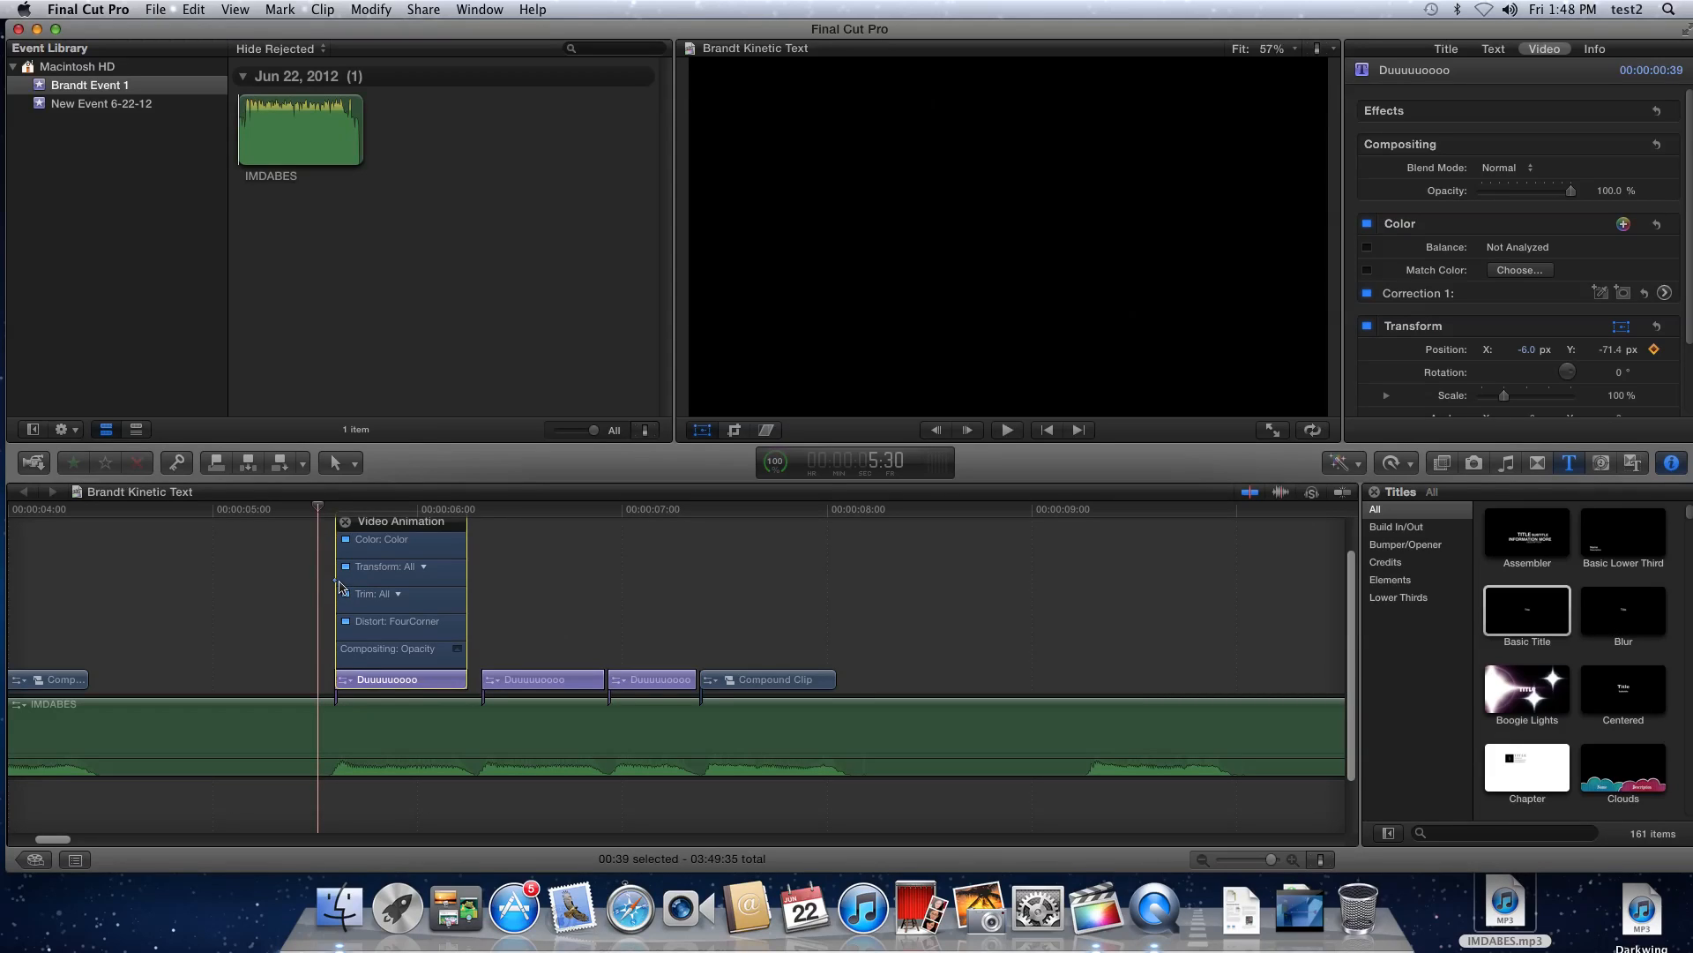
left_click_drag(317, 509, 466, 510)
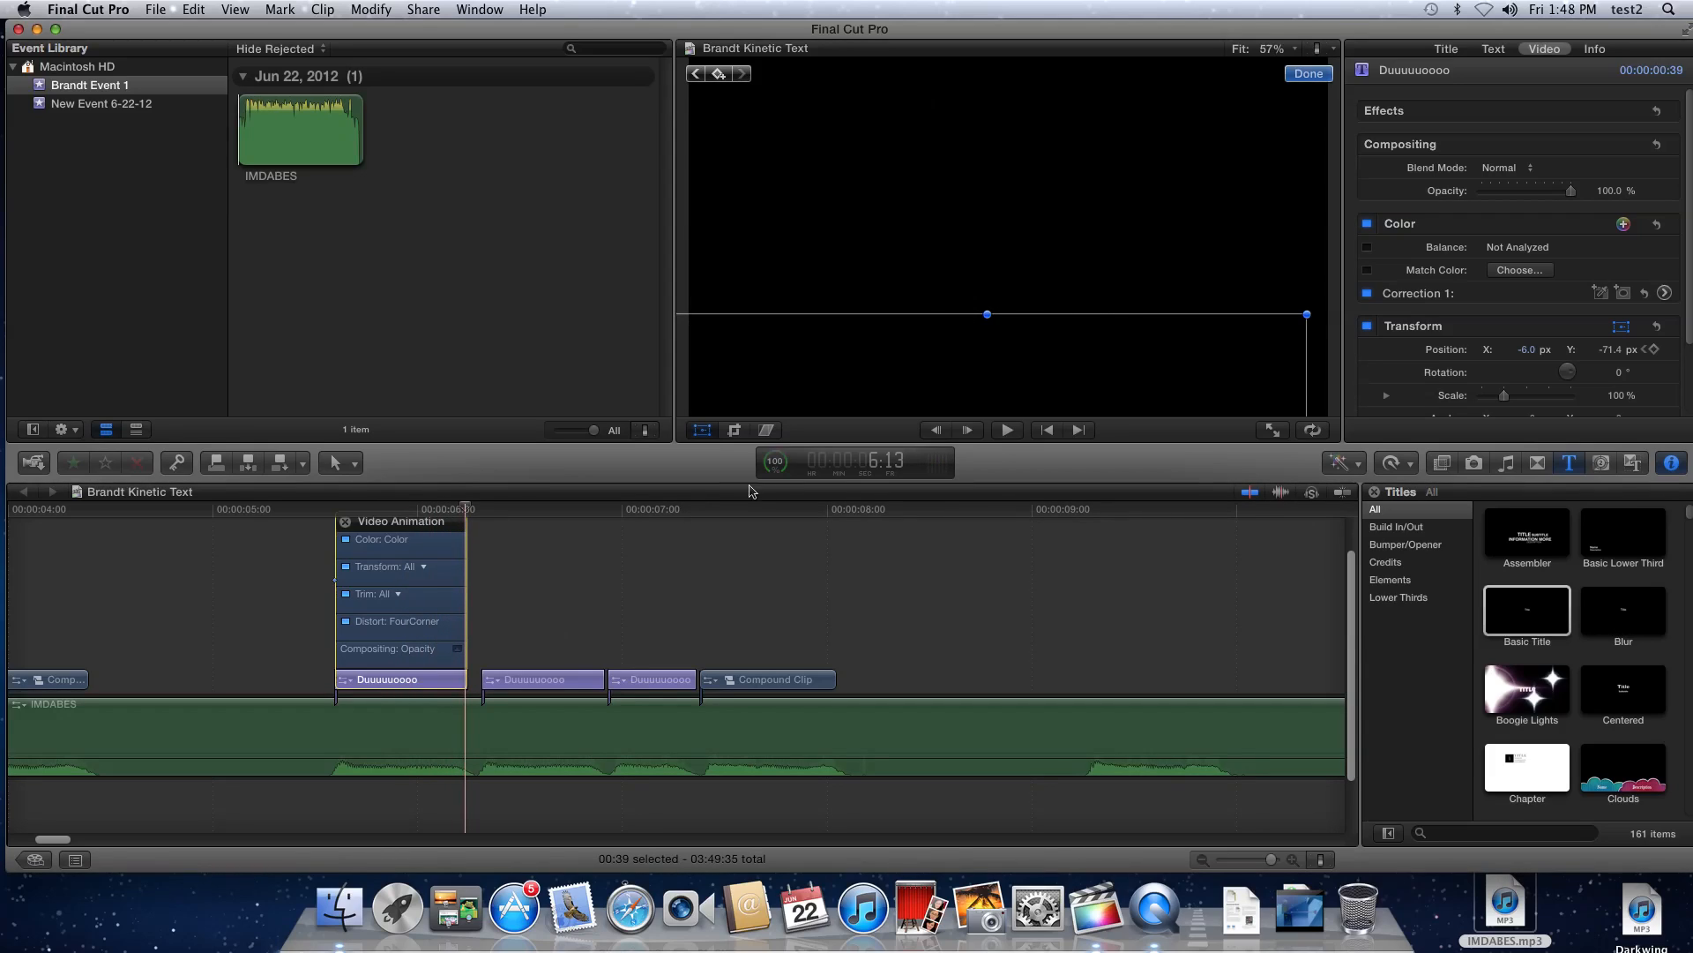
left_click(1654, 350)
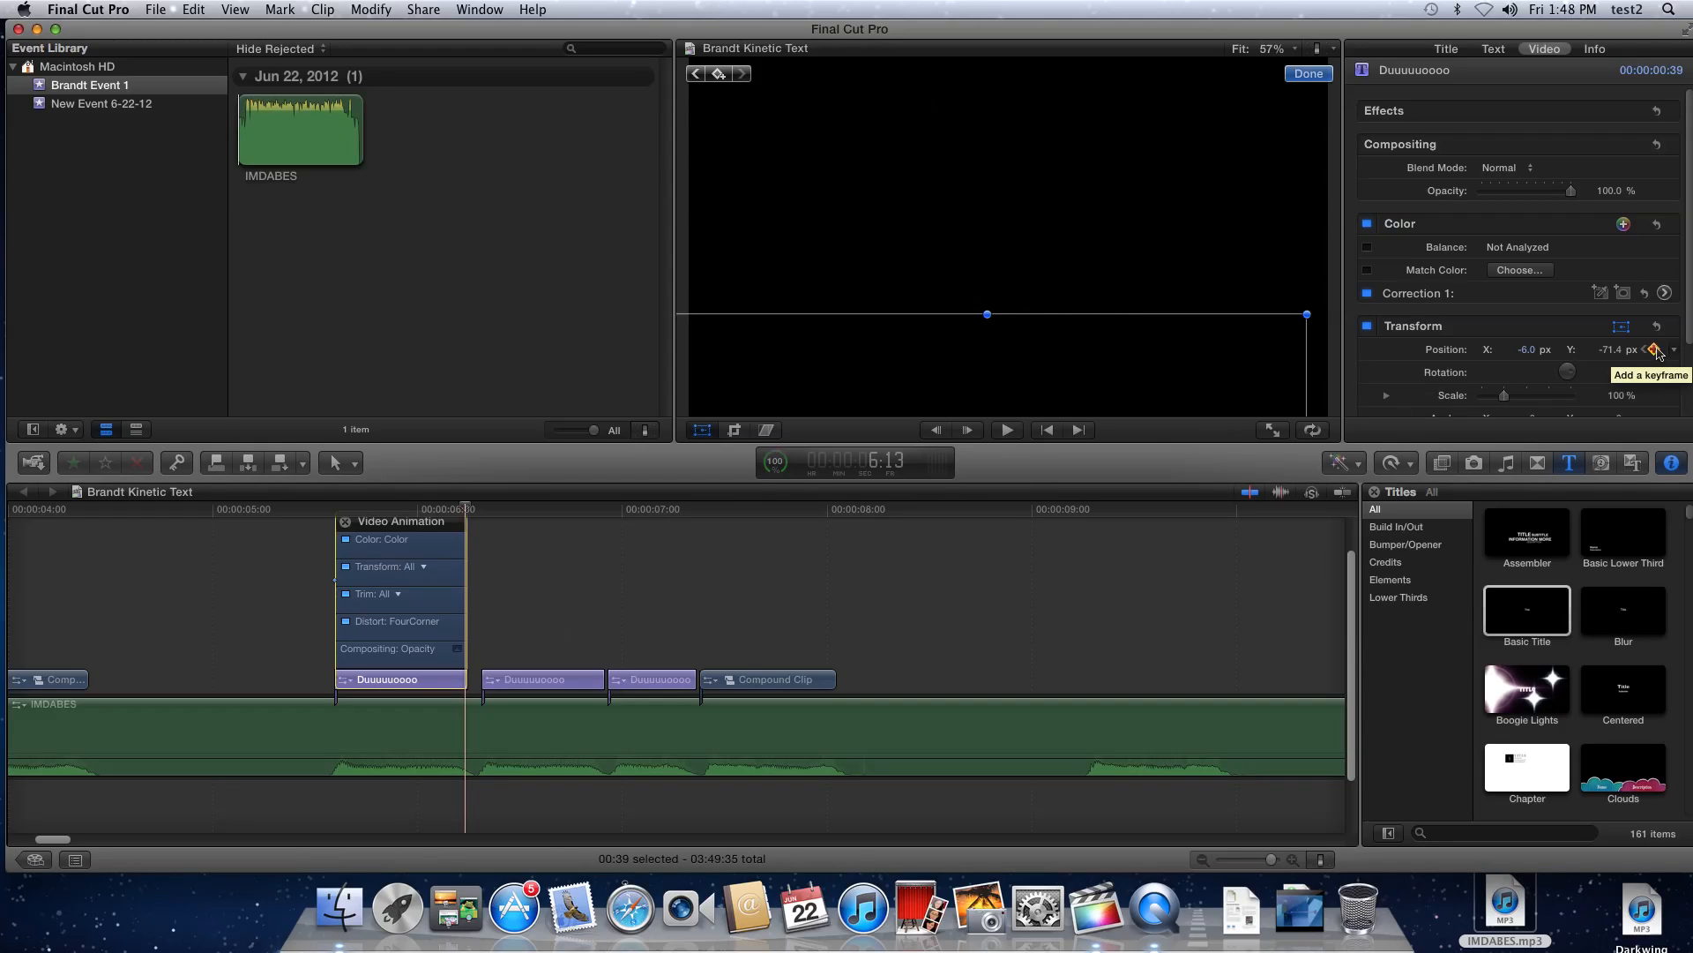
left_click(1654, 349)
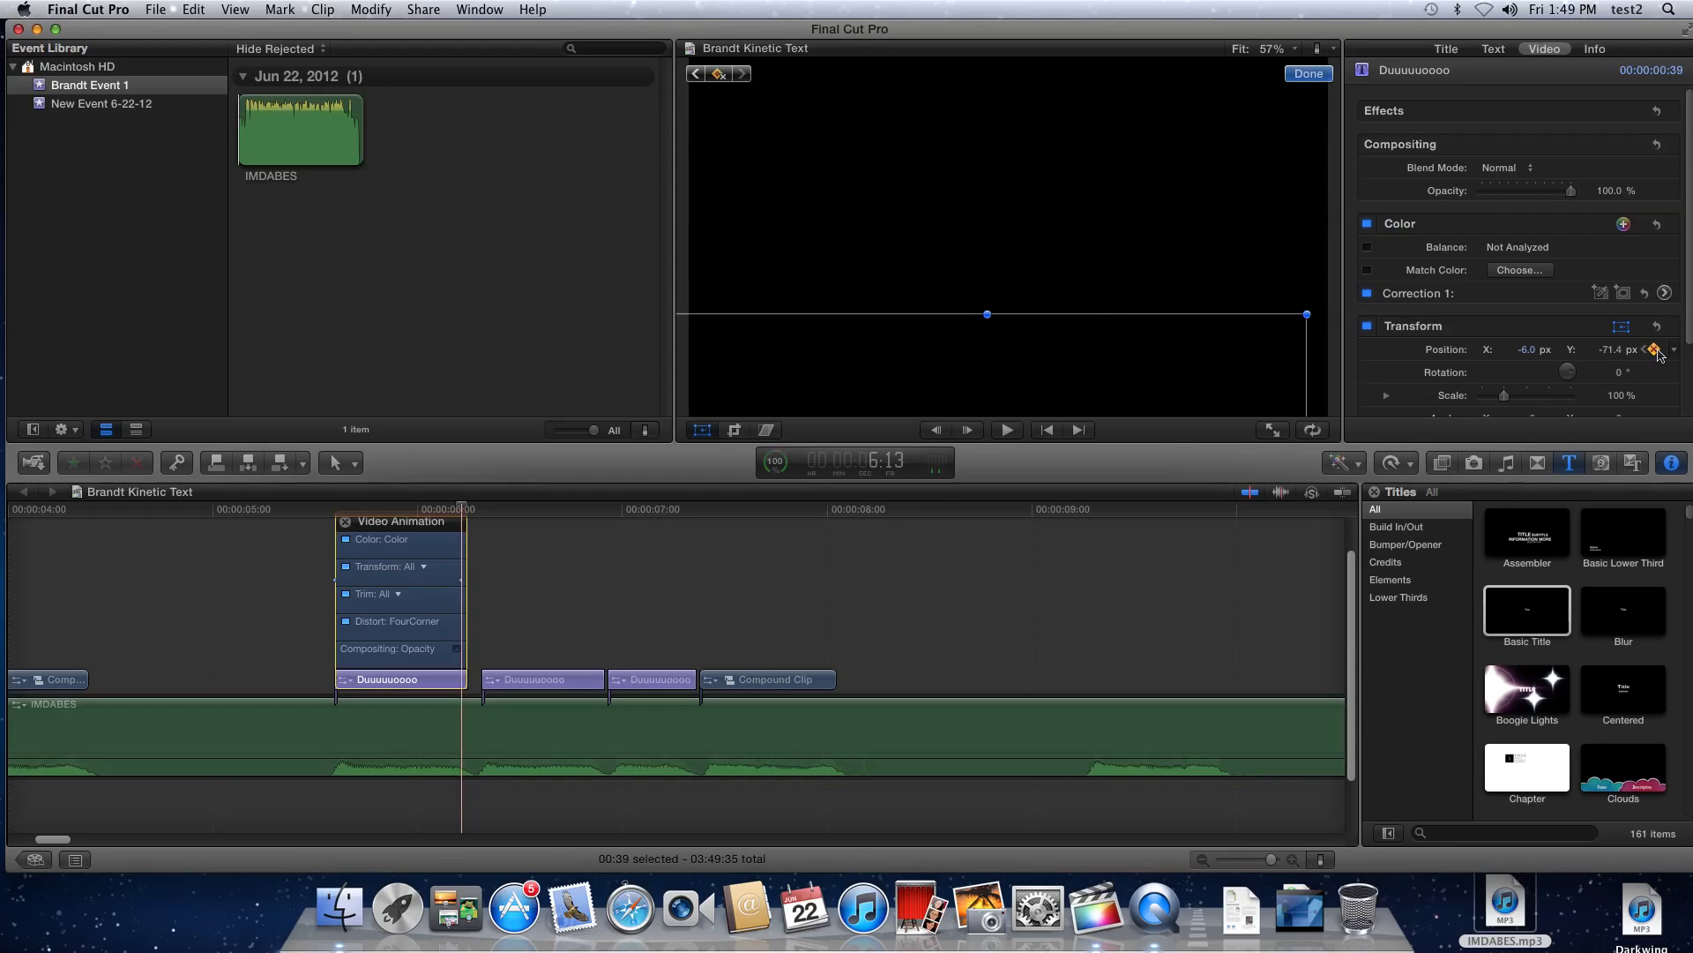
left_click_drag(1070, 391, 1067, 115)
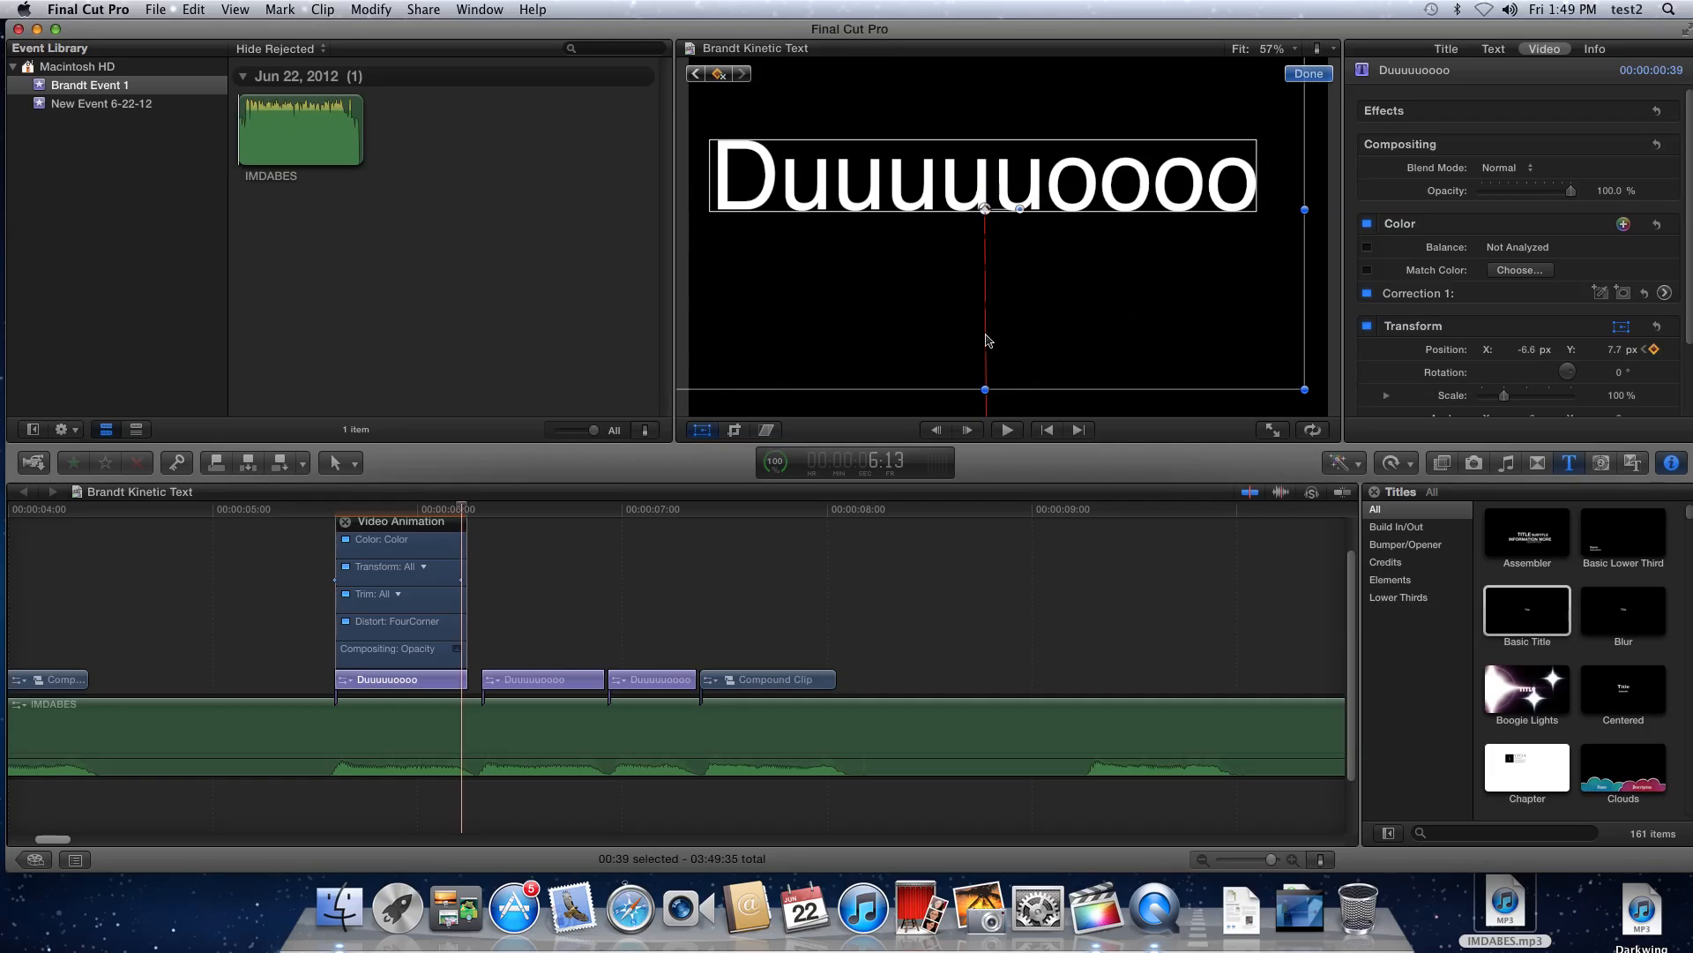
left_click_drag(1062, 205, 1065, 40)
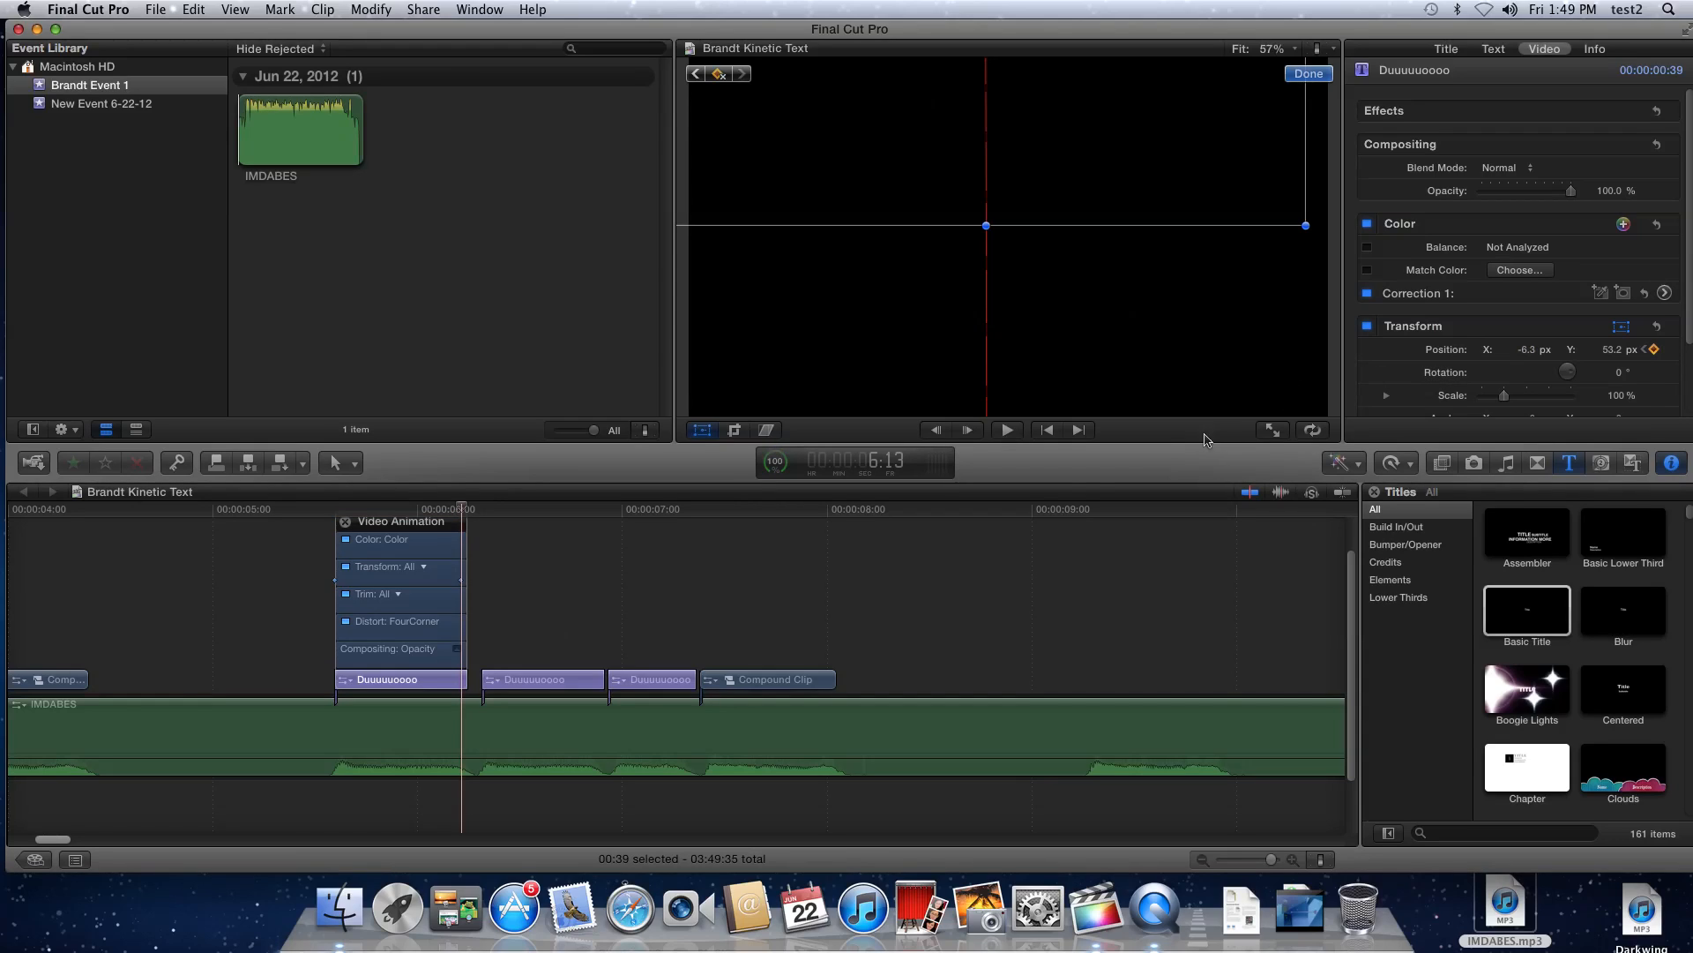
Scrub between the first title's two keyframes and play its upward movement from just before the clip
left_click_drag(462, 511, 335, 516)
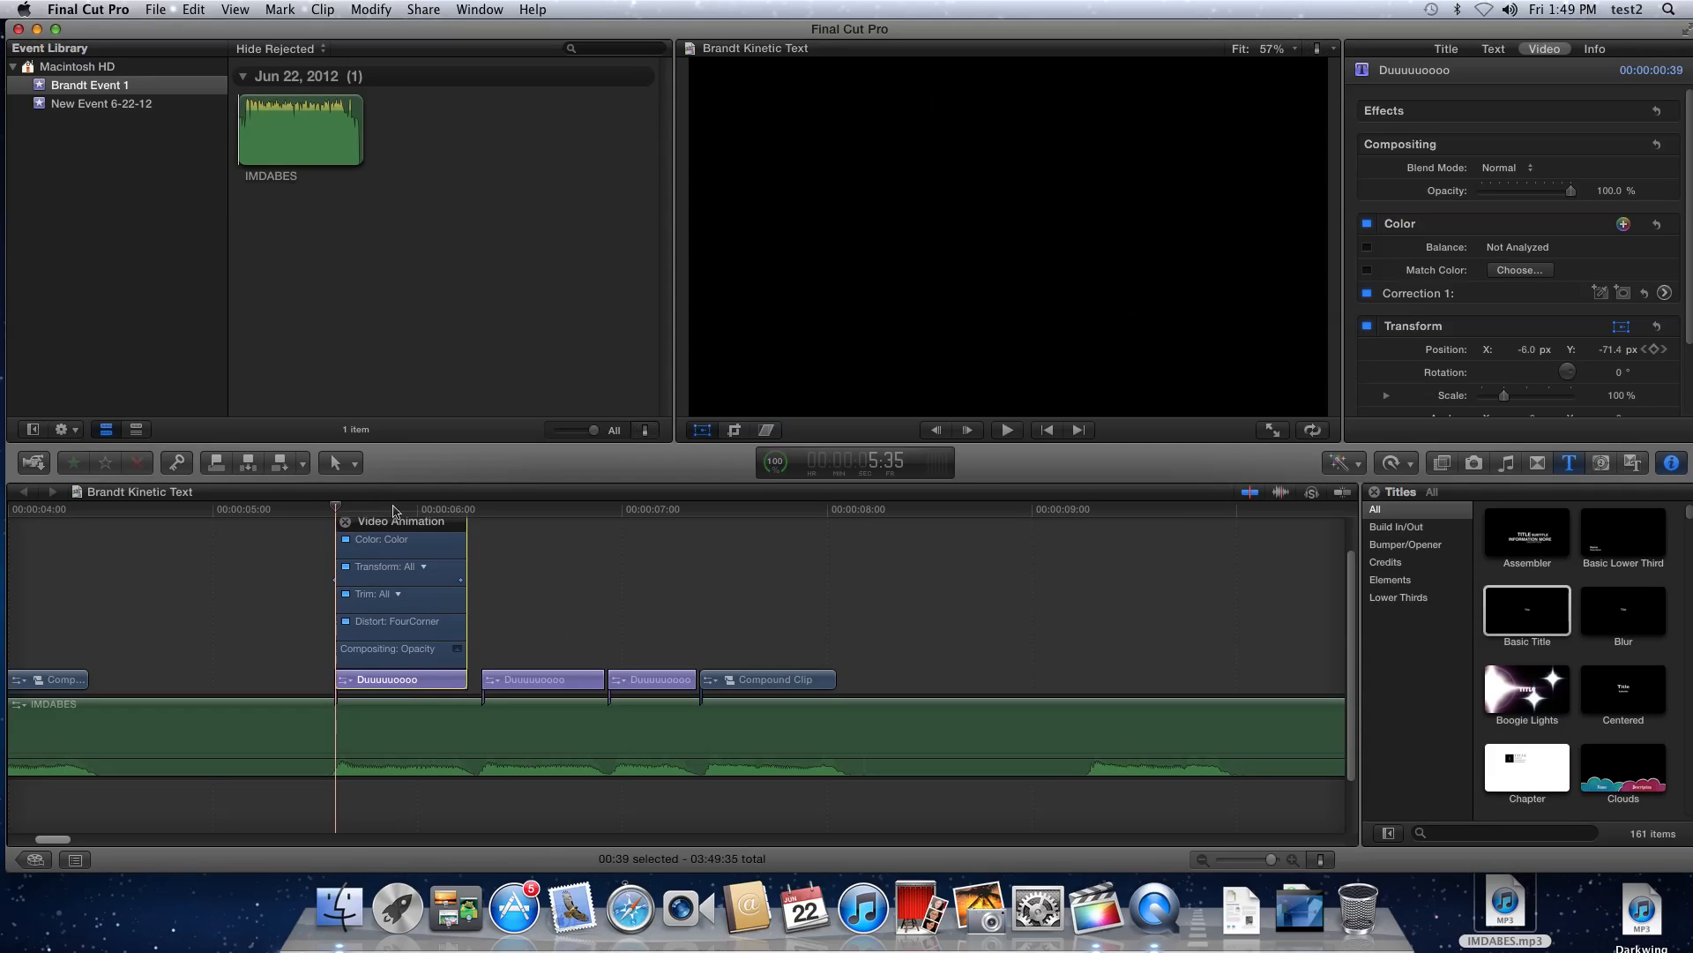
left_click(463, 514)
left_click_drag(463, 513, 296, 513)
key("space")
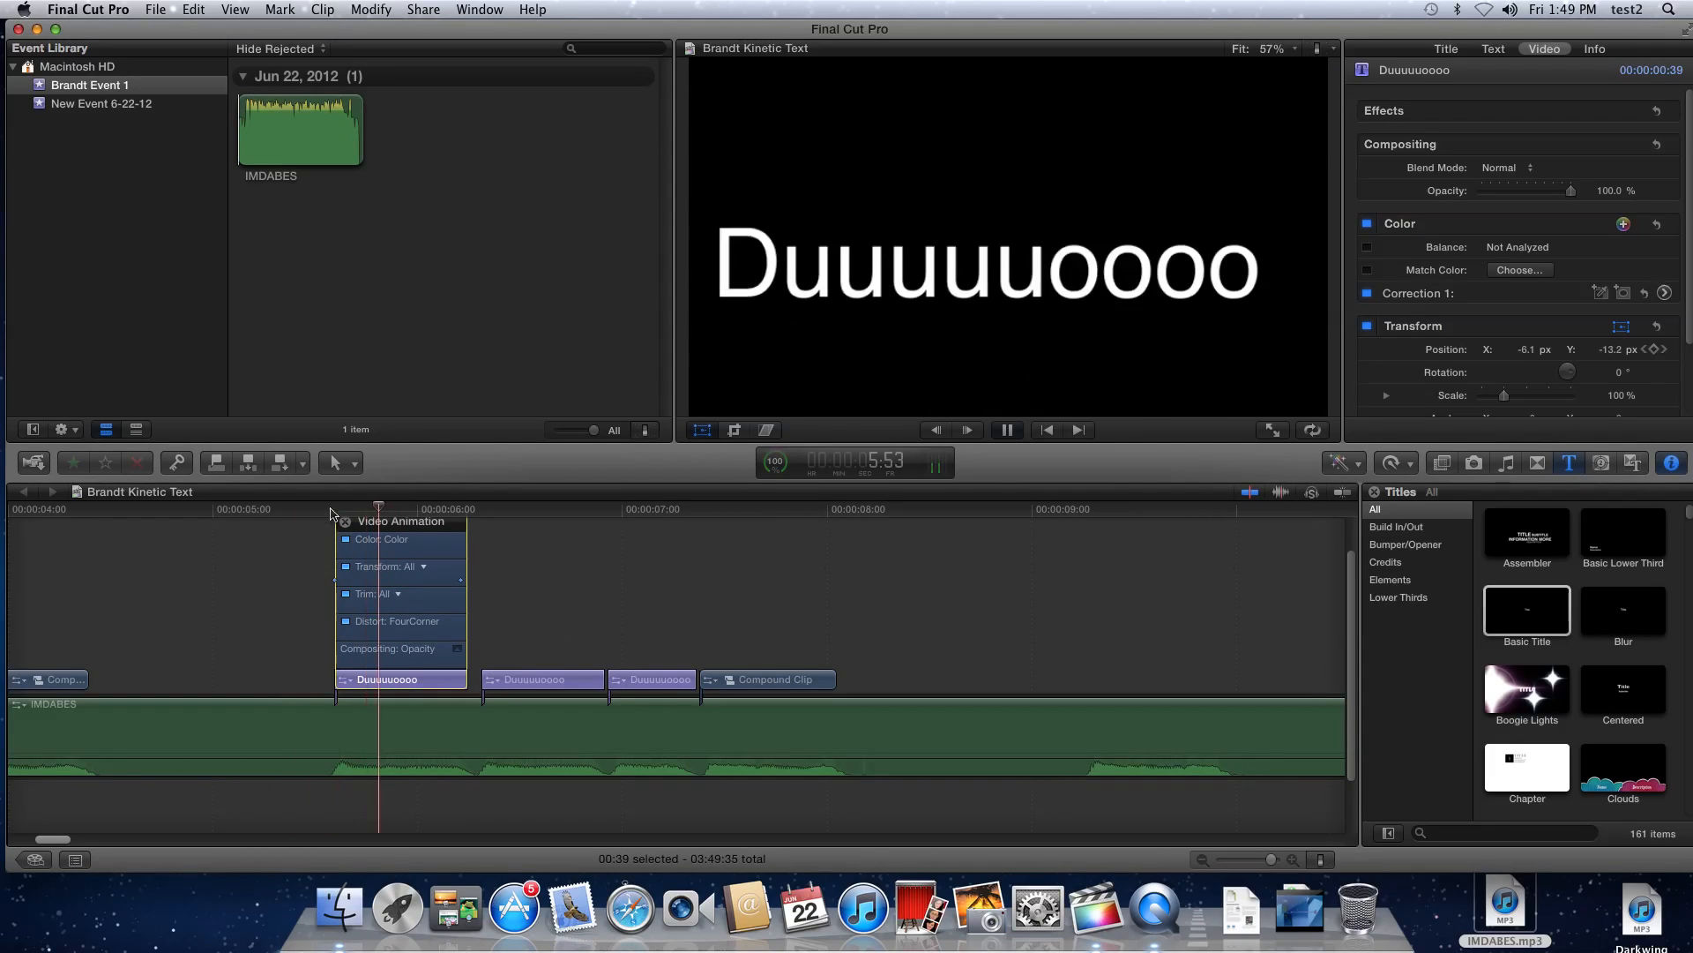
key("space")
Select the second "Duuuuuoooo" title and show its video animation
left_click(533, 681)
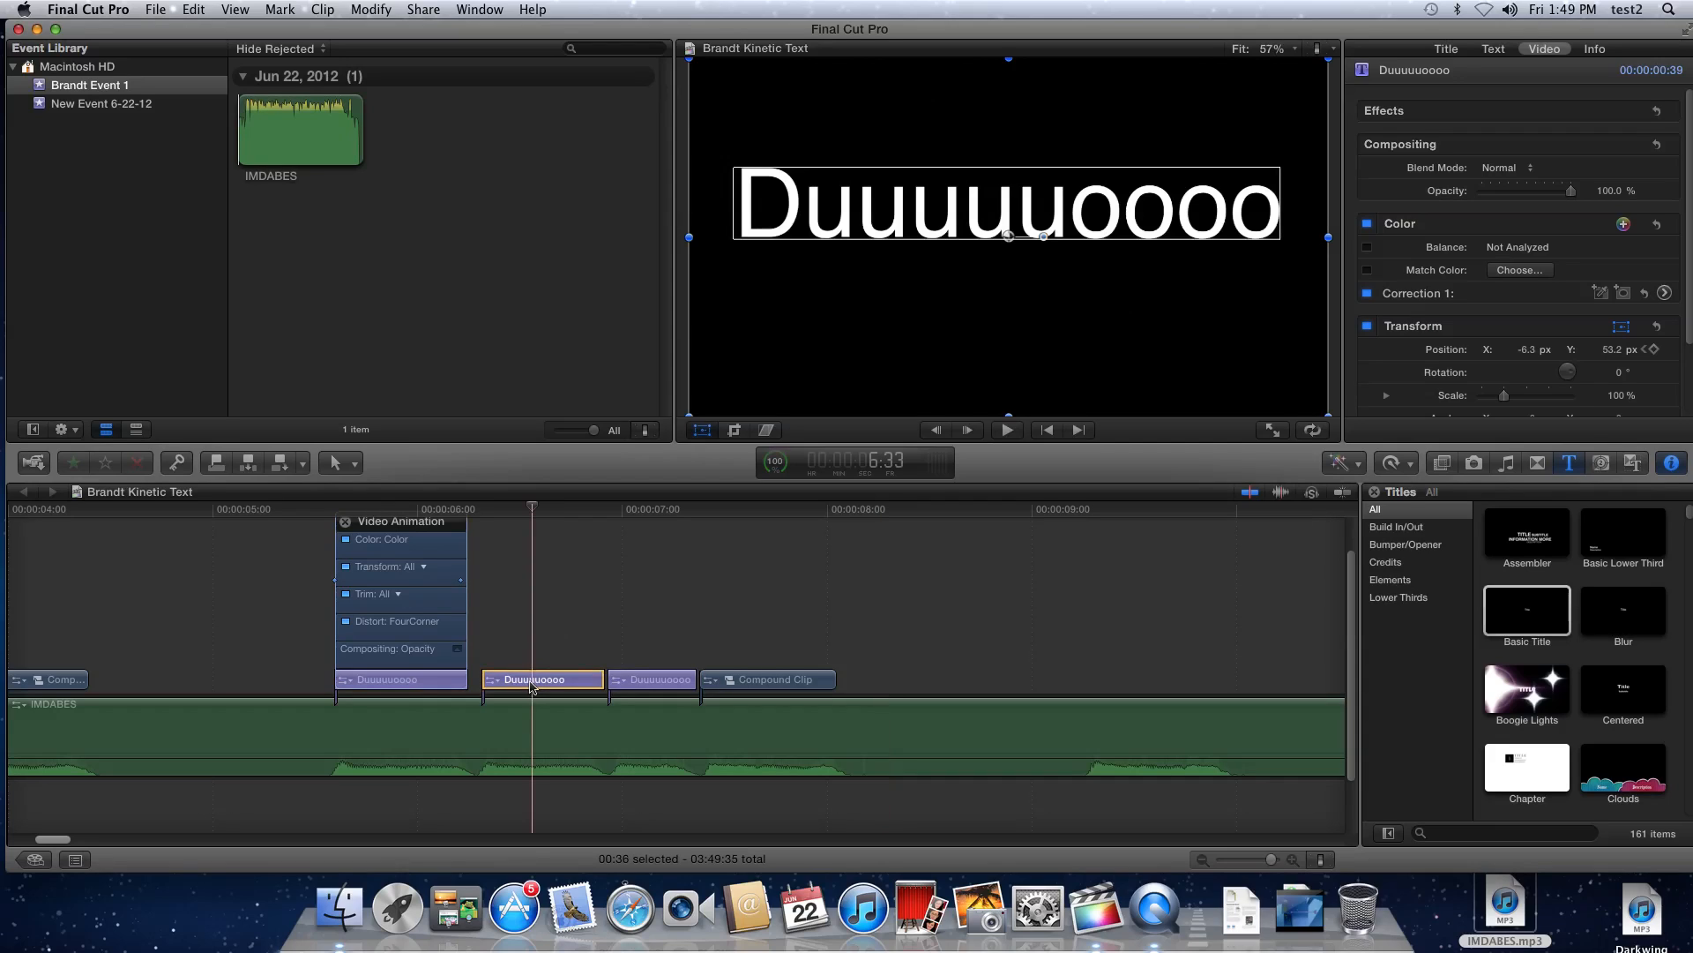
left_click_drag(521, 520, 492, 522)
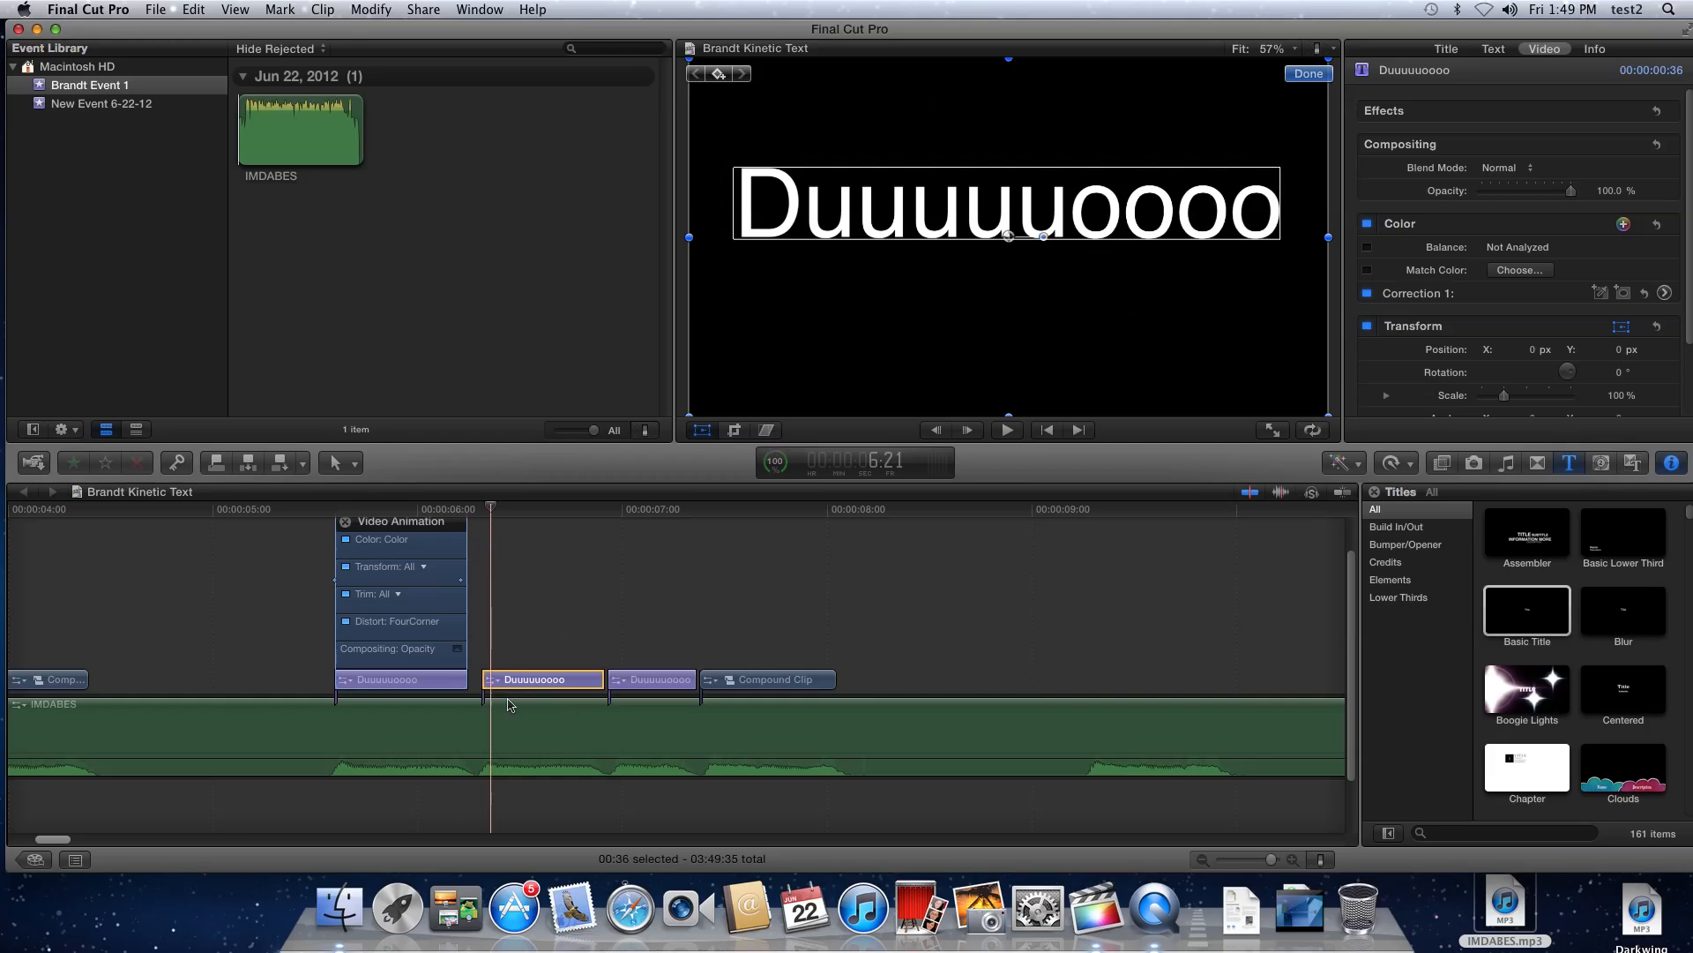
left_click(567, 679)
right_click(499, 690)
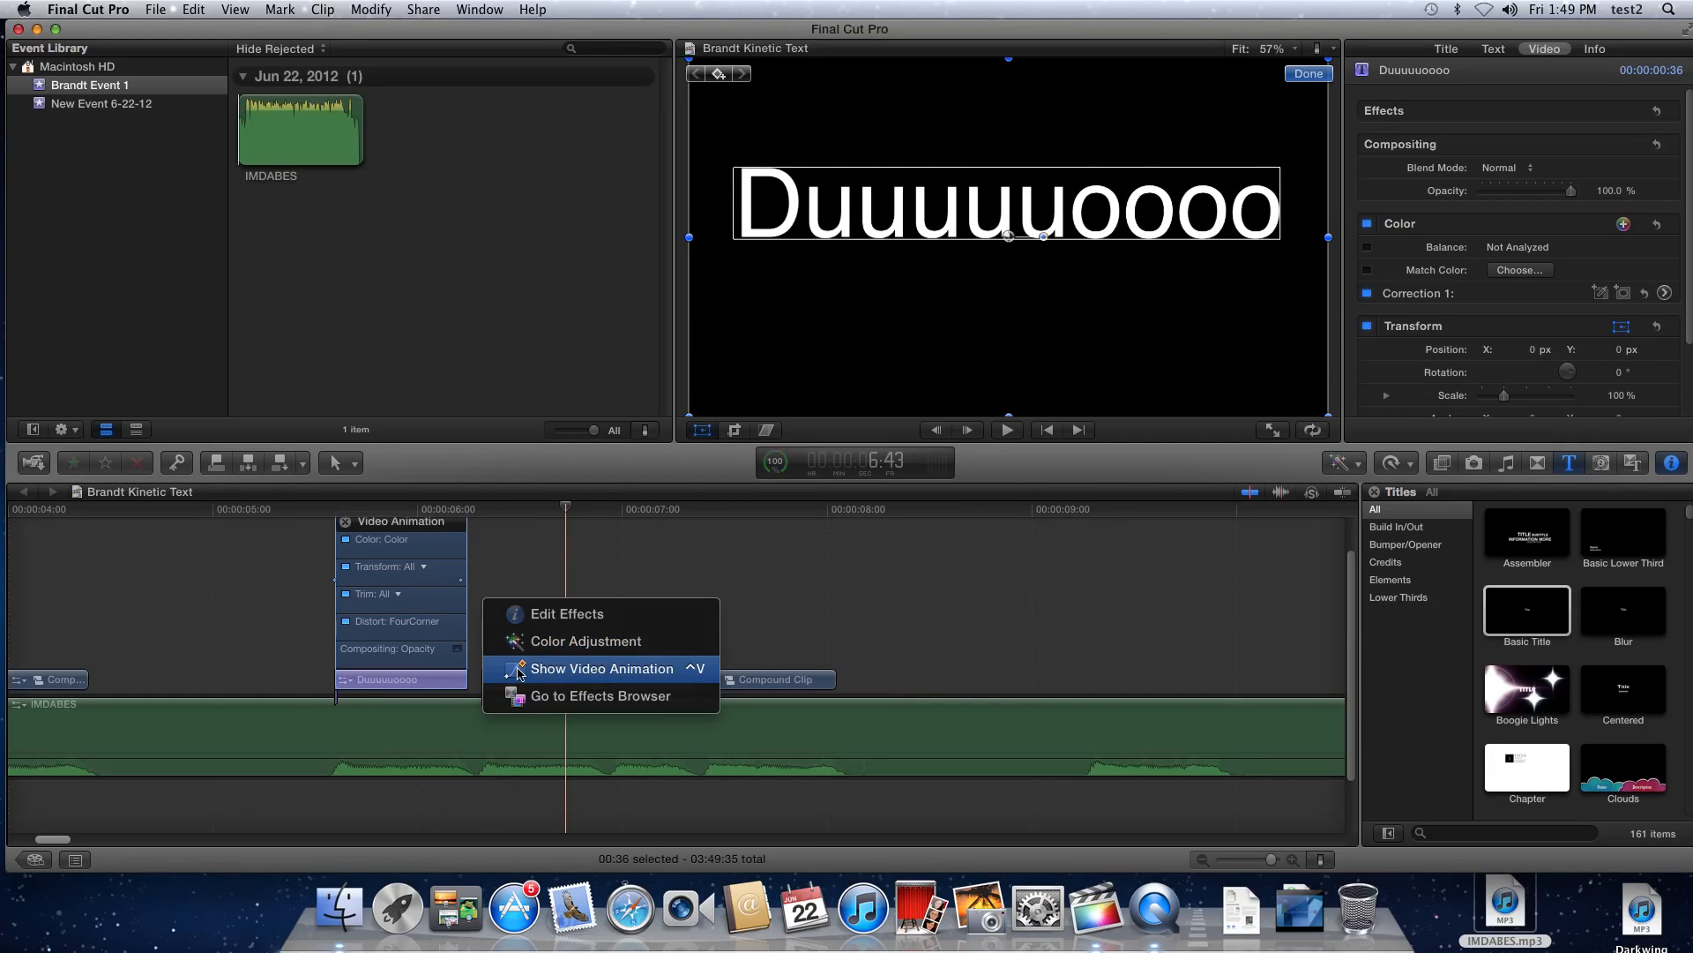
left_click(525, 665)
Add position keyframes at 6:21 and 6:25 on the second title, moving it at 6:25 to about X -8.8 px, Y -17.5 px
left_click_drag(528, 509, 490, 514)
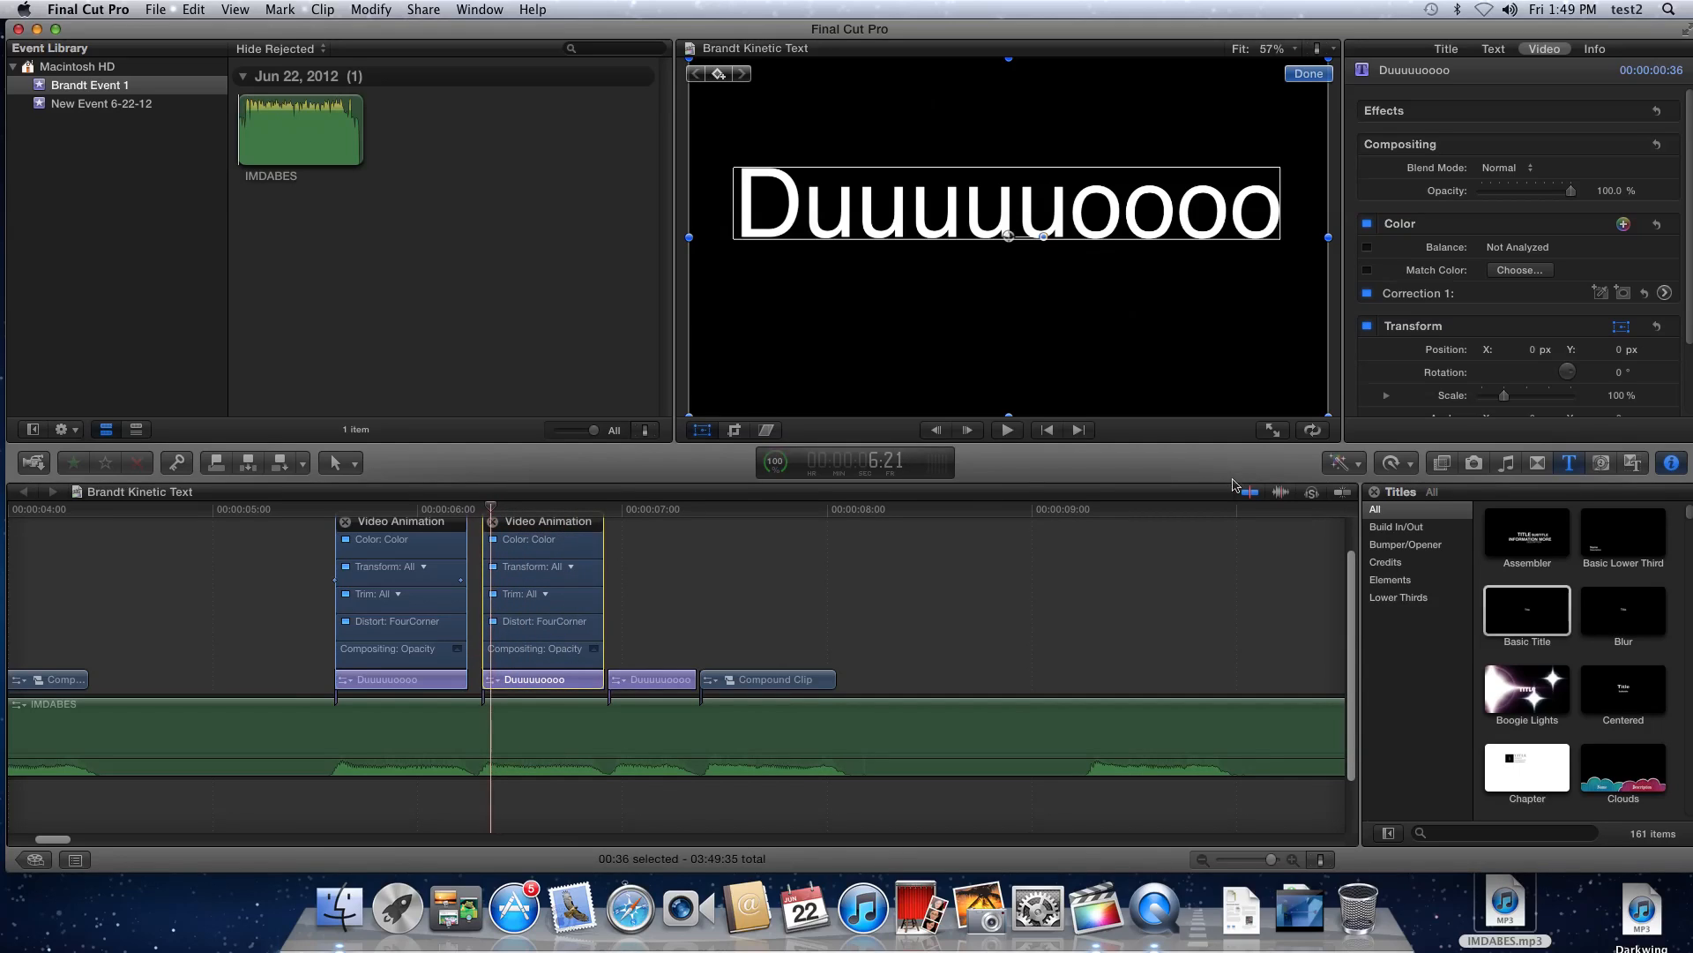
left_click(1654, 349)
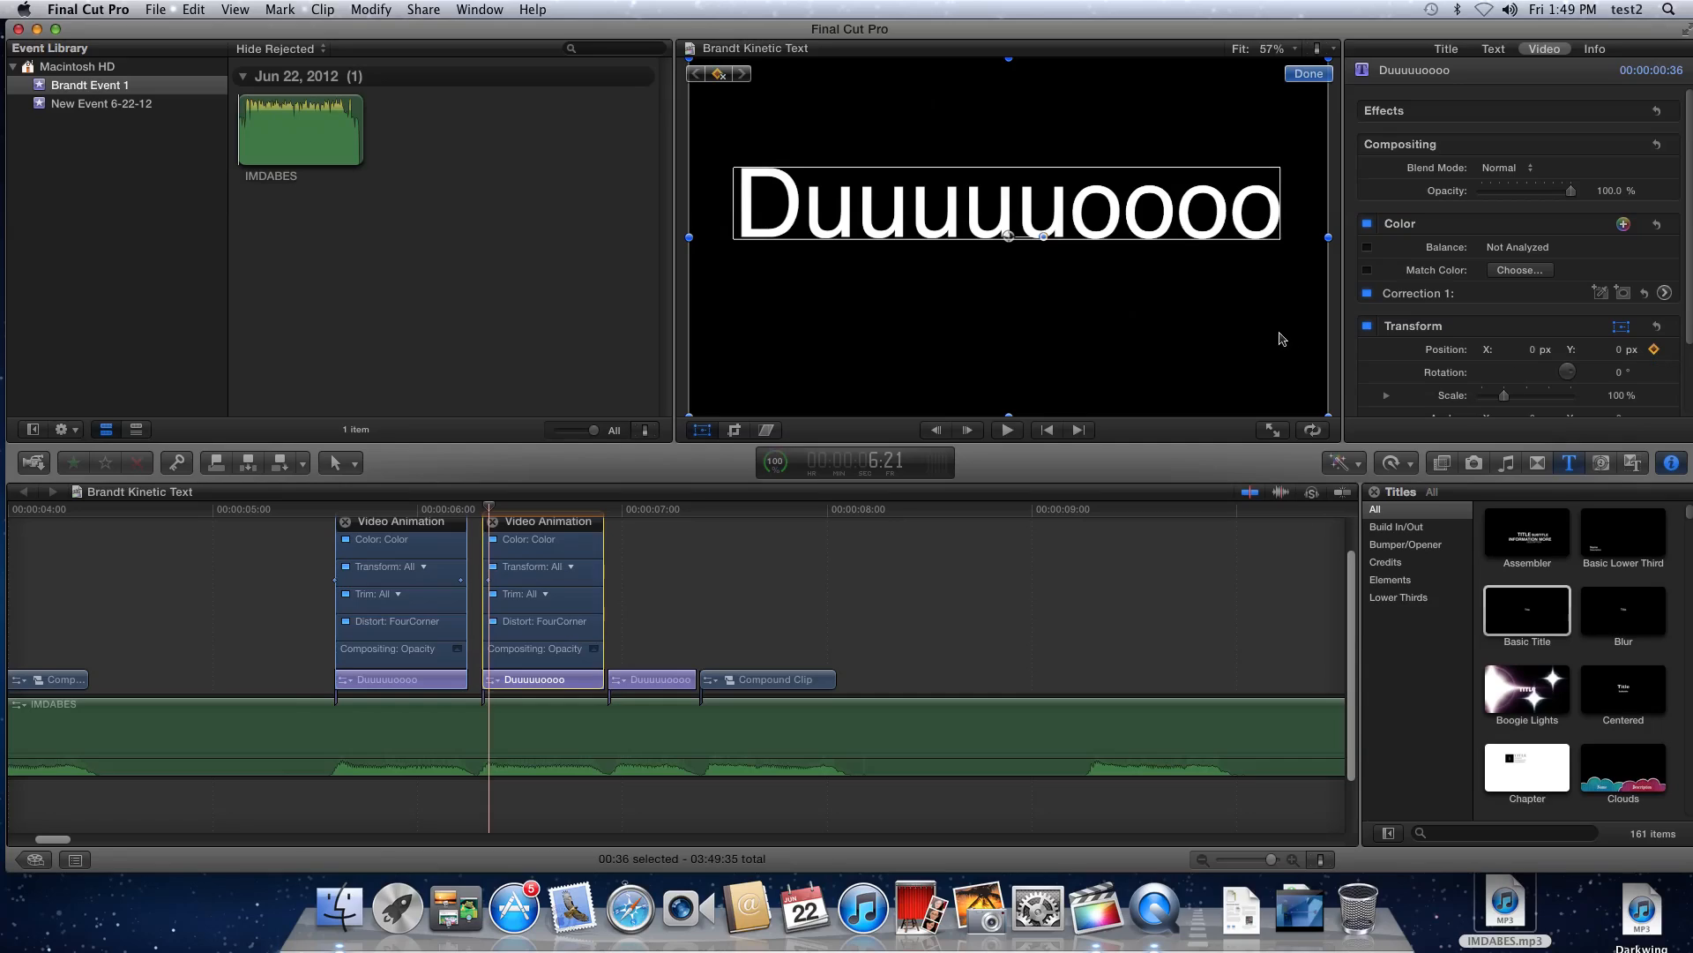
left_click(503, 511)
left_click(1655, 350)
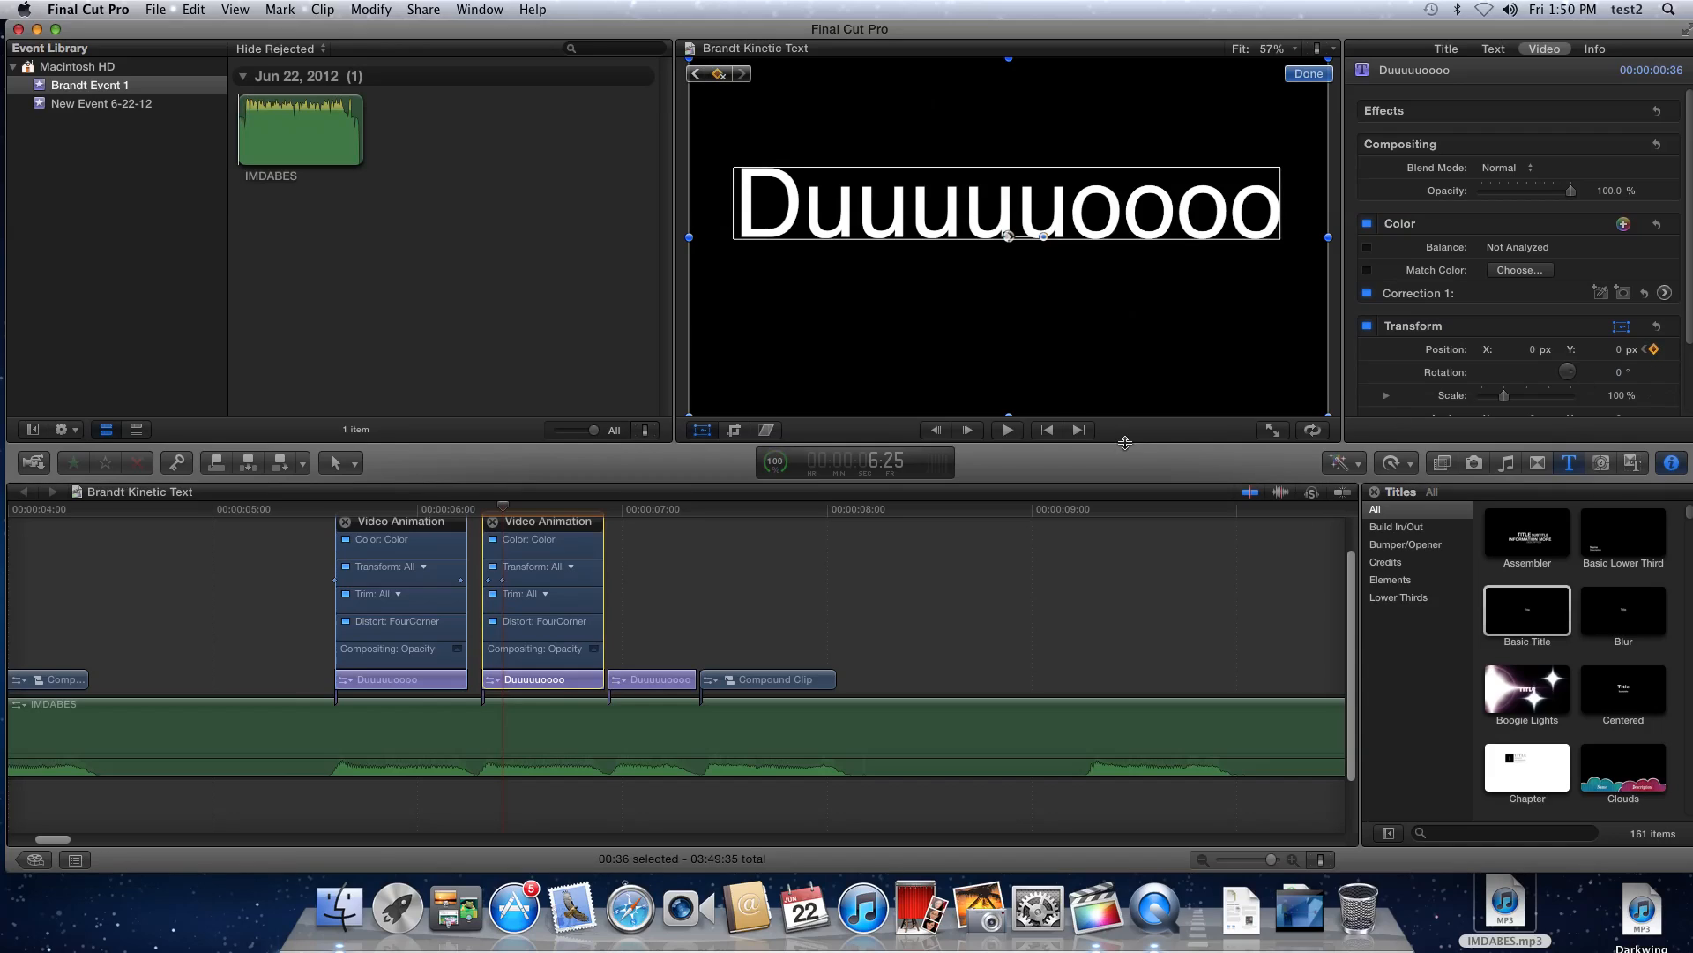
left_click_drag(792, 232, 754, 292)
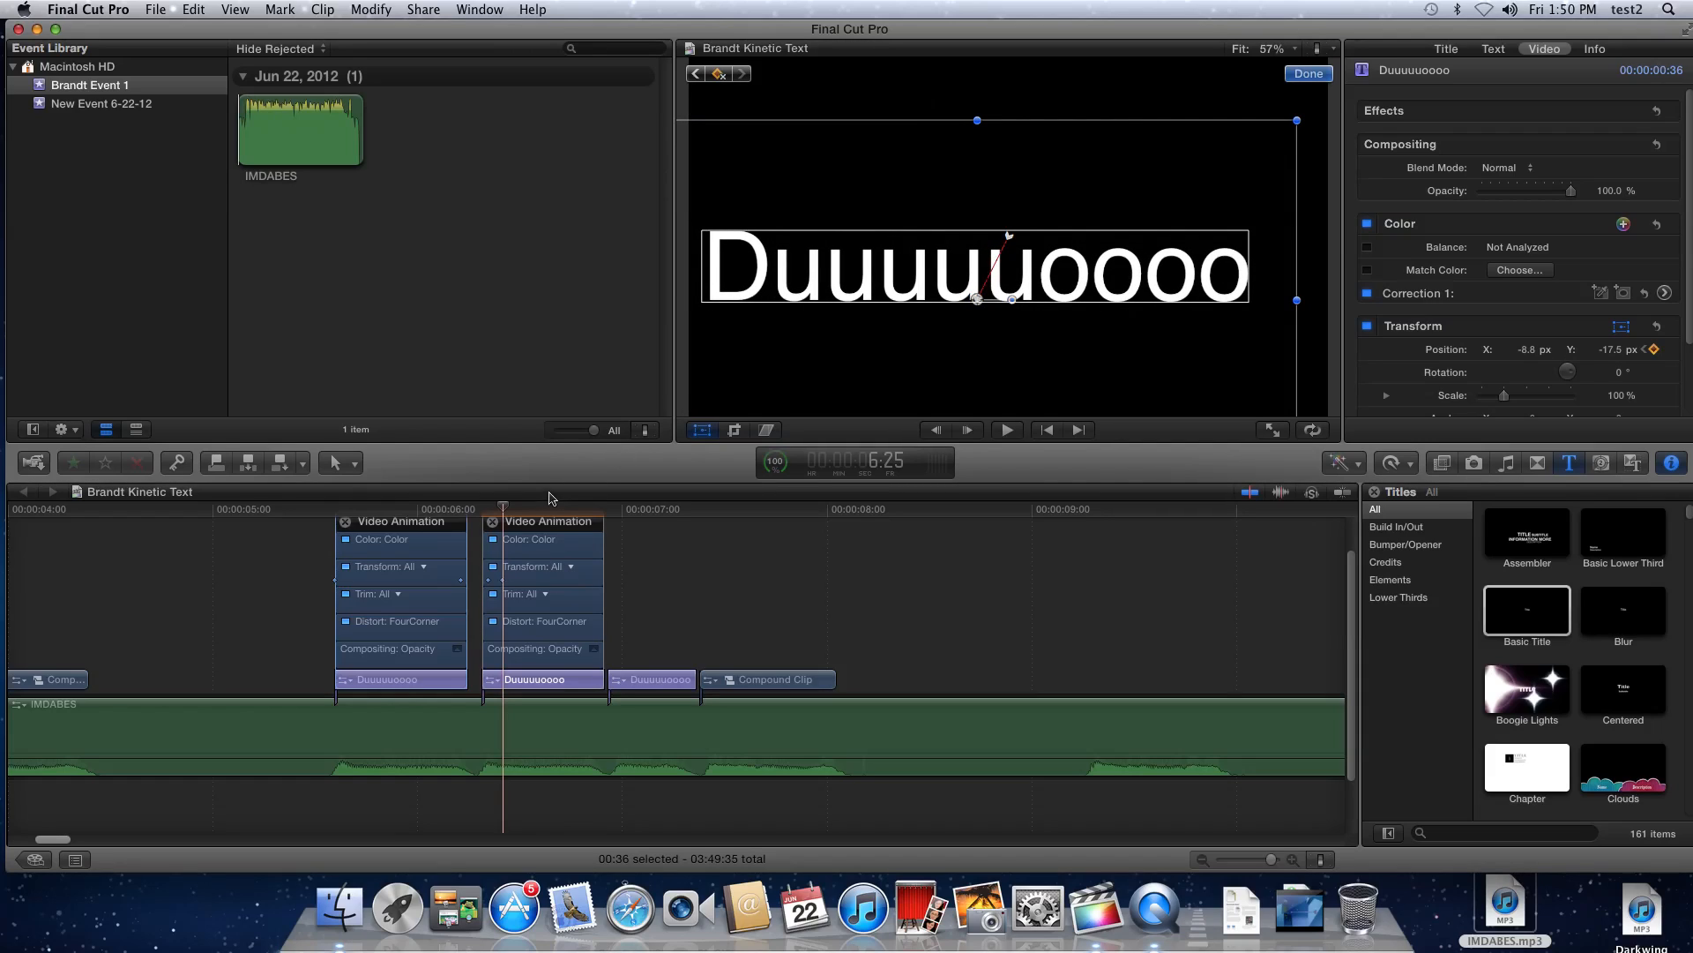
Add a position keyframe at 6:29 on the second title, moving it to about X 11.7 px, Y 2.8 px, and another keyframe at 6:34
left_click(521, 509)
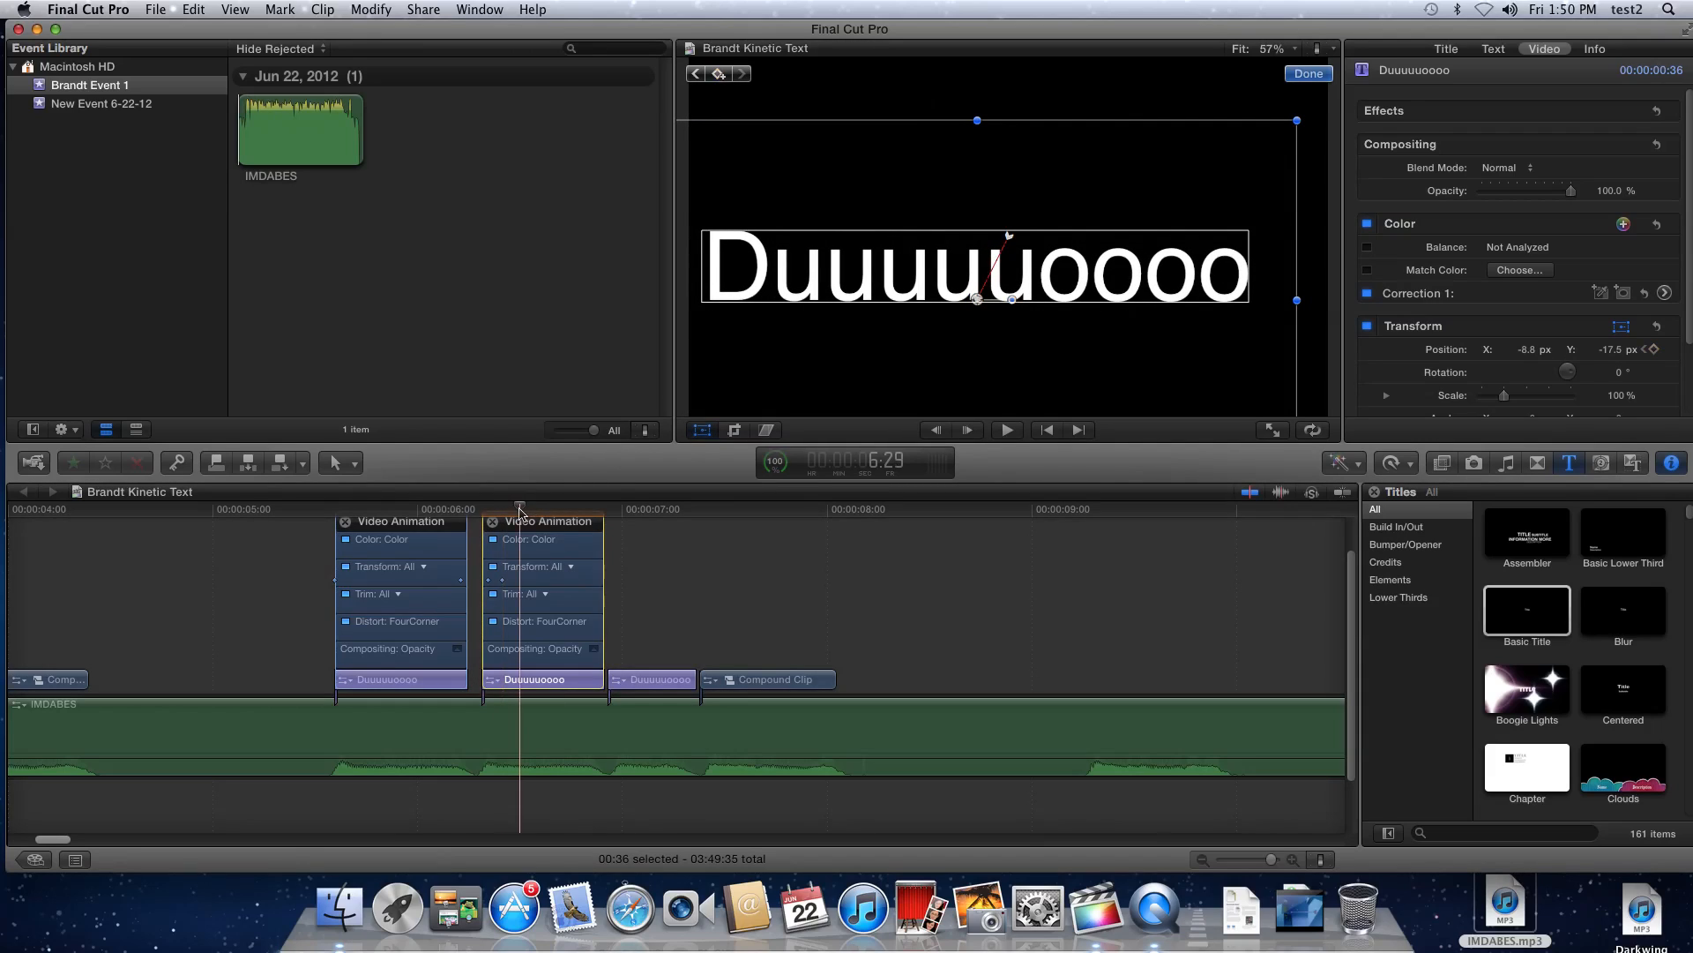
left_click(1655, 351)
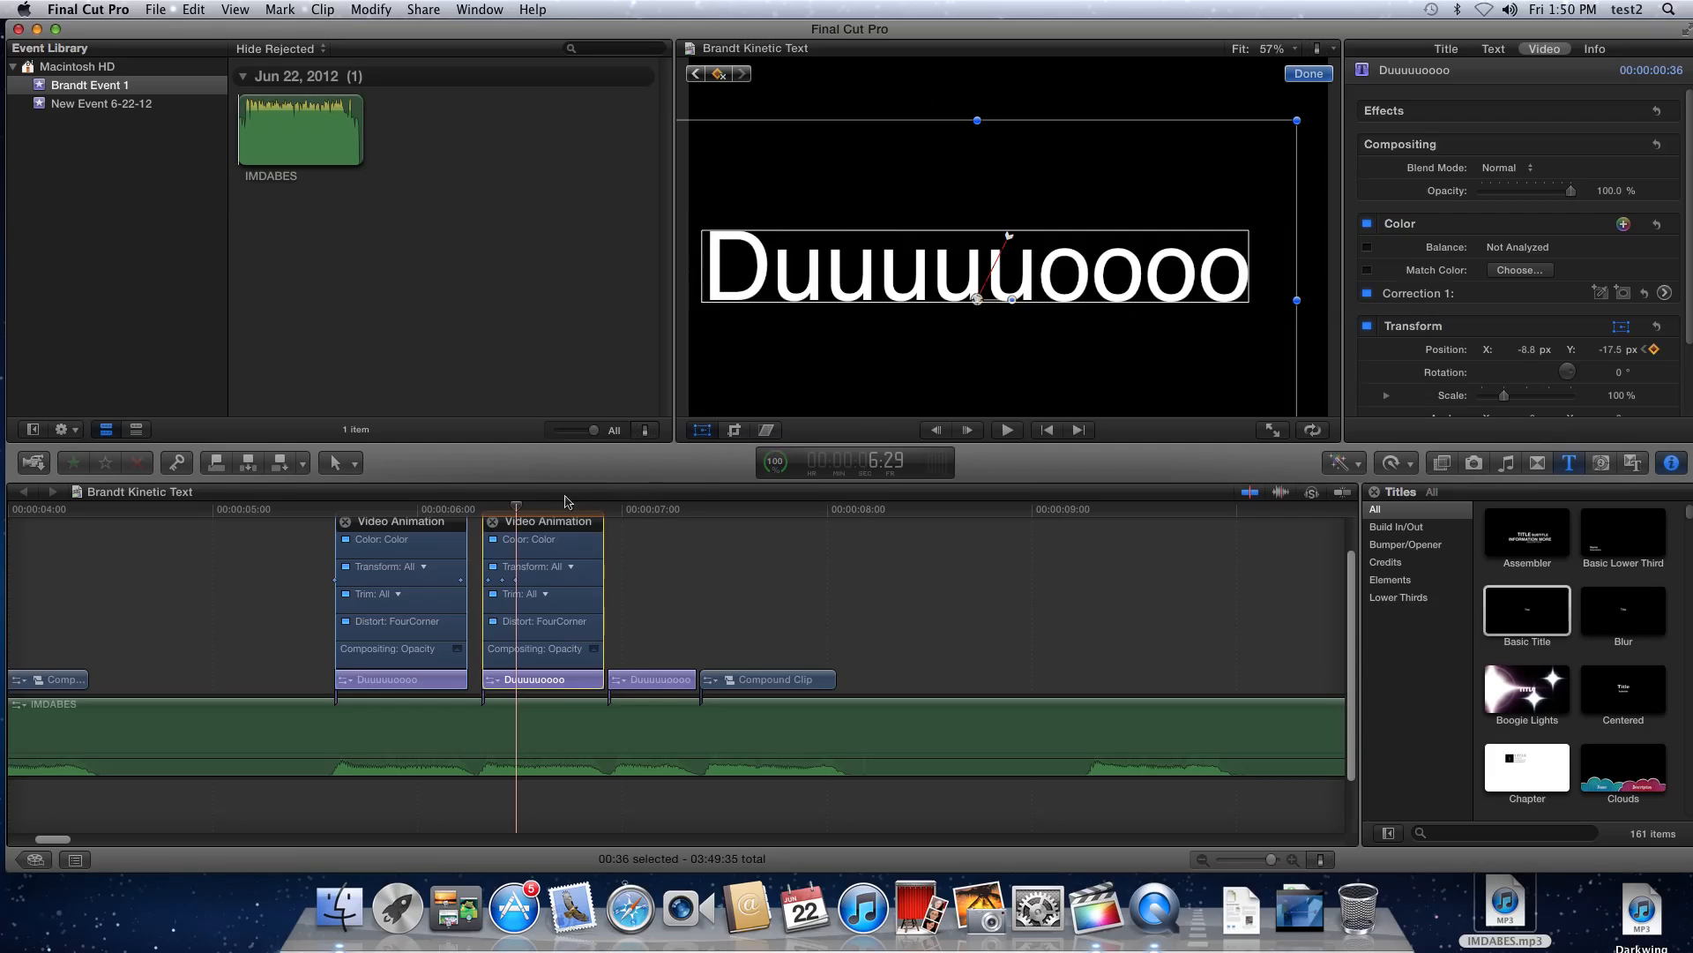
left_click_drag(785, 305, 862, 231)
left_click(536, 509)
left_click(1655, 352)
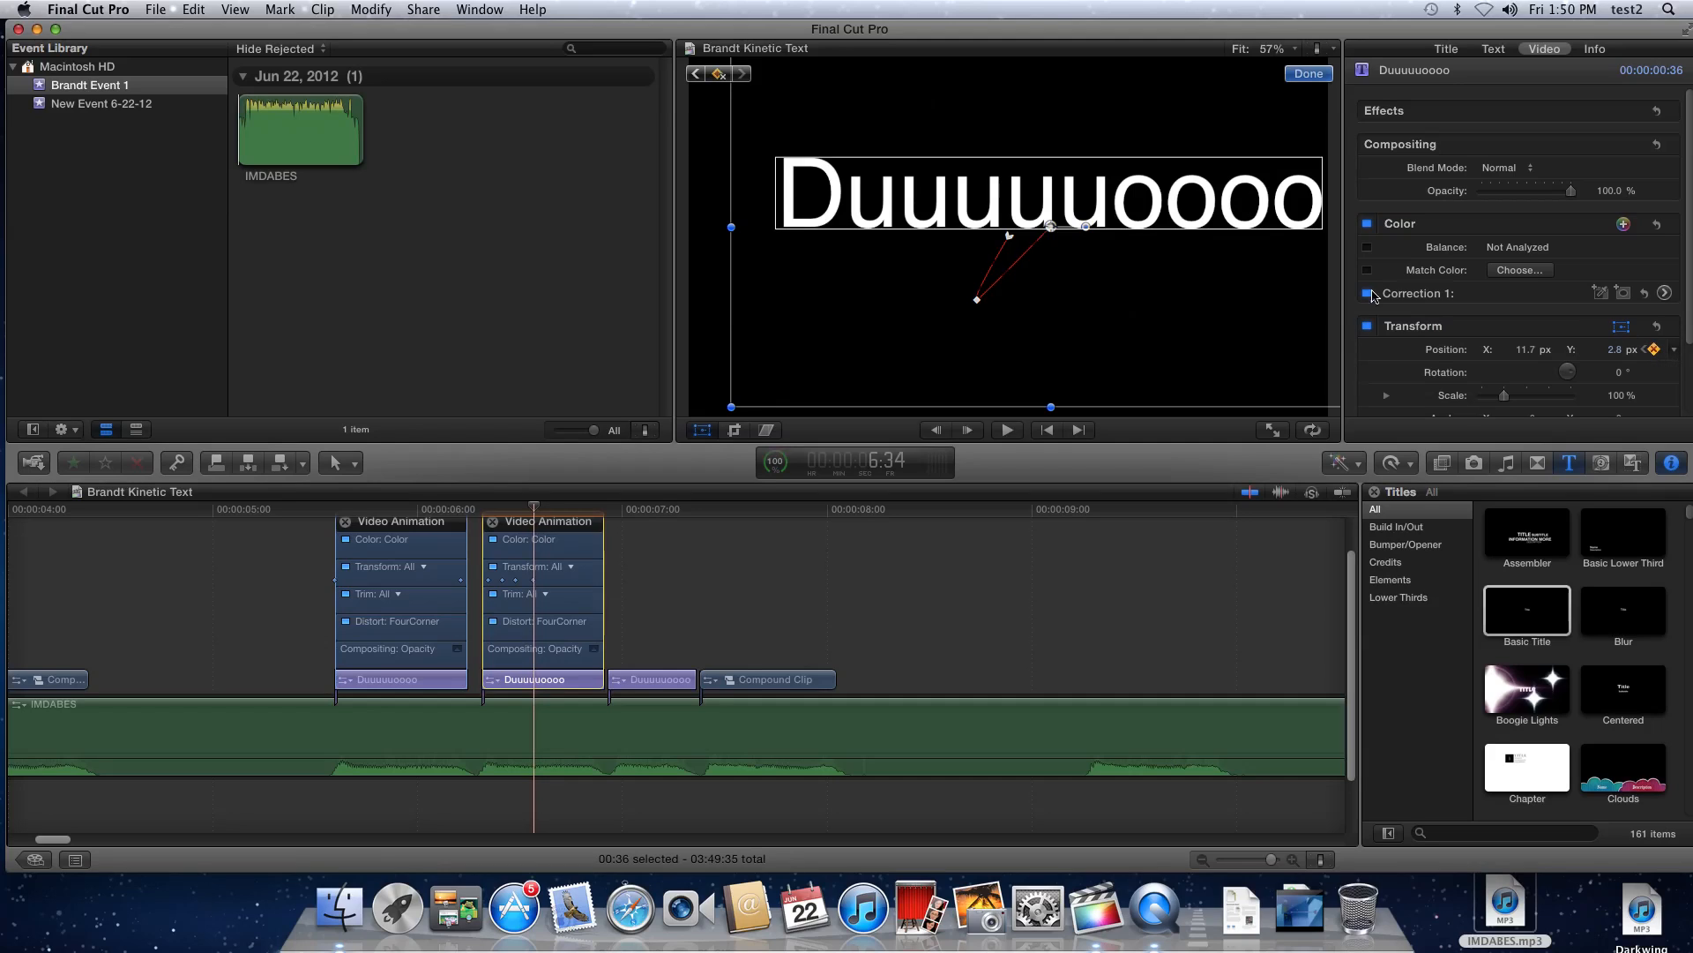
Move the second "Duuuuuoooo" title at 6:34 to about X -11.6 px, Y 13.7 px, and at a new 6:38 keyframe to about X -36.1 px, Y -3.1 px
left_click_drag(1177, 232, 1093, 193)
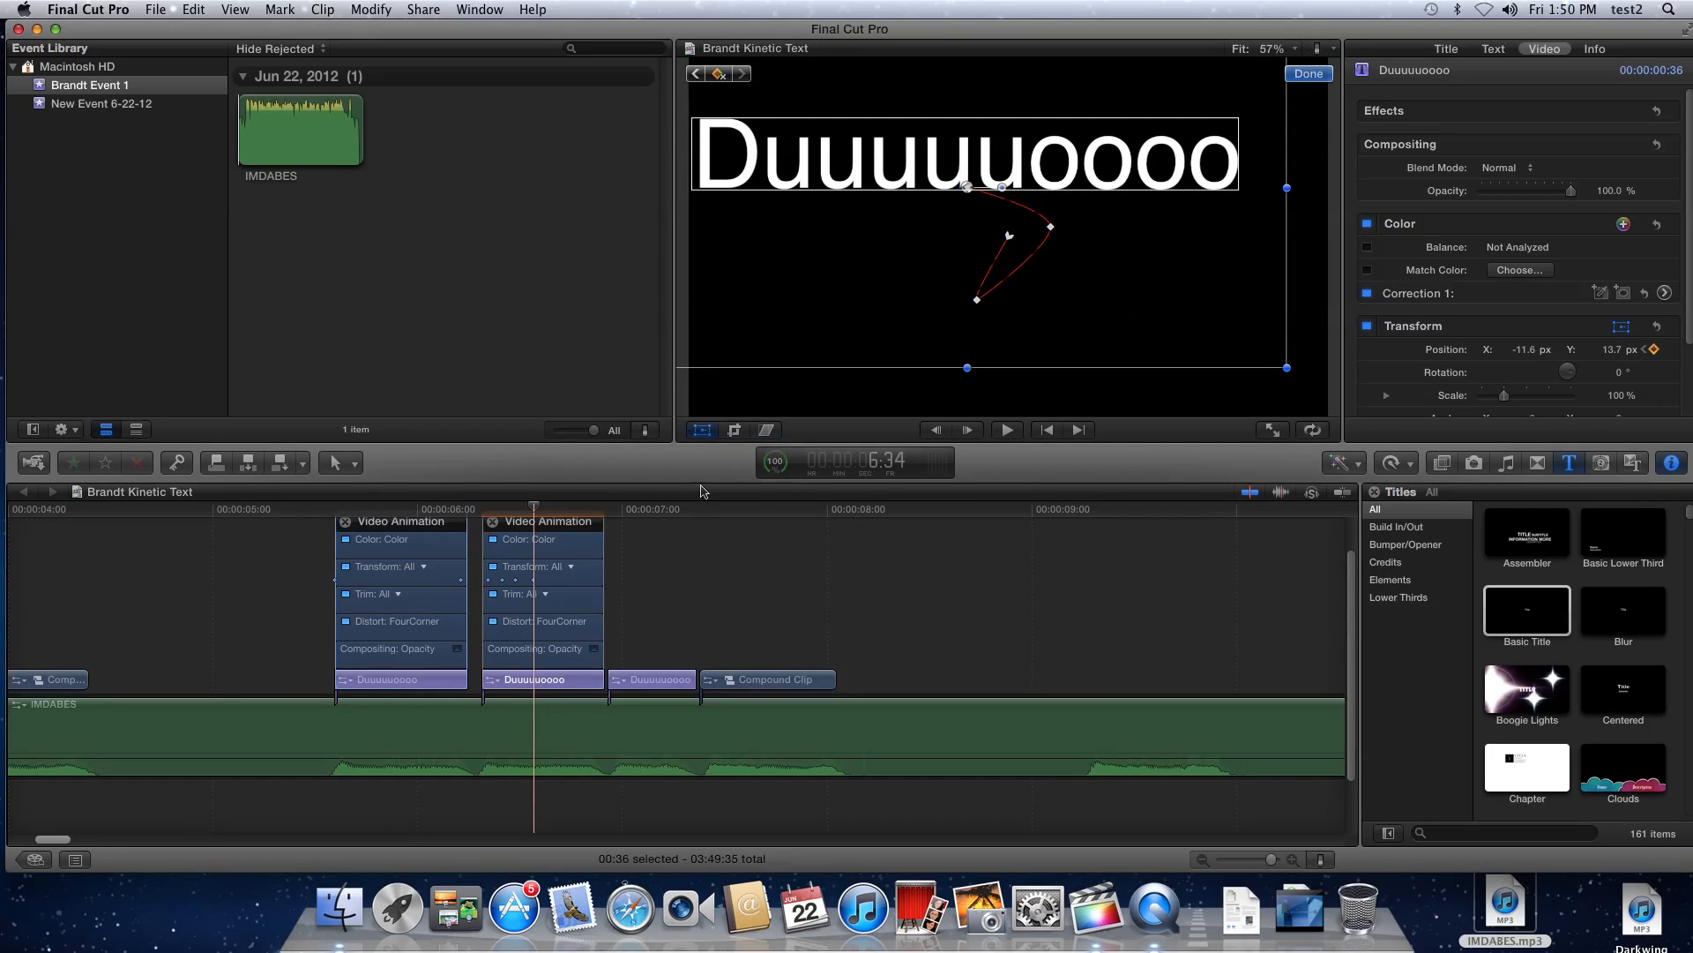
left_click(548, 509)
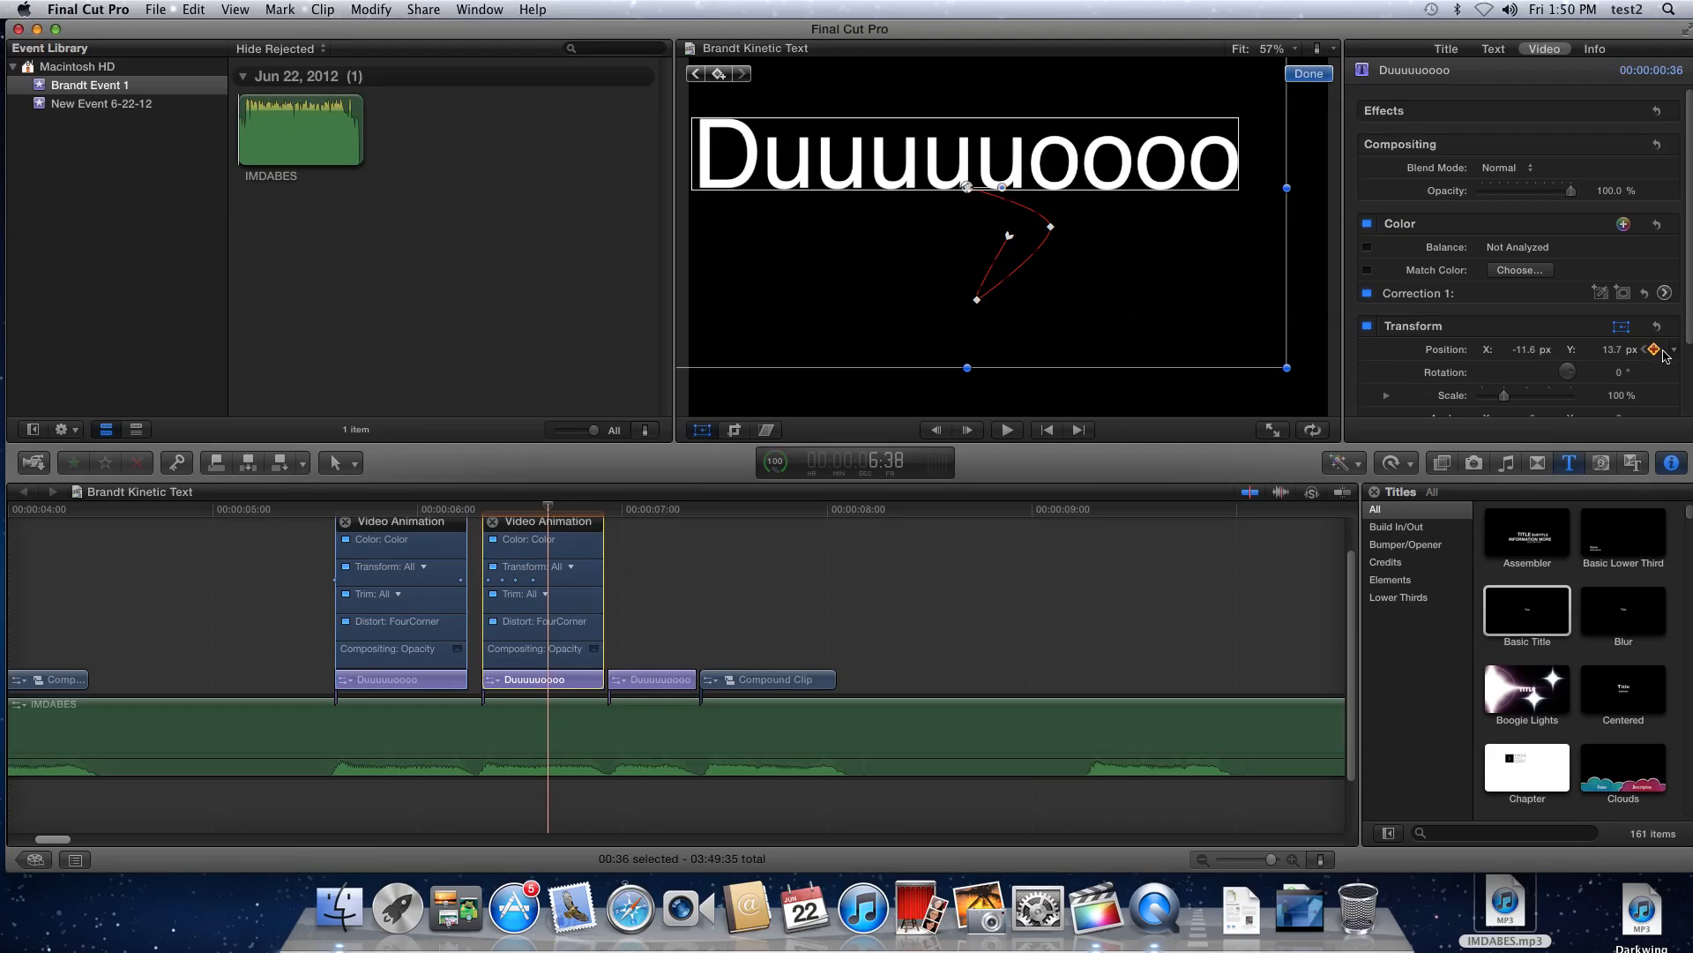
left_click(1655, 349)
left_click_drag(1145, 200, 1054, 263)
Add position keyframes at 6:42 and 6:52, moving the title to about X -4.6 px, Y -27.1 px and X 60.7 px, Y 58.5 px respectively
left_click(562, 510)
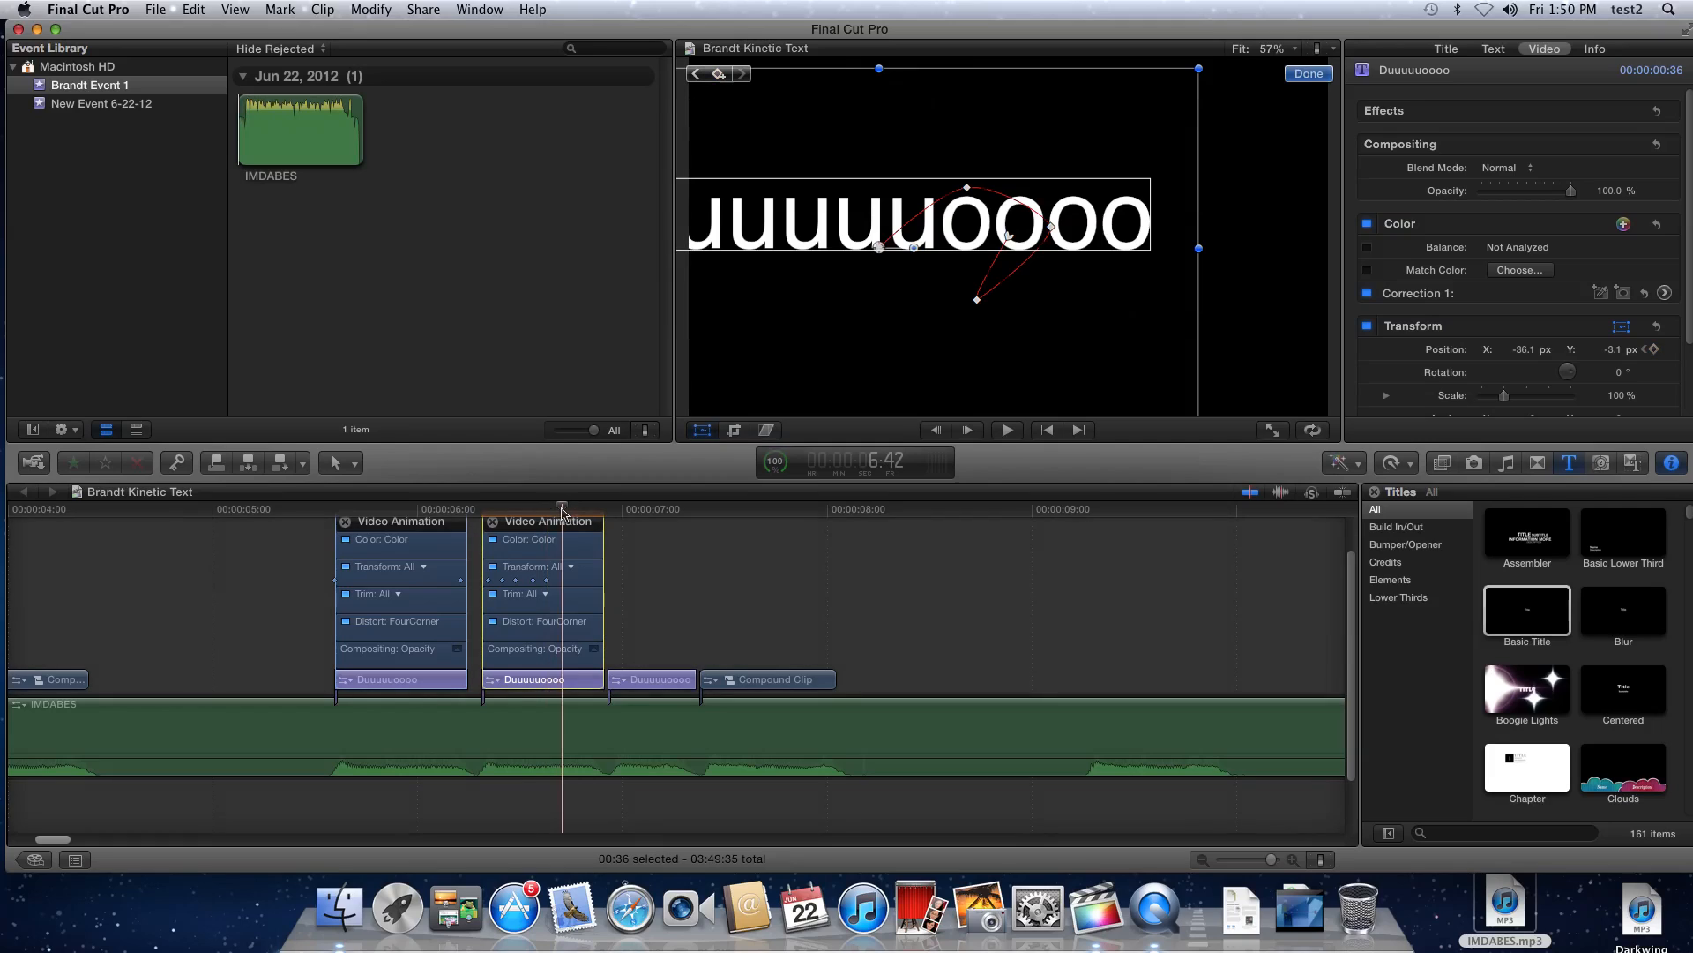
left_click(1656, 349)
left_click_drag(882, 258, 962, 321)
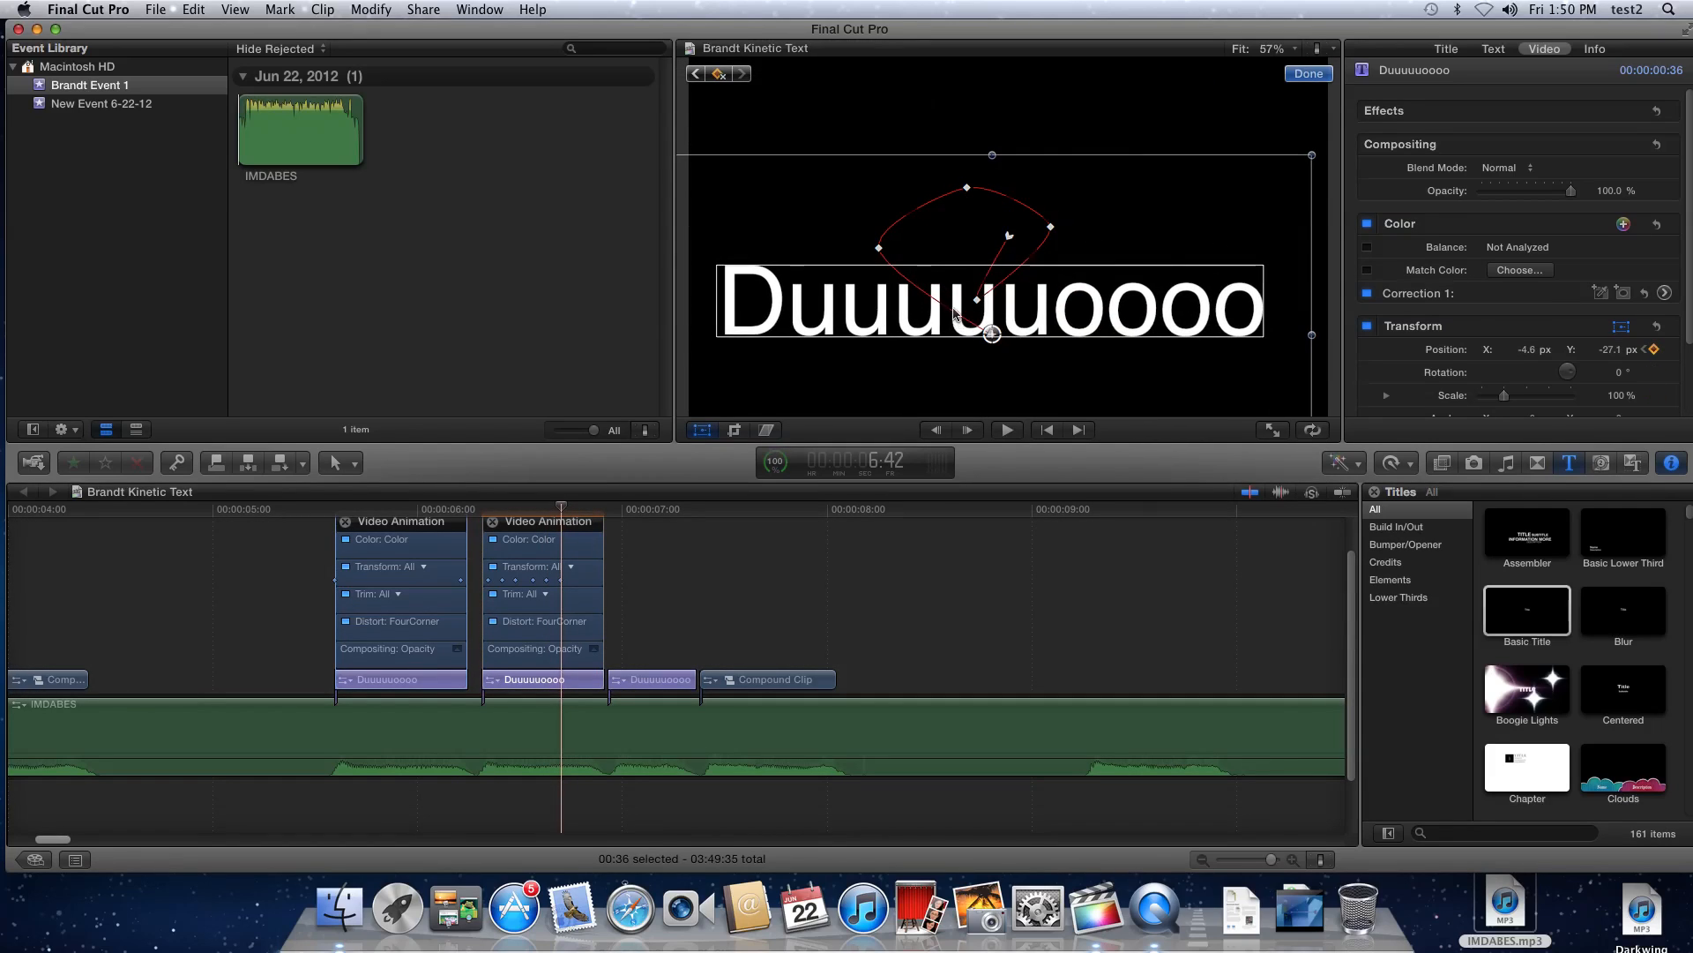
left_click(594, 512)
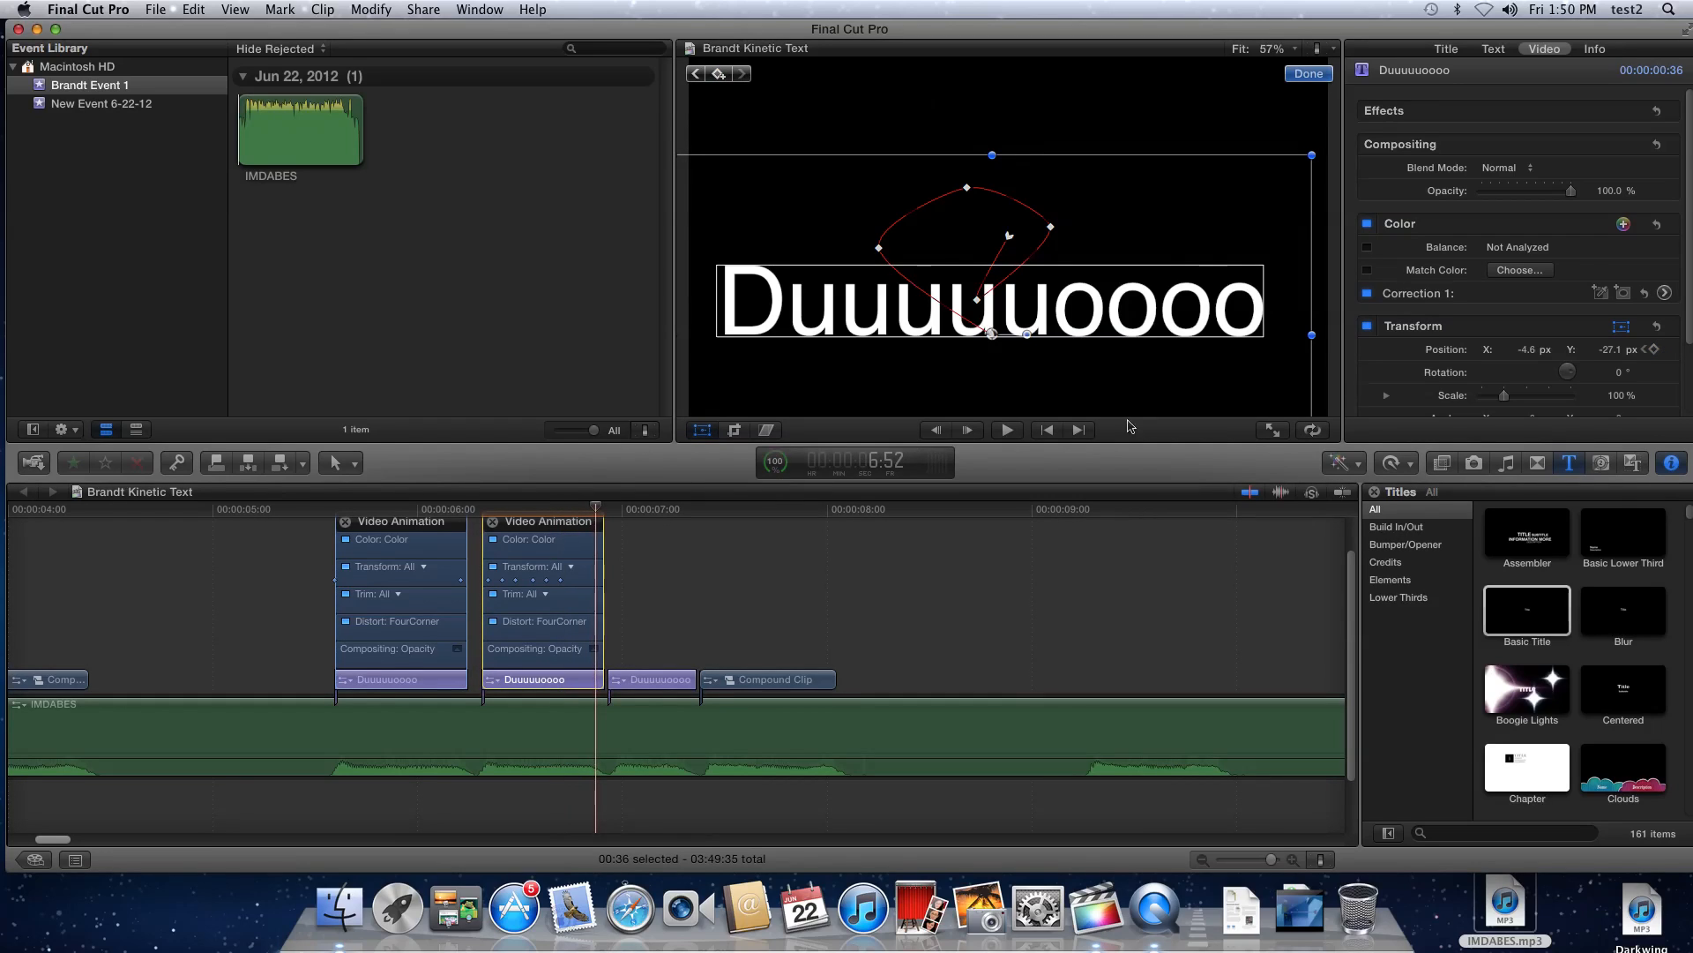
left_click(1646, 349)
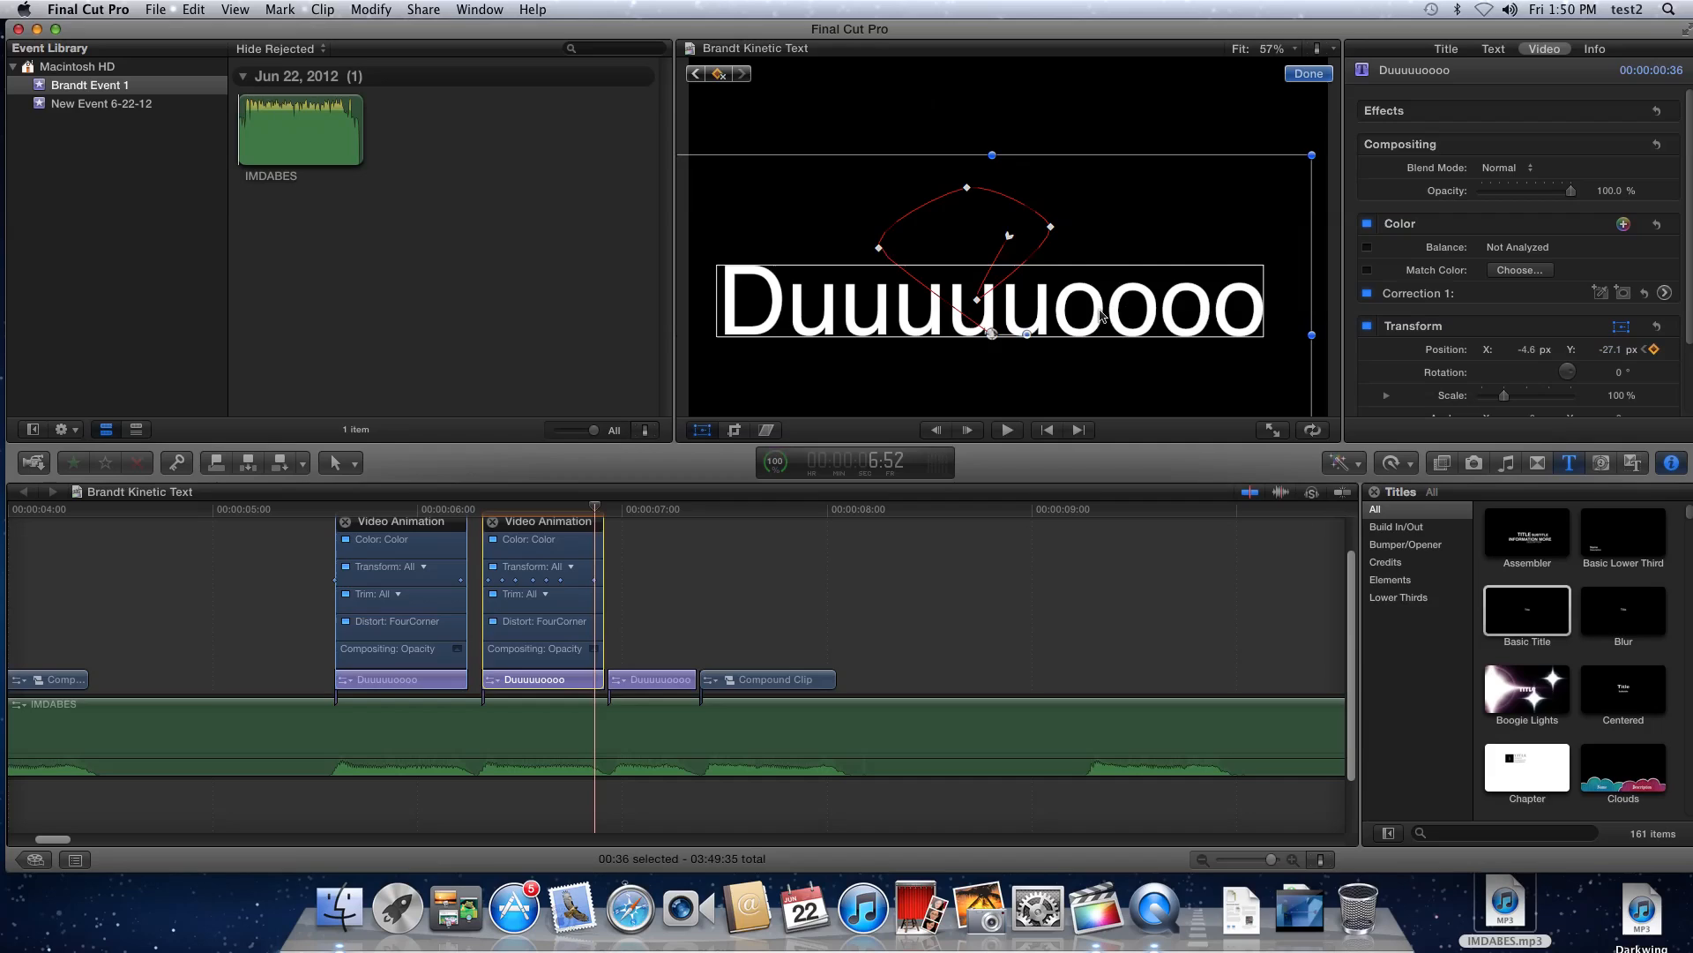
left_click_drag(1102, 316, 1311, 19)
Play the second title's keyframed movement, first from its start and again from before the first "Duuuuuoooo" title
left_click(480, 509)
key("space")
key("space")
left_click_drag(290, 509, 256, 510)
key("space")
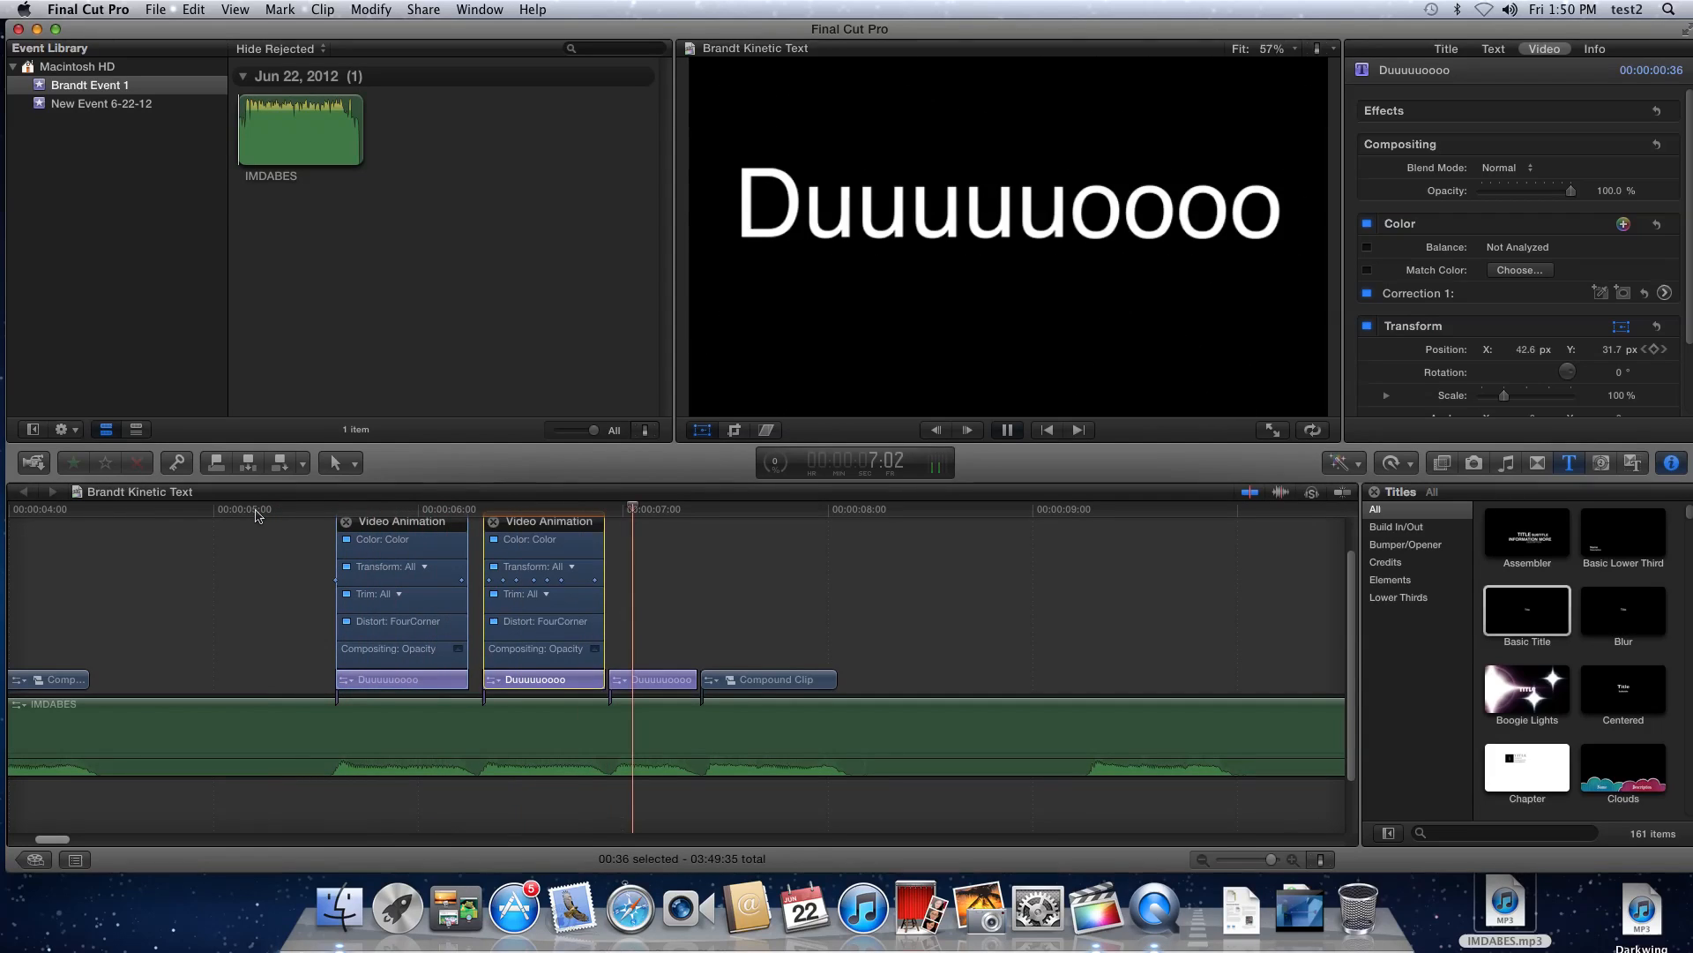
Widen the second title's motion path by pulling its 6:29, 6:34, 6:38 and 6:42 keyframes outward, with 6:29 at about X 44.1 px, Y -3.8 px
left_click(495, 509)
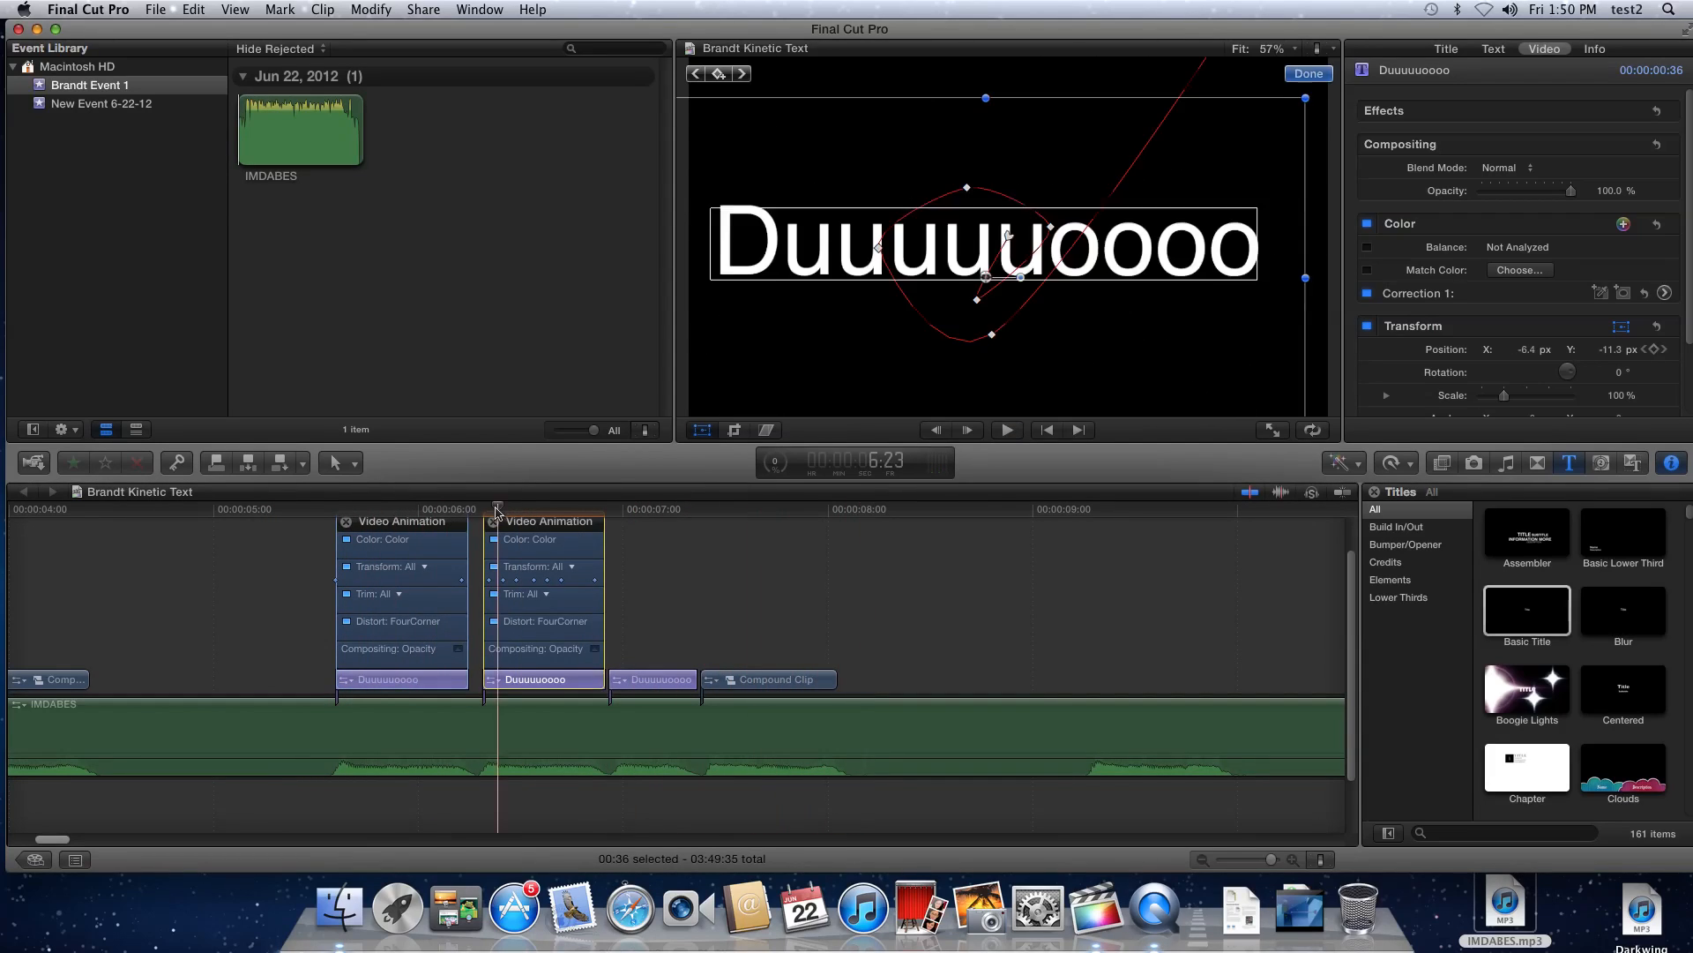
left_click_drag(495, 512, 502, 511)
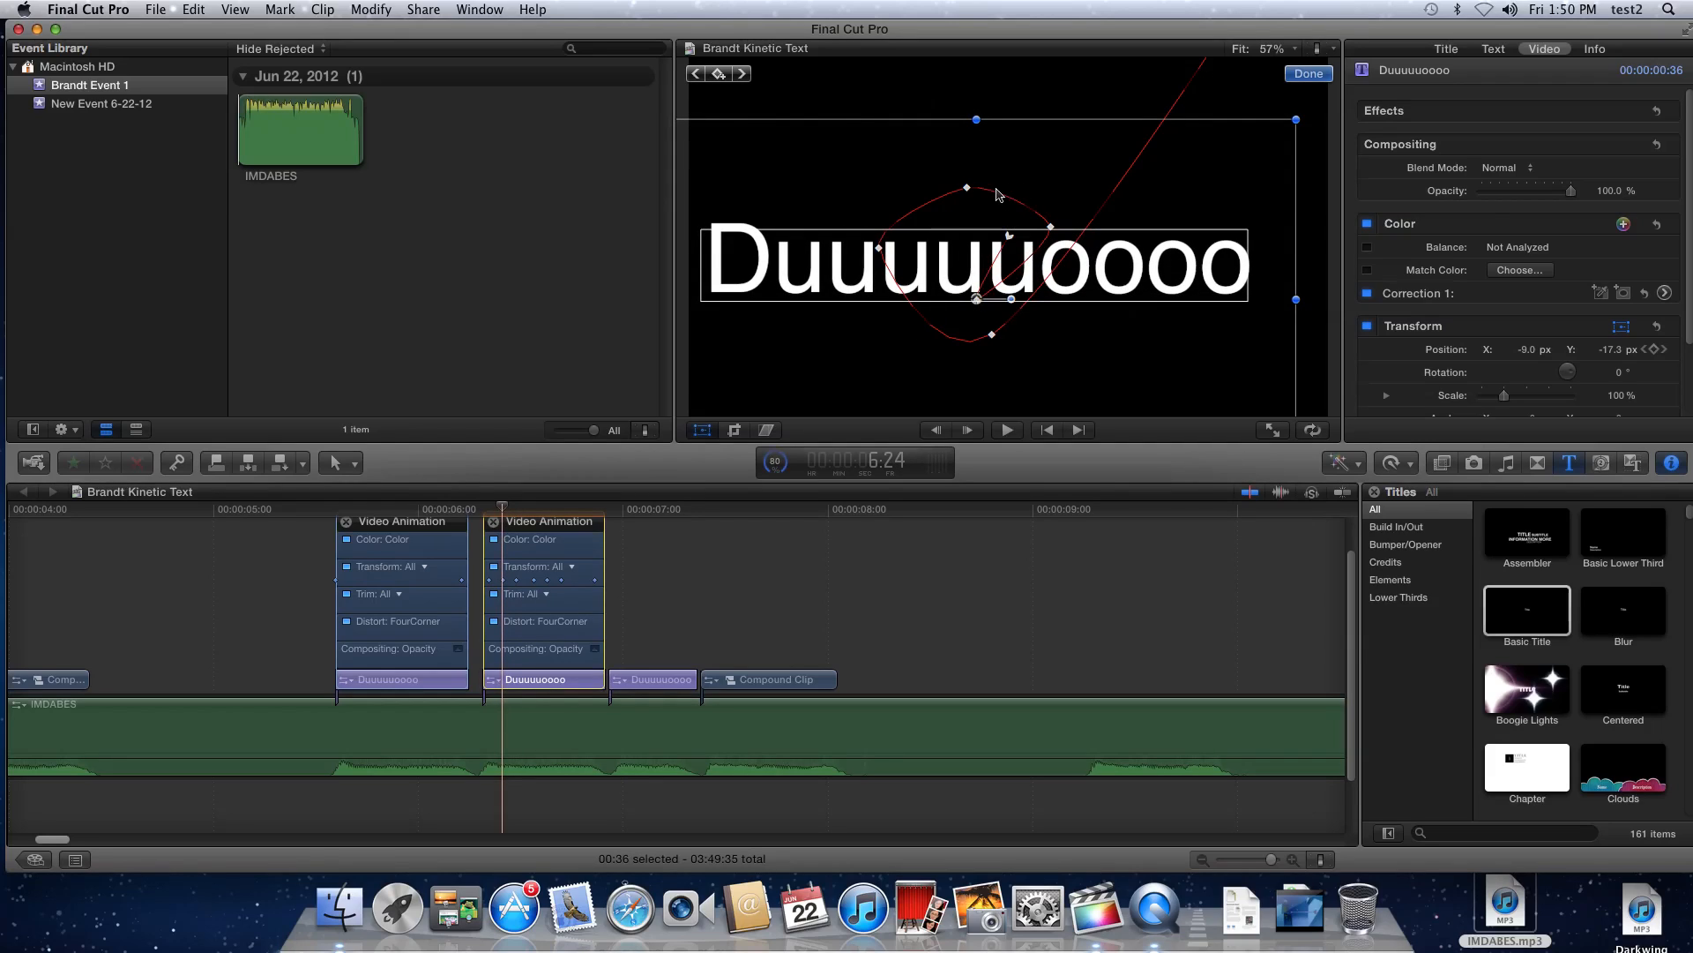
left_click(968, 189)
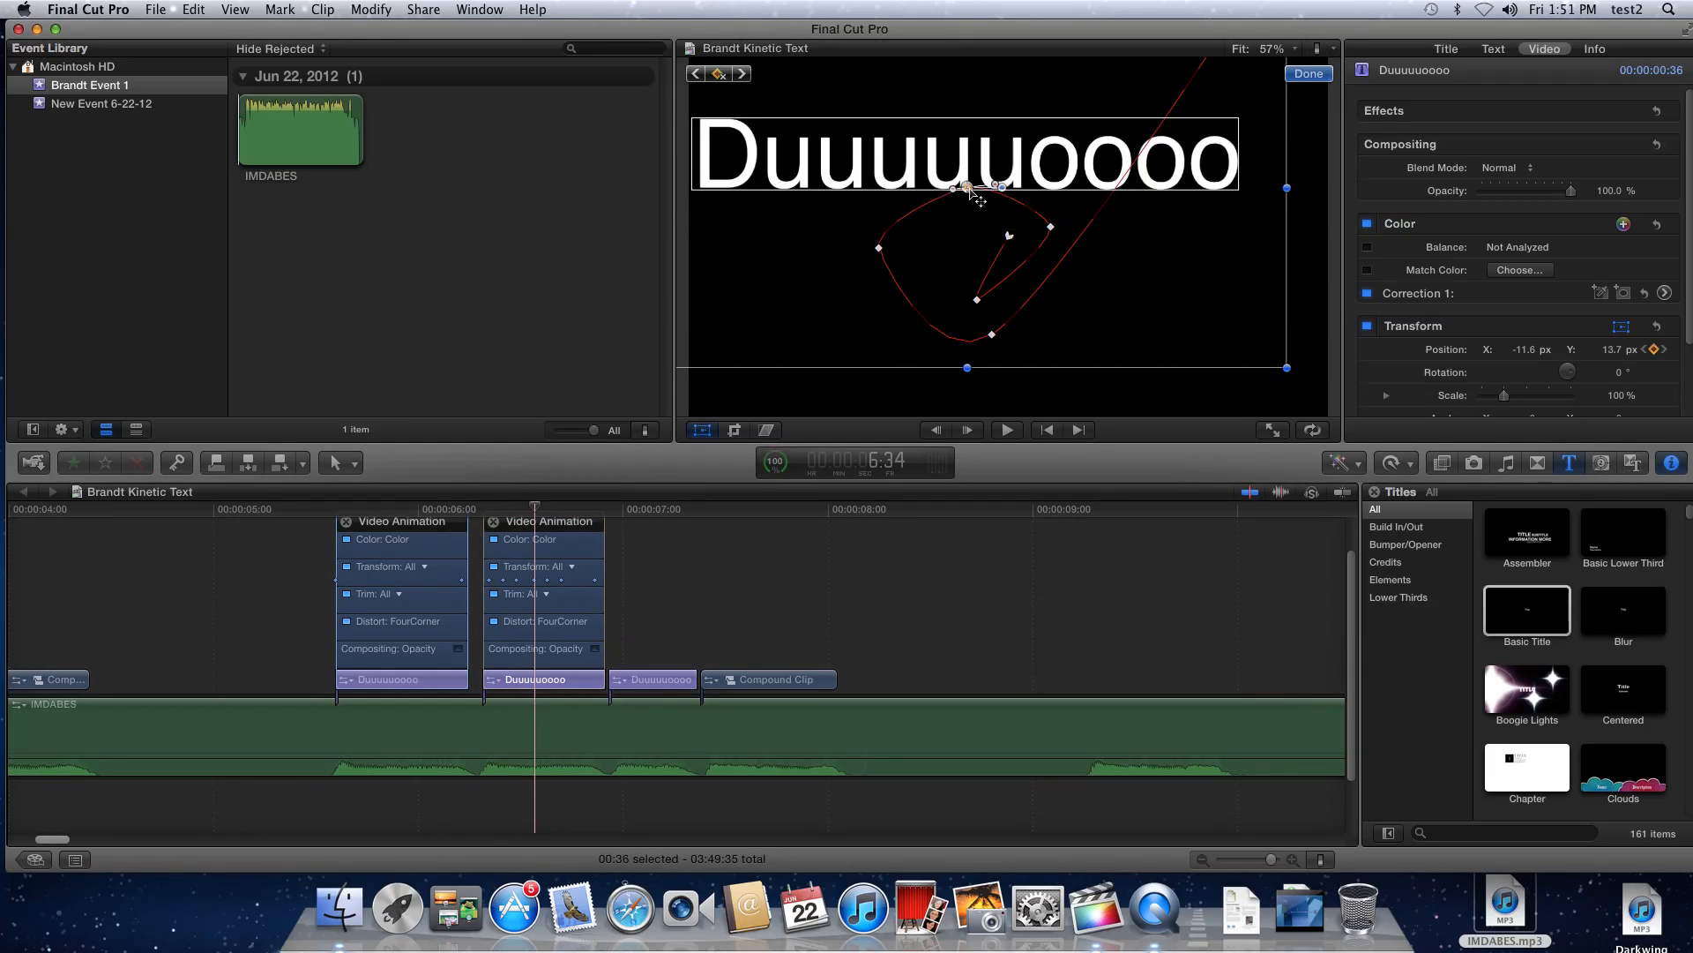
left_click(879, 250)
left_click(879, 249)
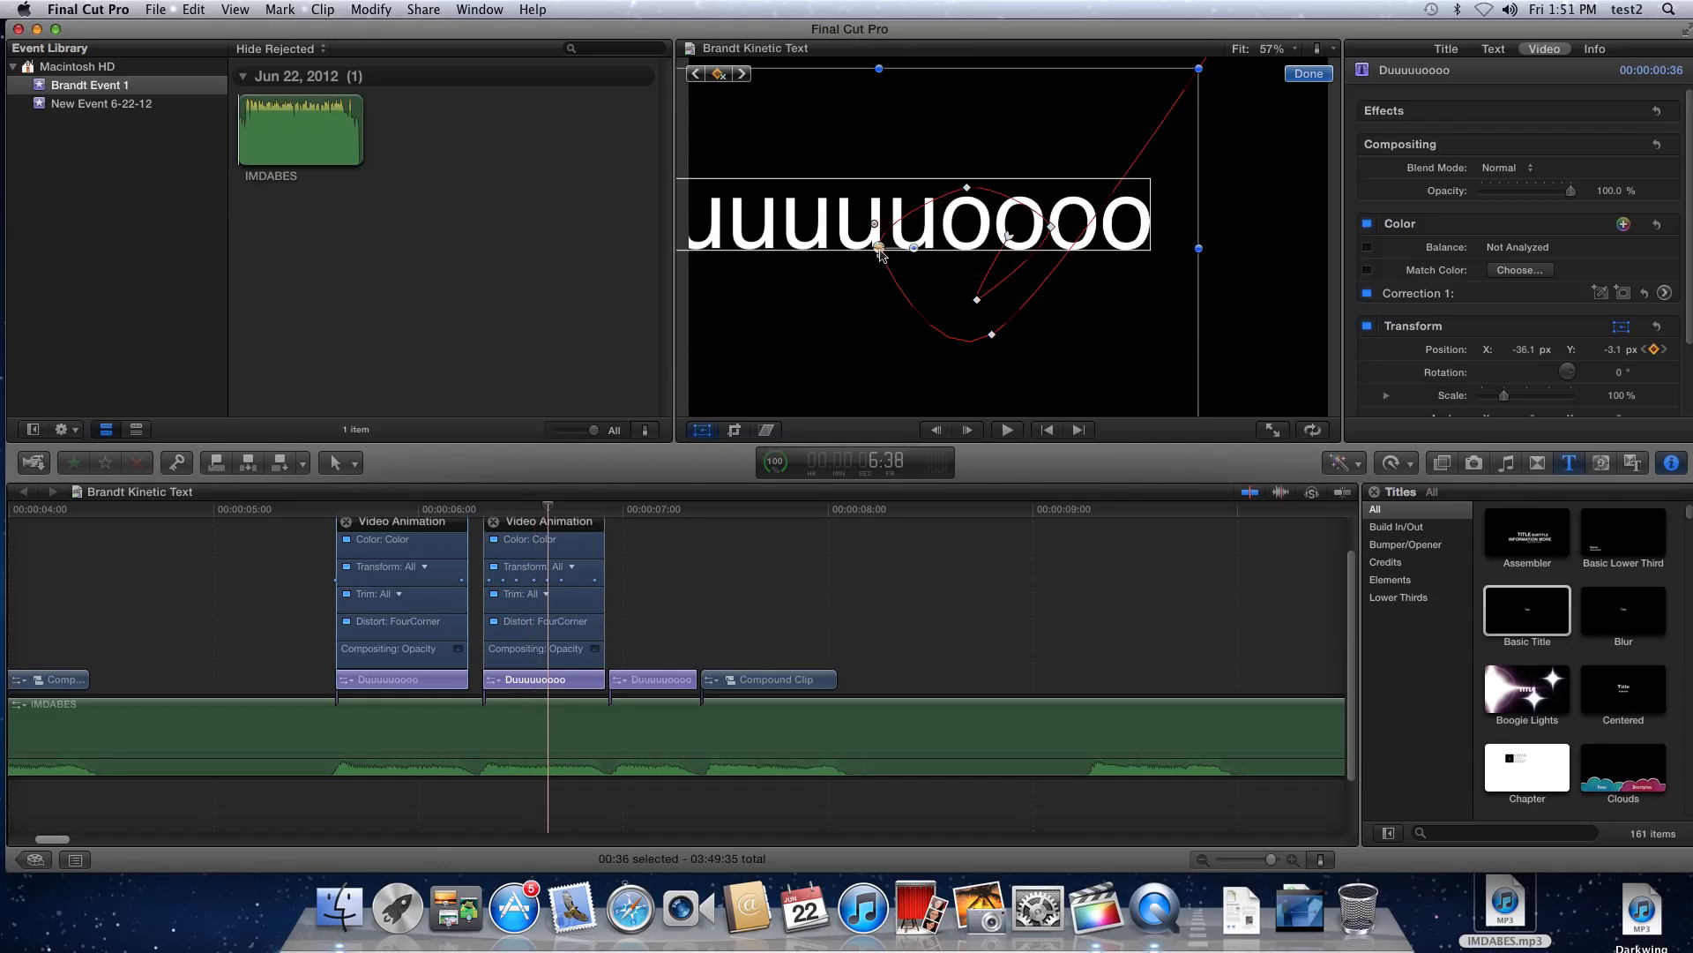
left_click_drag(879, 249, 803, 322)
left_click_drag(967, 188, 933, 104)
left_click_drag(1050, 232, 1169, 254)
left_click(697, 432)
left_click(697, 433)
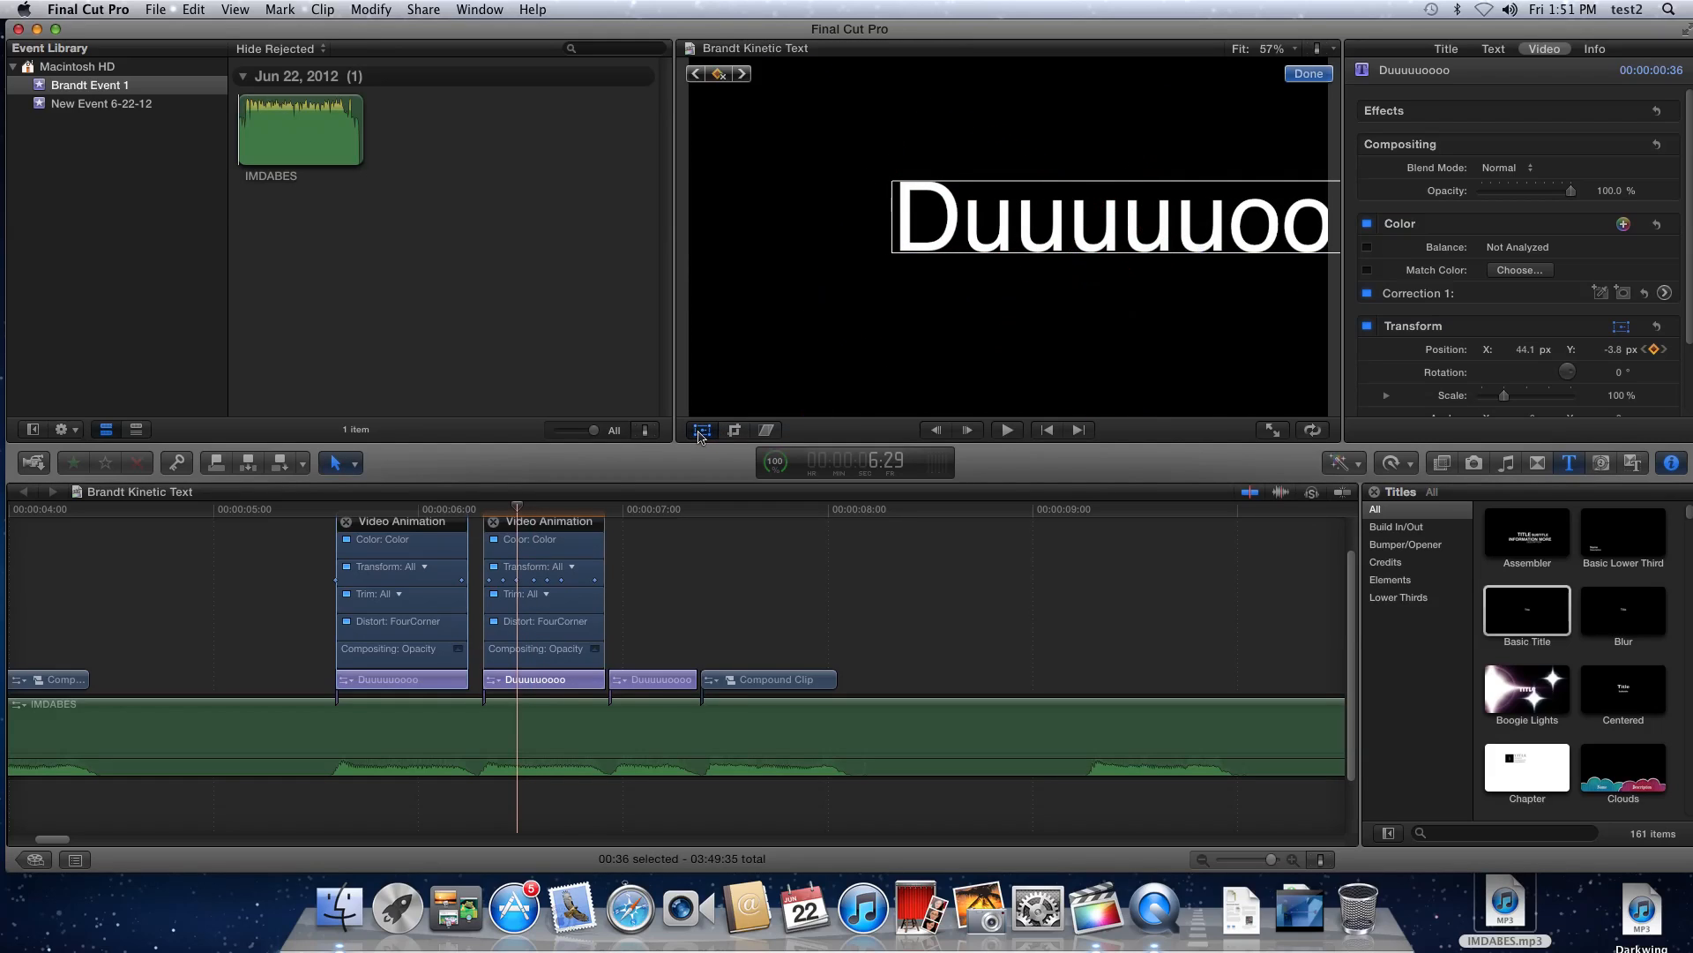
left_click_drag(994, 336, 1092, 401)
Play the sequence from just before the first "Duuuuuoooo" title to check the widened motion path
left_click_drag(561, 508, 321, 508)
key("space")
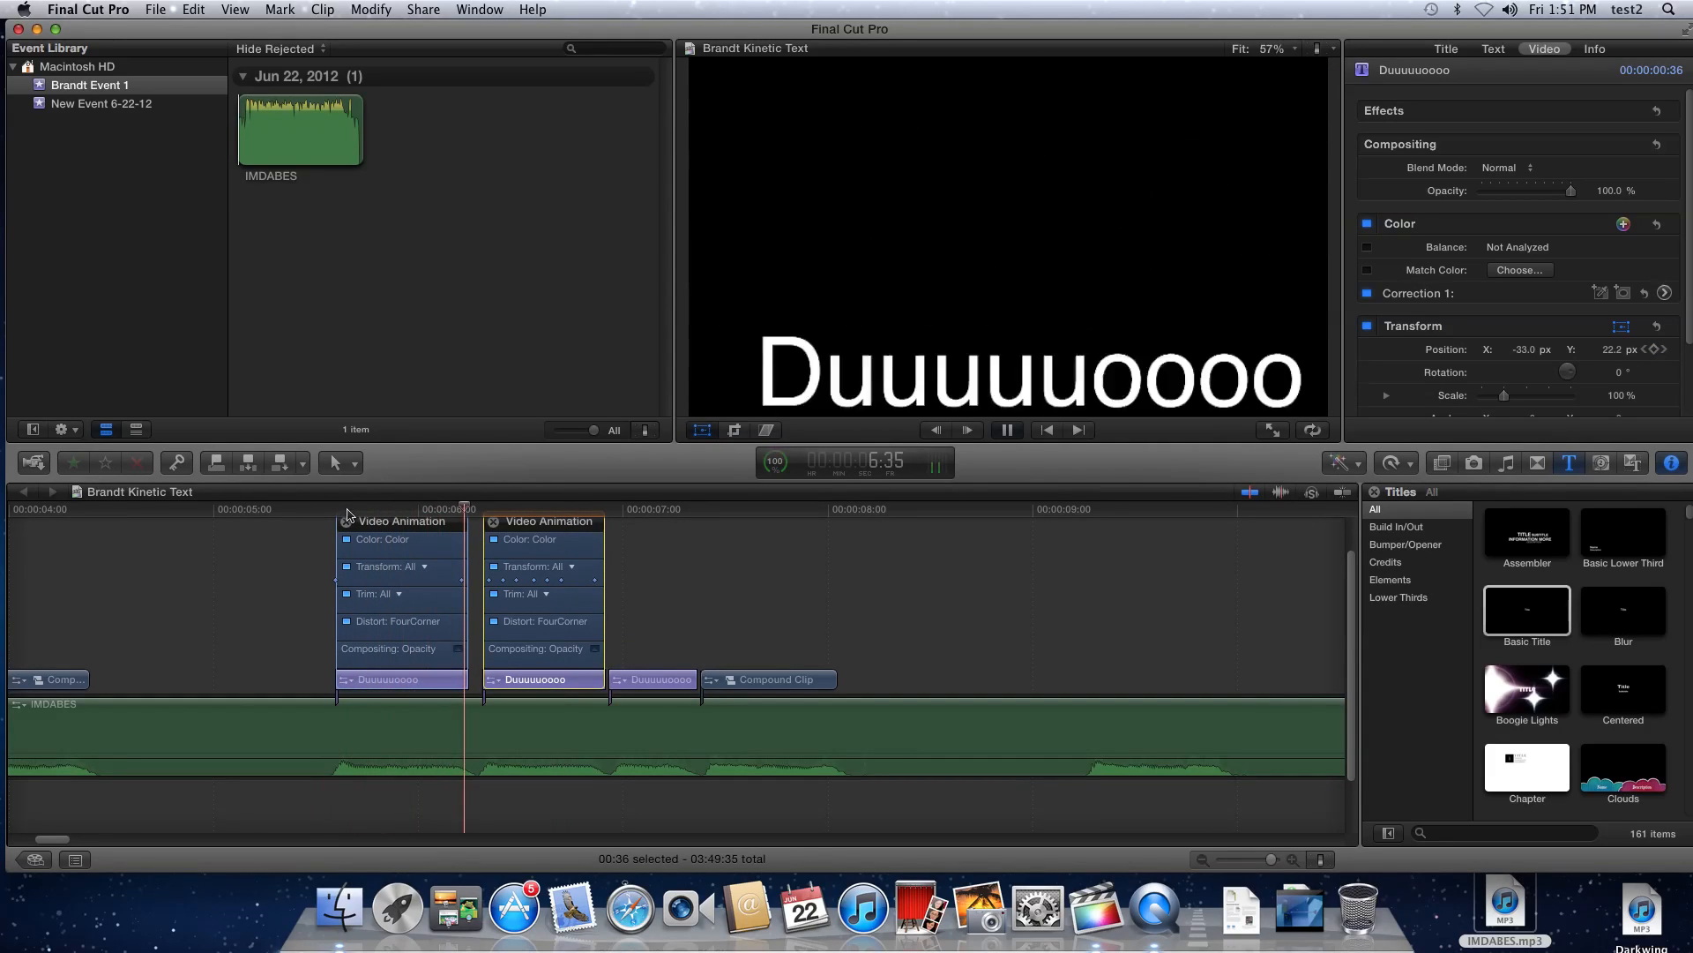
key("space")
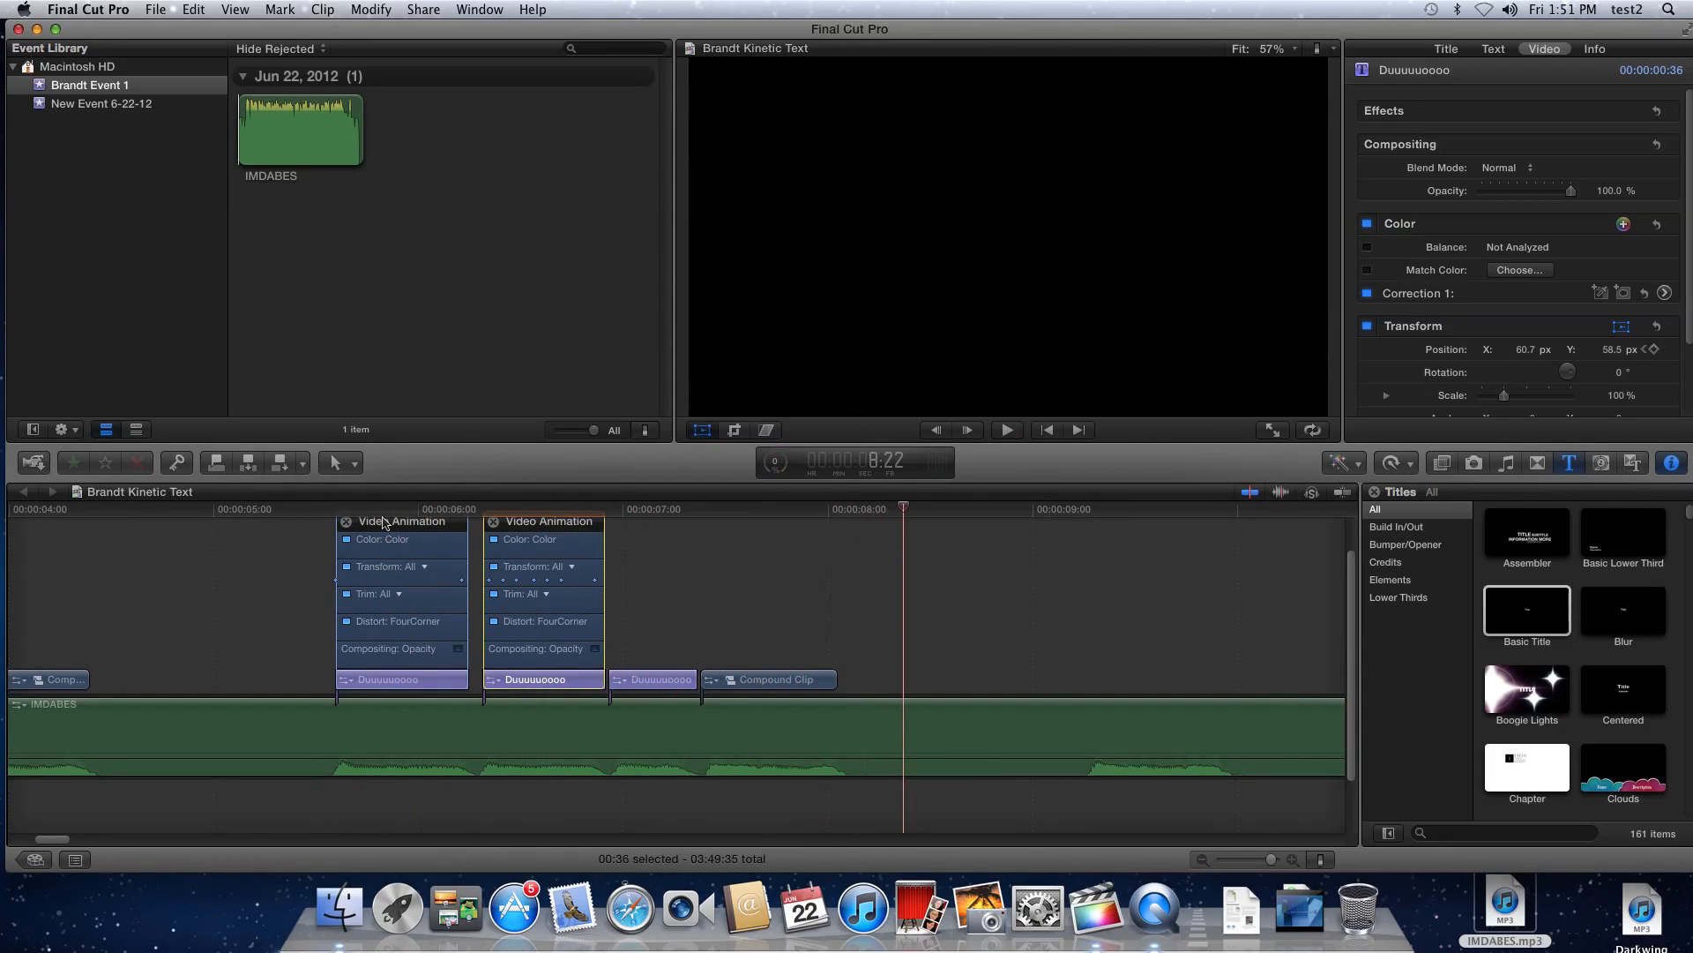
Shift the last "Doo" compound clip to about X -1.0 px, Y -0.2 px and set the viewer zoom to 50%
left_click(771, 679)
left_click_drag(1034, 313, 906, 384)
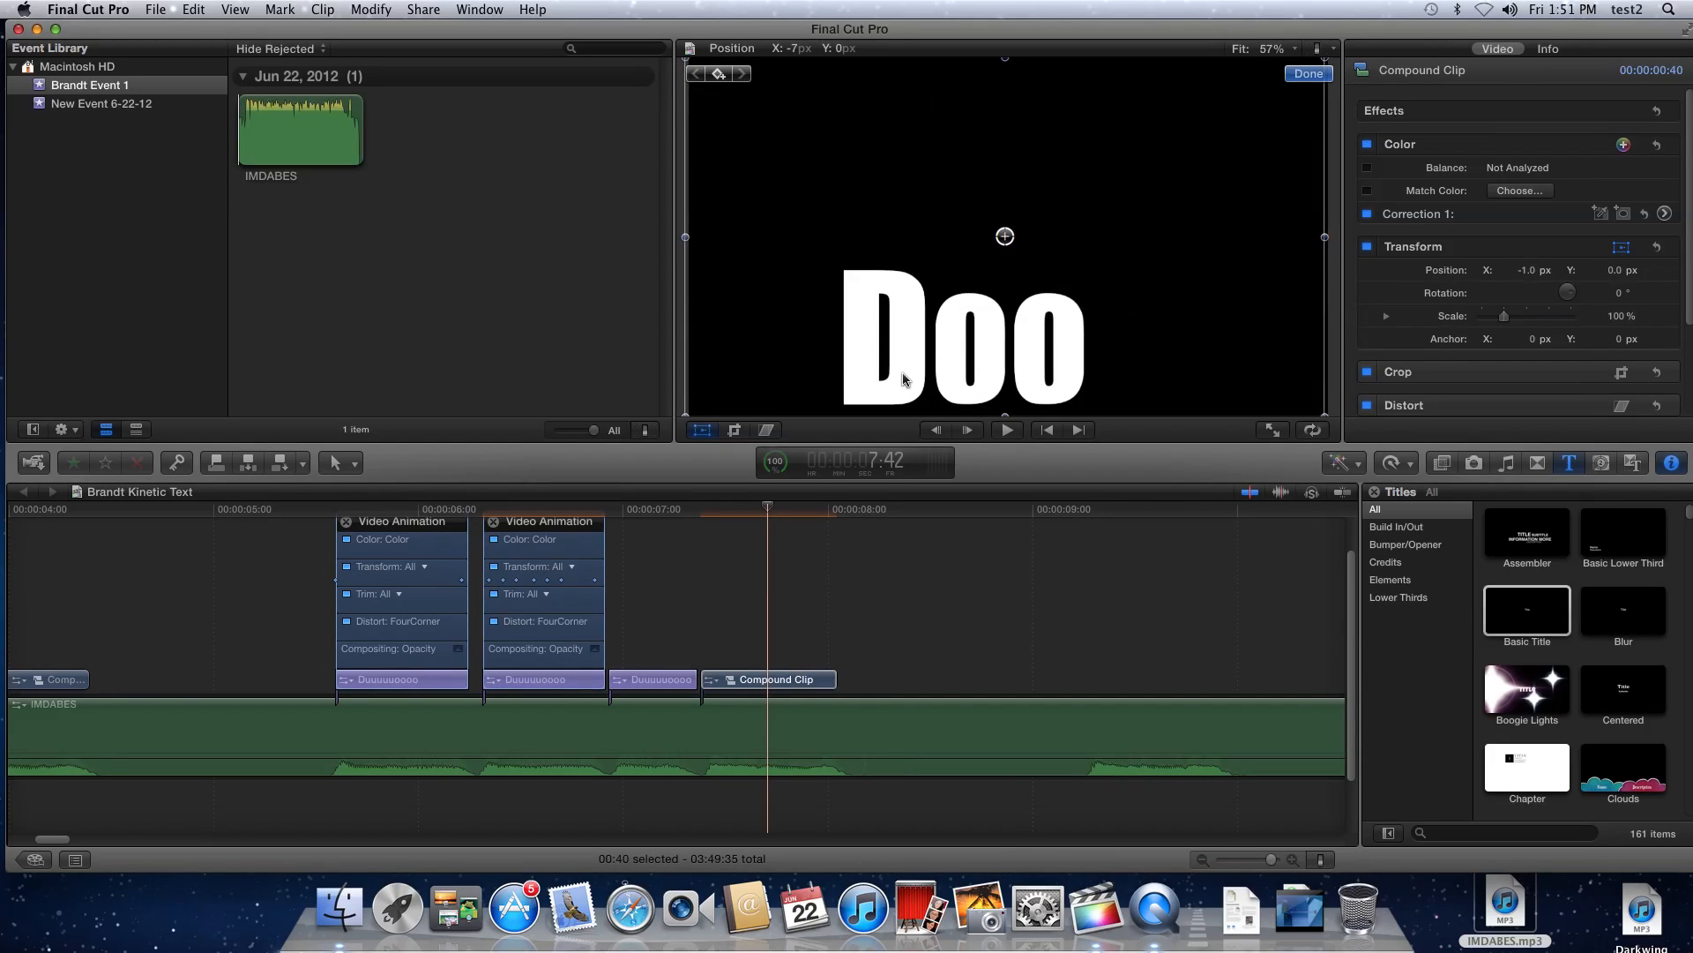
key("super+minus")
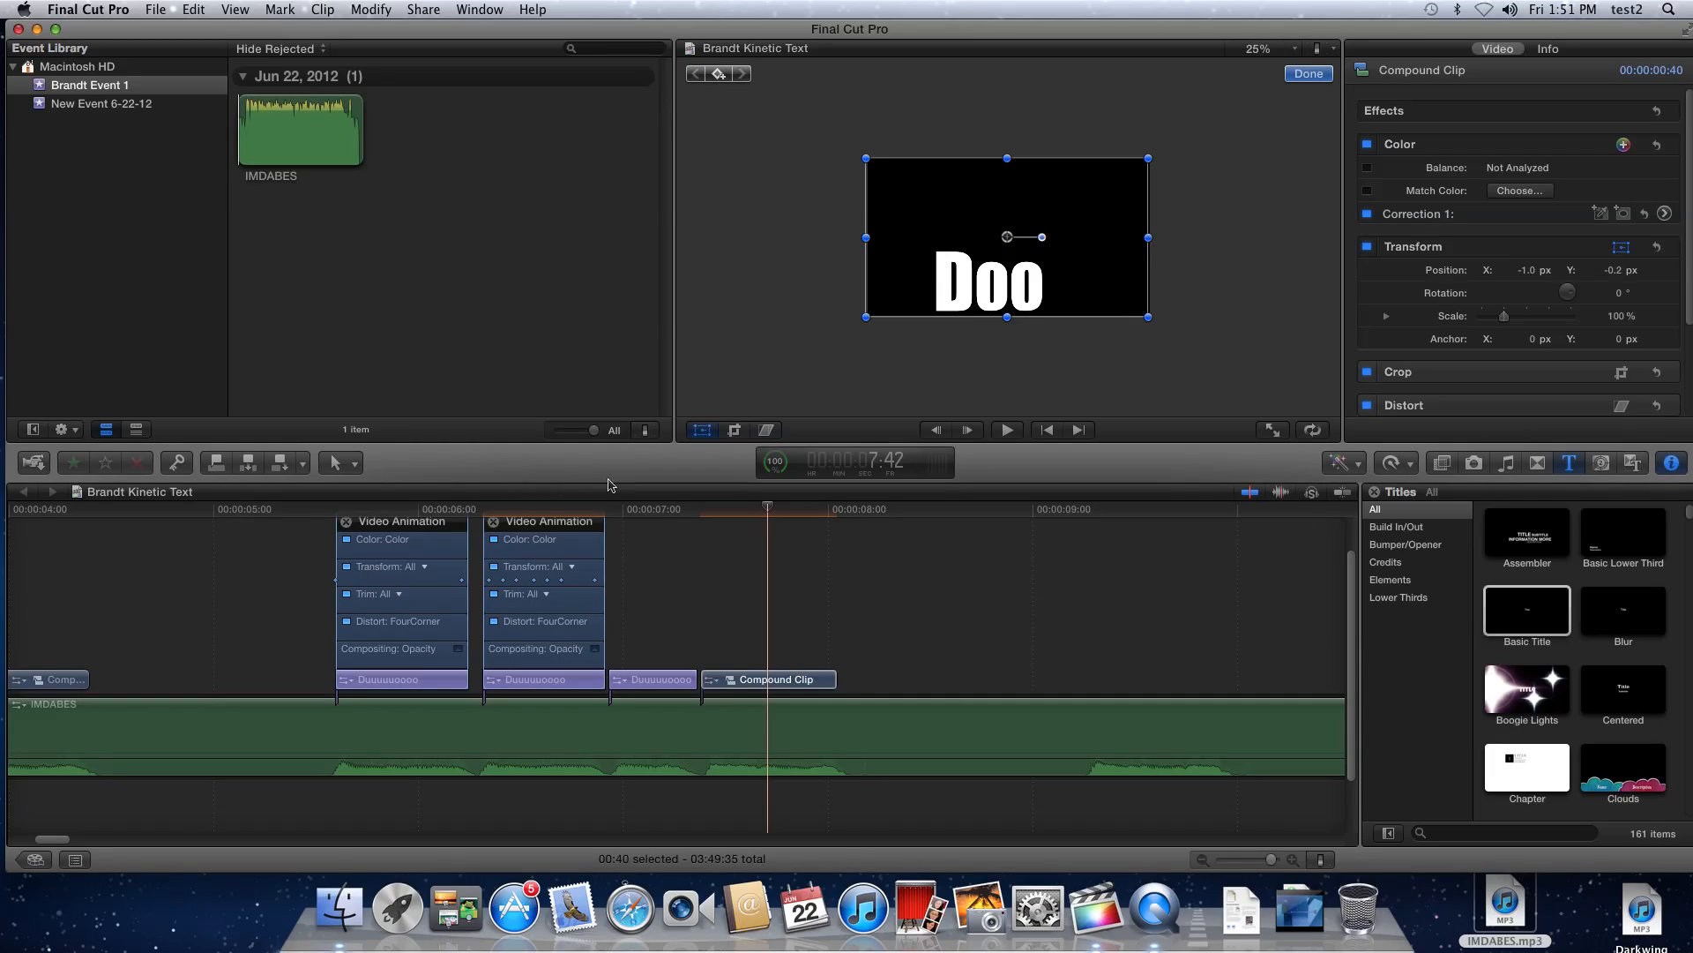
key("super+equal")
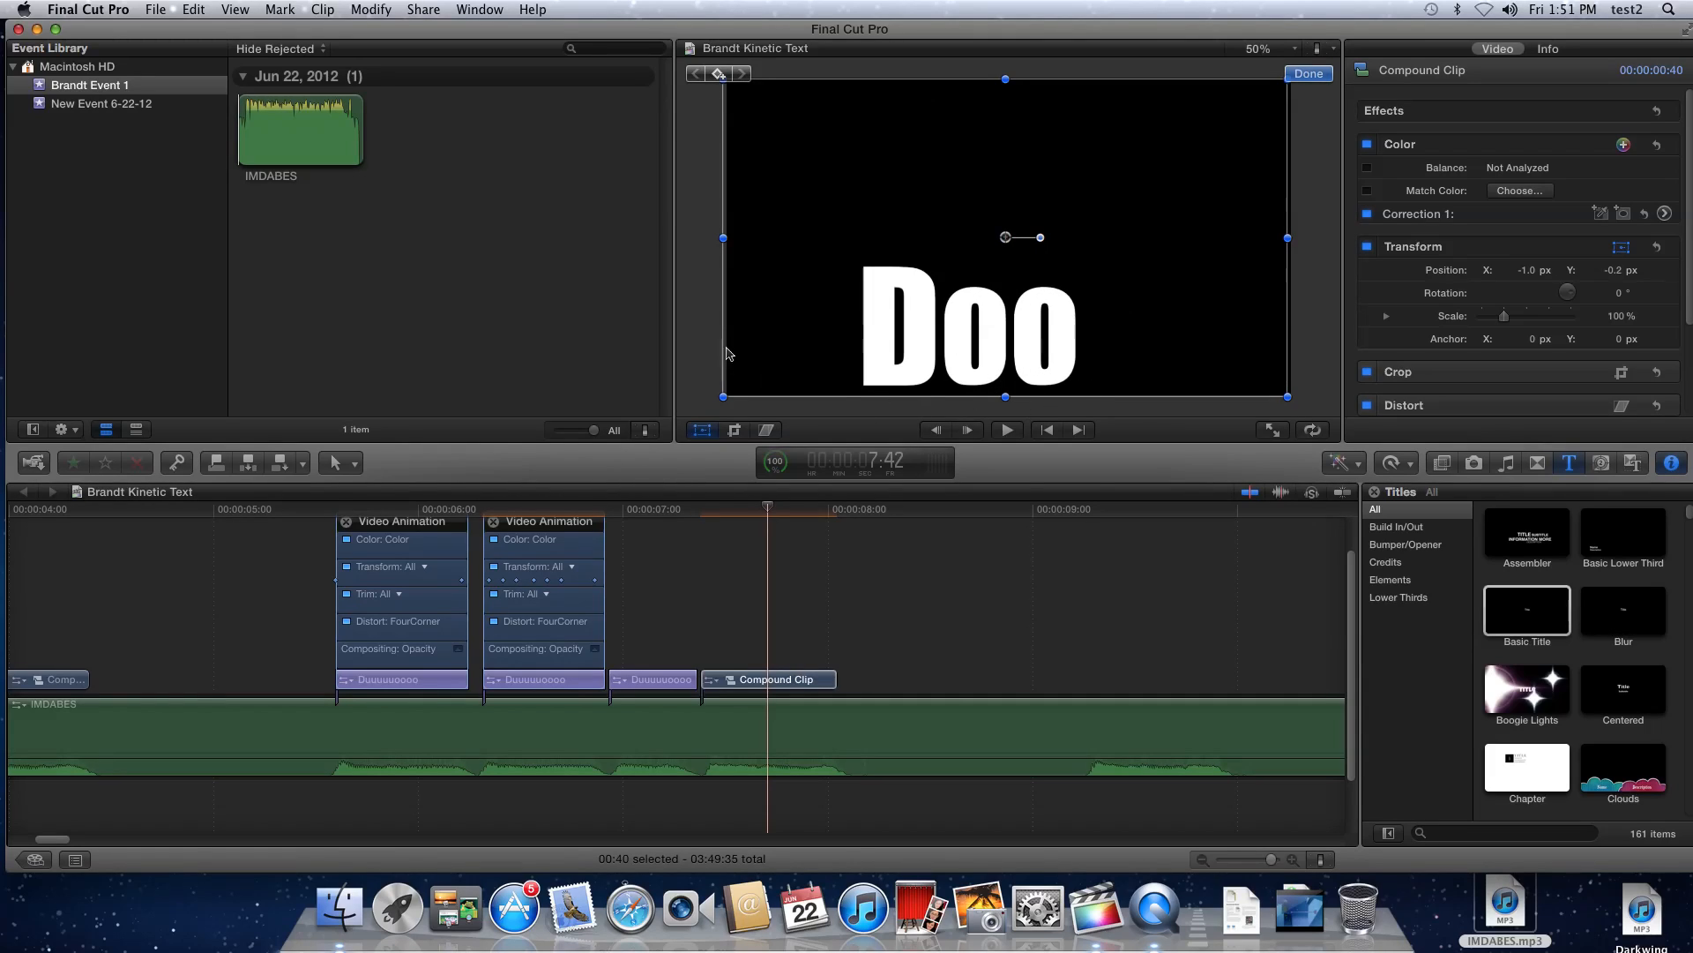
key("super+equal")
key("super+equal")
key("super+minus")
key("super+minus")
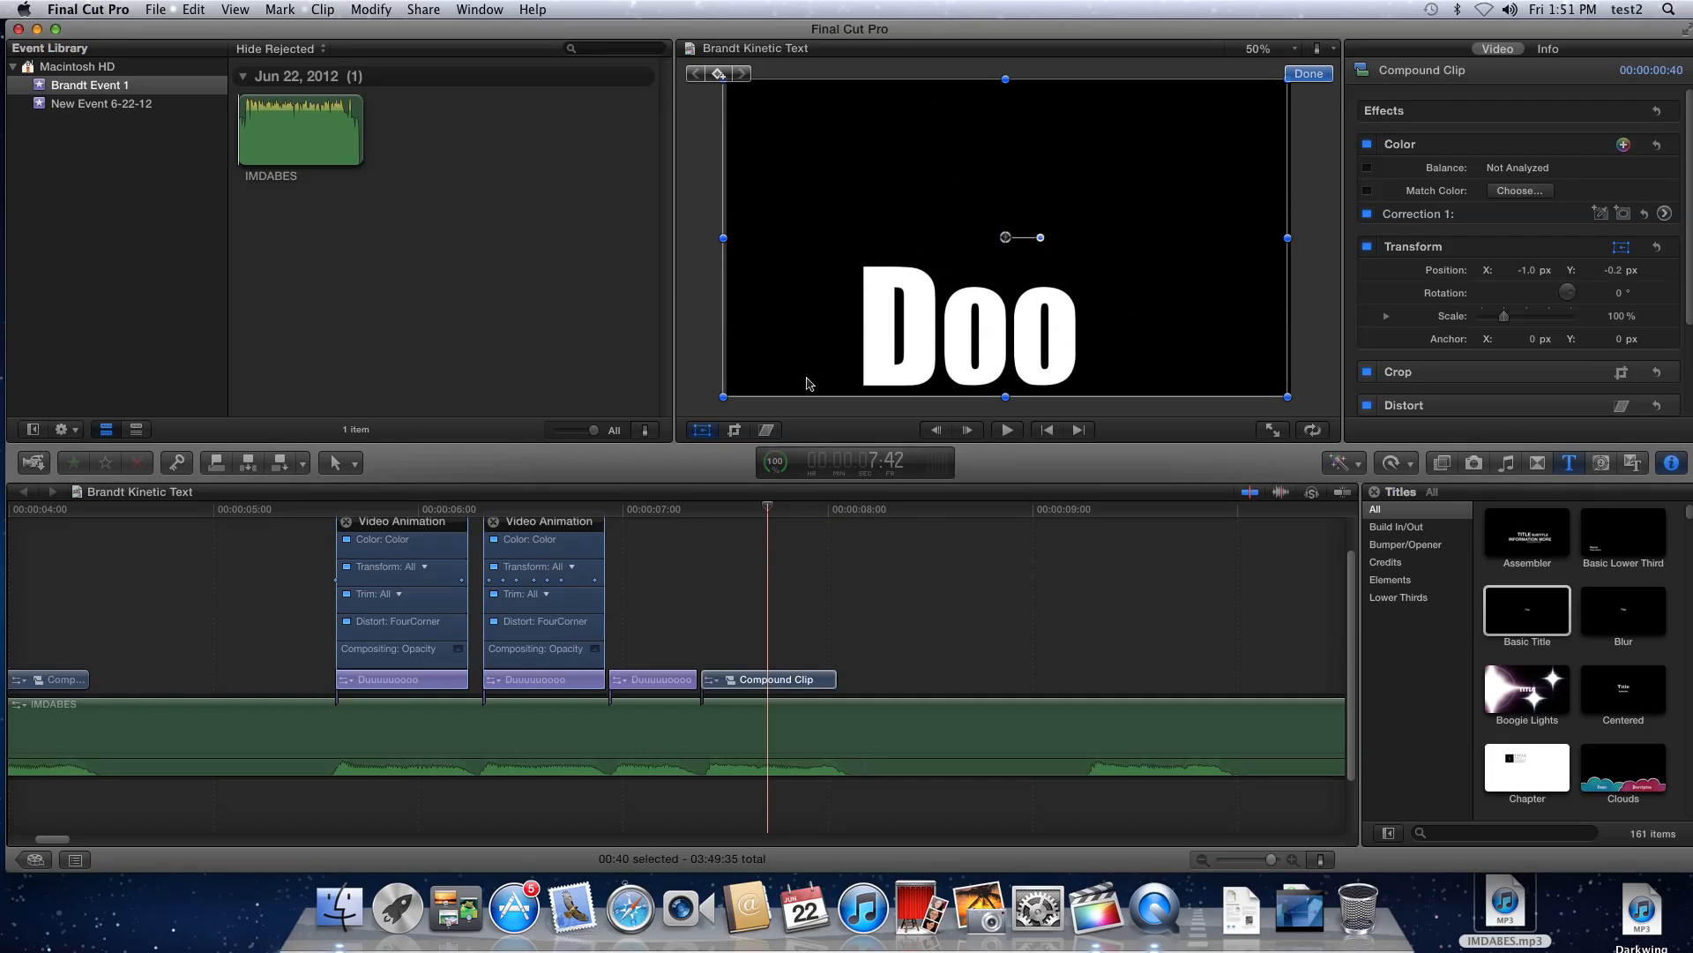
Deselect the compound clip and play the whole kinetic text sequence from the beginning past the last title
left_click(892, 600)
key("super+minus")
key("super+minus")
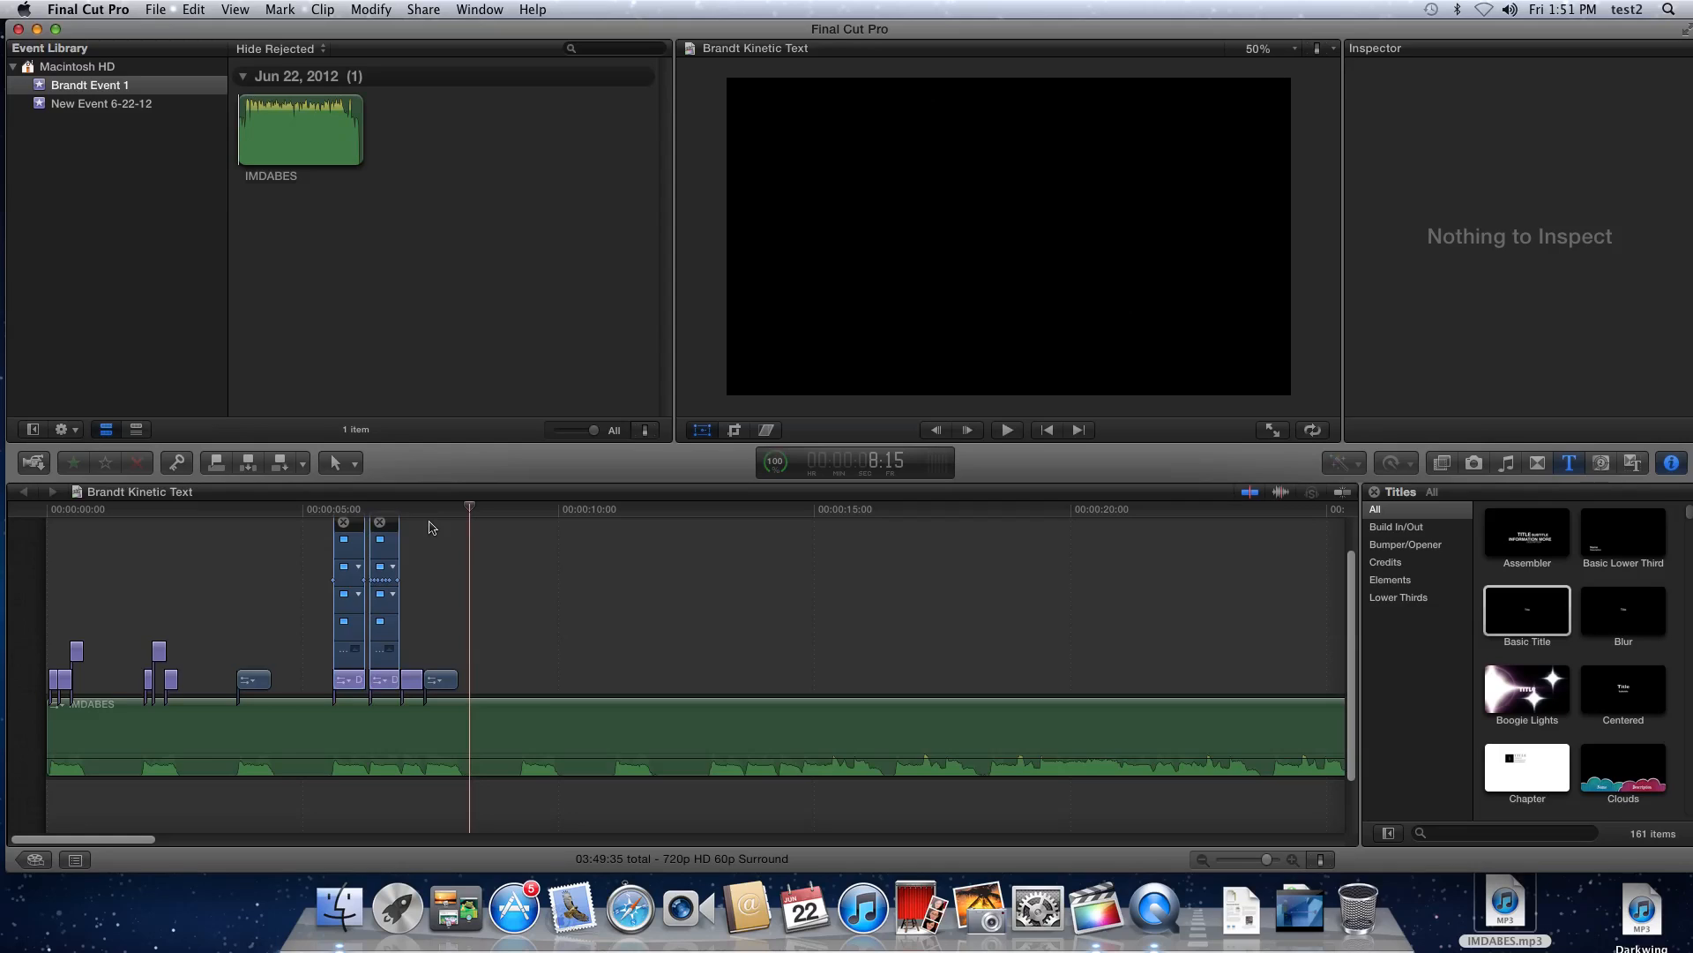
key("super+equal")
key("super+equal")
key("super+minus")
key("super+minus")
left_click_drag(435, 511, 4, 524)
key("space")
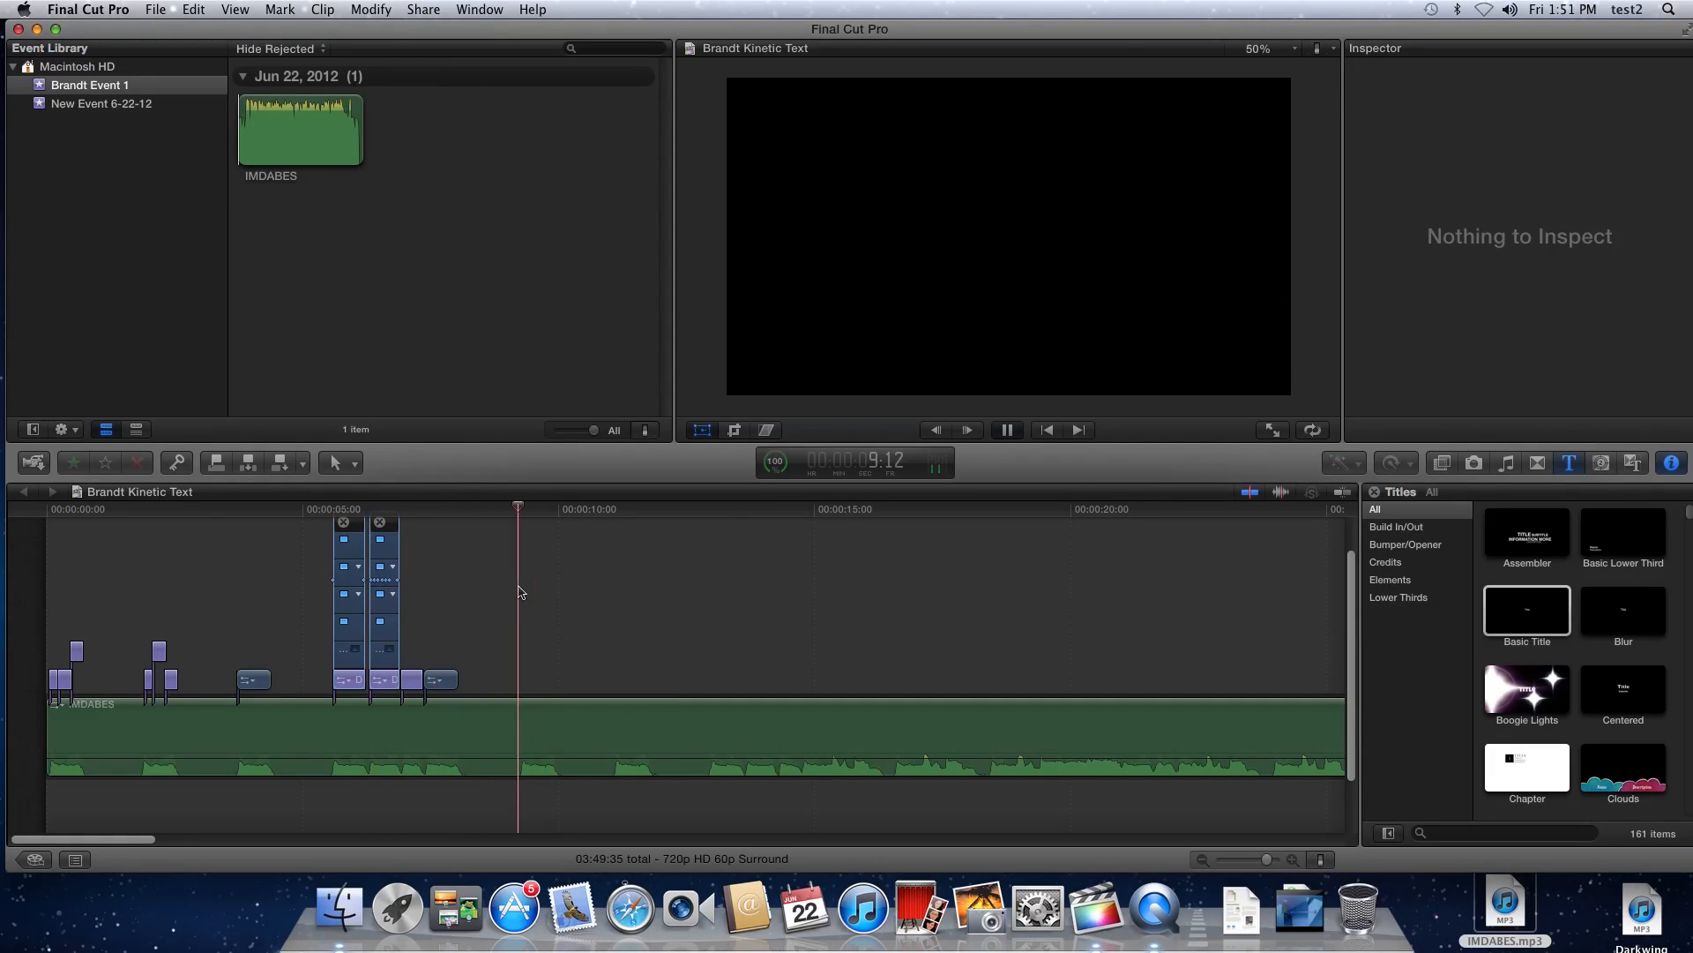
key("space")
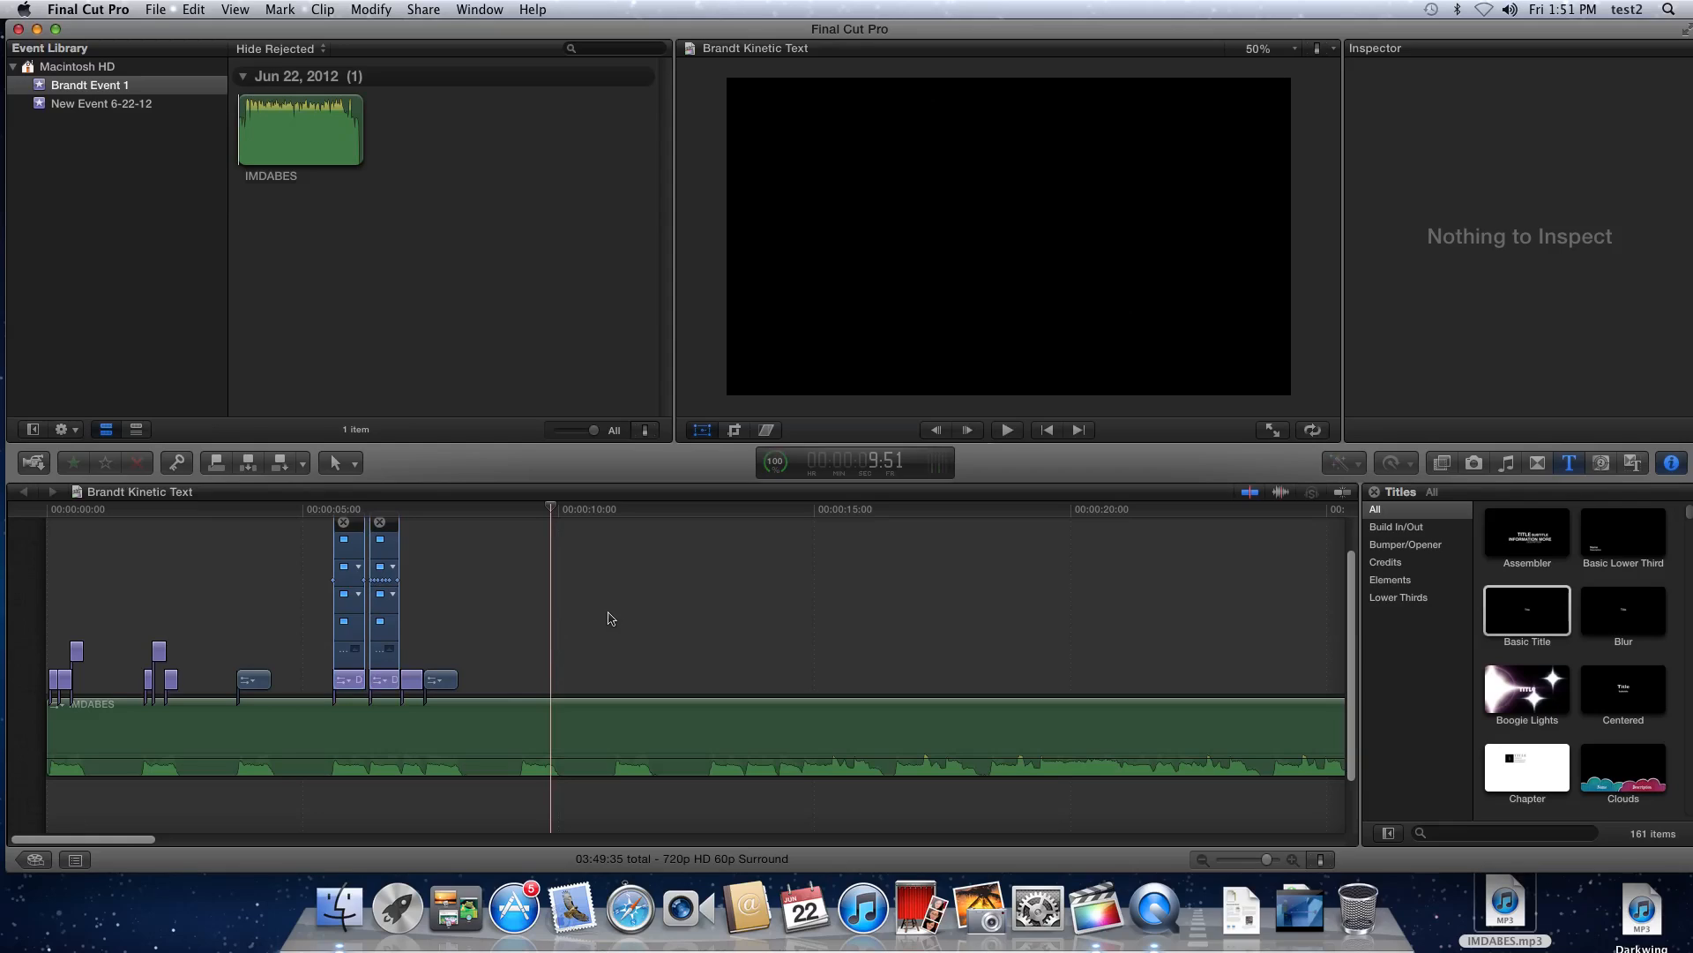